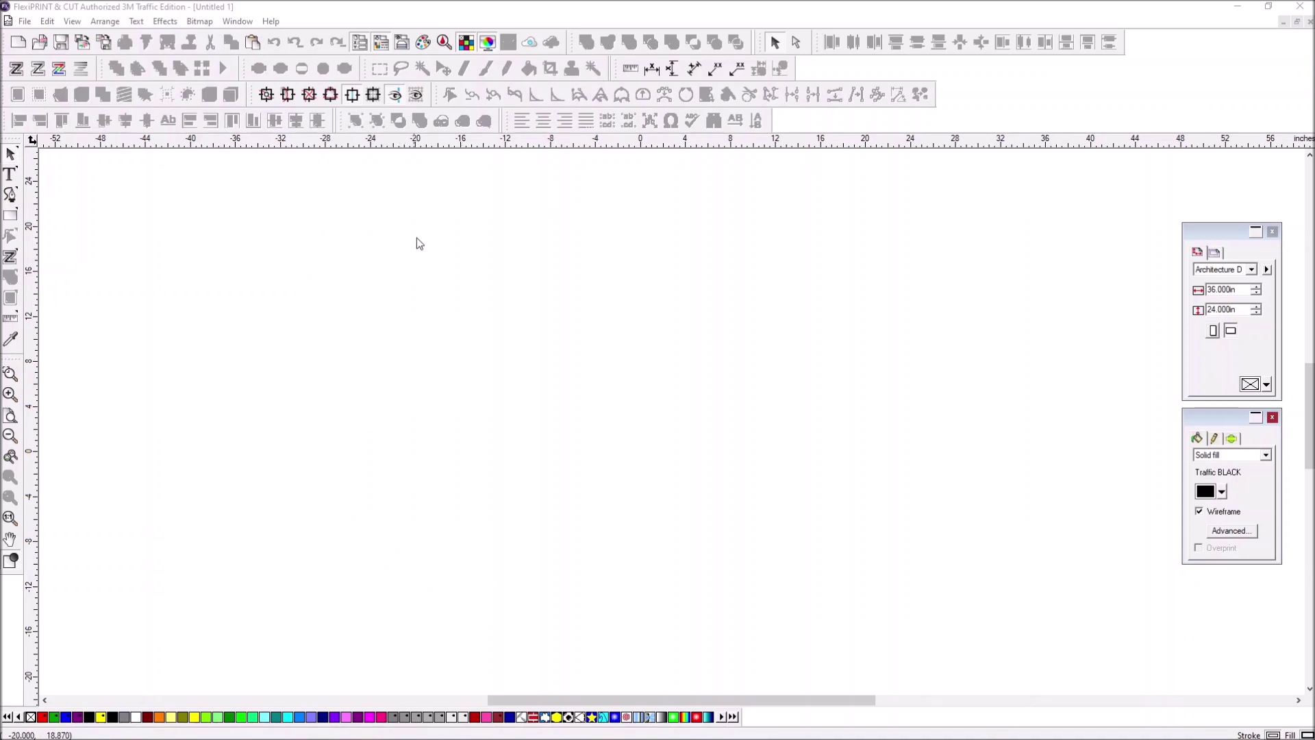
# Step: Place a vertical guide at 0 and a horizontal guide at 0 so they cross at the drawing origin
pyautogui.click(591, 253)
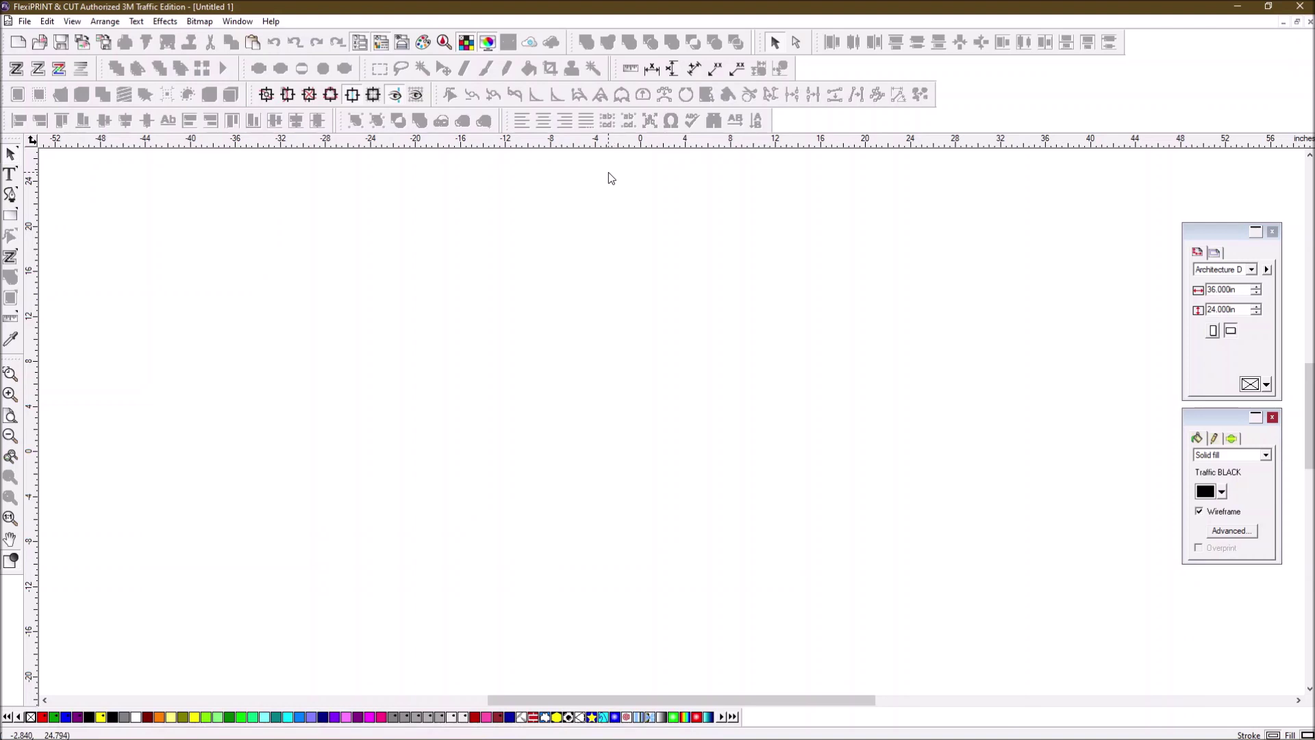
pyautogui.click(10, 396)
pyautogui.click(10, 396)
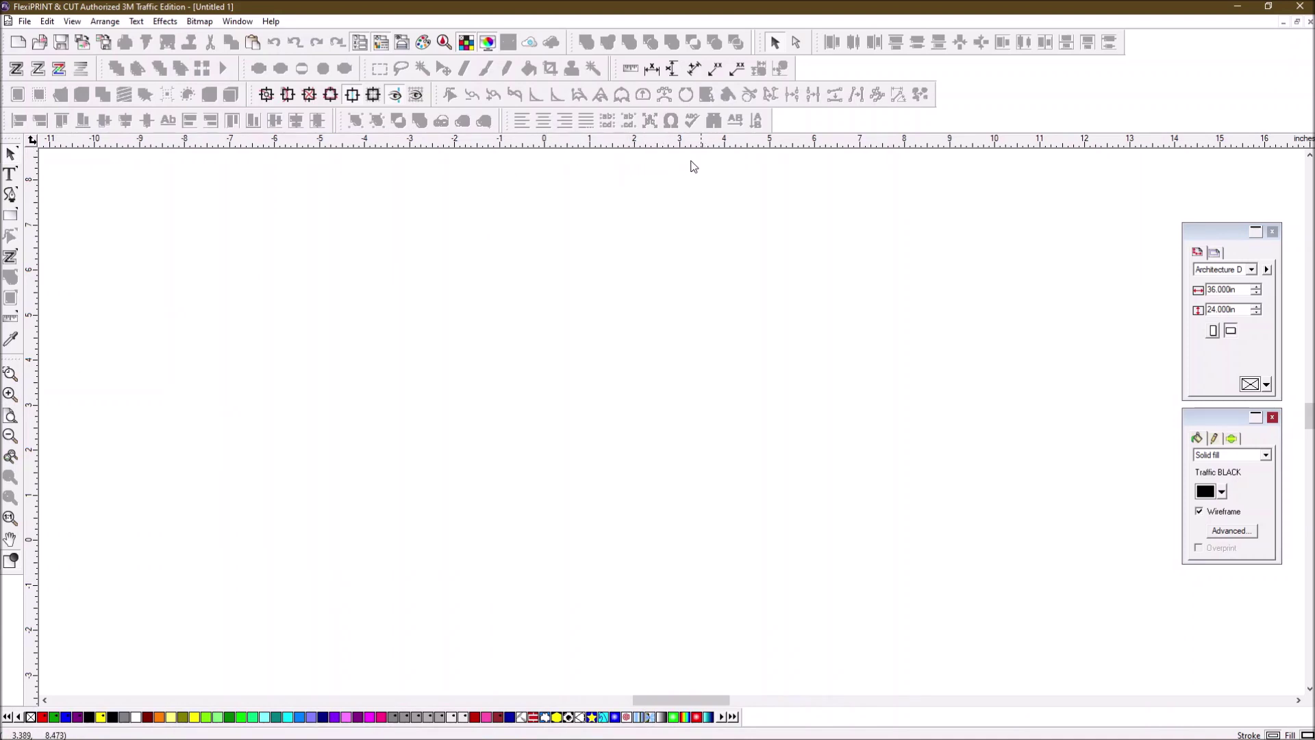
pyautogui.click(10, 436)
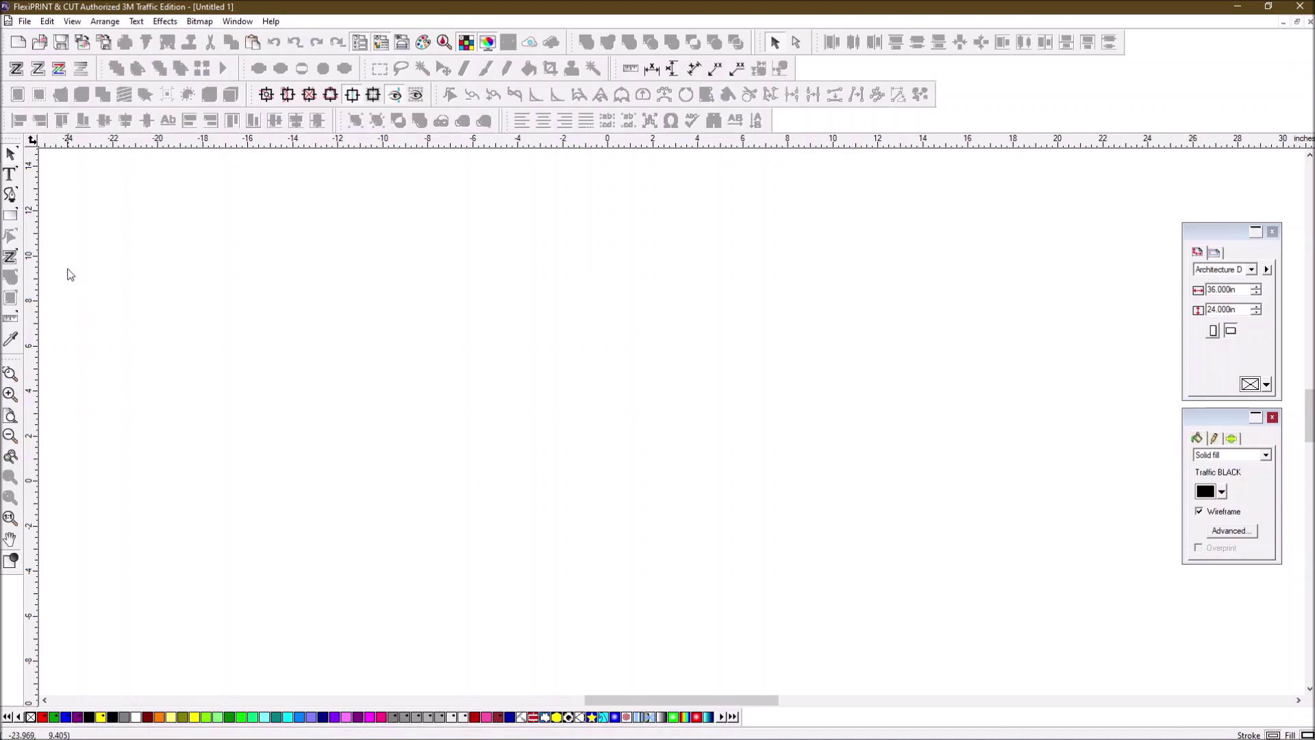
pyautogui.moveTo(30, 246); pyautogui.dragTo(612, 194)
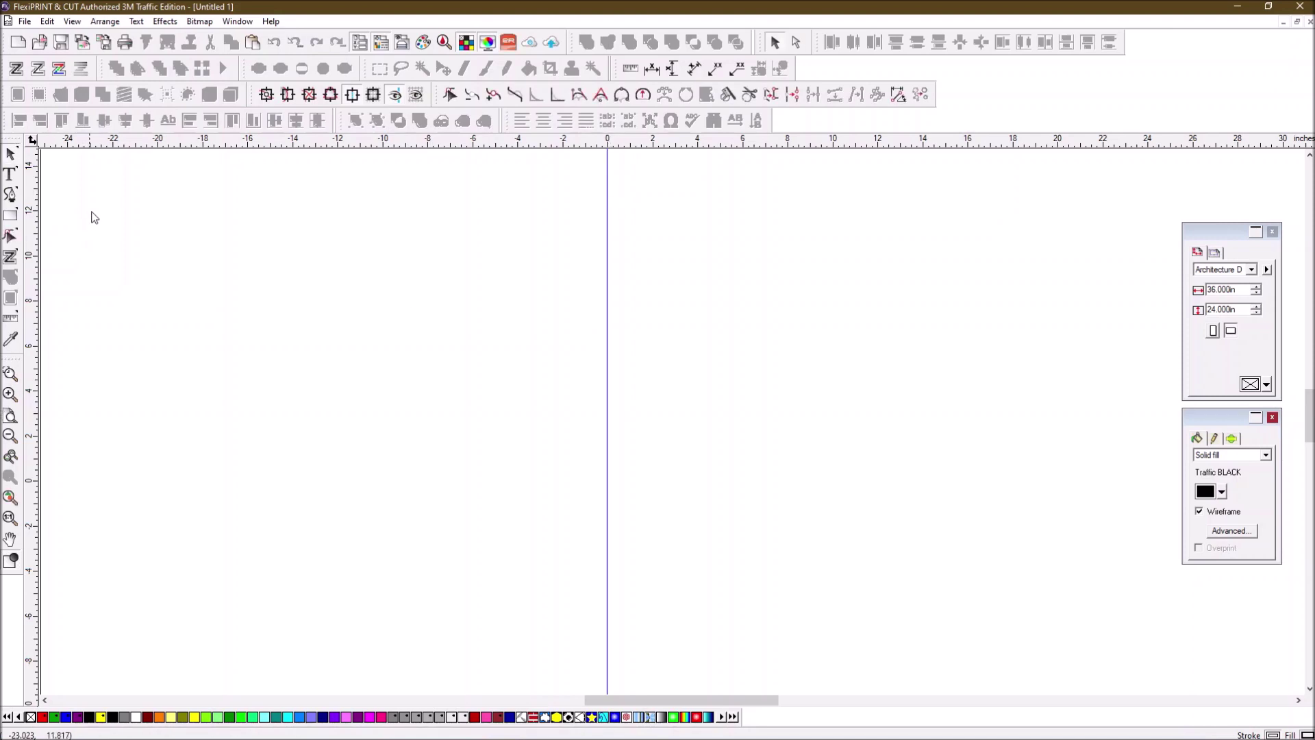
pyautogui.moveTo(154, 141); pyautogui.dragTo(151, 479)
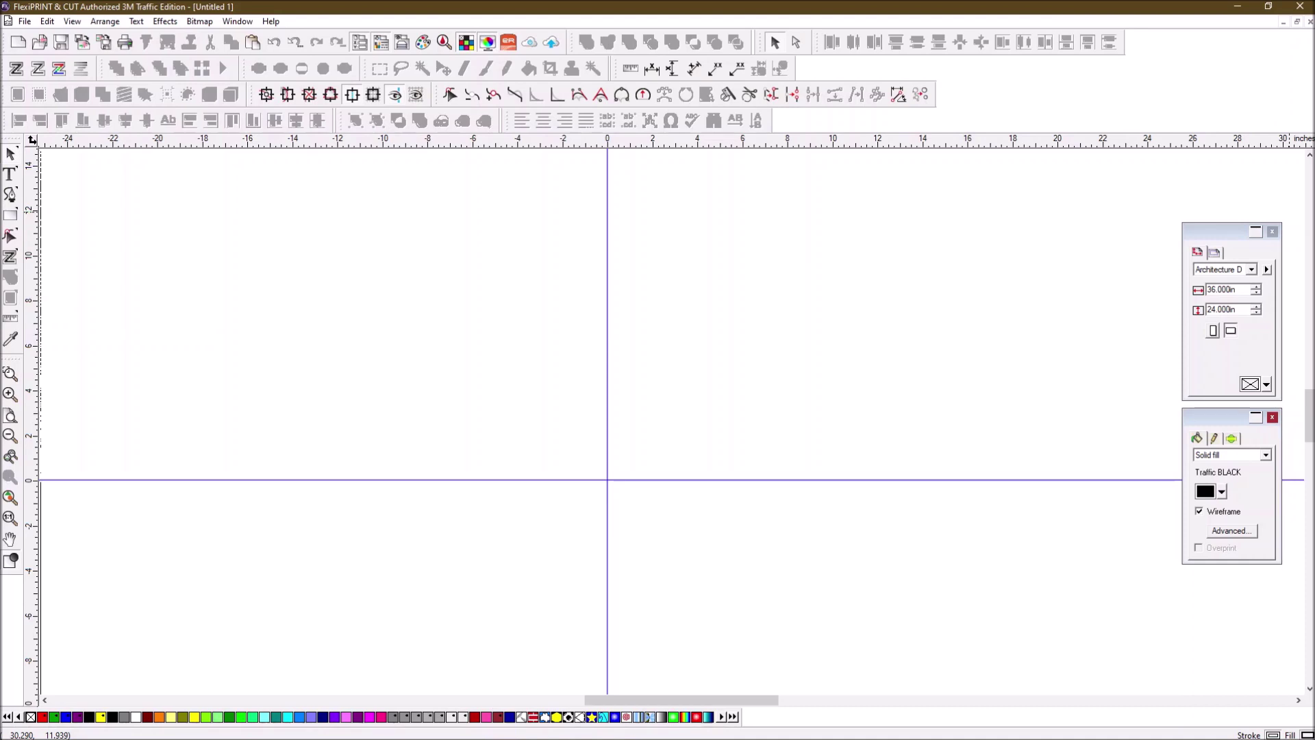
# Step: Consult the R2-1 speed limit sign drawing and its dimension table in the reference image 50 PDF.jpg
pyautogui.moveTo(1314, 229); pyautogui.dragTo(759, 229)
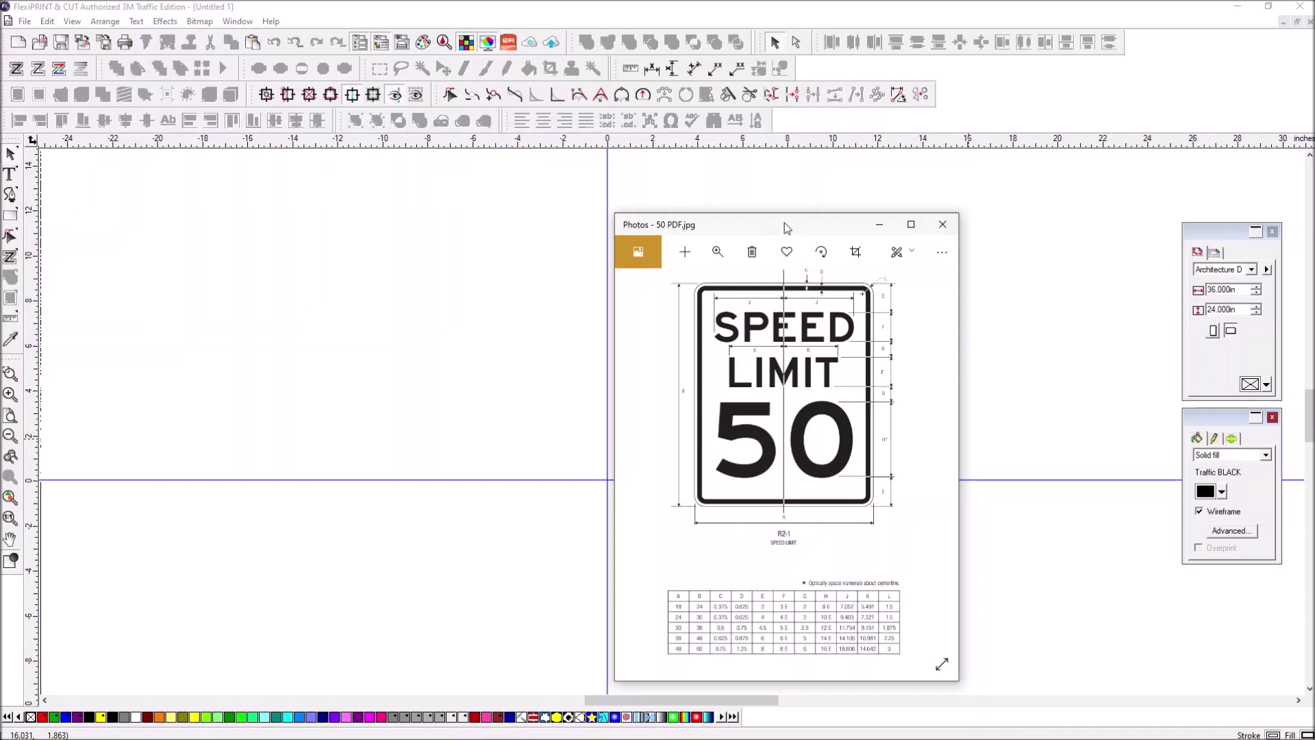
pyautogui.moveTo(784, 223); pyautogui.dragTo(841, 238)
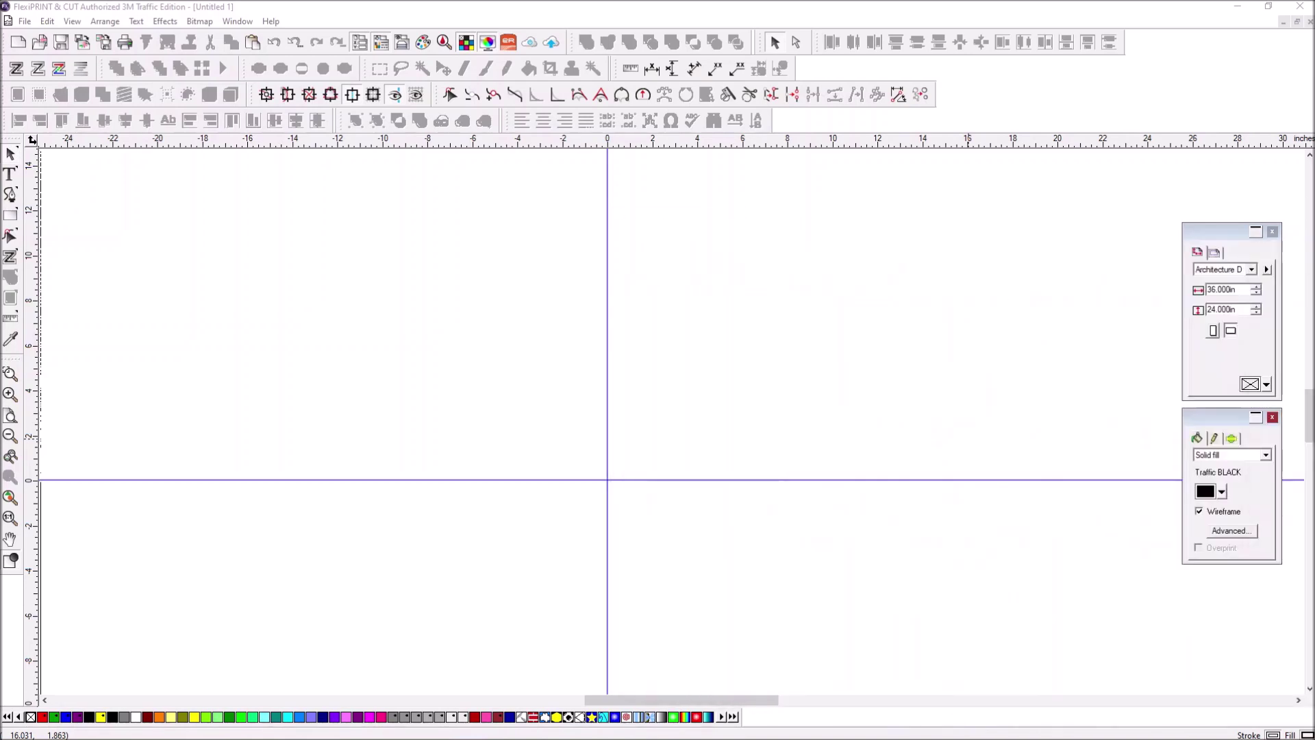
# Step: Draw a rounded rectangle about 13.16 in wide and 17.53 in high around the crossing of the guides
pyautogui.click(10, 219)
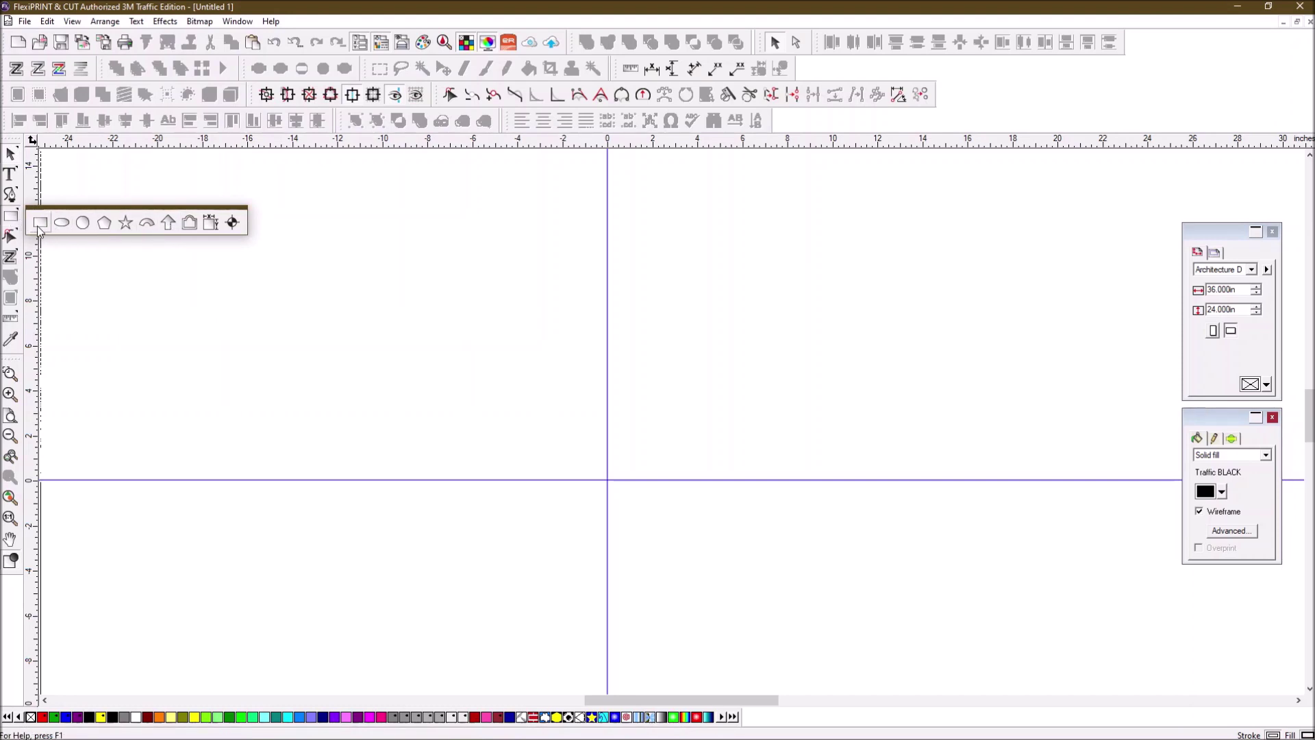
pyautogui.click(38, 223)
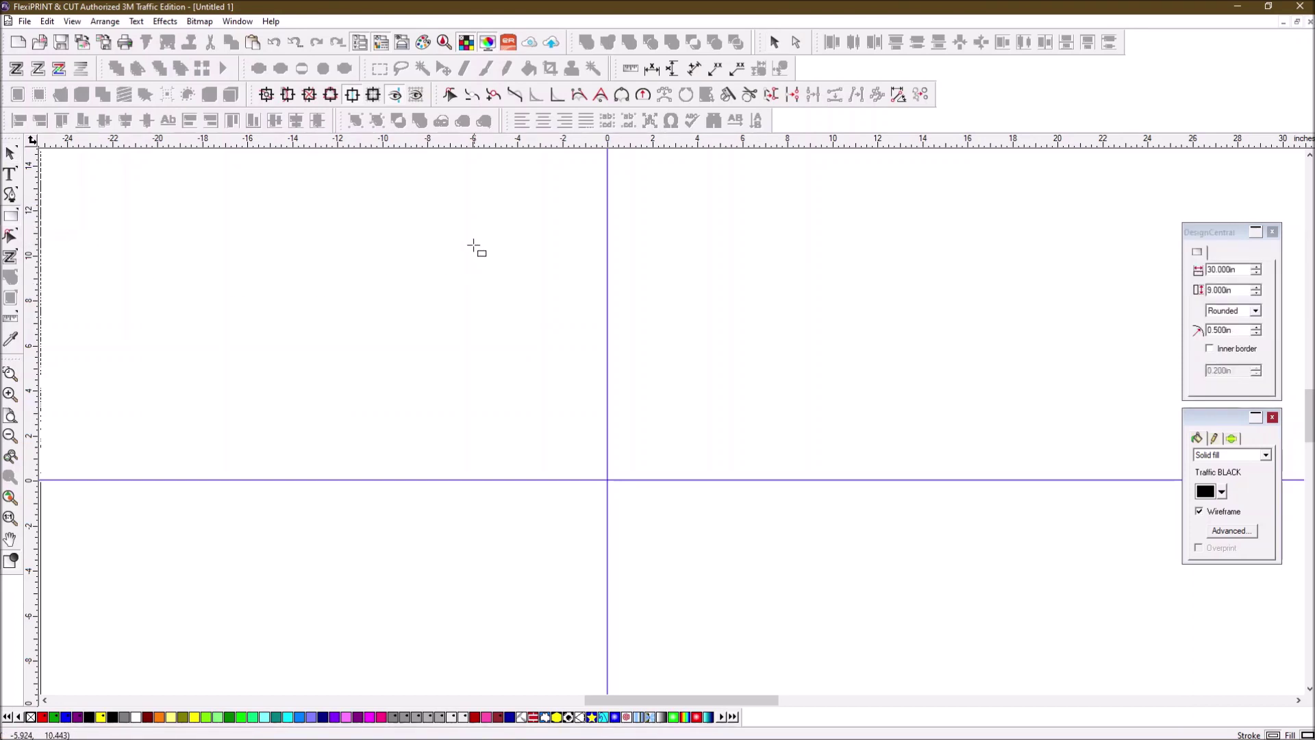
pyautogui.moveTo(471, 246); pyautogui.dragTo(767, 638)
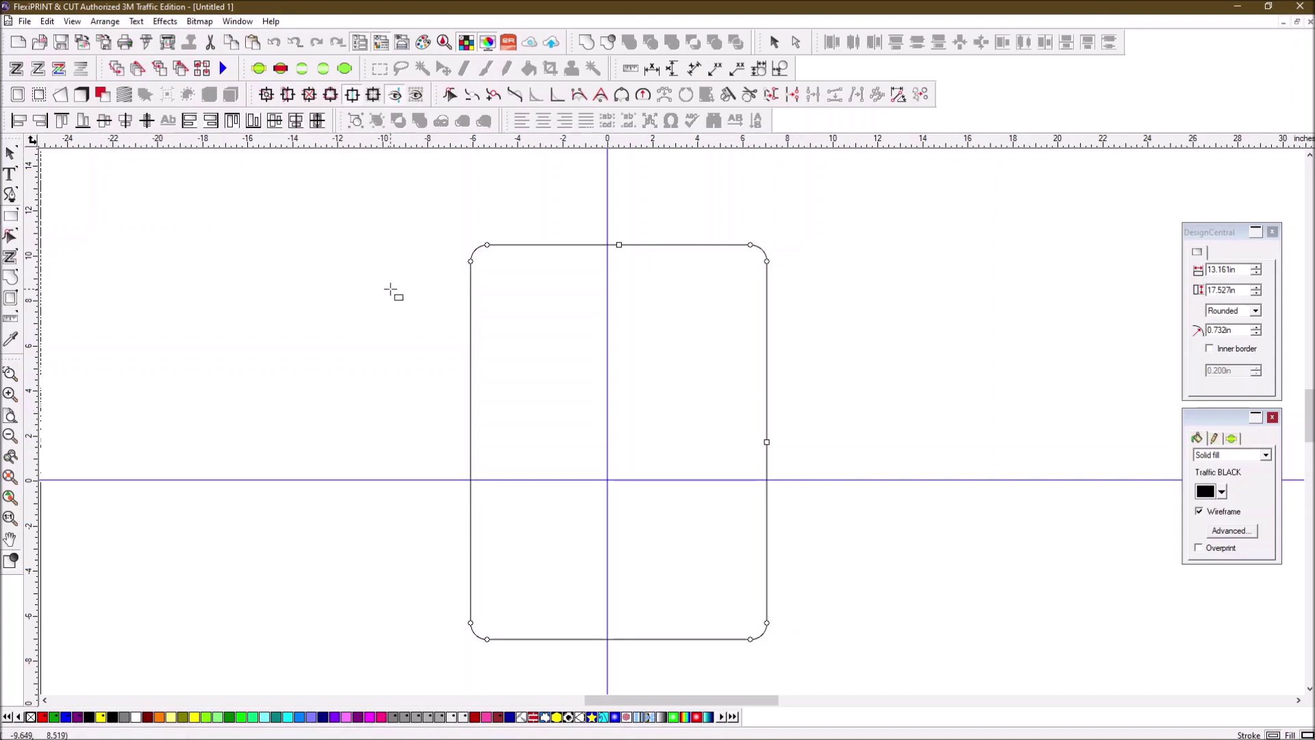
pyautogui.click(10, 155)
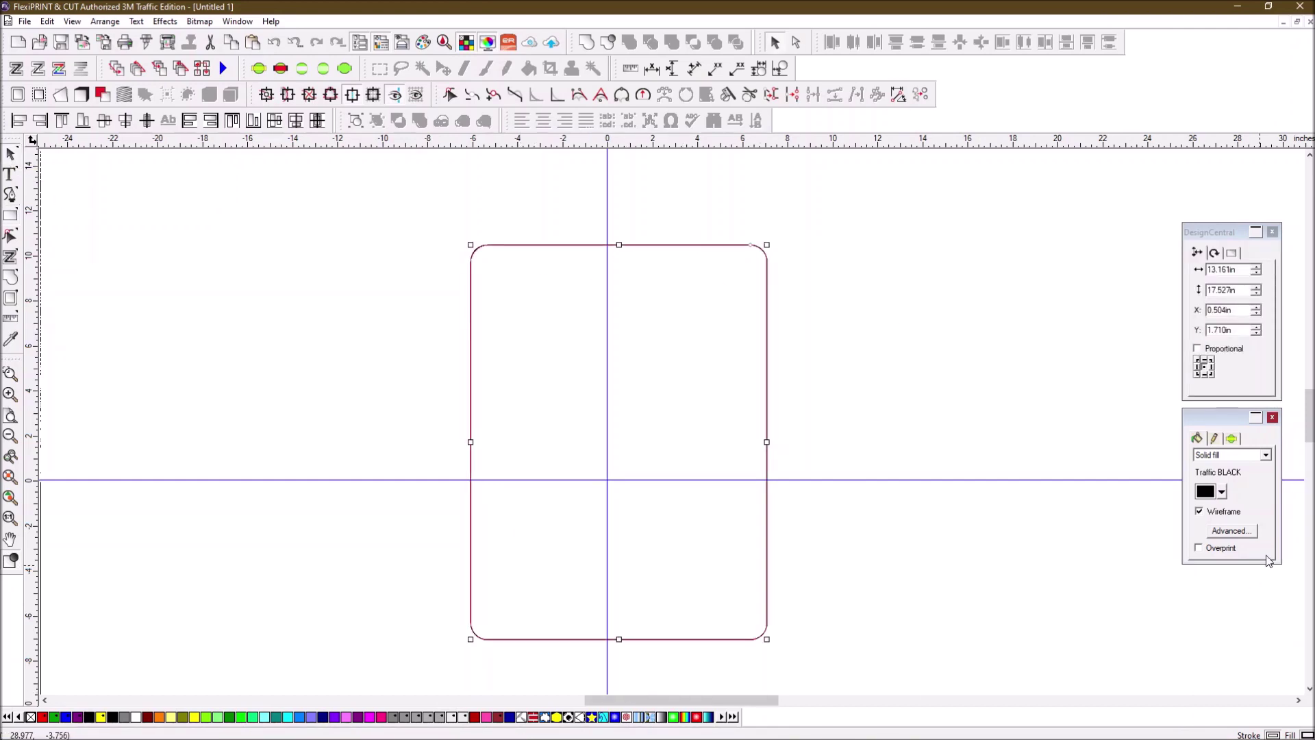
pyautogui.click(902, 360)
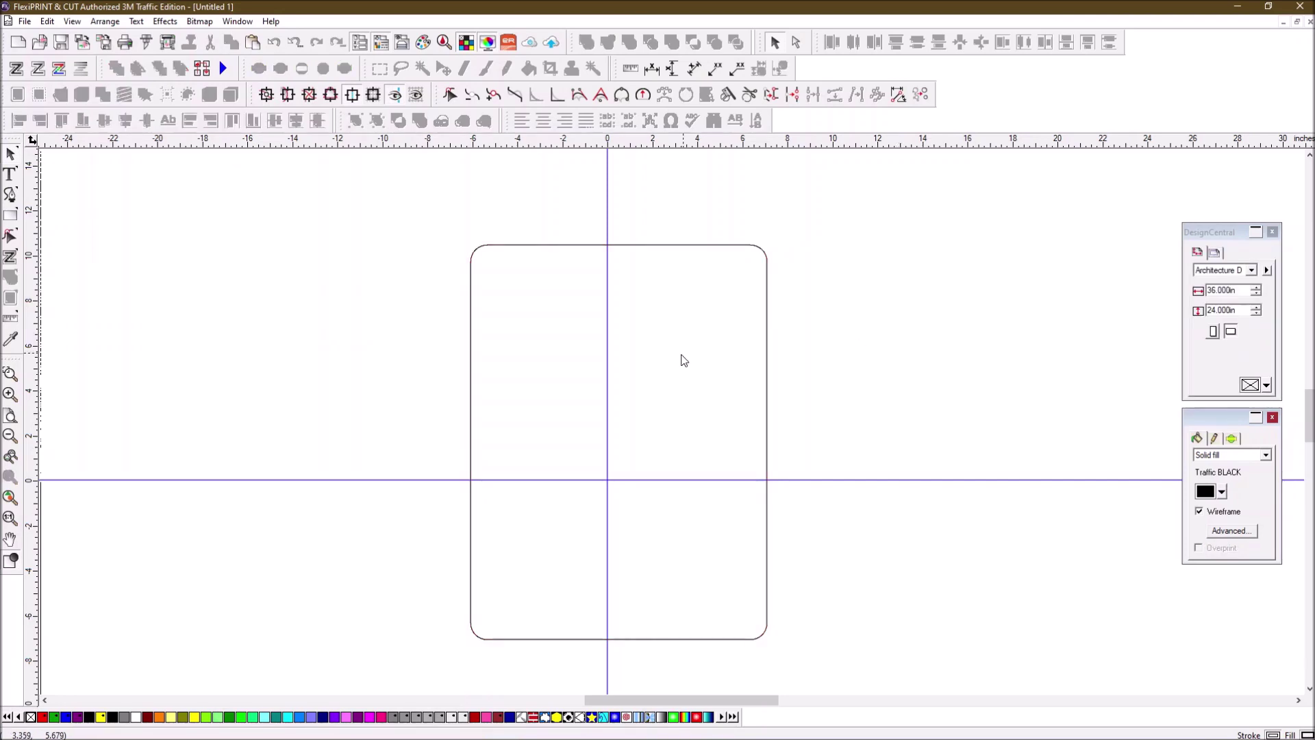
# Step: Turn off the rectangle's wireframe display to show its solid fill, and turn wireframe back on
pyautogui.click(767, 308)
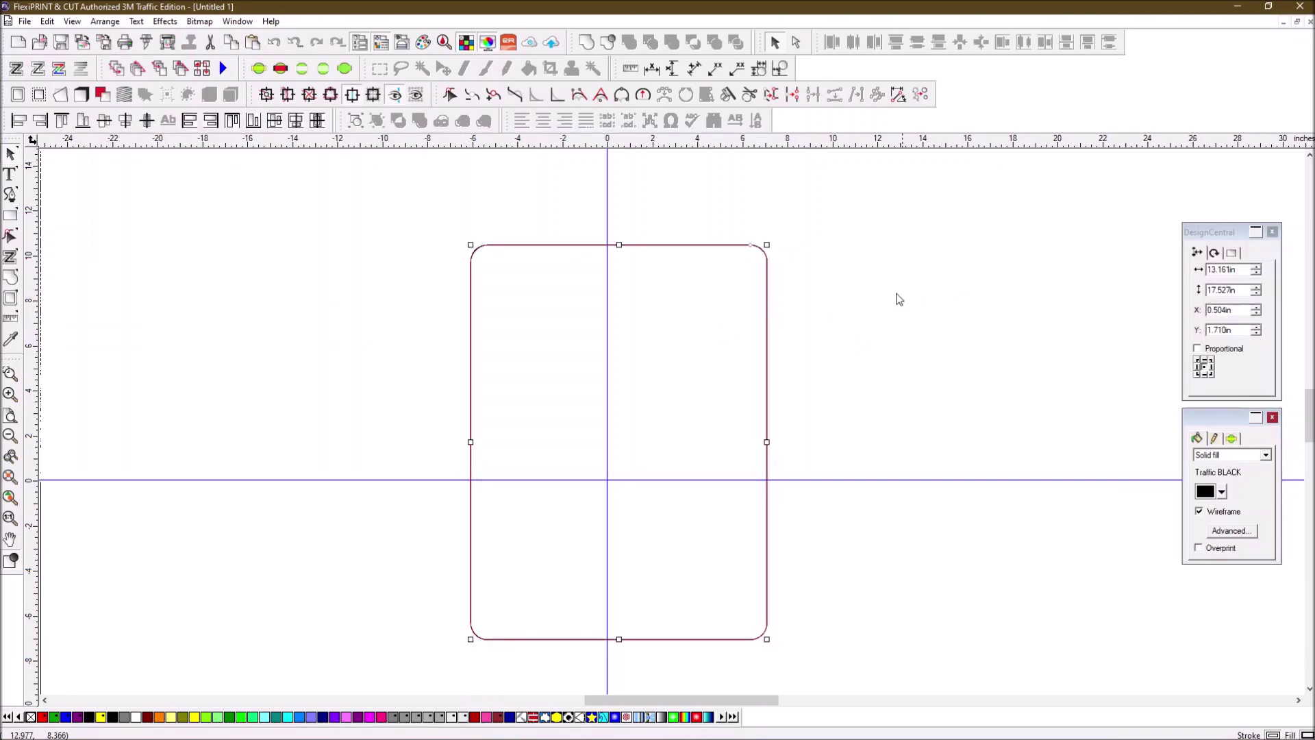
pyautogui.click(842, 302)
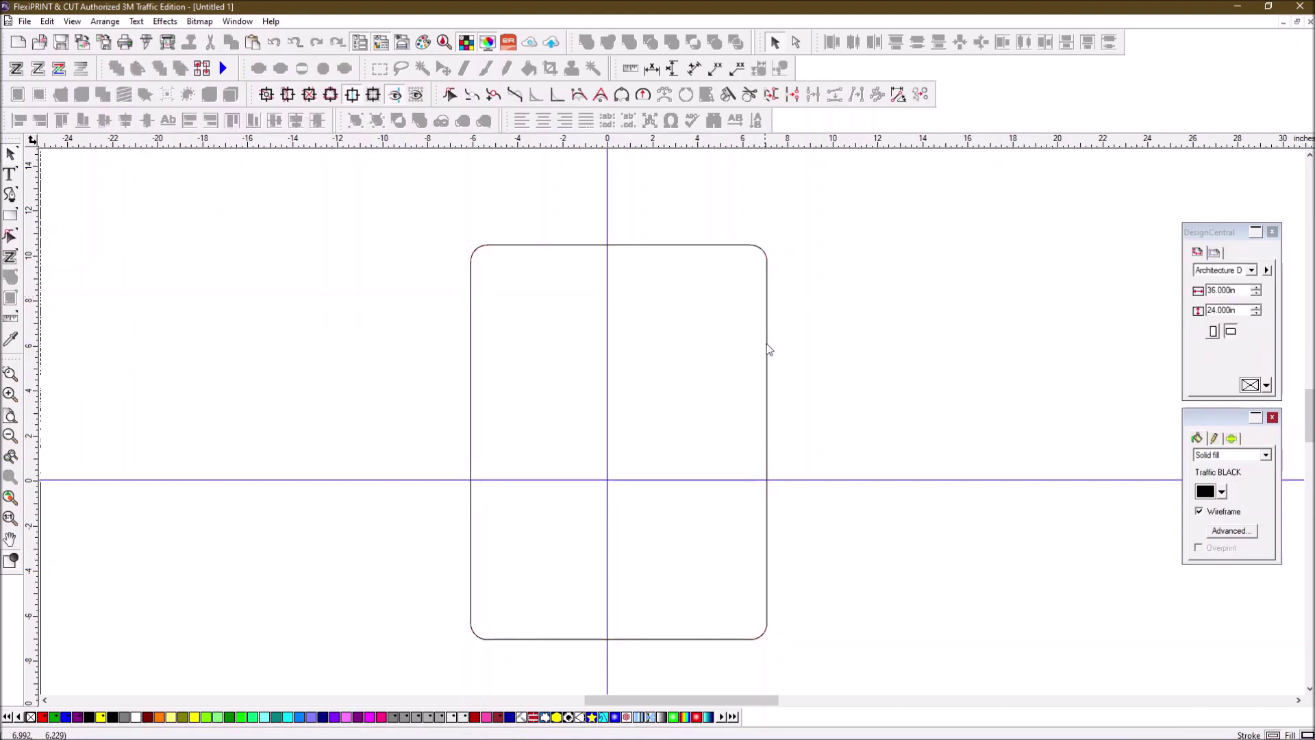
pyautogui.click(1199, 510)
pyautogui.click(768, 337)
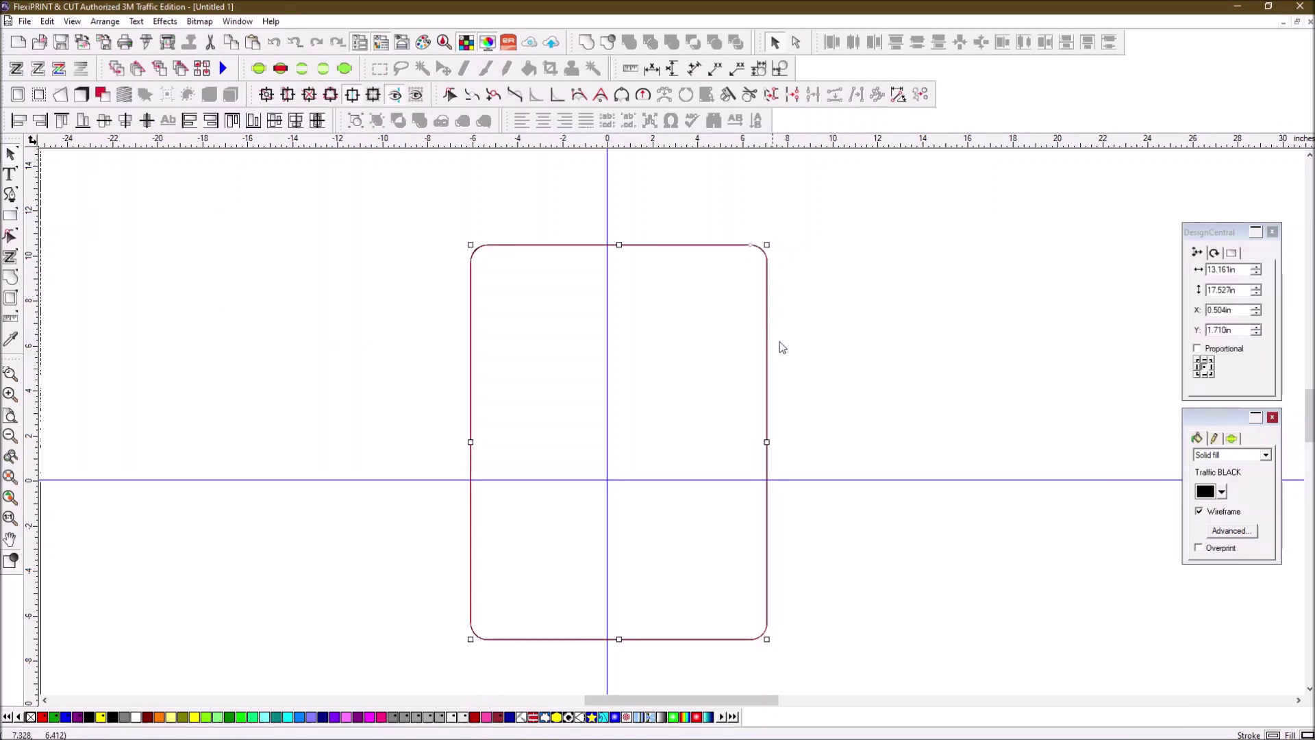
pyautogui.click(1199, 512)
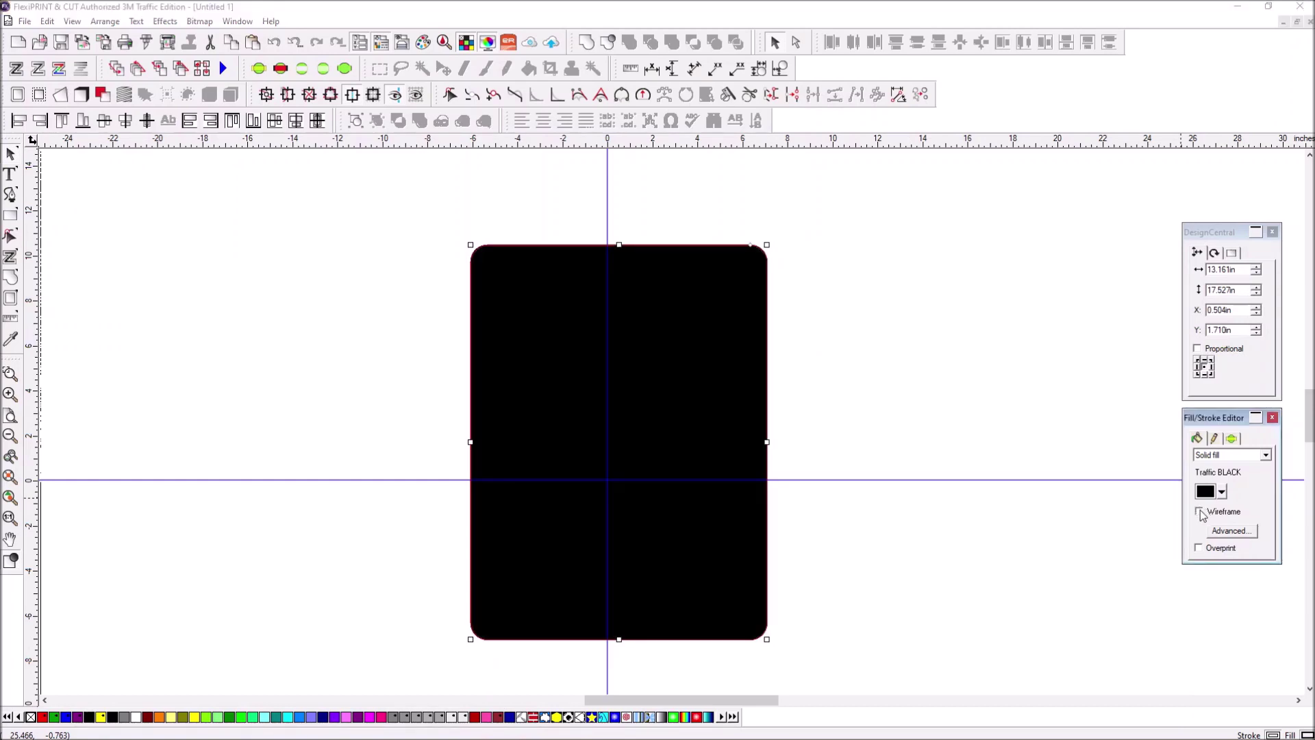
pyautogui.click(1200, 512)
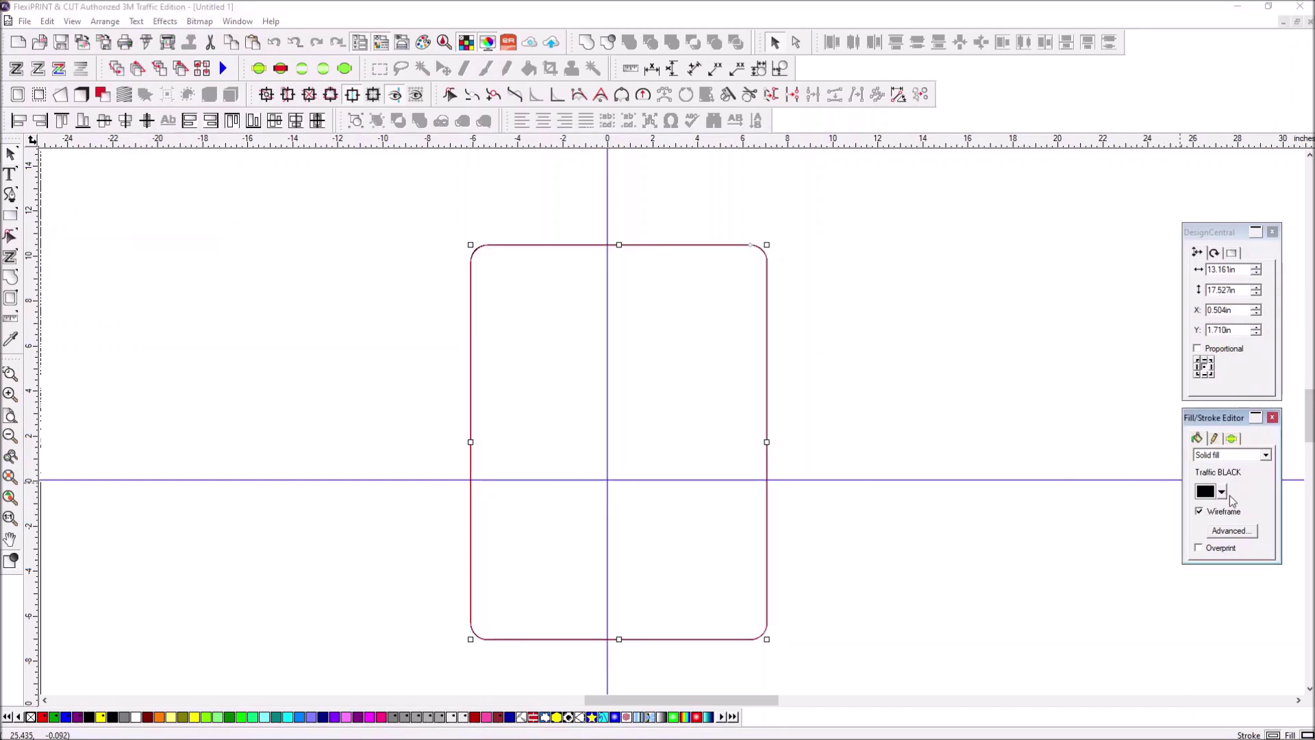
# Step: Try Traffic YELLOW and Traffic GREEN as the rectangle's fill colour
pyautogui.click(1223, 492)
pyautogui.click(1220, 574)
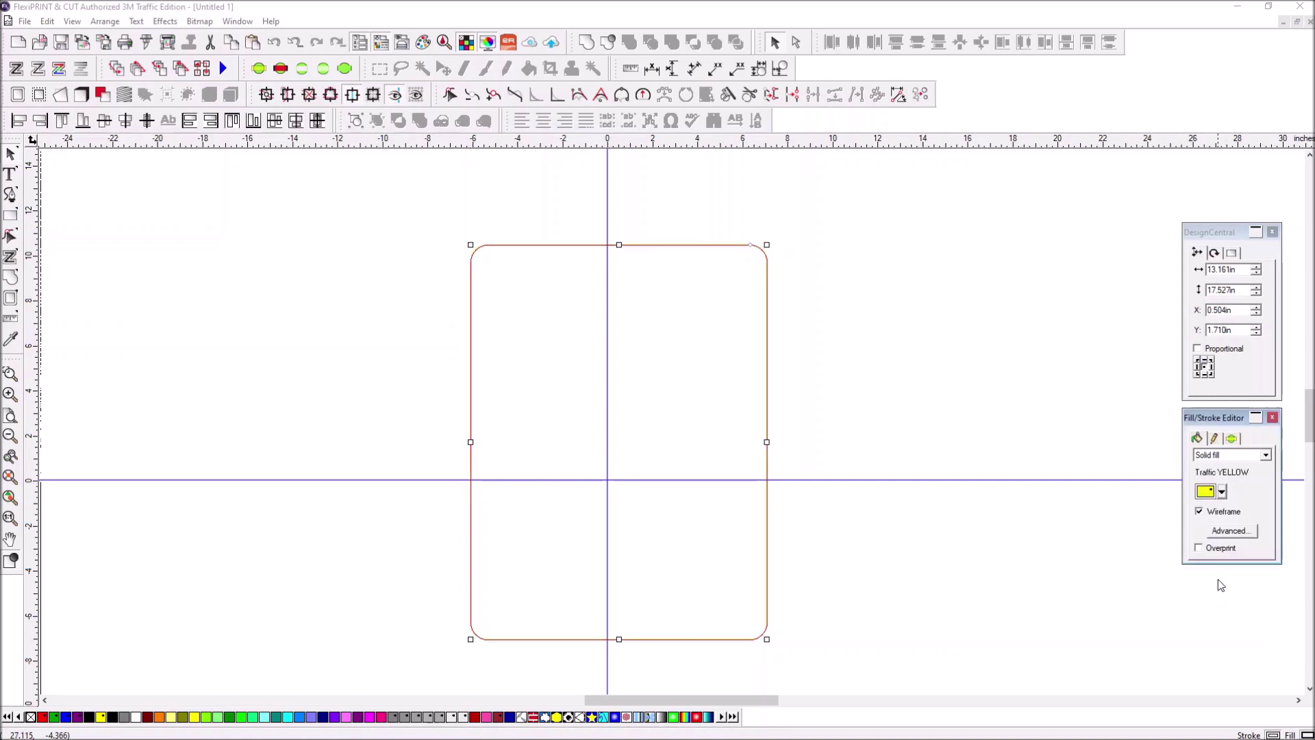
pyautogui.click(1223, 491)
pyautogui.click(1224, 536)
pyautogui.click(877, 423)
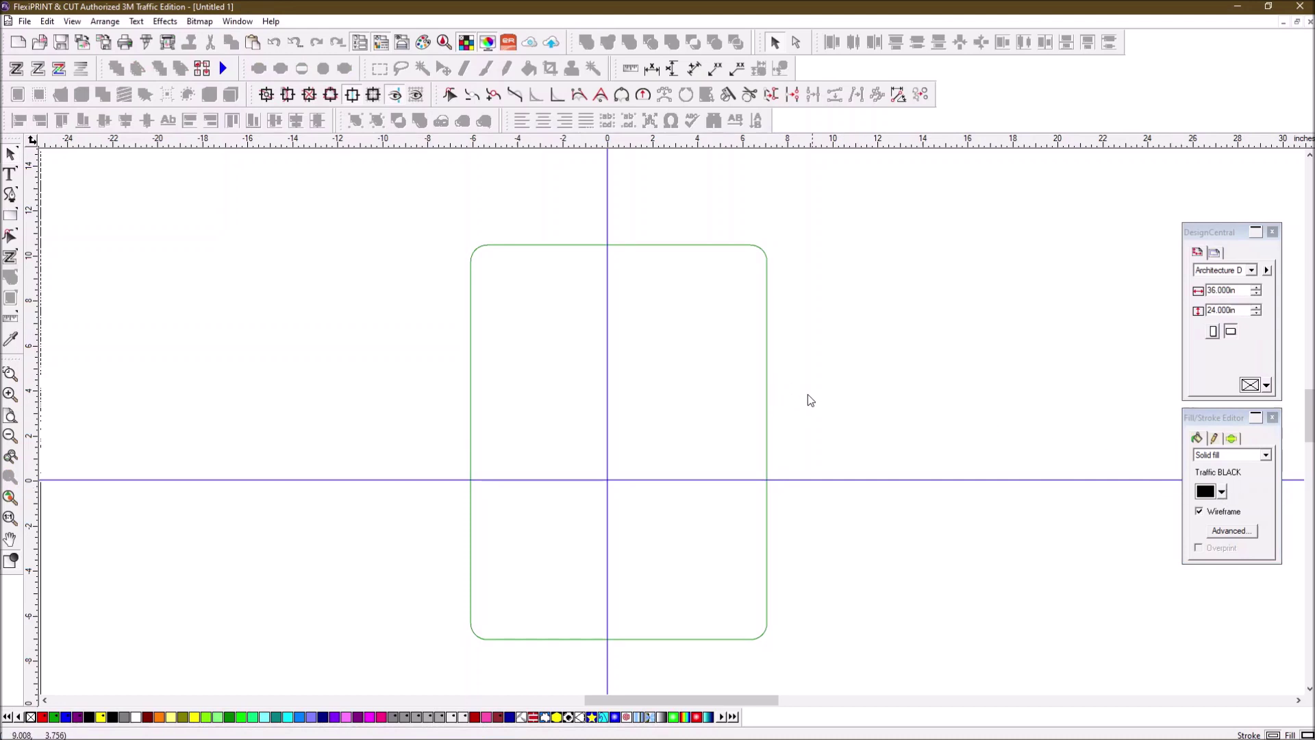
# Step: Restore the rectangle's fill colour to Traffic BLACK and deselect it
pyautogui.click(767, 370)
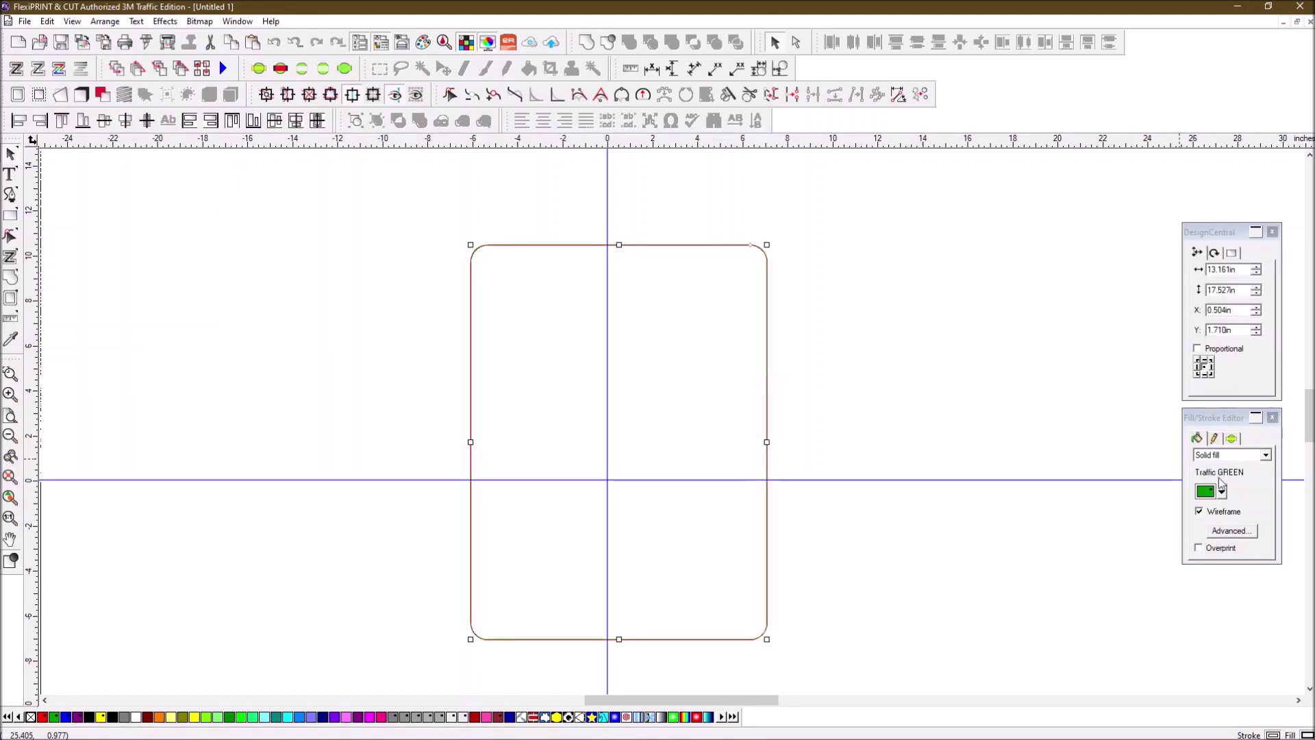
pyautogui.click(1223, 492)
pyautogui.click(1230, 565)
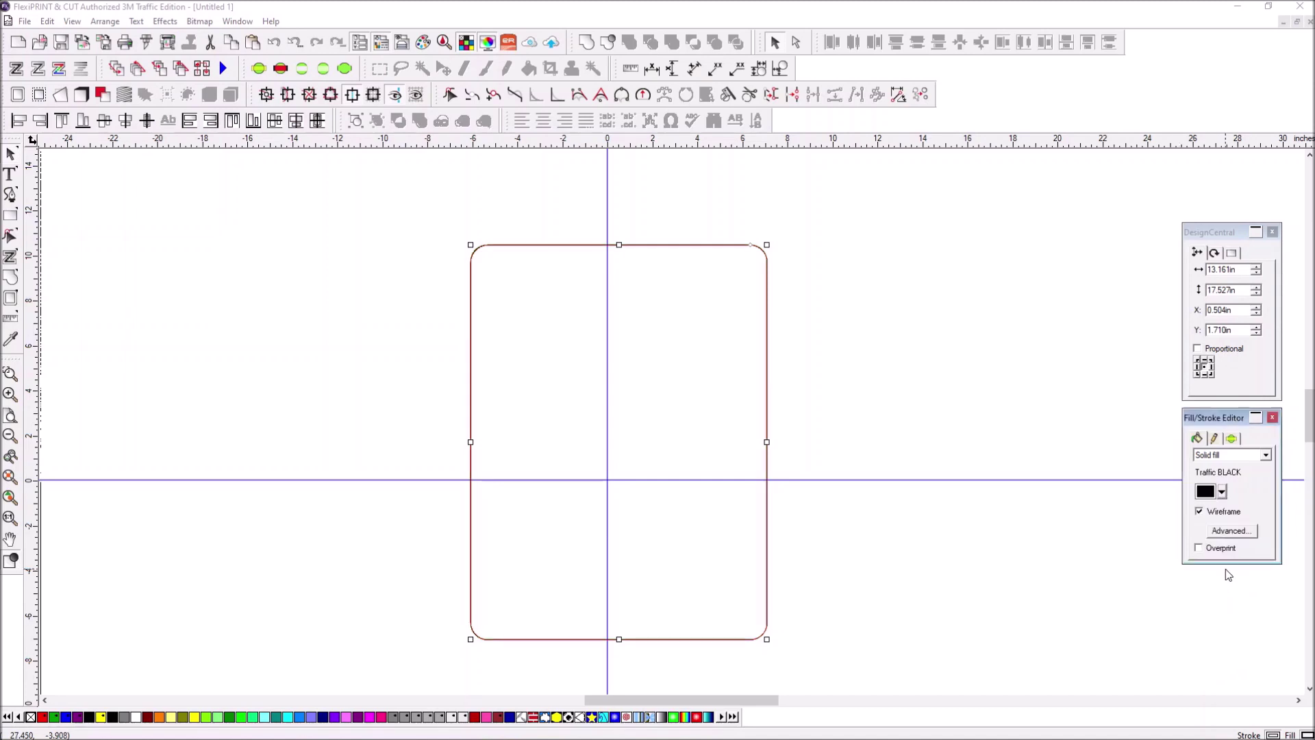
pyautogui.click(973, 392)
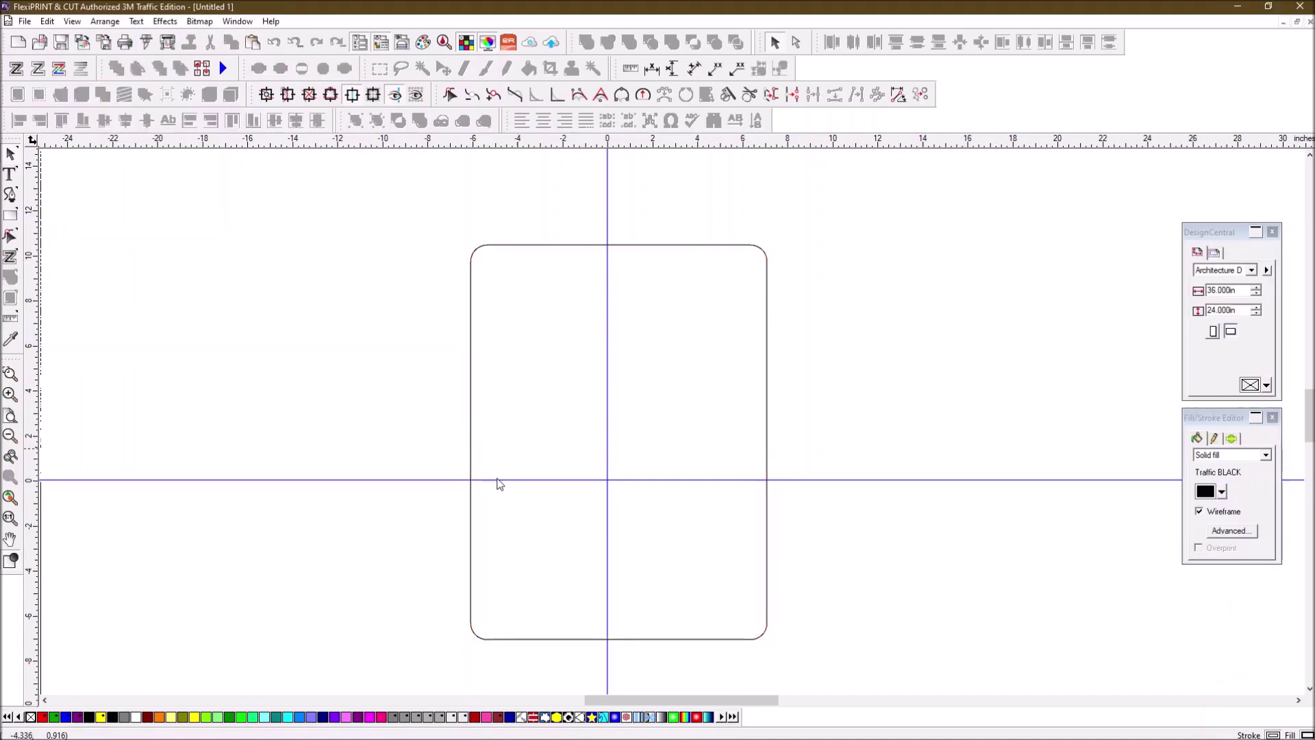
# Step: Resize the rounded rectangle to 24 in wide and 30 in high
pyautogui.click(733, 251)
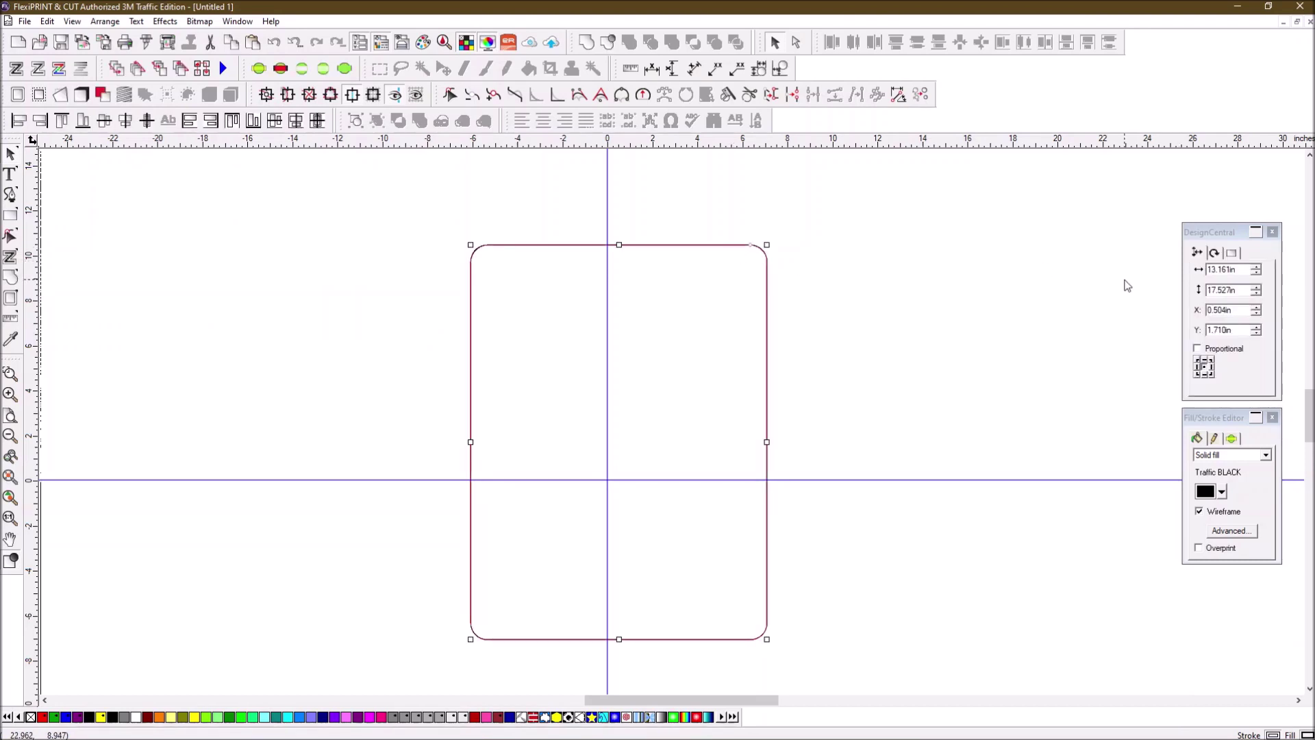
pyautogui.doubleClick(1246, 270)
pyautogui.write('24')
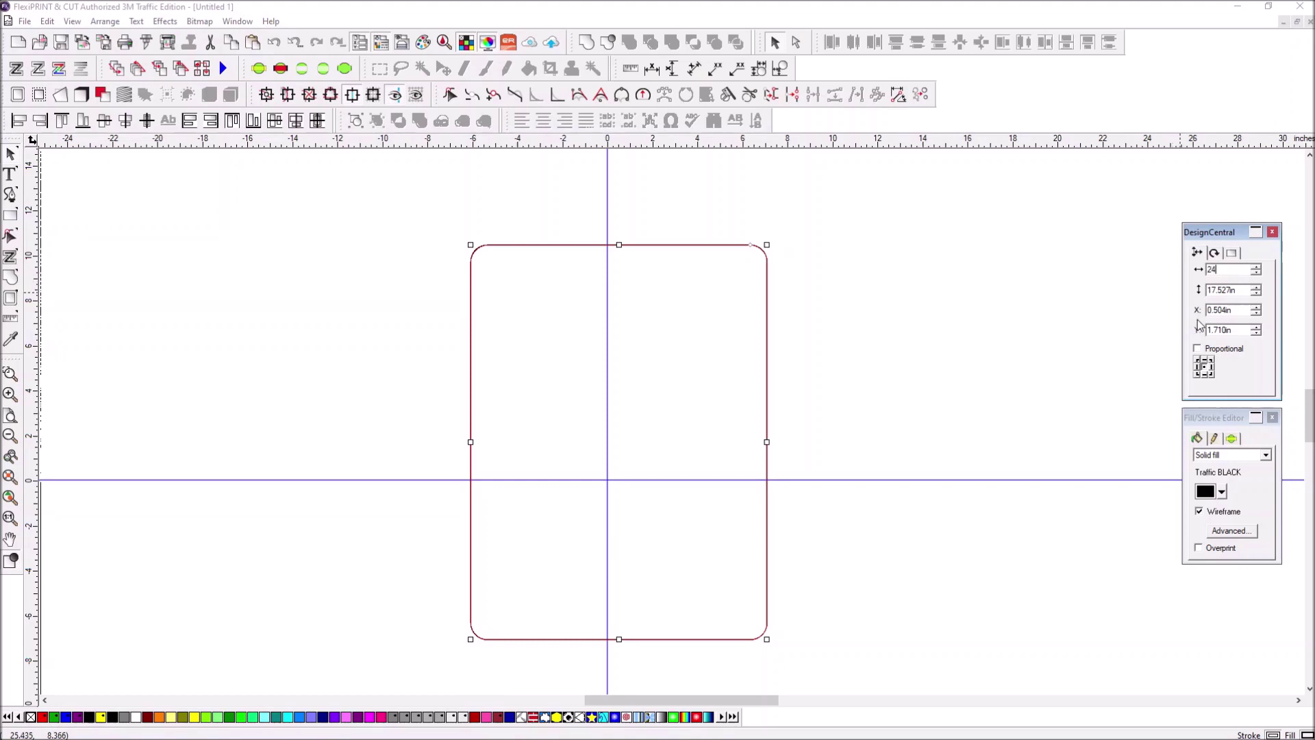
pyautogui.moveTo(1211, 233); pyautogui.dragTo(904, 249)
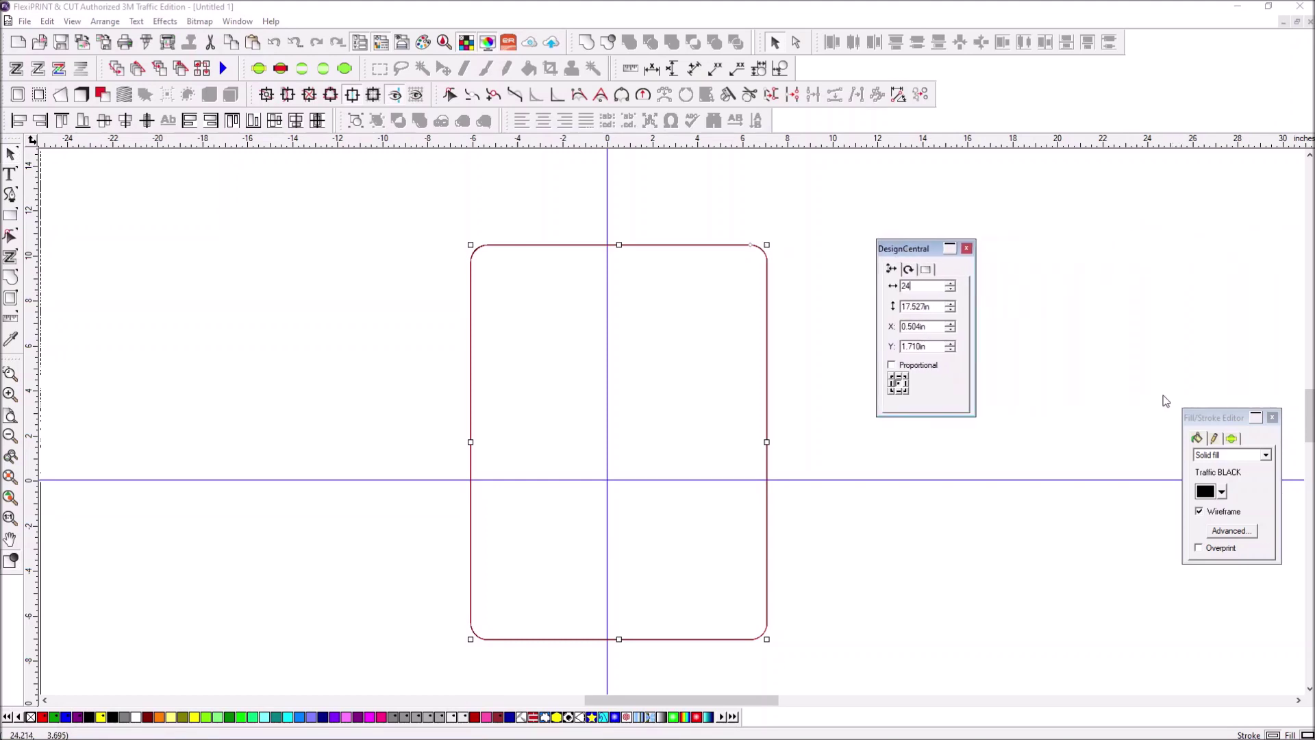
pyautogui.moveTo(1213, 418); pyautogui.dragTo(930, 433)
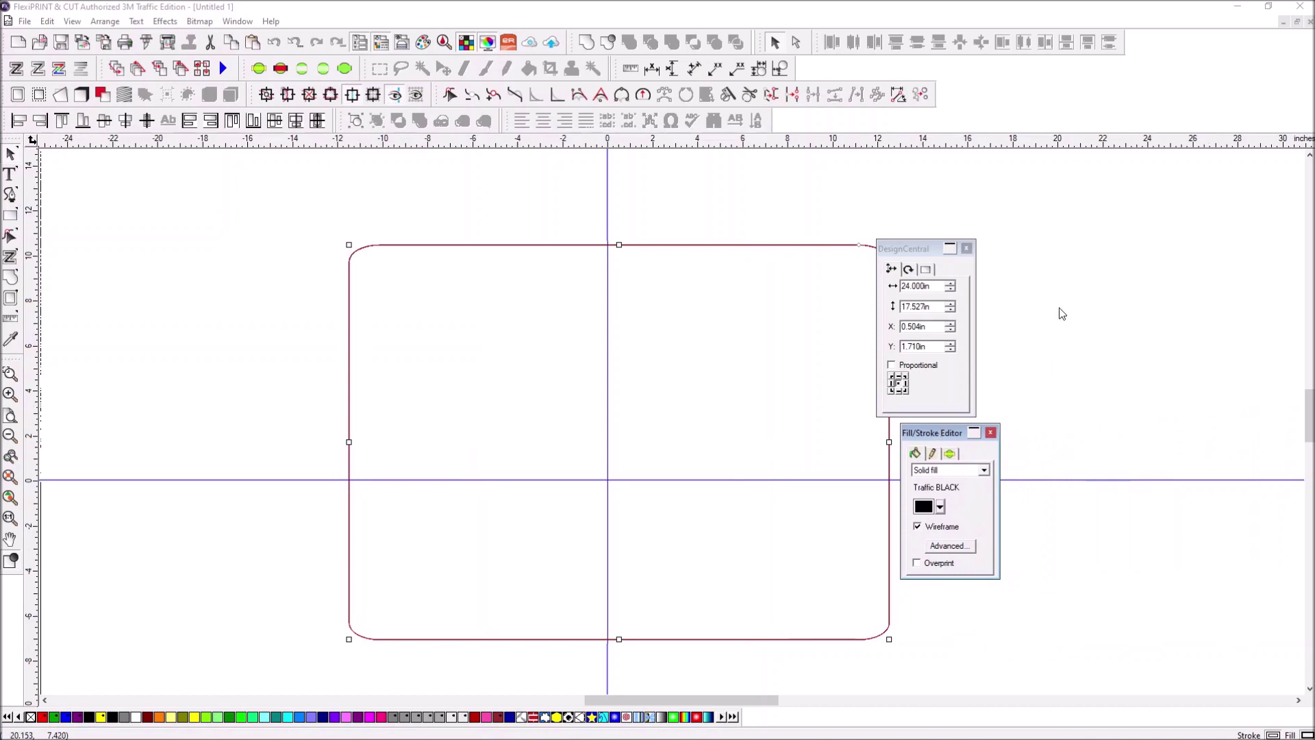
pyautogui.moveTo(935, 308); pyautogui.dragTo(885, 301)
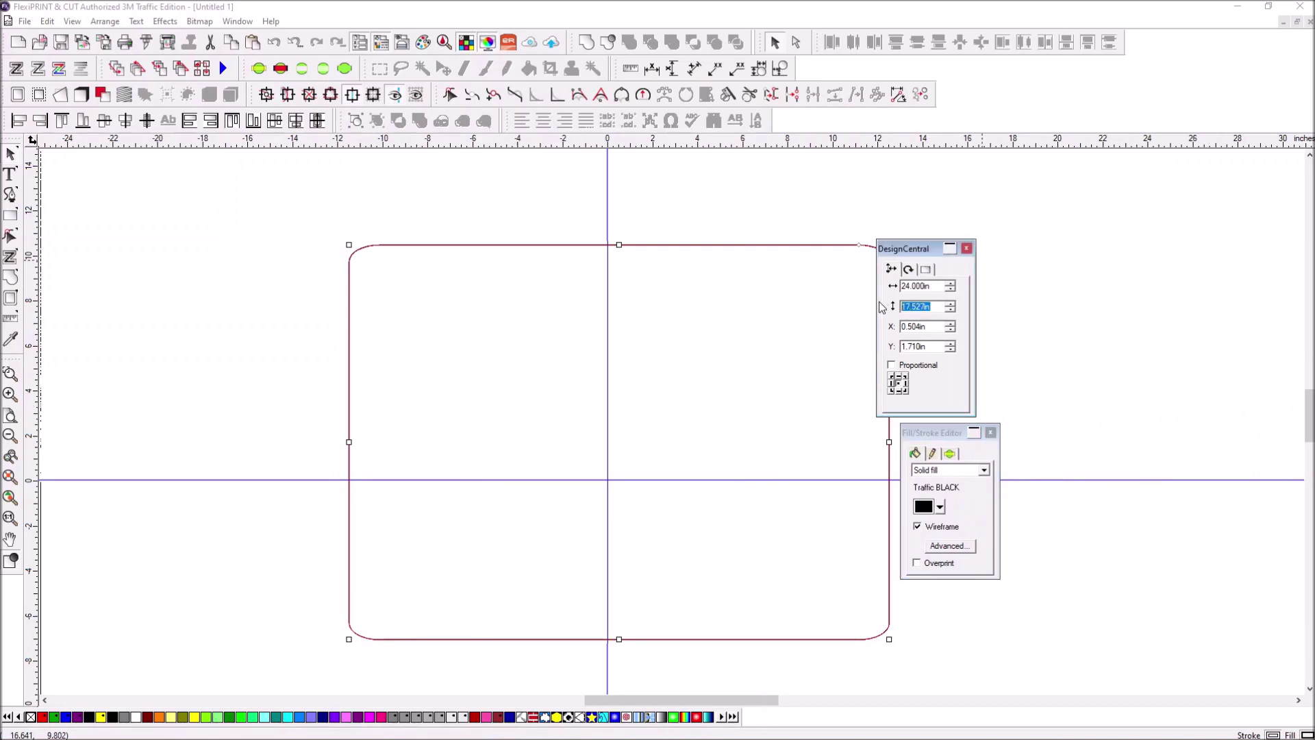
pyautogui.write('30')
pyautogui.press('Return')
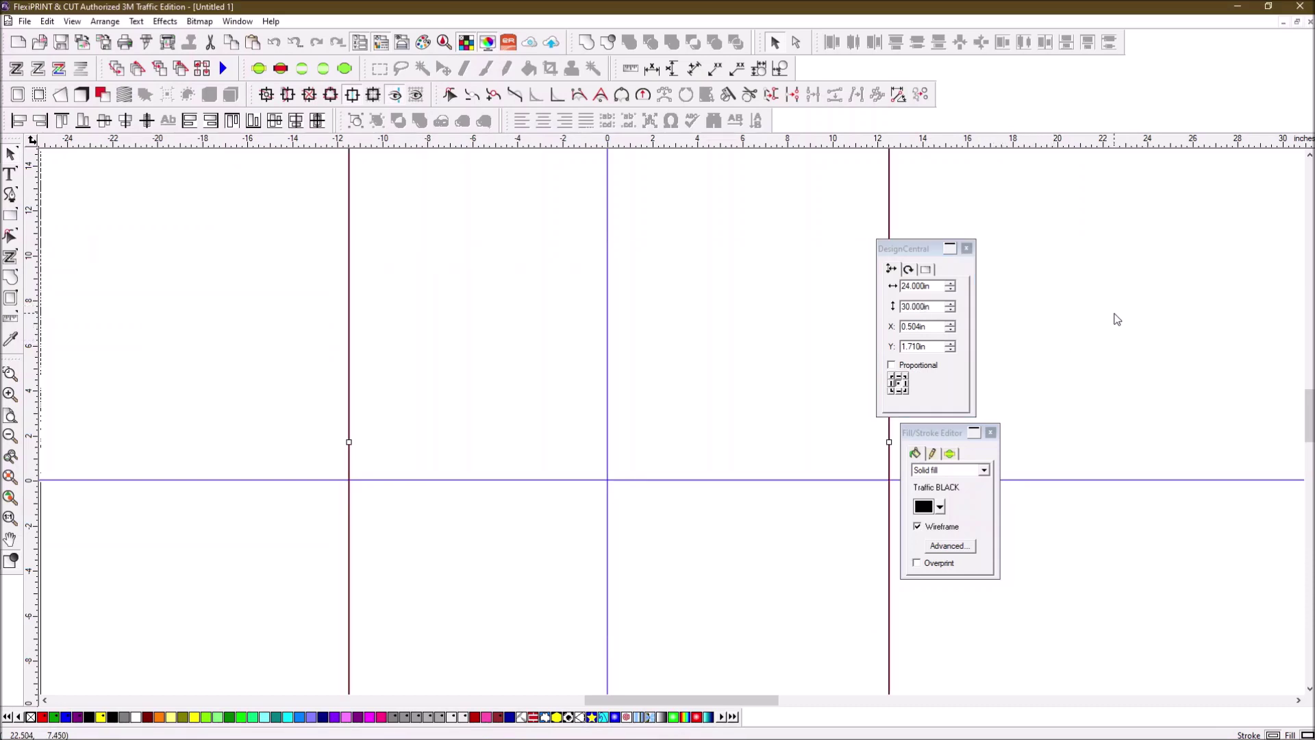
# Step: Fit the whole resized rectangle in view, centred and clear of the floating property windows
pyautogui.press('F4')
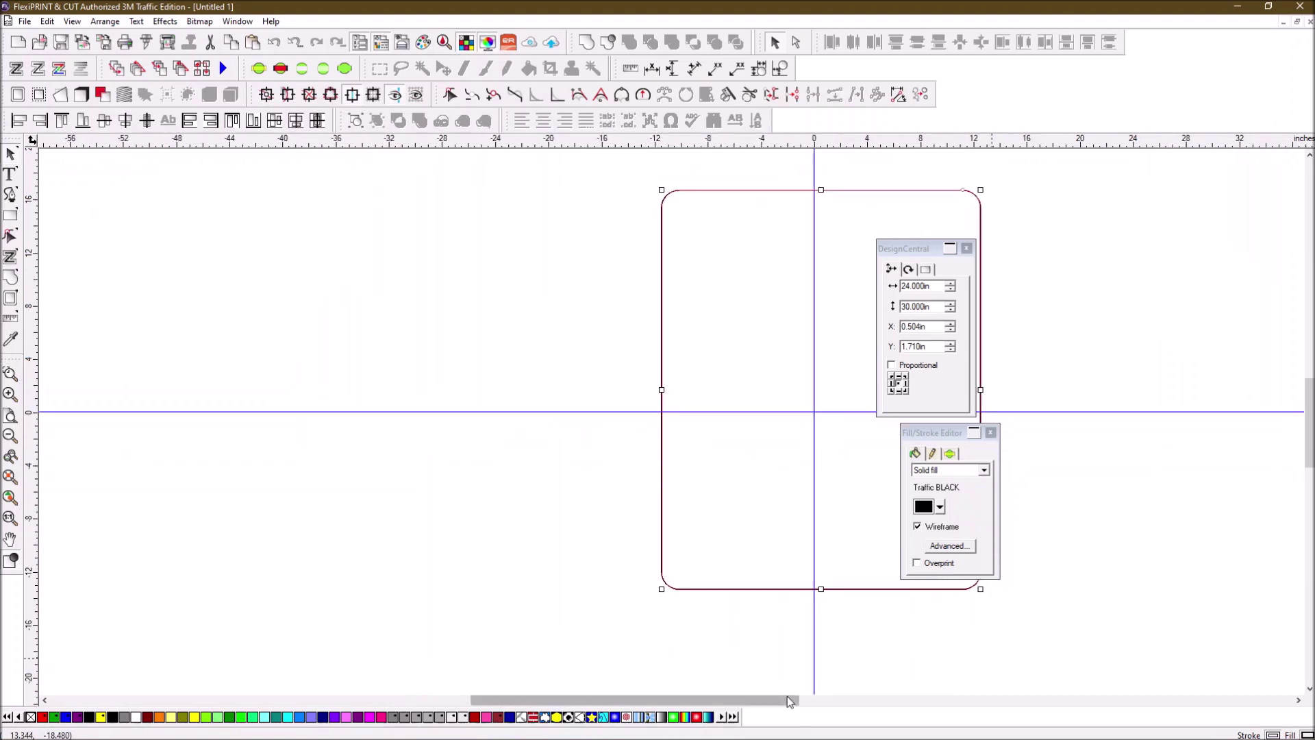
pyautogui.moveTo(780, 702); pyautogui.dragTo(834, 716)
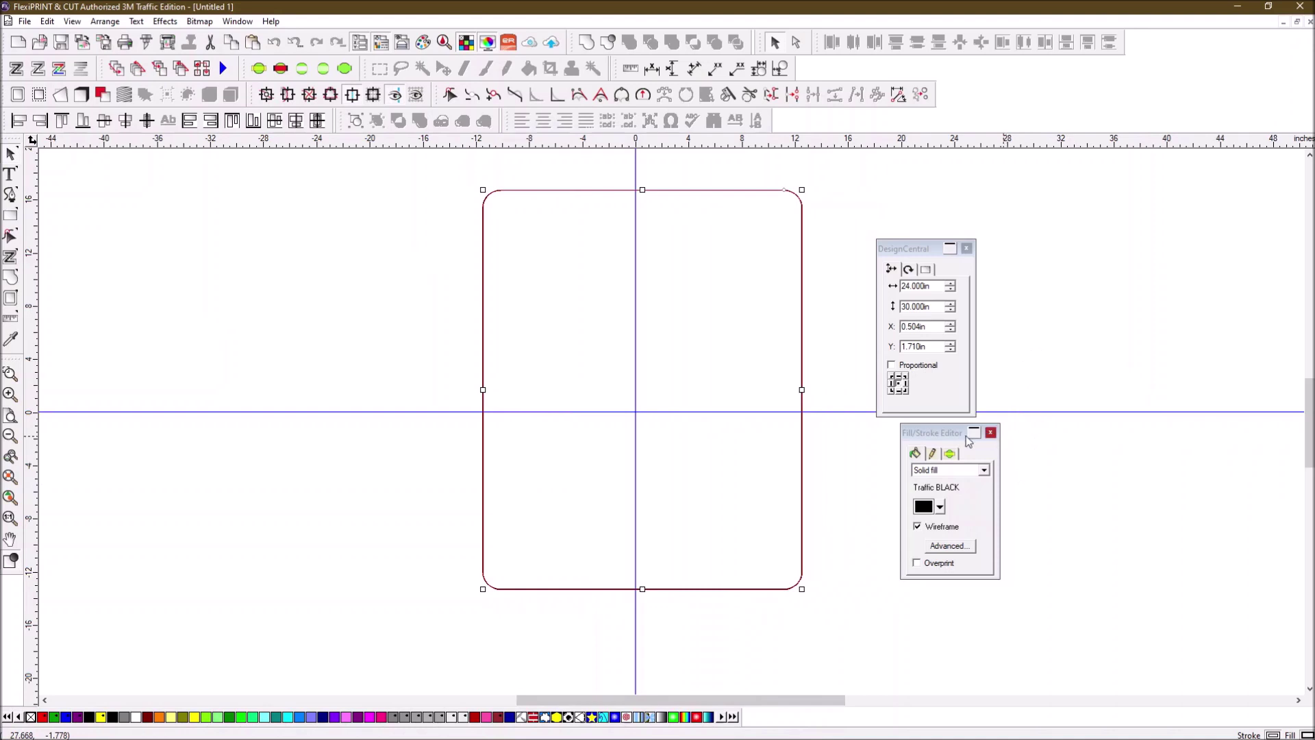
pyautogui.moveTo(950, 433); pyautogui.dragTo(929, 441)
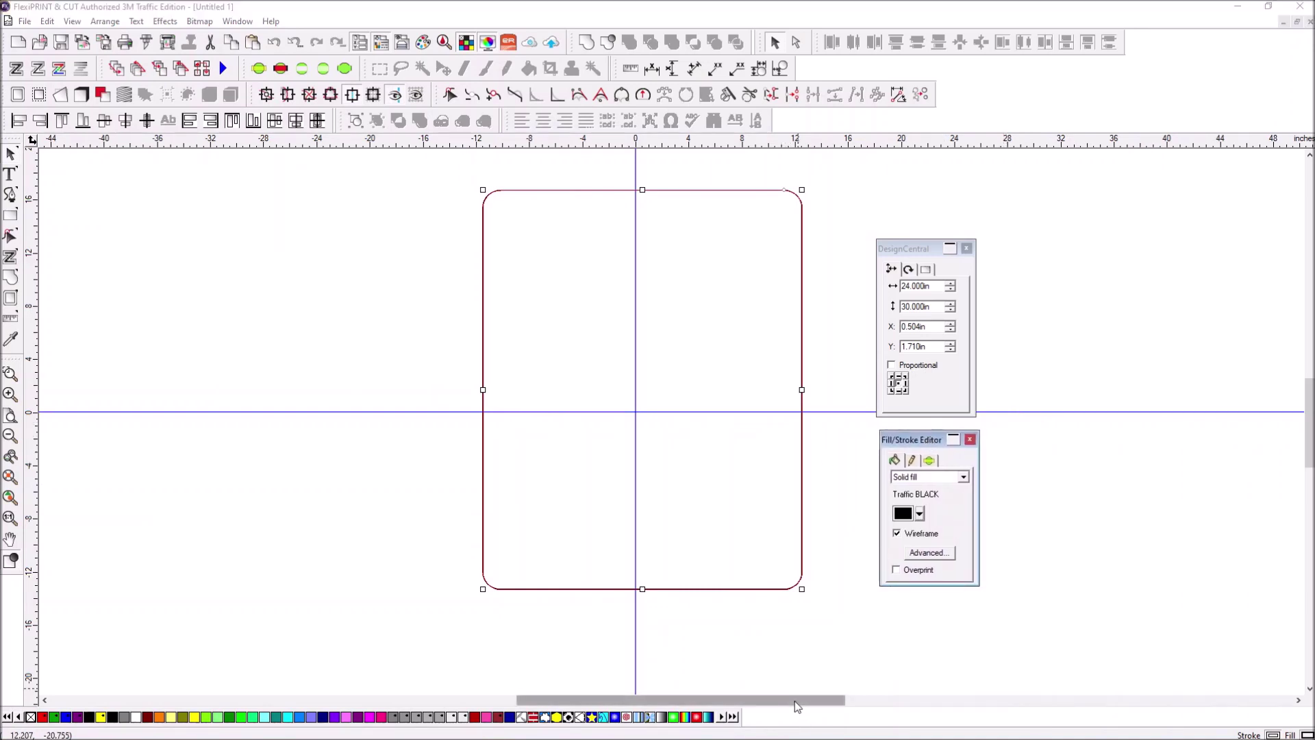
pyautogui.moveTo(795, 701)
pyautogui.mouseDown()
pyautogui.moveTo(839, 705)
pyautogui.moveTo(795, 703)
pyautogui.mouseUp()
pyautogui.moveTo(1307, 424); pyautogui.dragTo(1311, 423)
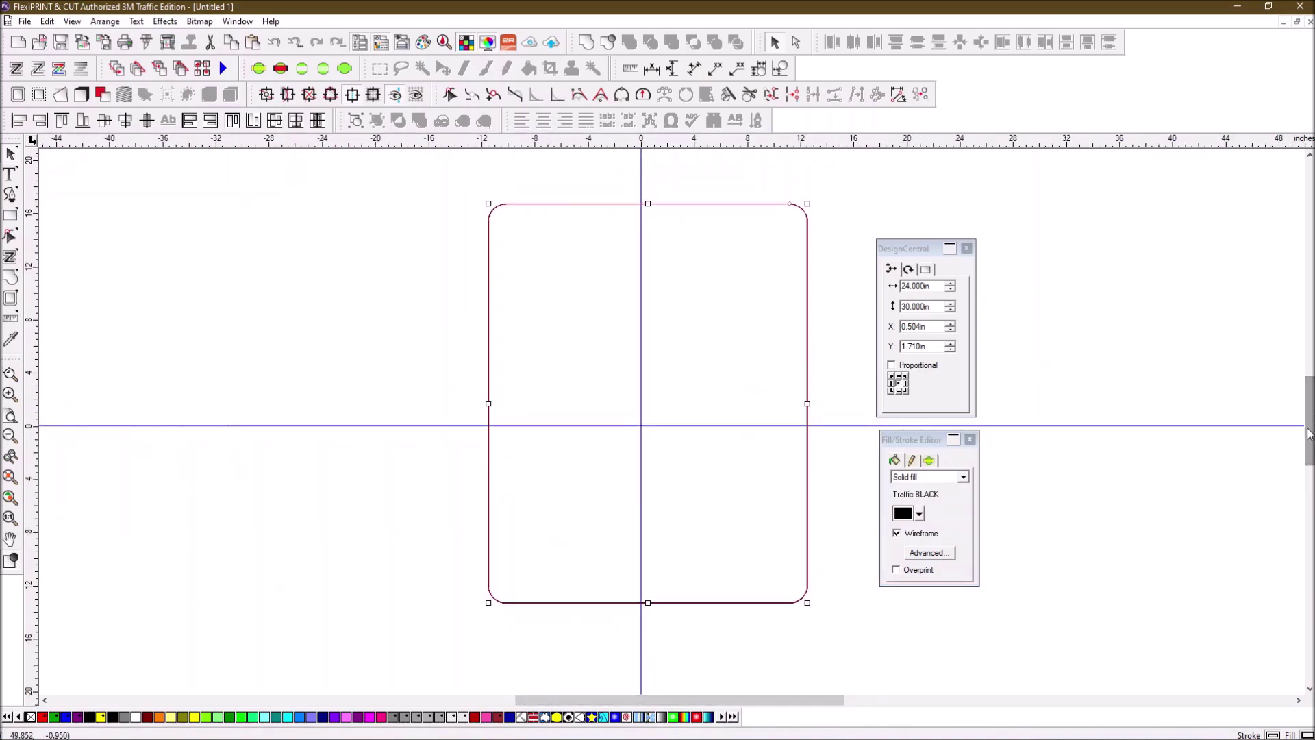
pyautogui.hscroll(-4, 1309, 434)
pyautogui.hscroll(4, 1309, 434)
pyautogui.hscroll(2, 1309, 434)
pyautogui.hscroll(-3, 1309, 434)
pyautogui.hscroll(1, 1309, 433)
pyautogui.scroll(-1, 1309, 434)
pyautogui.scroll(1, 1309, 434)
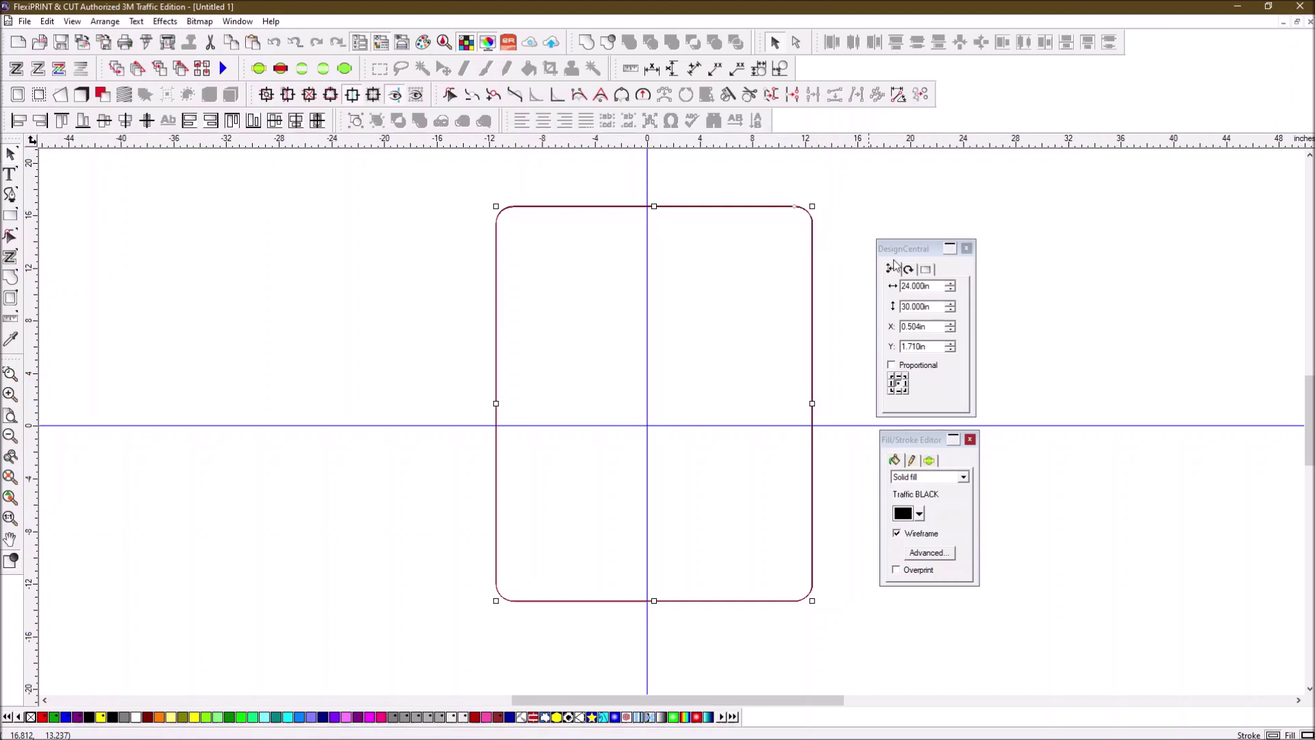
# Step: Keep the rectangle's corner style as Rounded and set the corner radius to 1.50 in
pyautogui.click(926, 269)
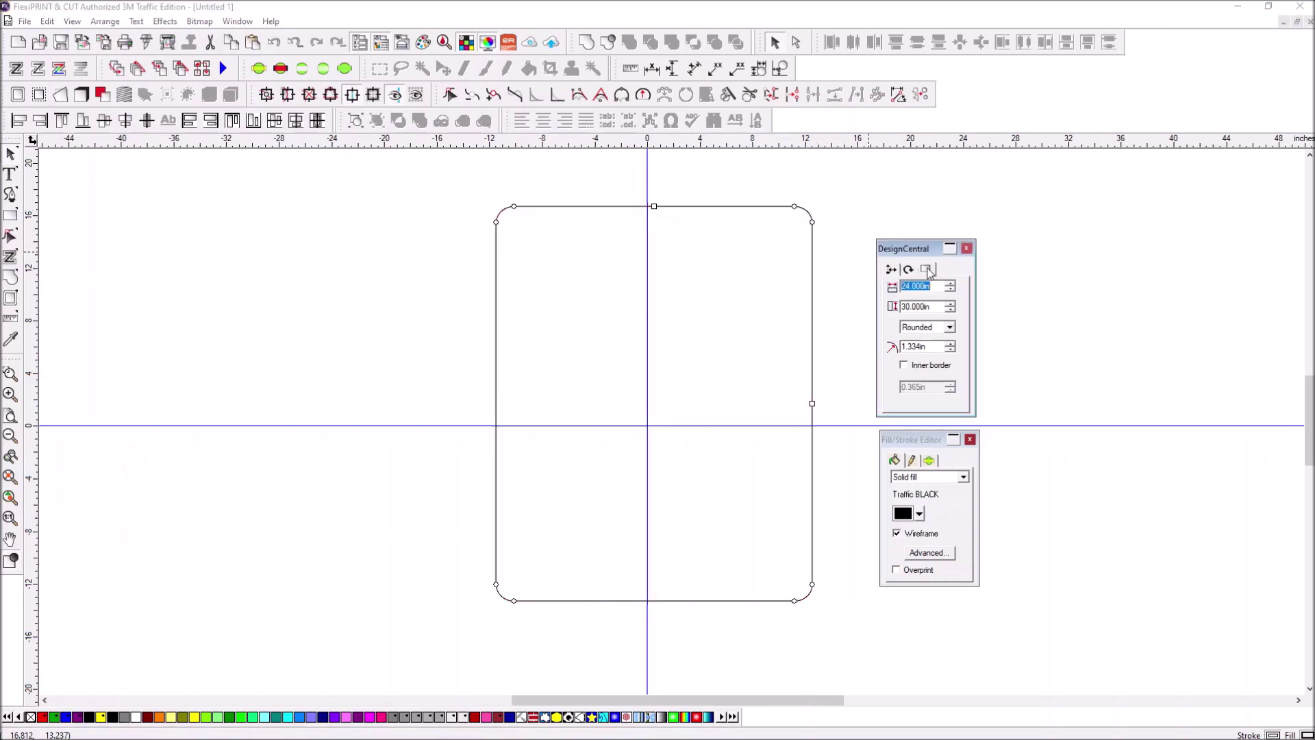
pyautogui.click(952, 328)
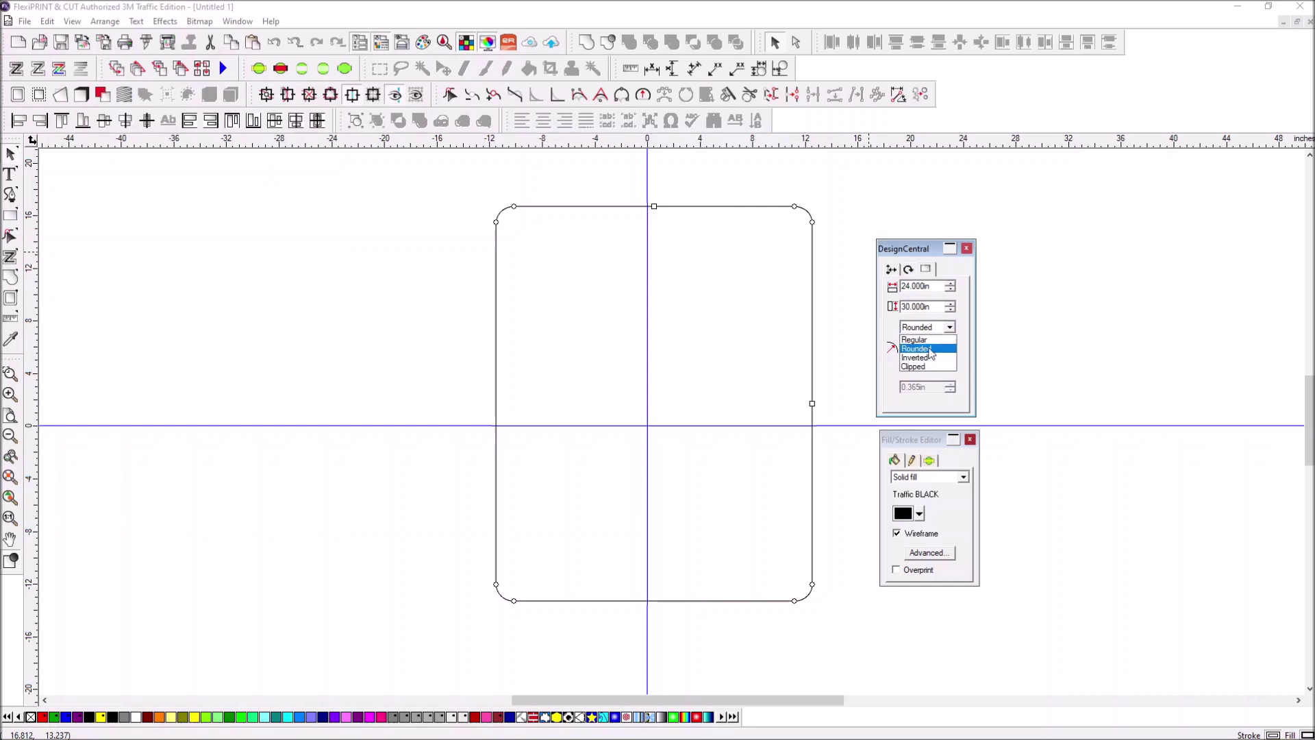
pyautogui.click(930, 349)
pyautogui.moveTo(928, 348); pyautogui.dragTo(889, 348)
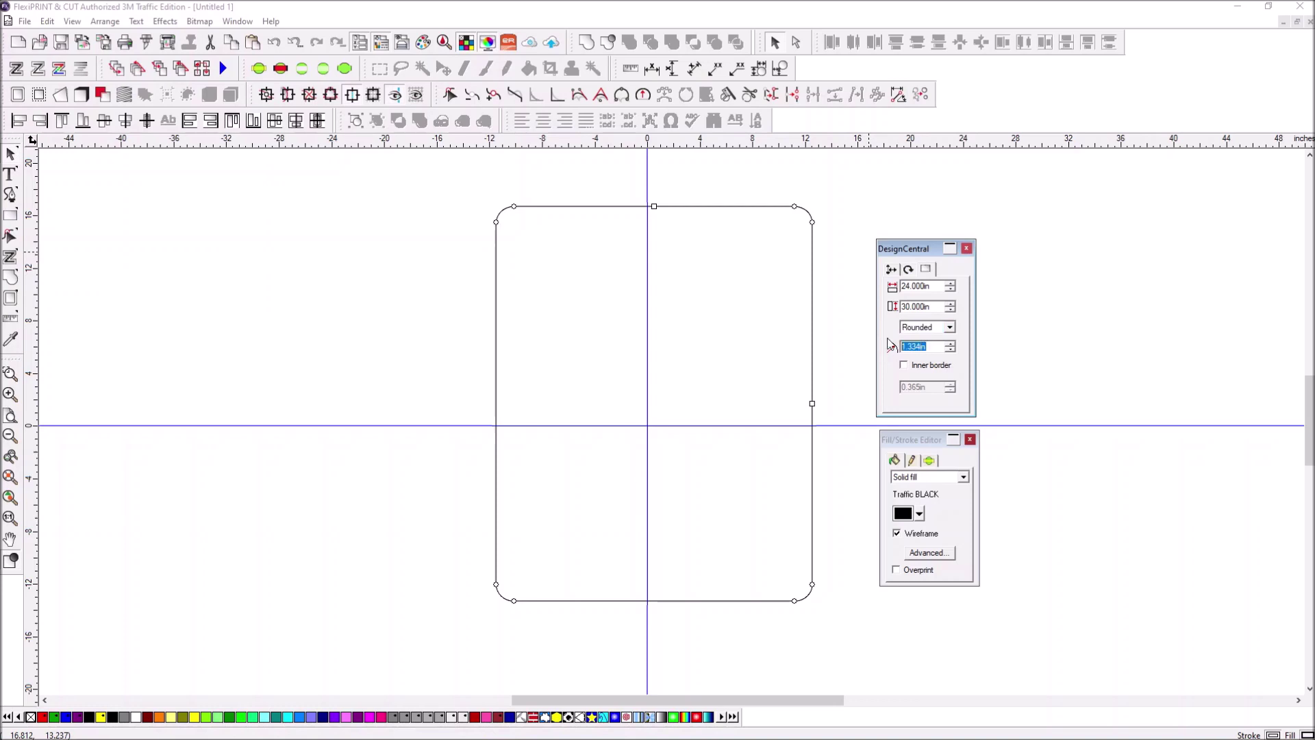
pyautogui.write('1.50')
pyautogui.press('Return')
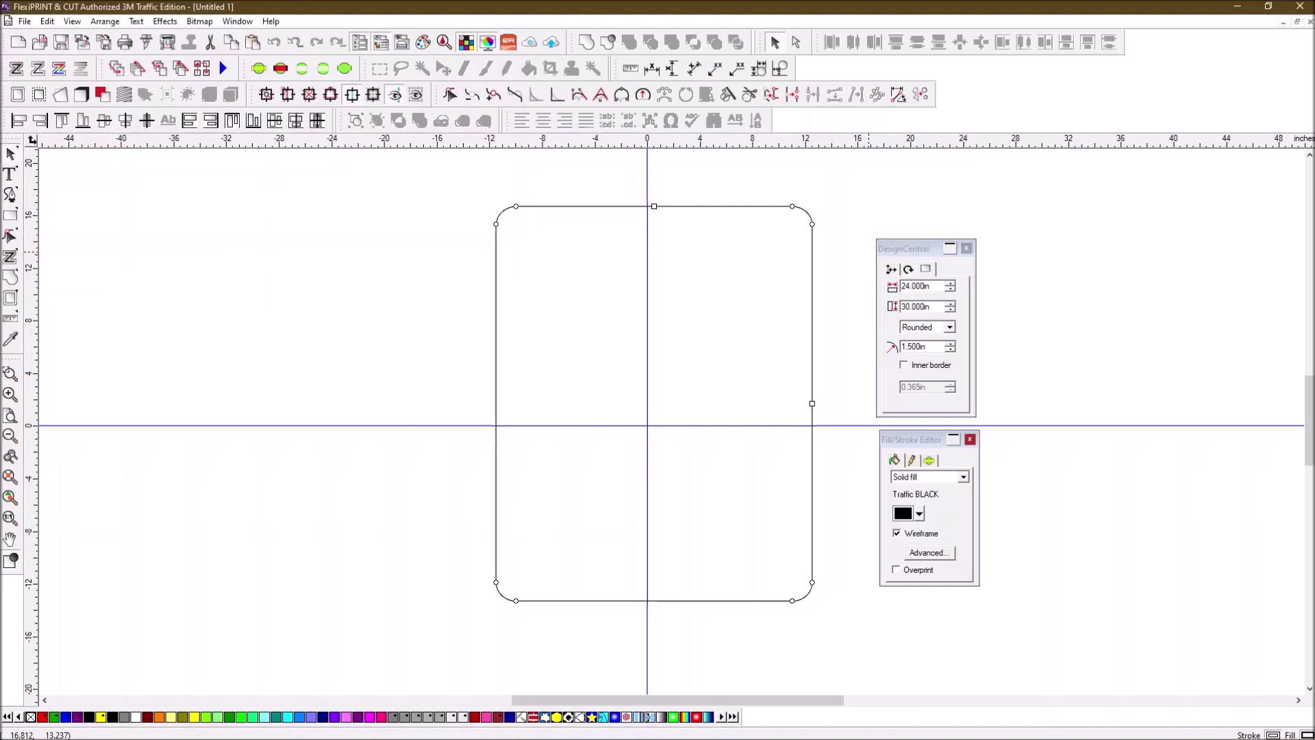
pyautogui.click(822, 224)
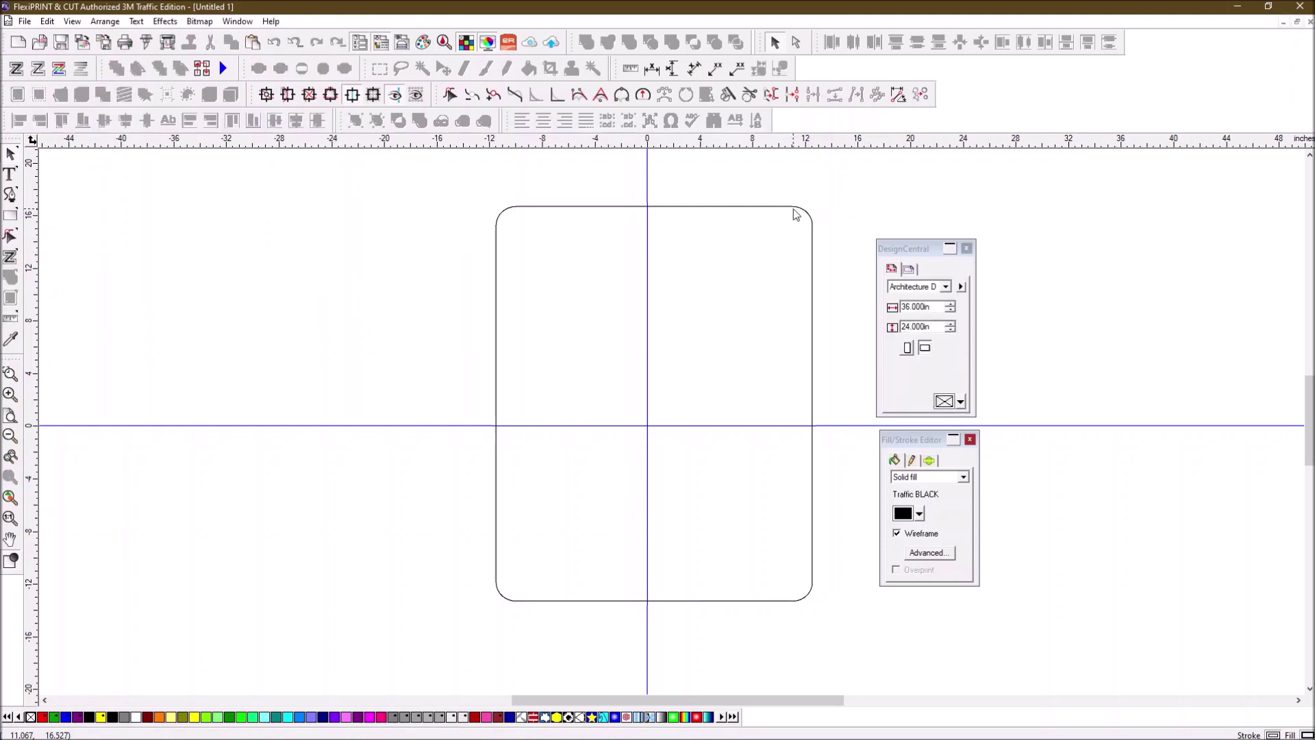
# Step: View the selected rectangle's properties, then hide and restore the DesignCentral and Fill/Stroke Editor windows
pyautogui.click(795, 214)
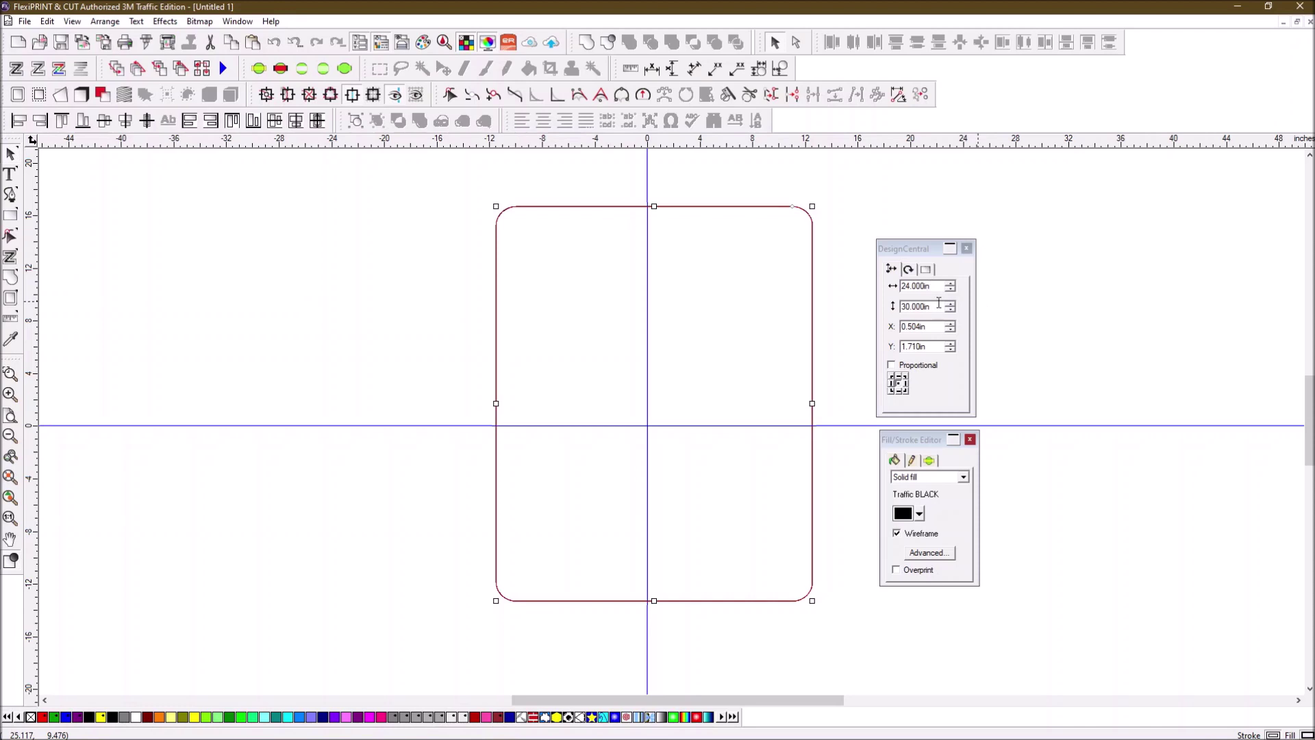
pyautogui.click(928, 286)
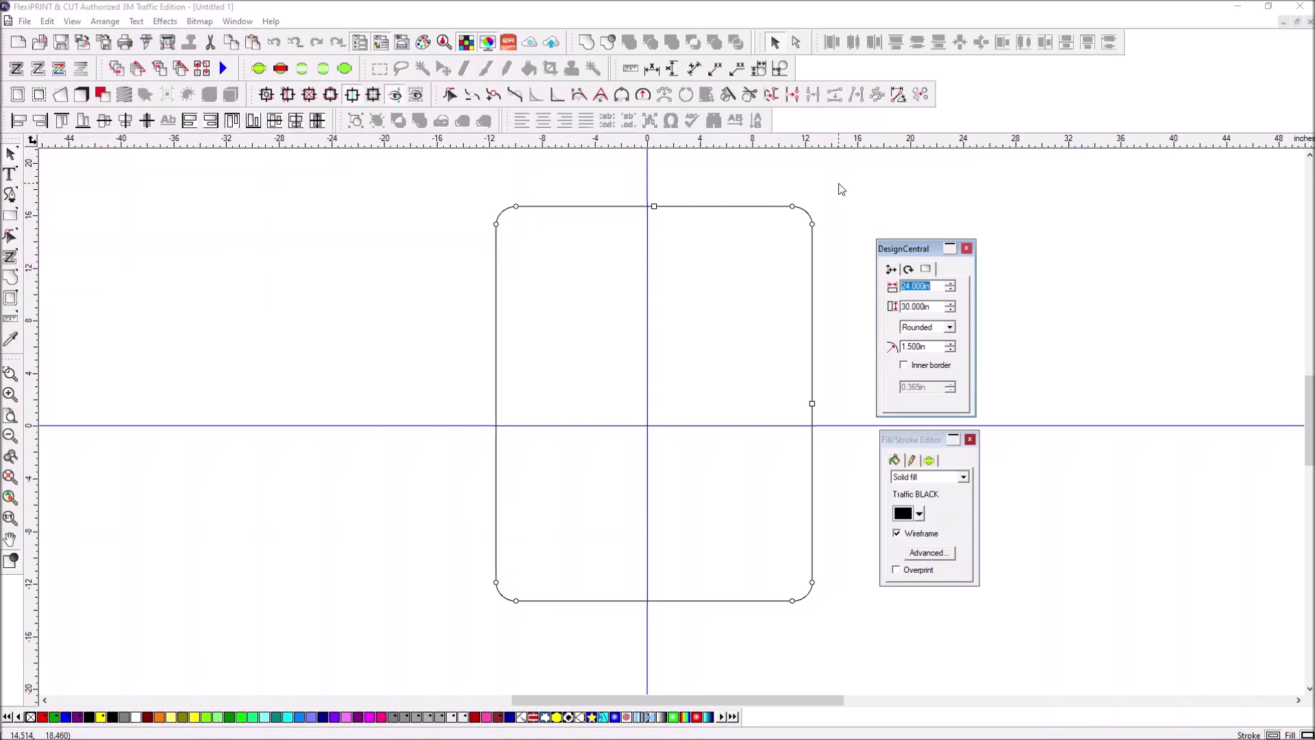
pyautogui.click(363, 44)
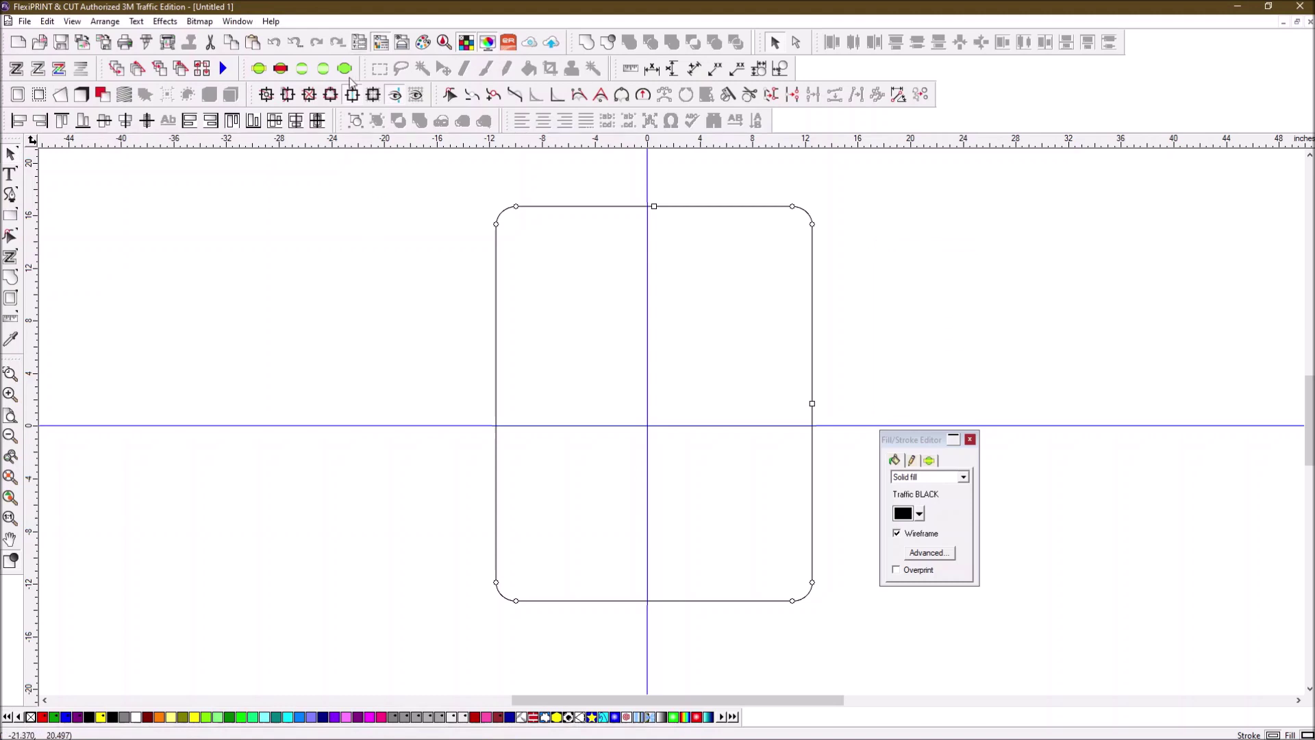
pyautogui.click(360, 43)
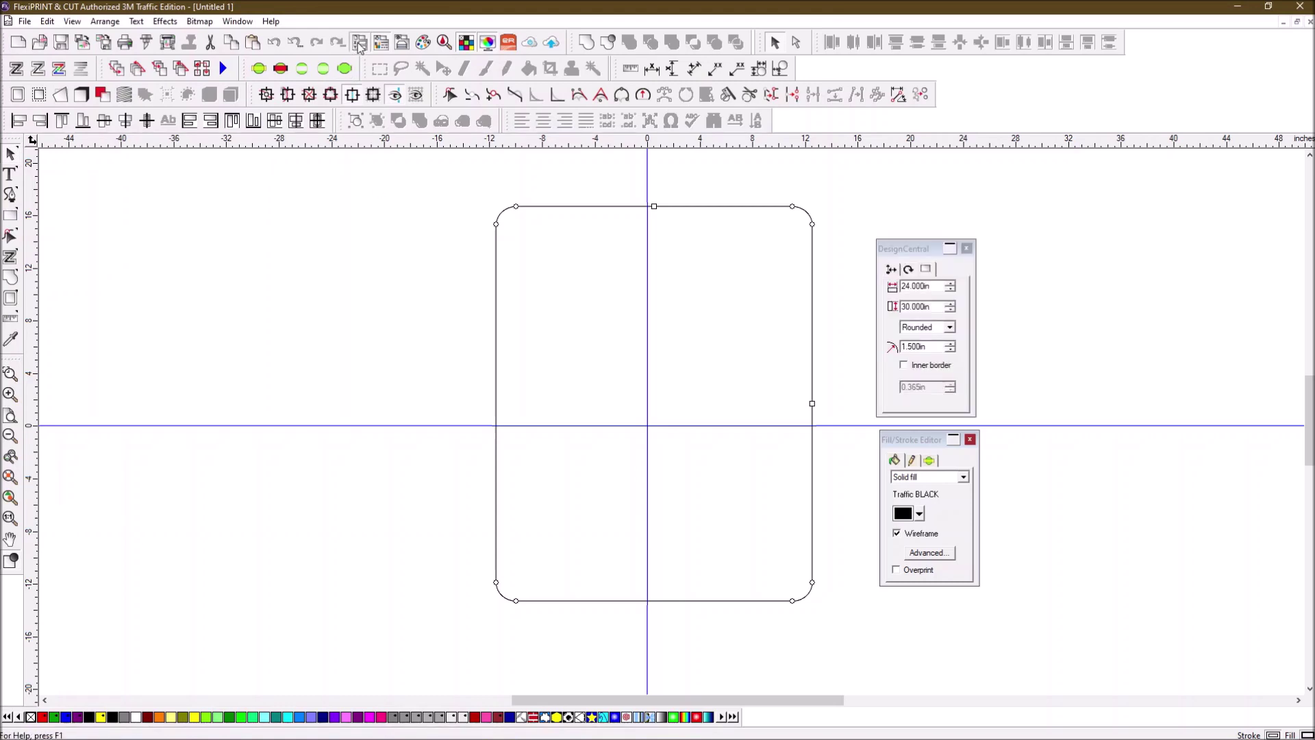
pyautogui.click(382, 45)
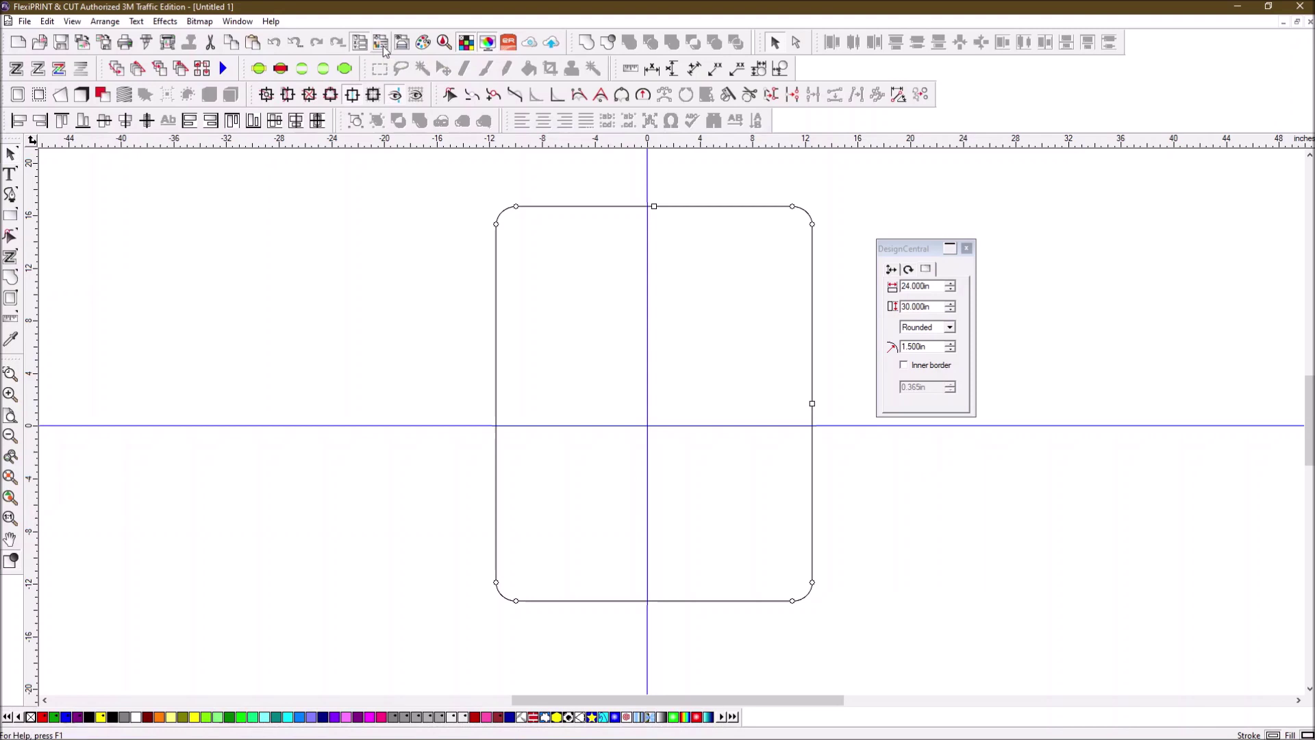
pyautogui.click(383, 45)
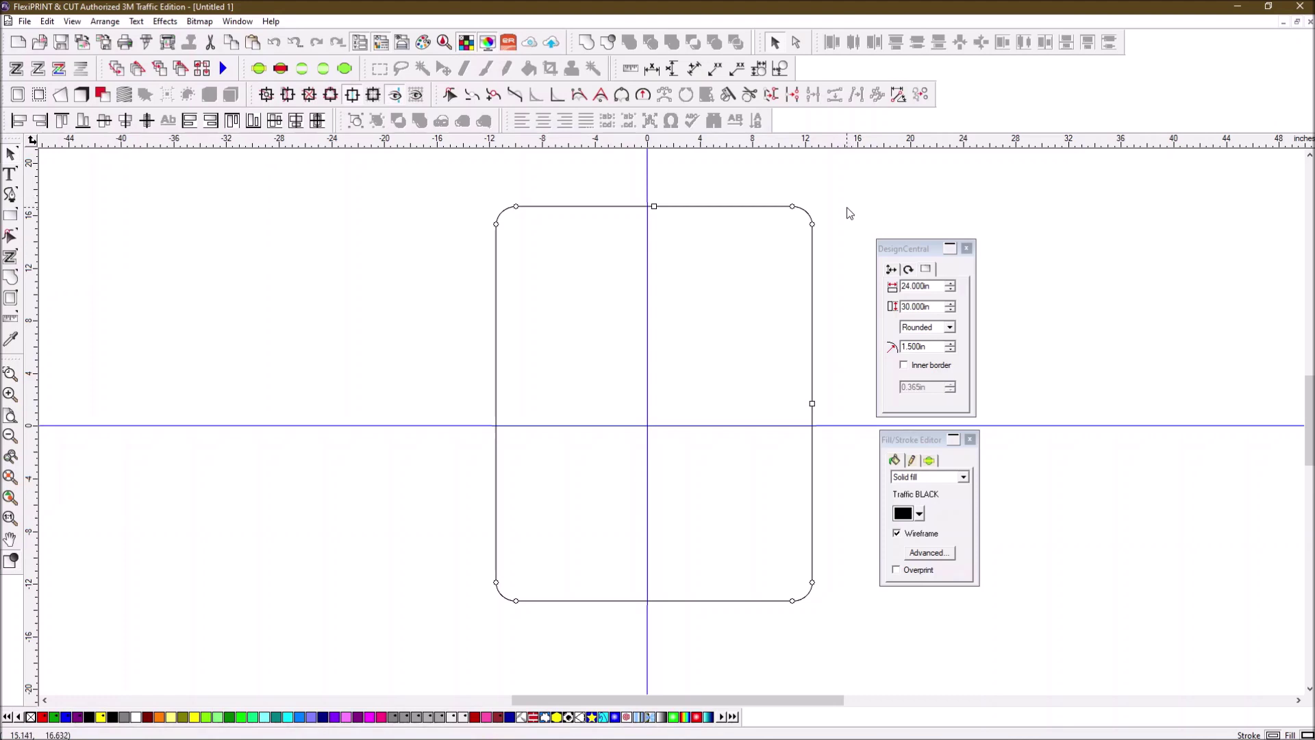
# Step: Start an outline effect on the rounded rectangle, with the Inline type and Traffic BLACK colour
pyautogui.click(820, 220)
pyautogui.click(805, 218)
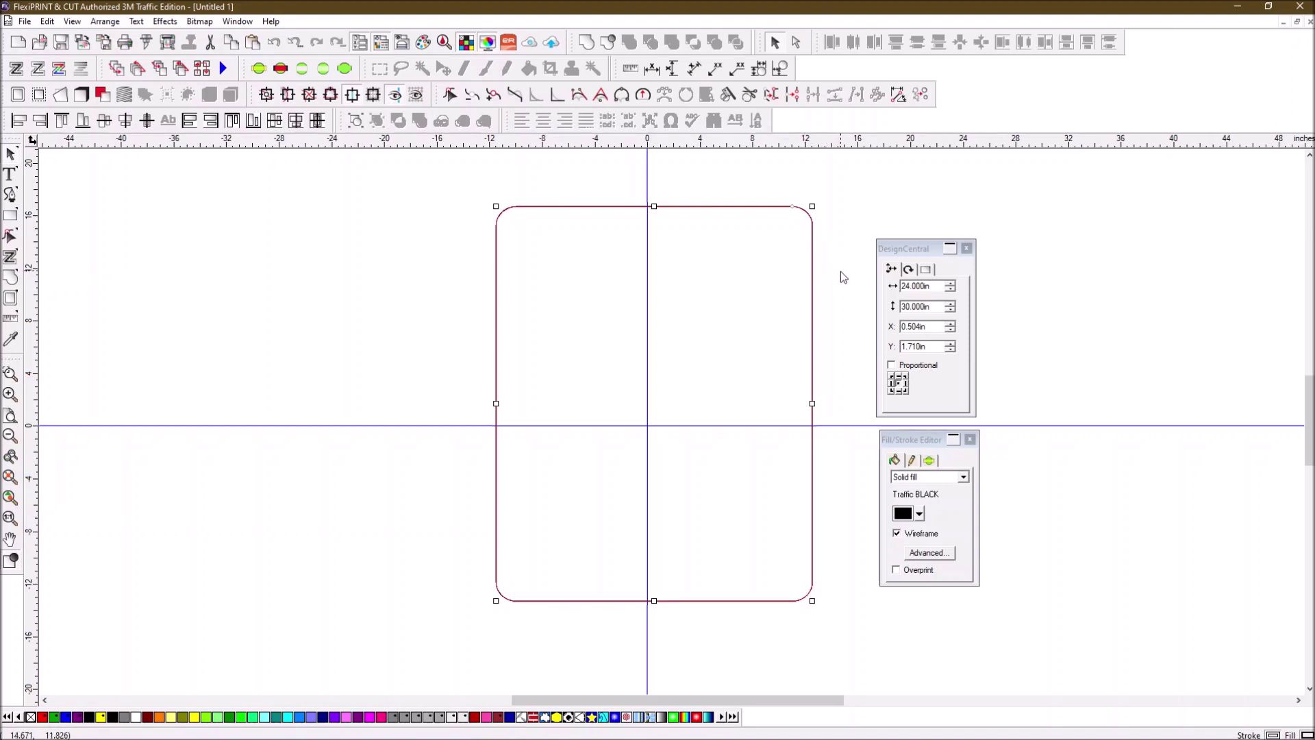
pyautogui.click(165, 22)
pyautogui.click(185, 82)
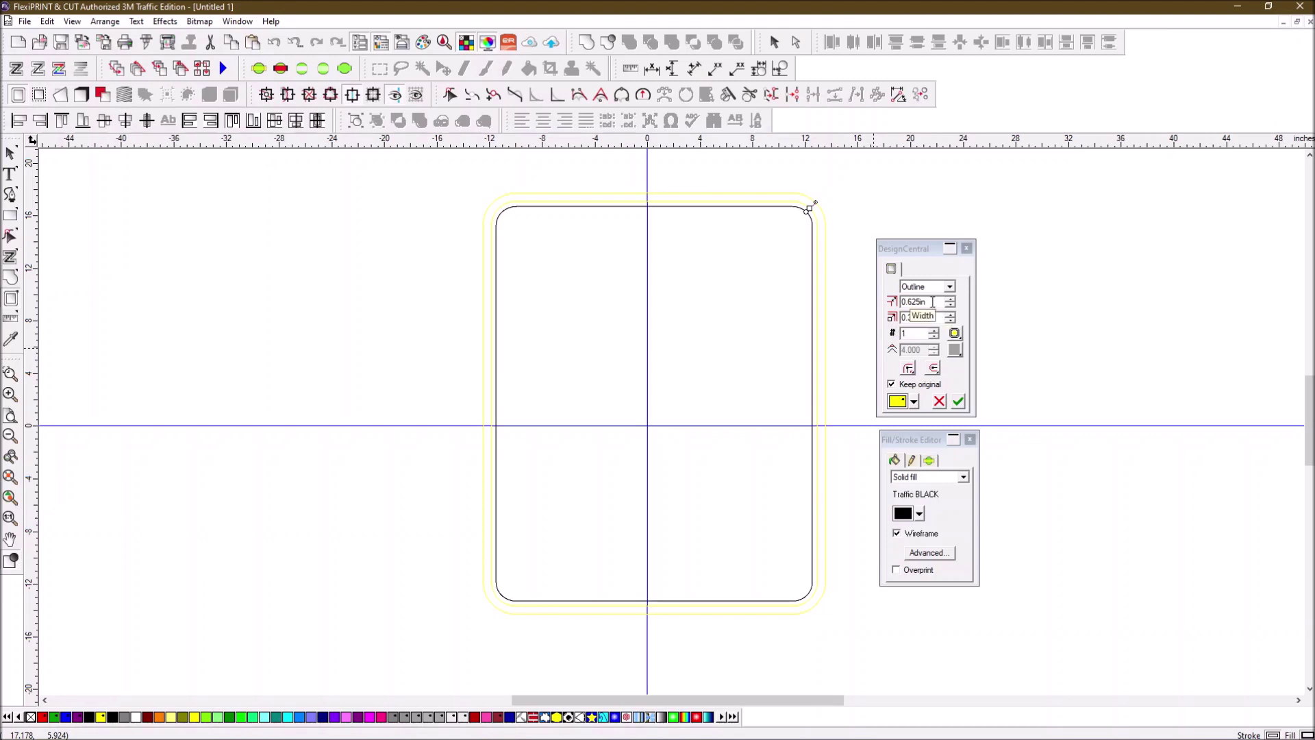
pyautogui.click(949, 286)
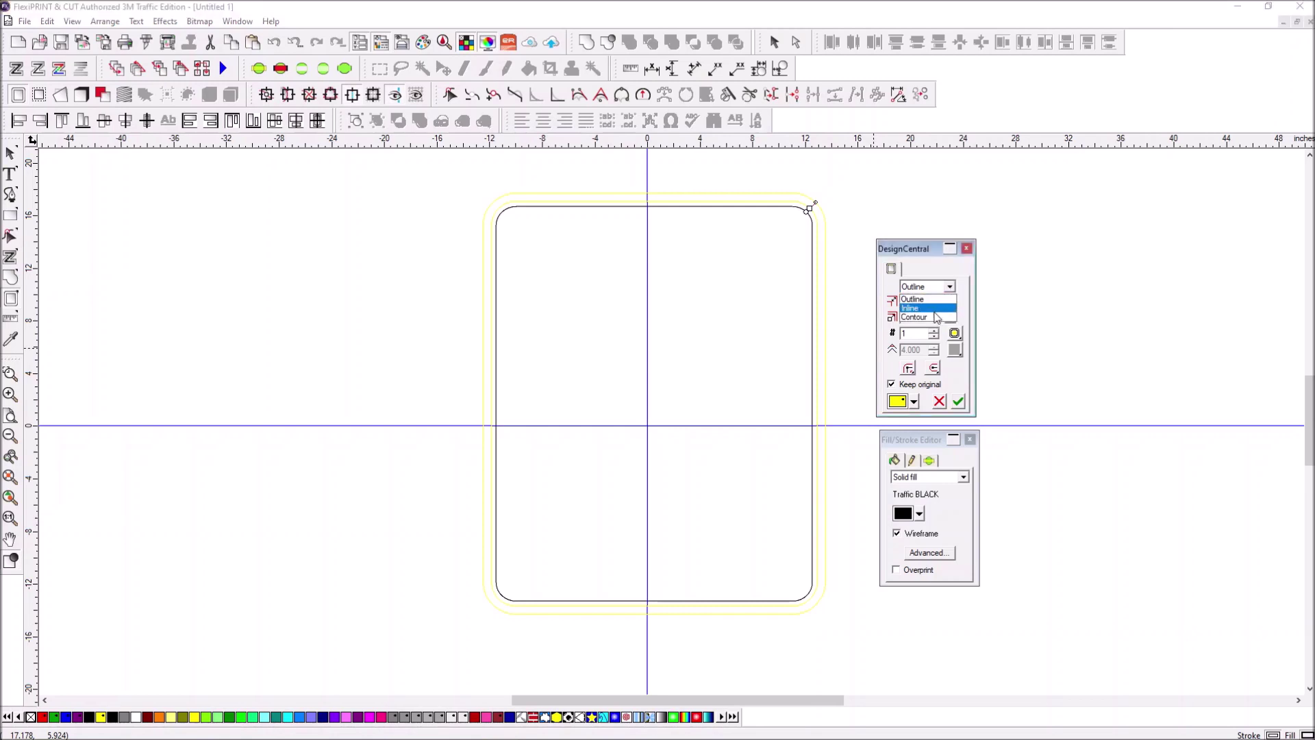
pyautogui.click(935, 310)
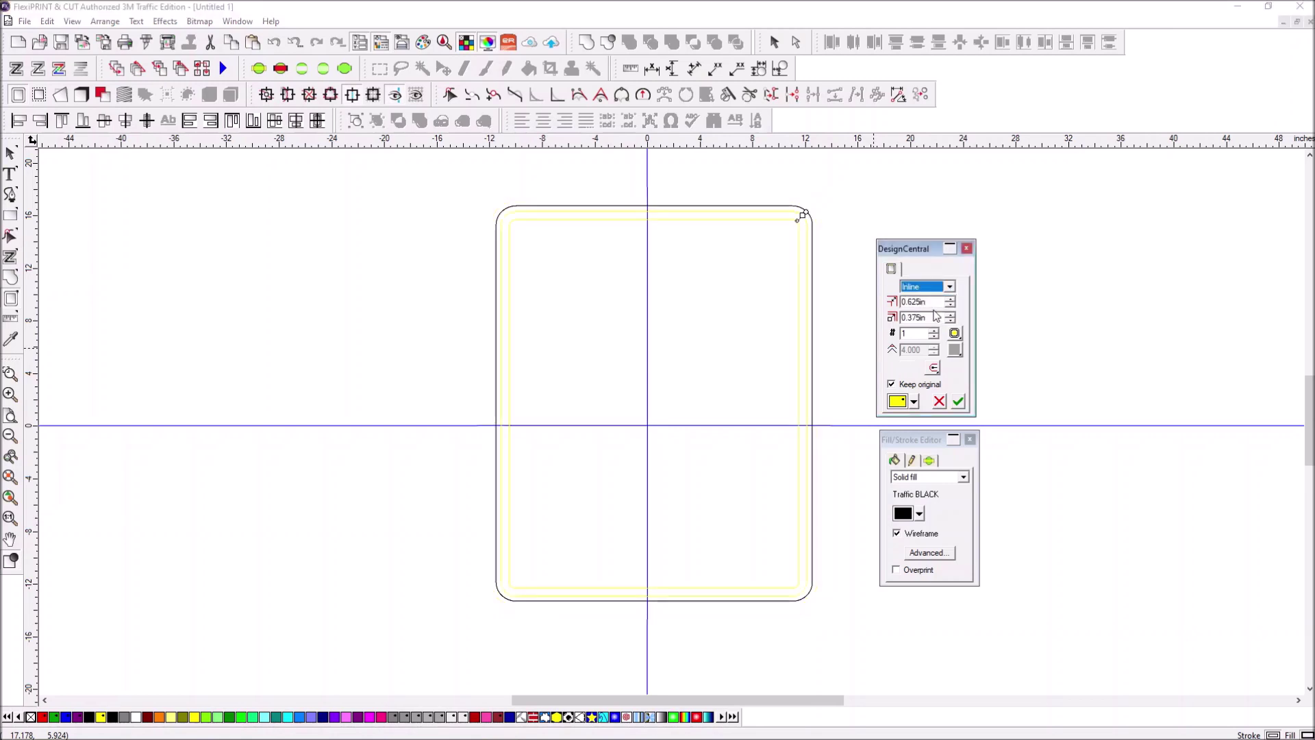
pyautogui.click(914, 403)
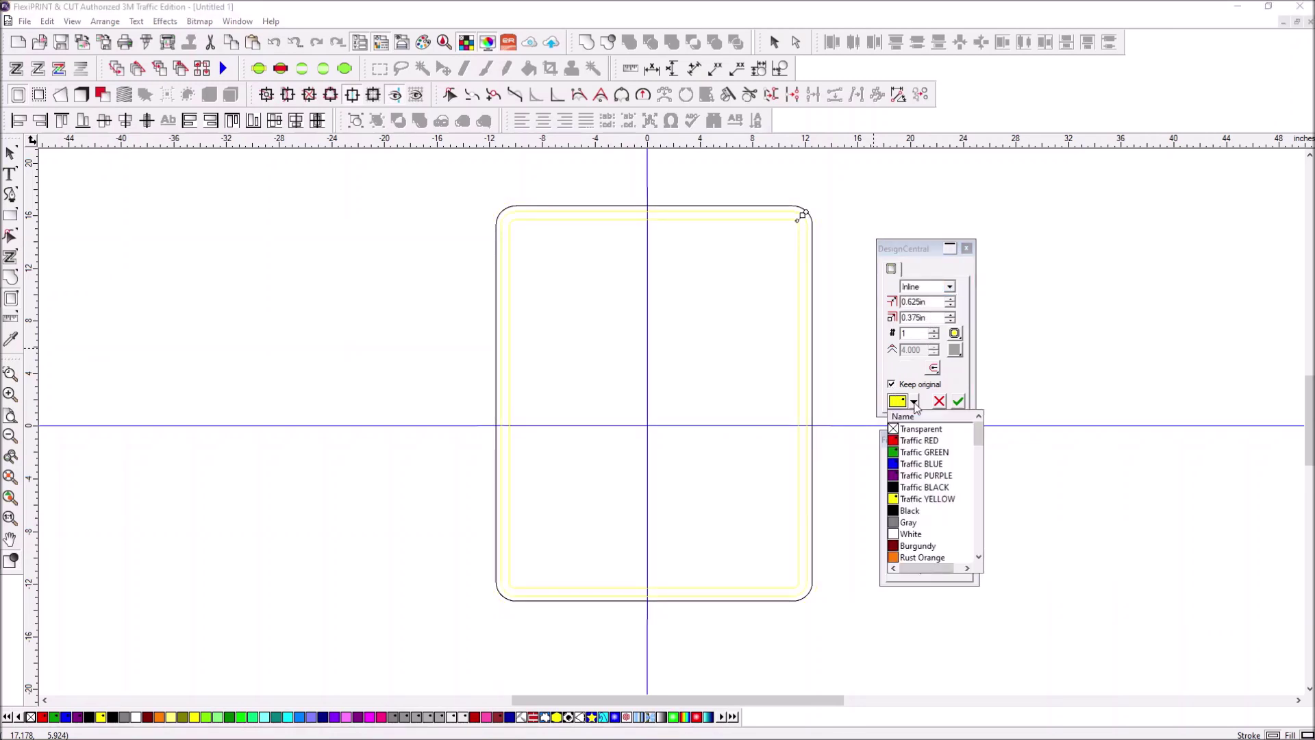
pyautogui.click(924, 487)
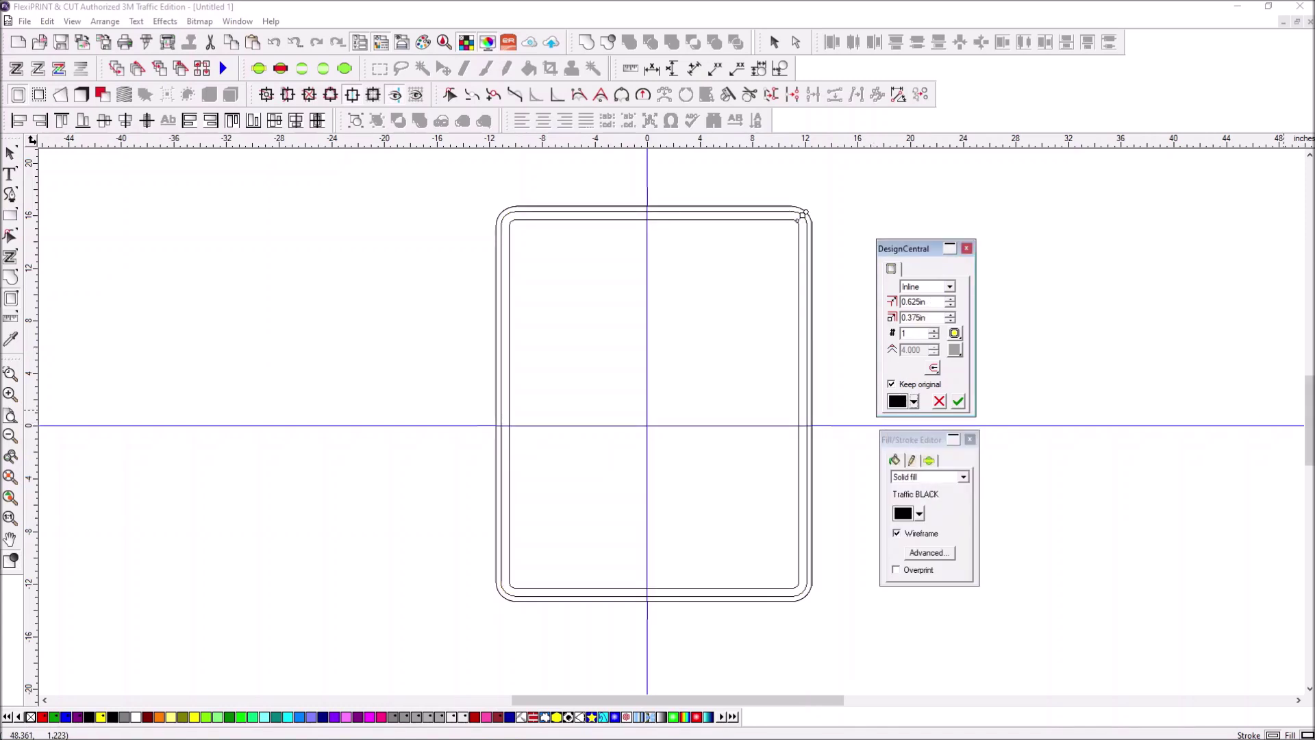
# Step: Check the inline border's width and inset against the 50 PDF.jpg specification in Photos, and close it
pyautogui.hotkey('alt', 'Tab')
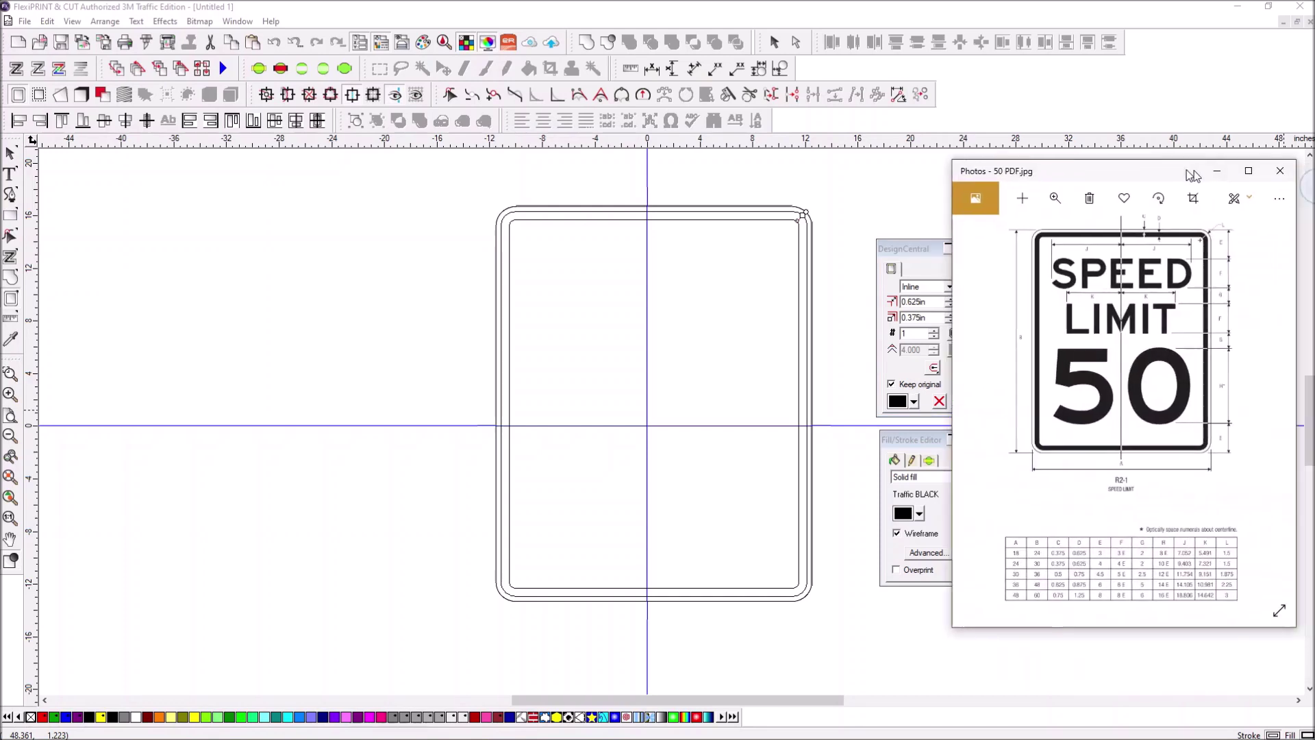
pyautogui.moveTo(1199, 168); pyautogui.dragTo(1067, 168)
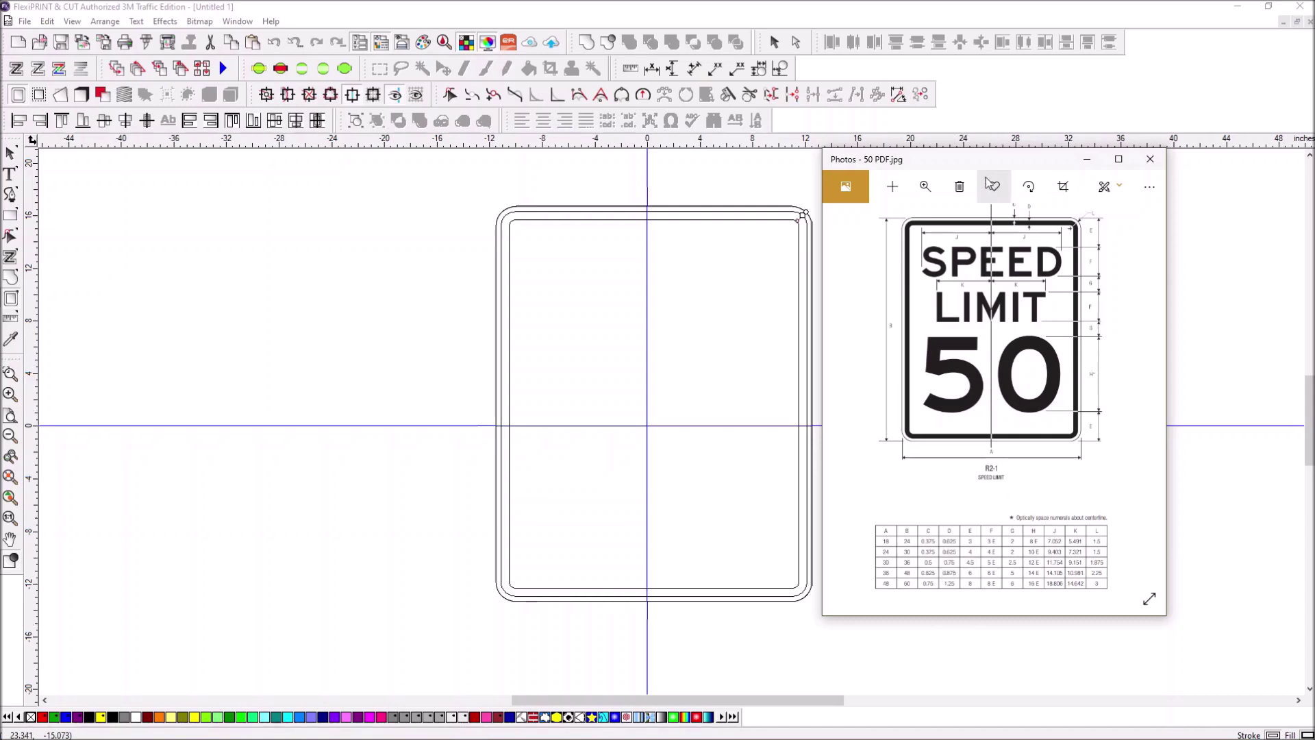
pyautogui.click(1150, 159)
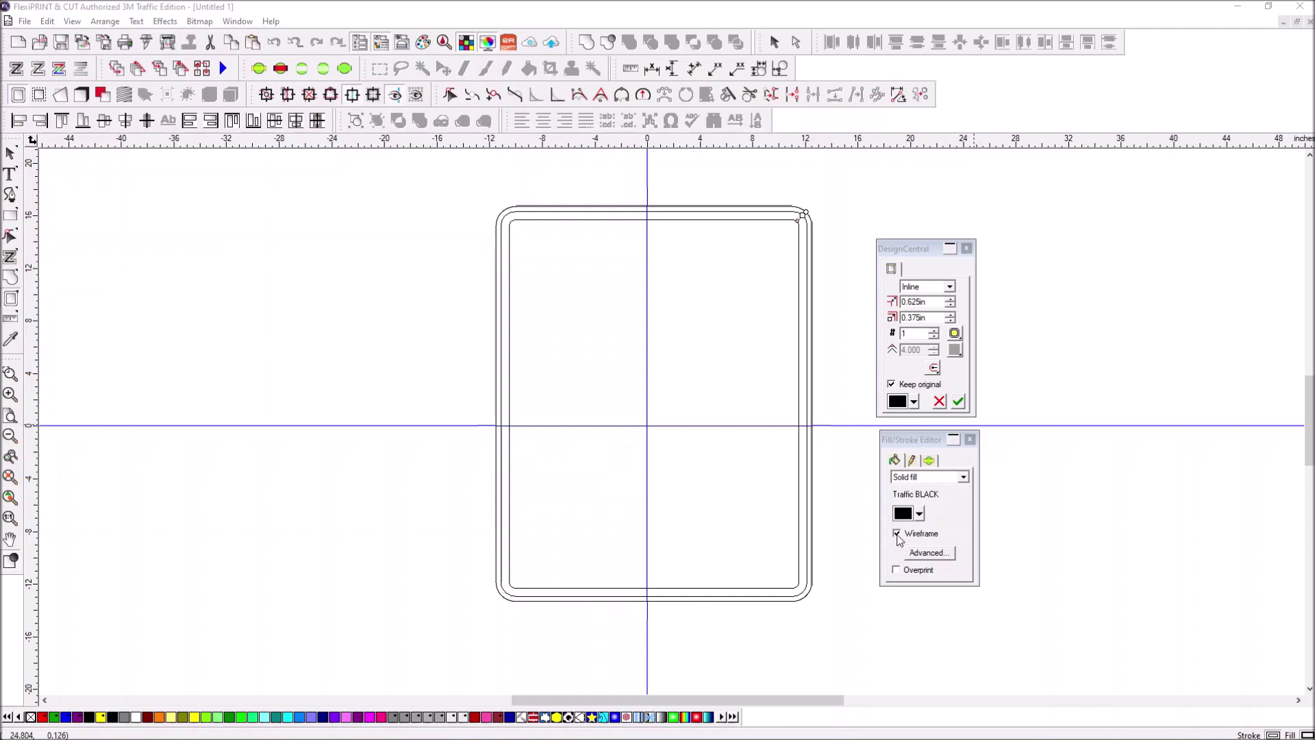
# Step: Preview the rectangle without wireframe, then apply the inline border with a 0.625 in width and 0.375 in offset
pyautogui.click(897, 535)
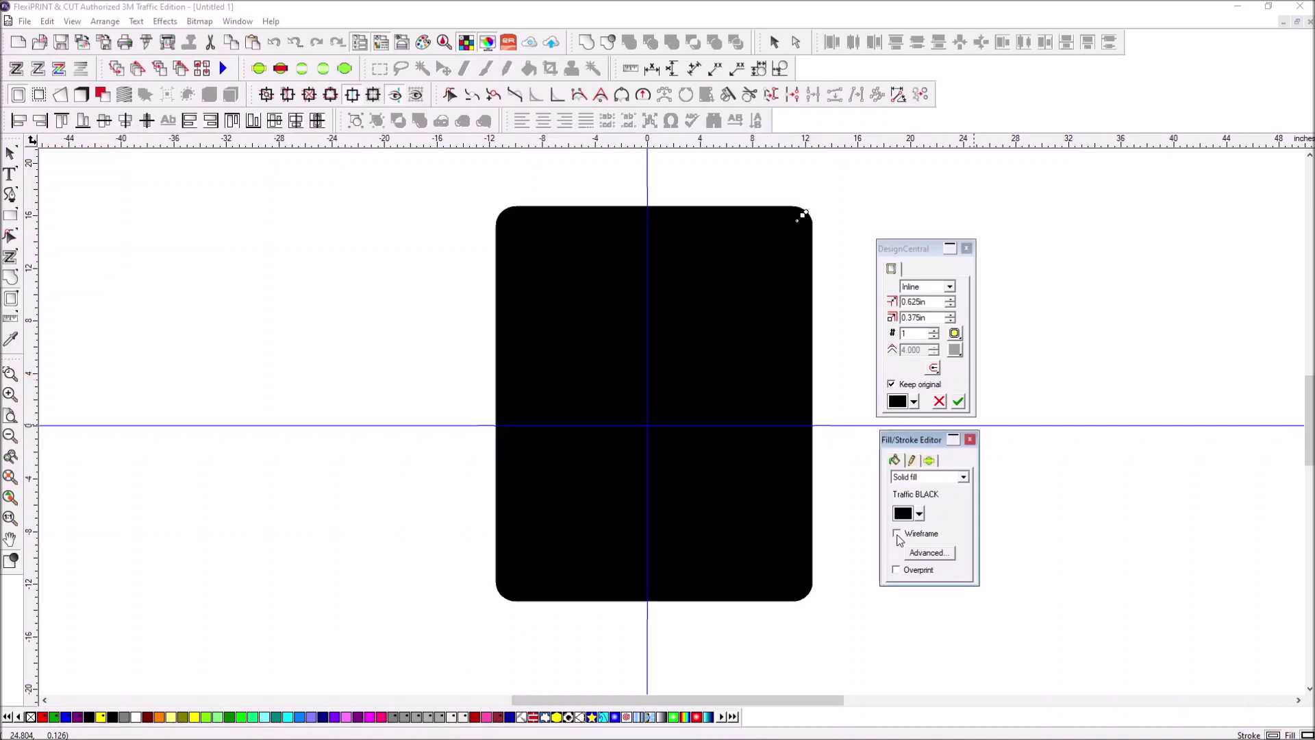
pyautogui.click(897, 534)
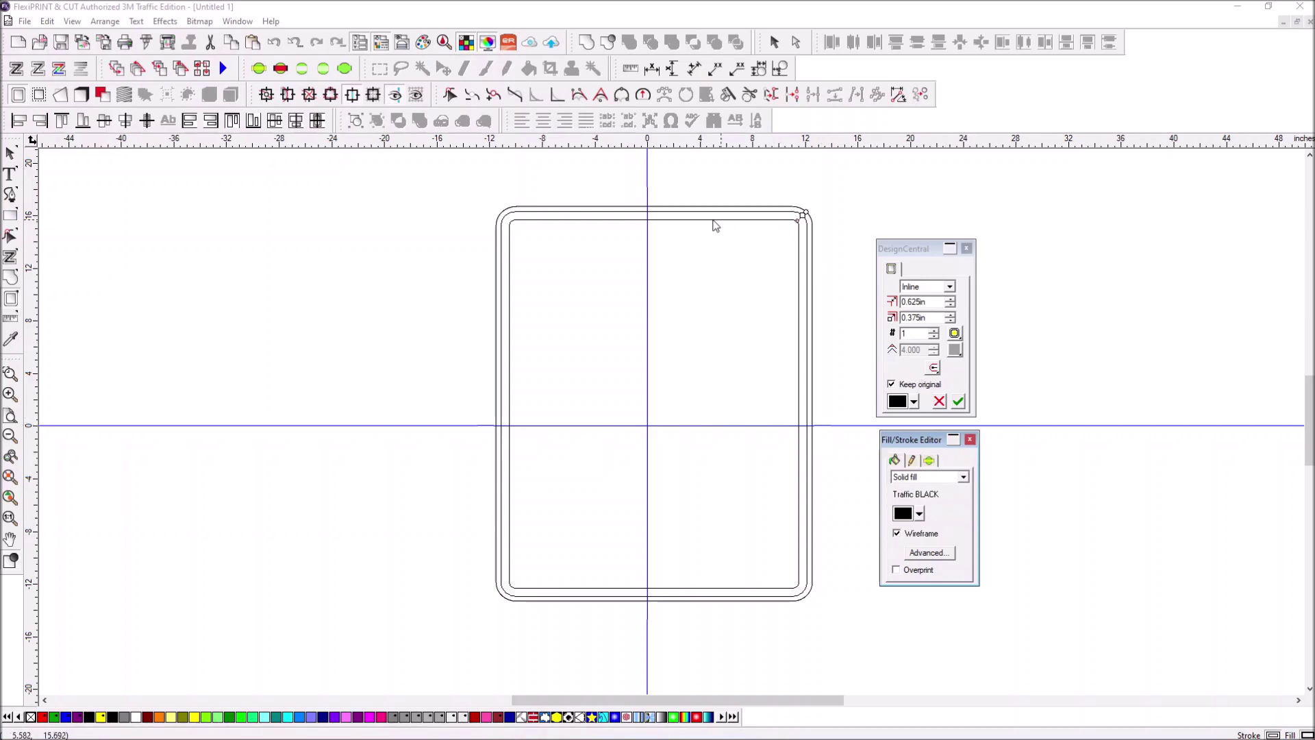
pyautogui.click(959, 403)
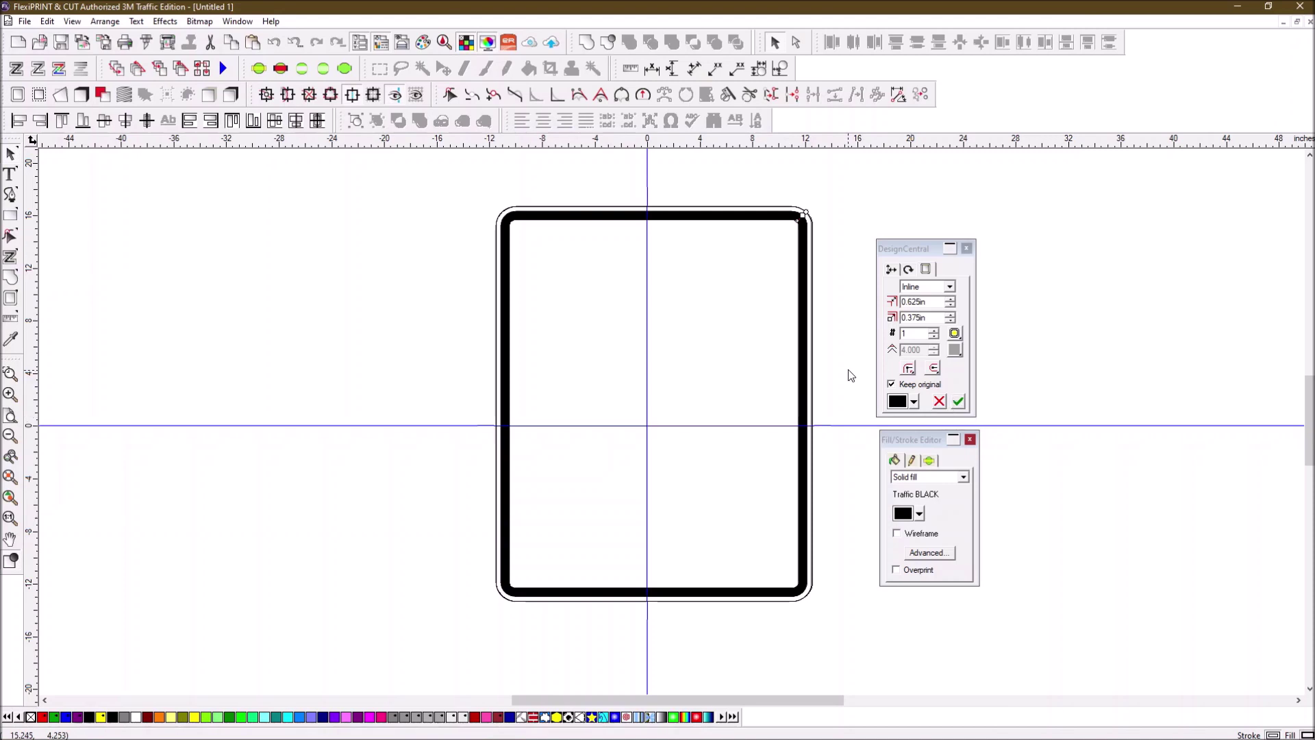
pyautogui.click(848, 338)
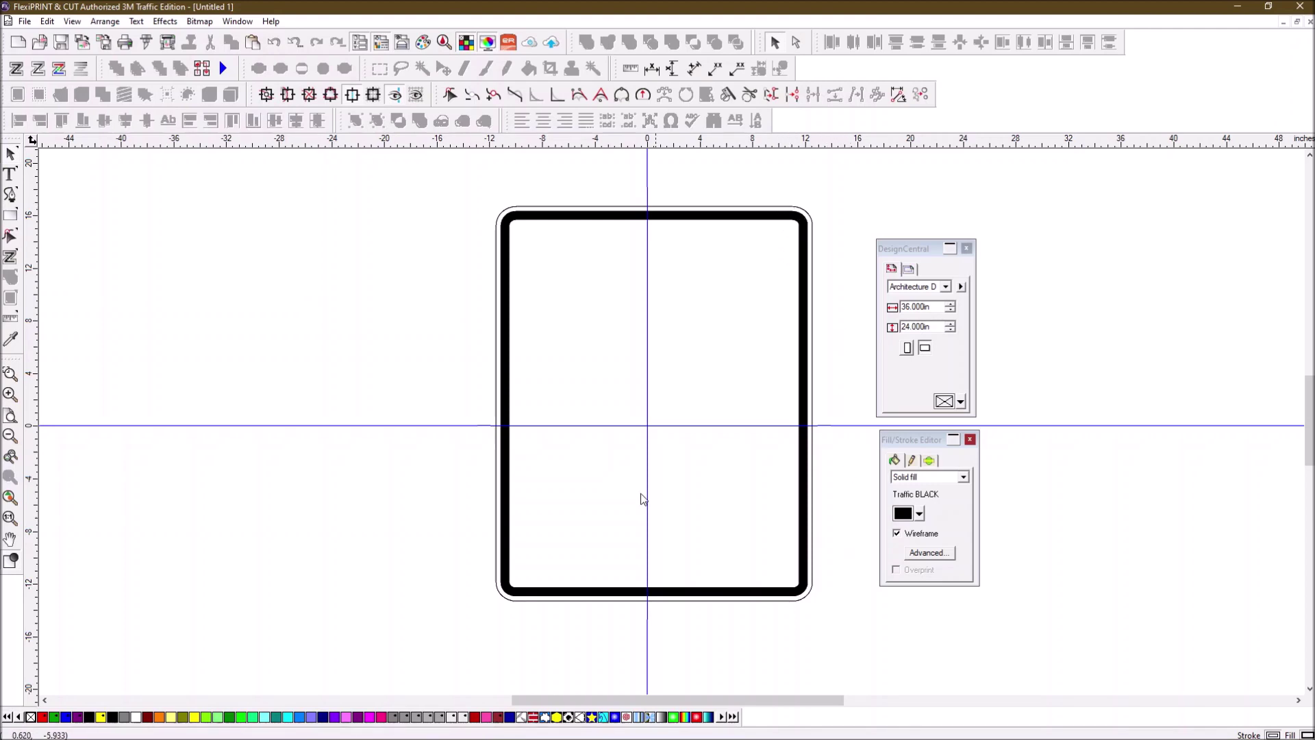
# Step: Review the cut layout of the bordered sign blank in Cut/Plot and return to the drawing
pyautogui.click(706, 211)
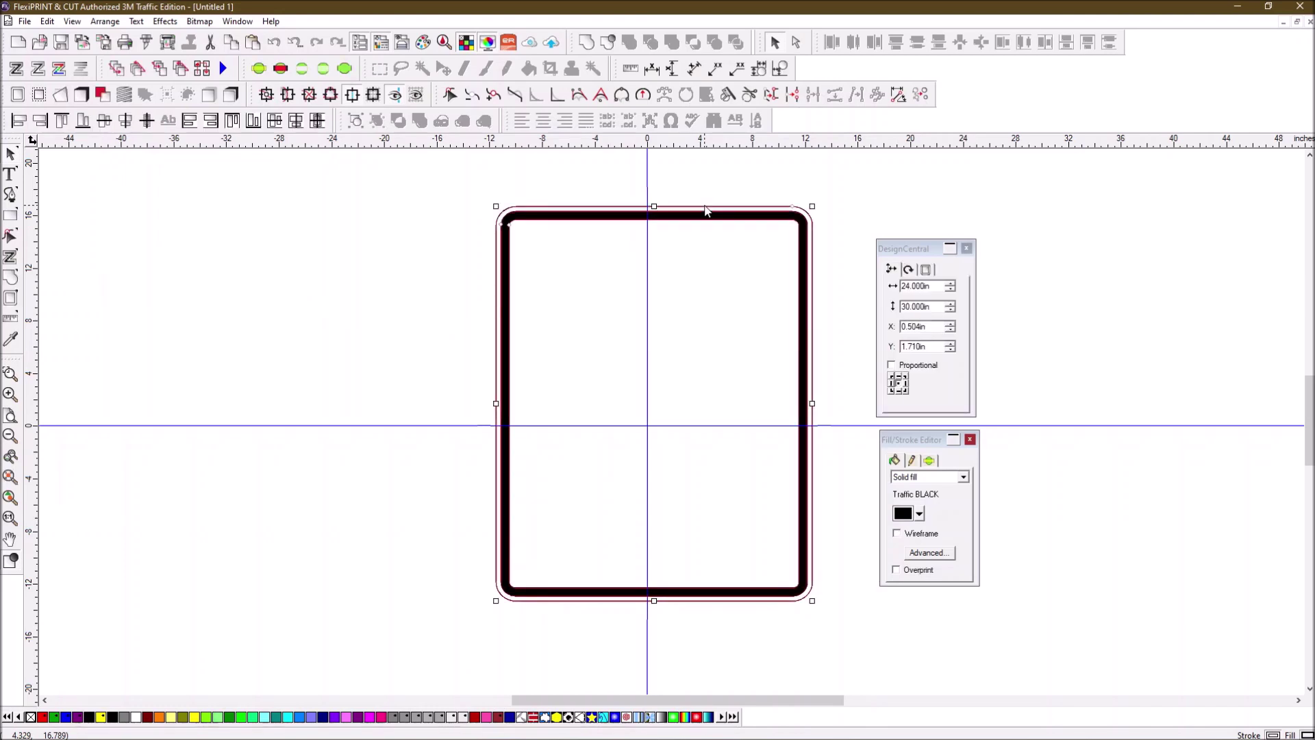
pyautogui.click(772, 188)
pyautogui.click(747, 220)
pyautogui.click(146, 42)
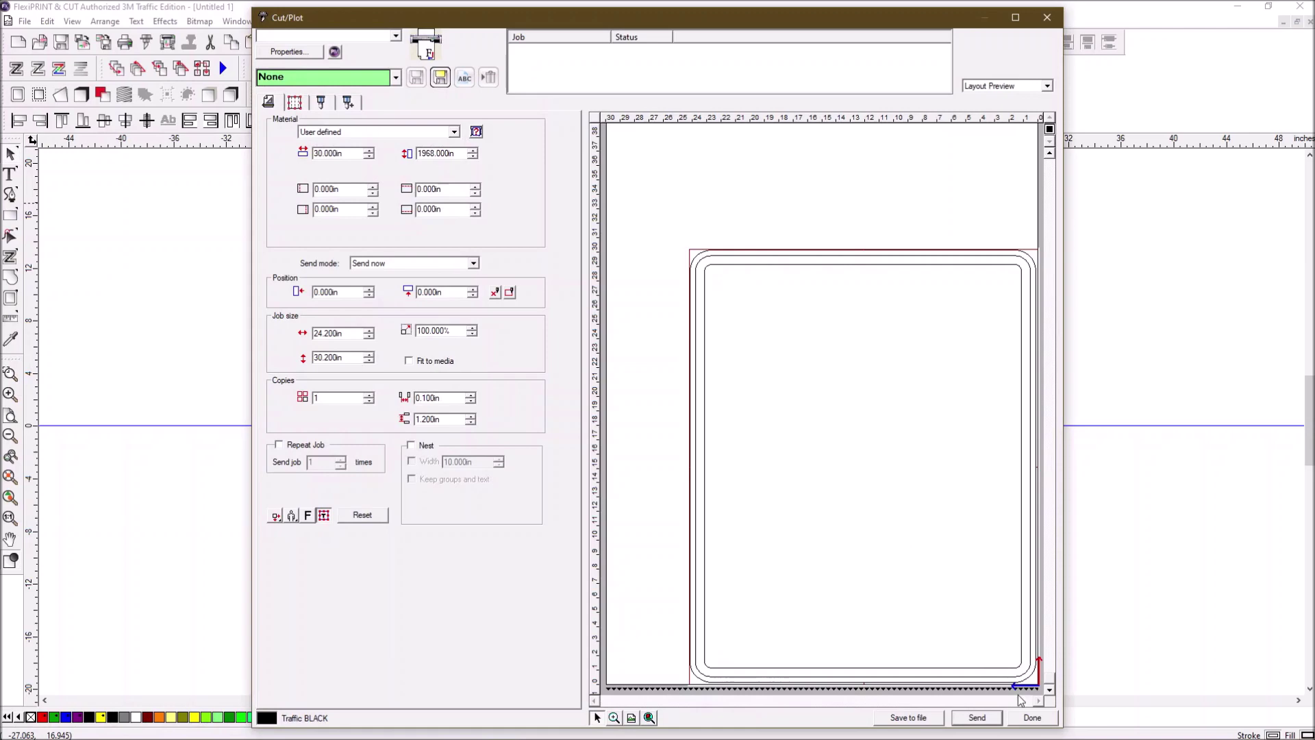
pyautogui.click(977, 717)
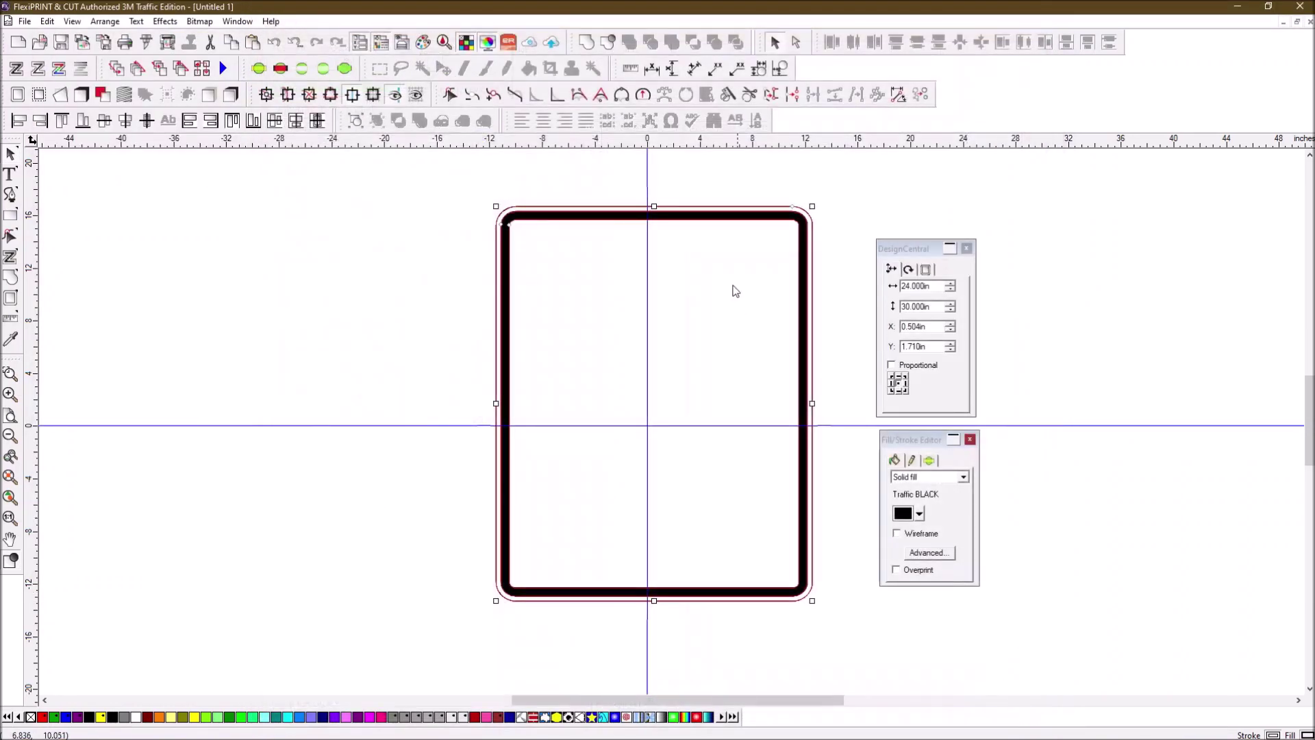
pyautogui.click(739, 229)
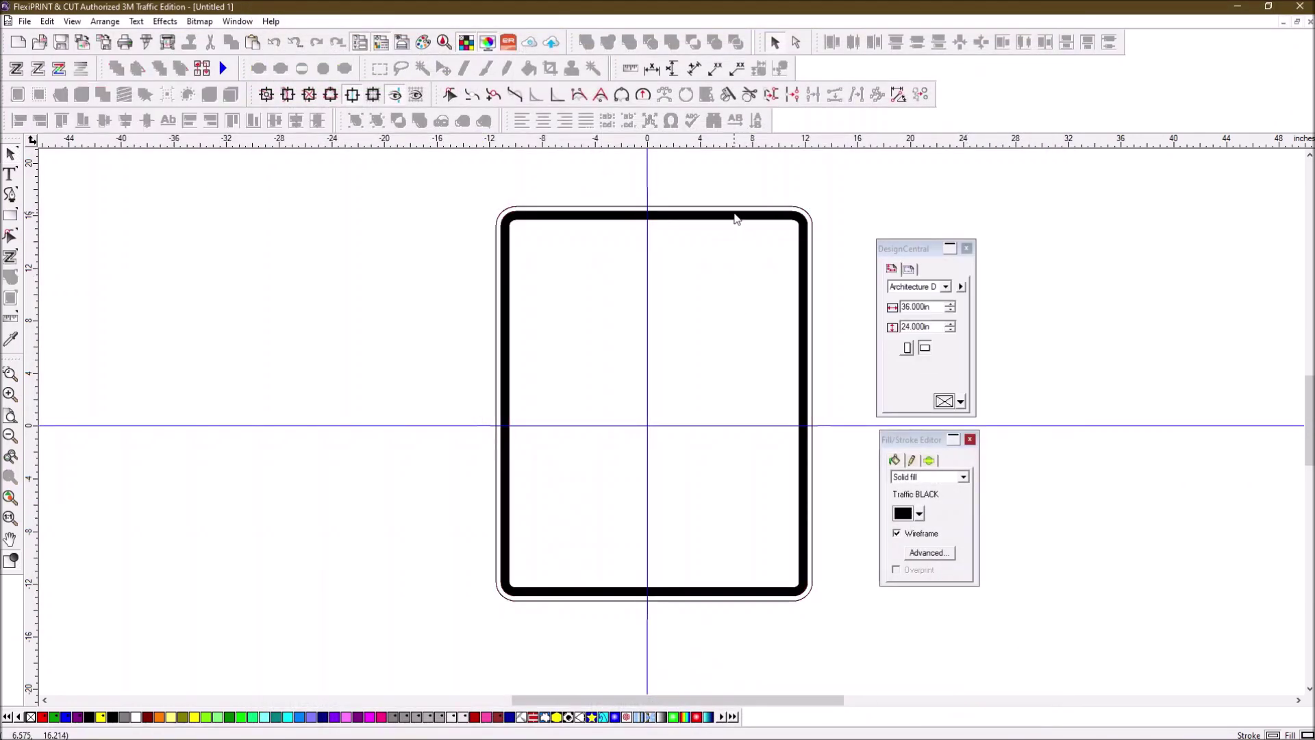
# Step: Separate the inline outline from the rounded sign blank
pyautogui.click(735, 218)
pyautogui.rightClick(735, 218)
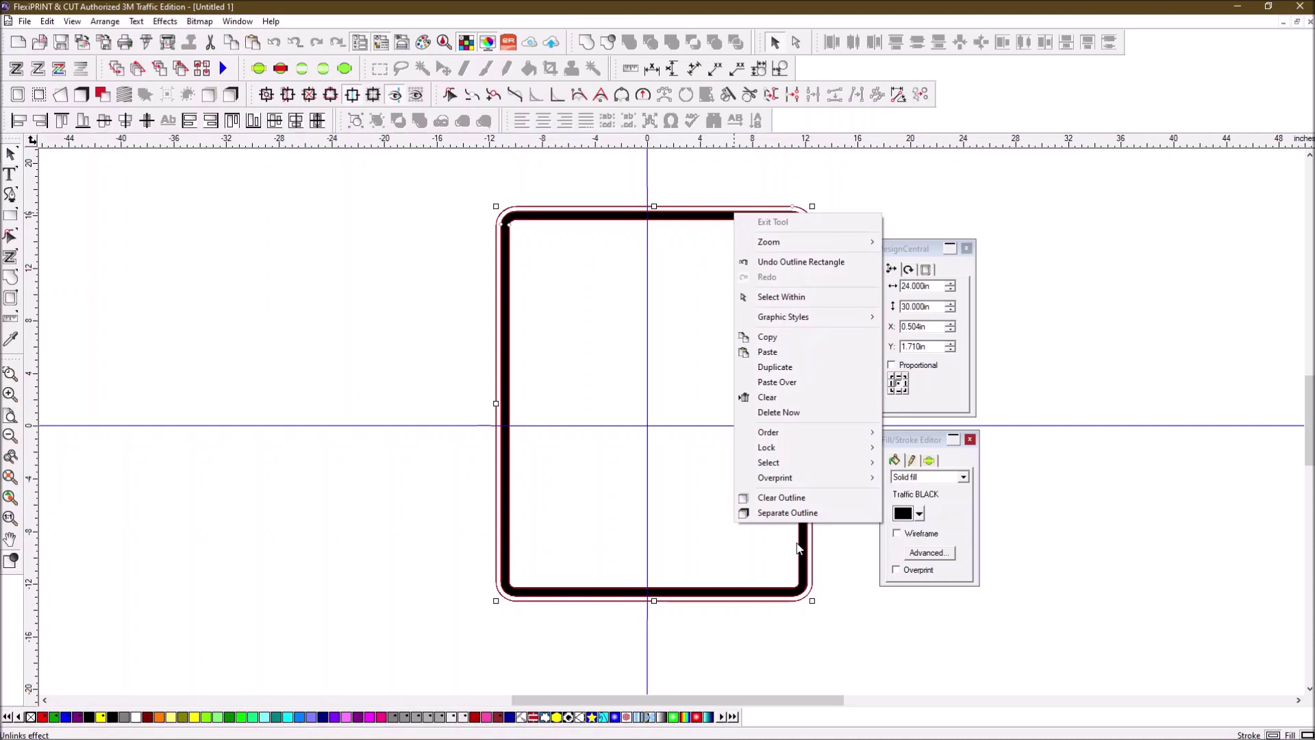
pyautogui.click(787, 513)
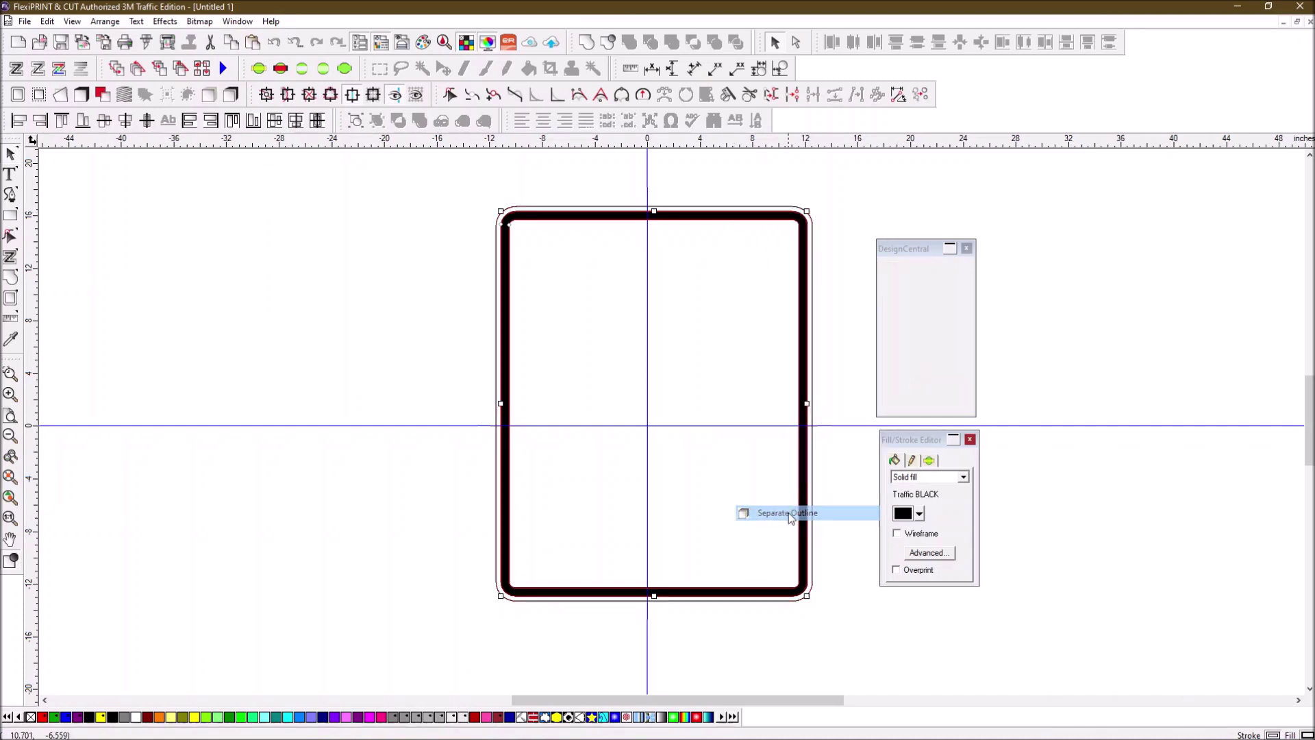
# Step: Select the black border and the outer blank in turn to check that they are separate objects
pyautogui.click(835, 228)
pyautogui.click(778, 220)
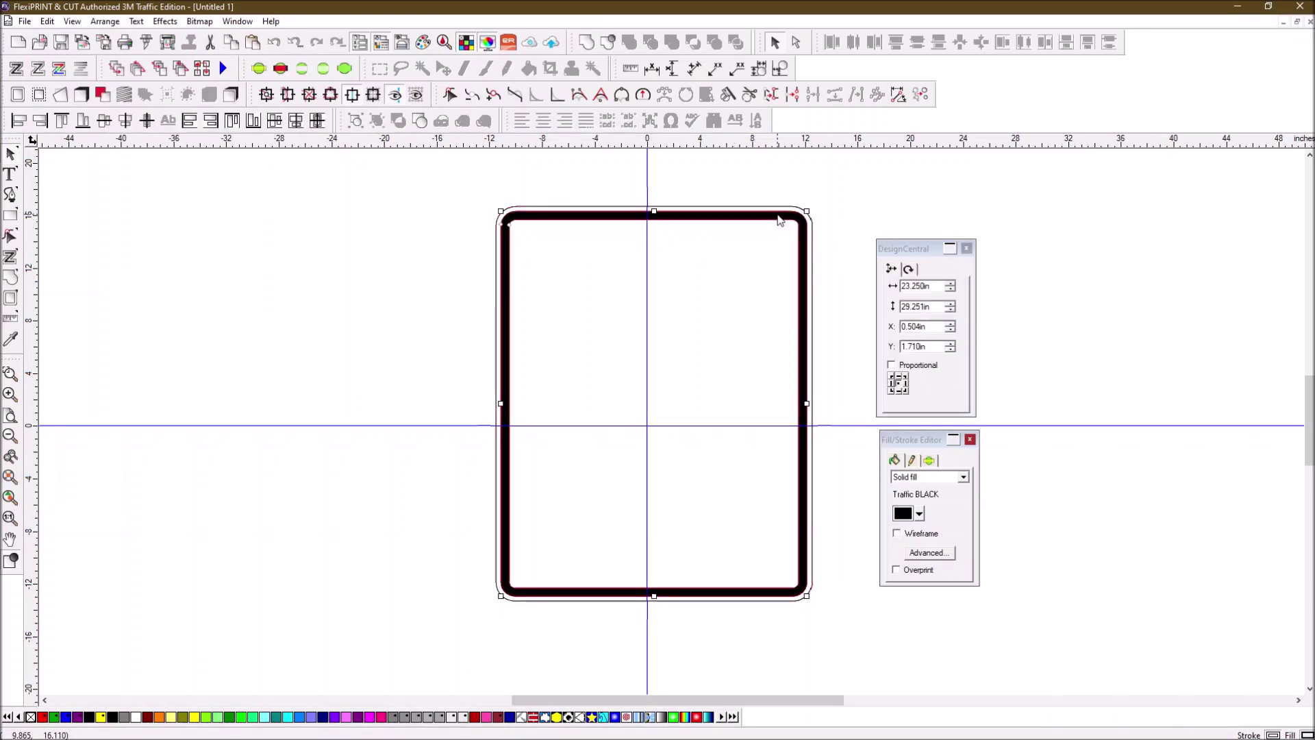
pyautogui.click(779, 212)
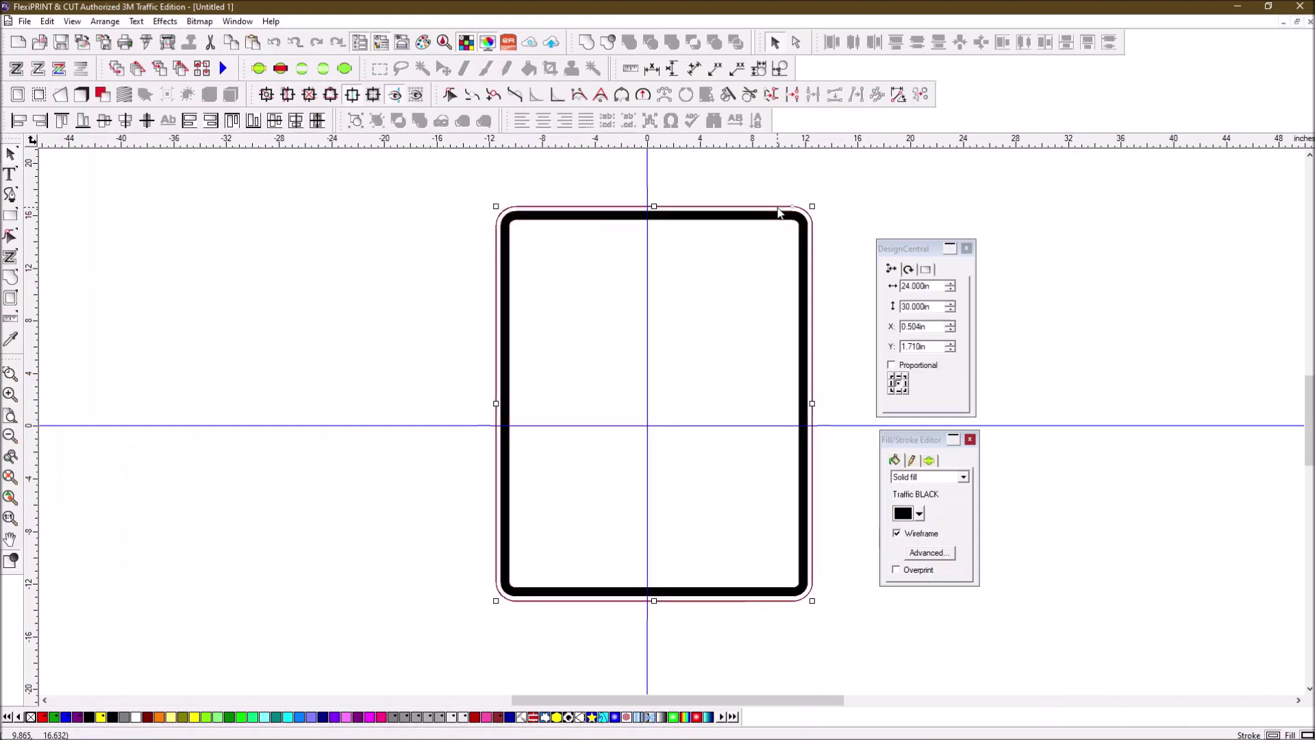
pyautogui.click(780, 218)
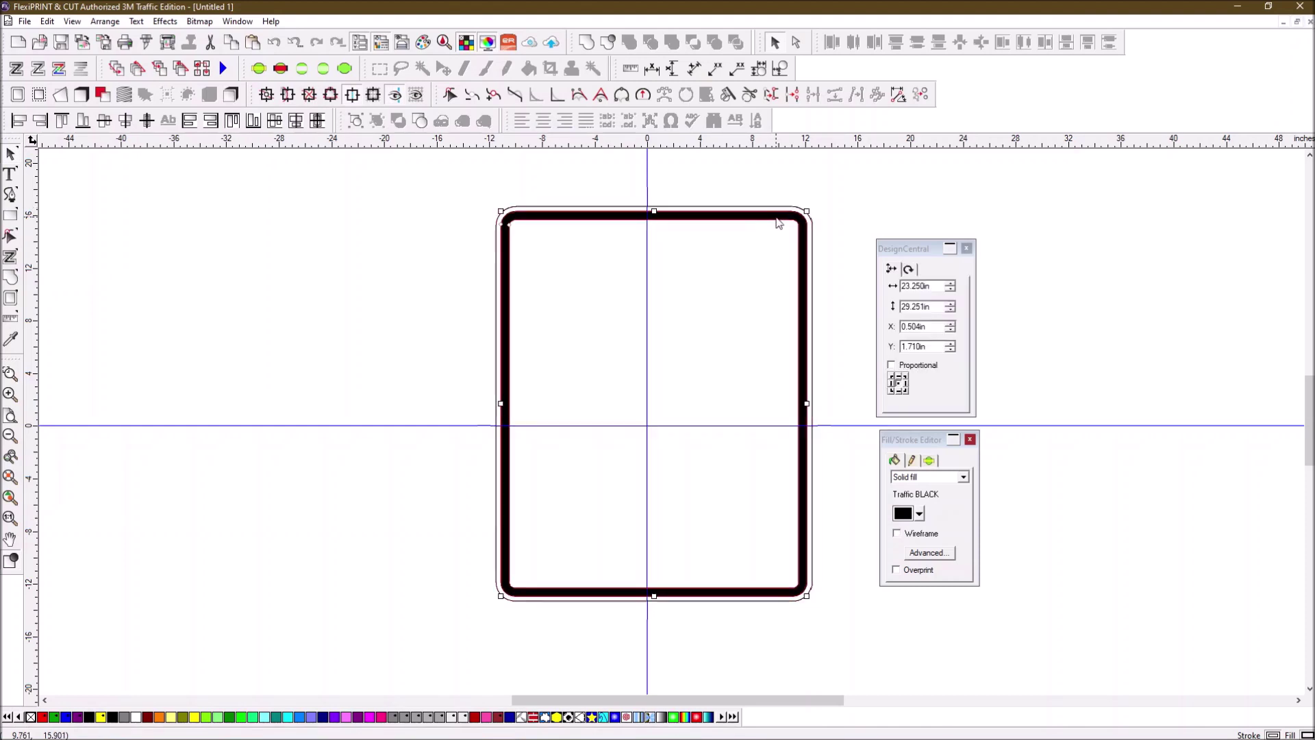
pyautogui.click(834, 212)
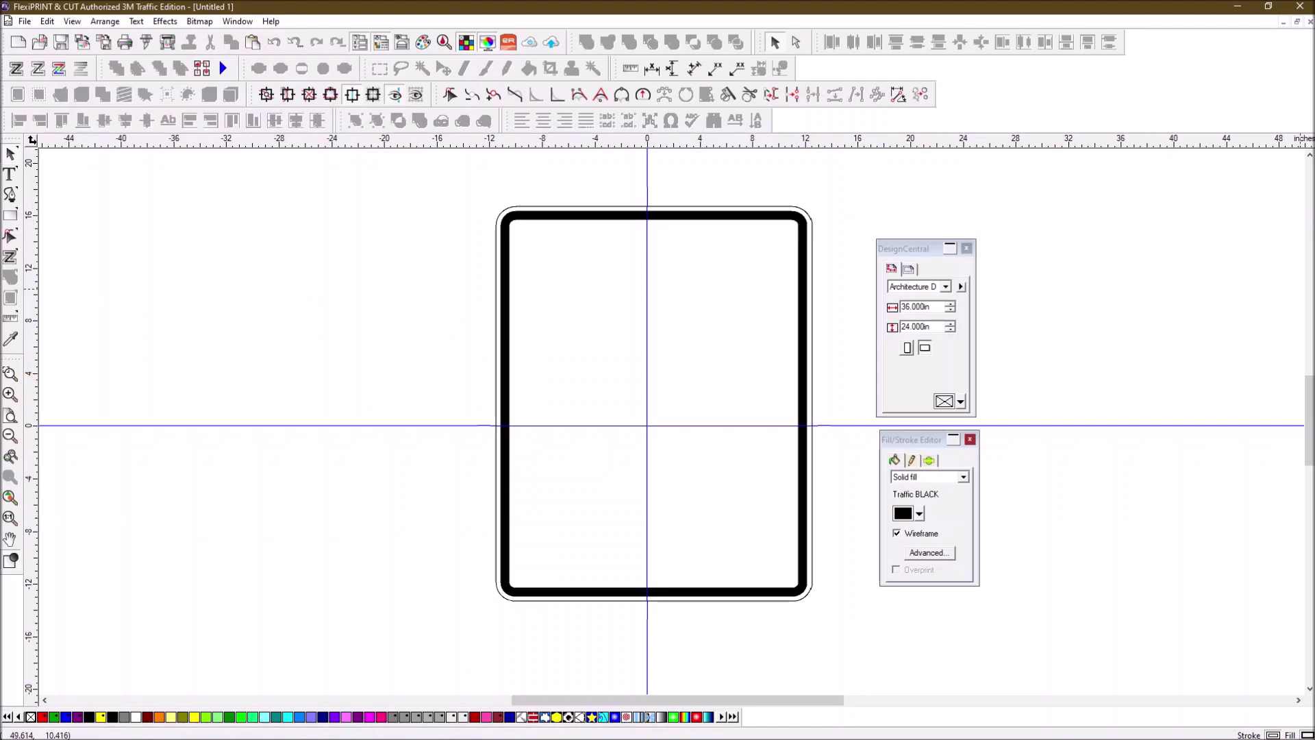
# Step: Look up the numeral height and lettering series in the R2-1 specification image, then set the text font to T2000HWYE
pyautogui.hotkey('alt', 'Tab')
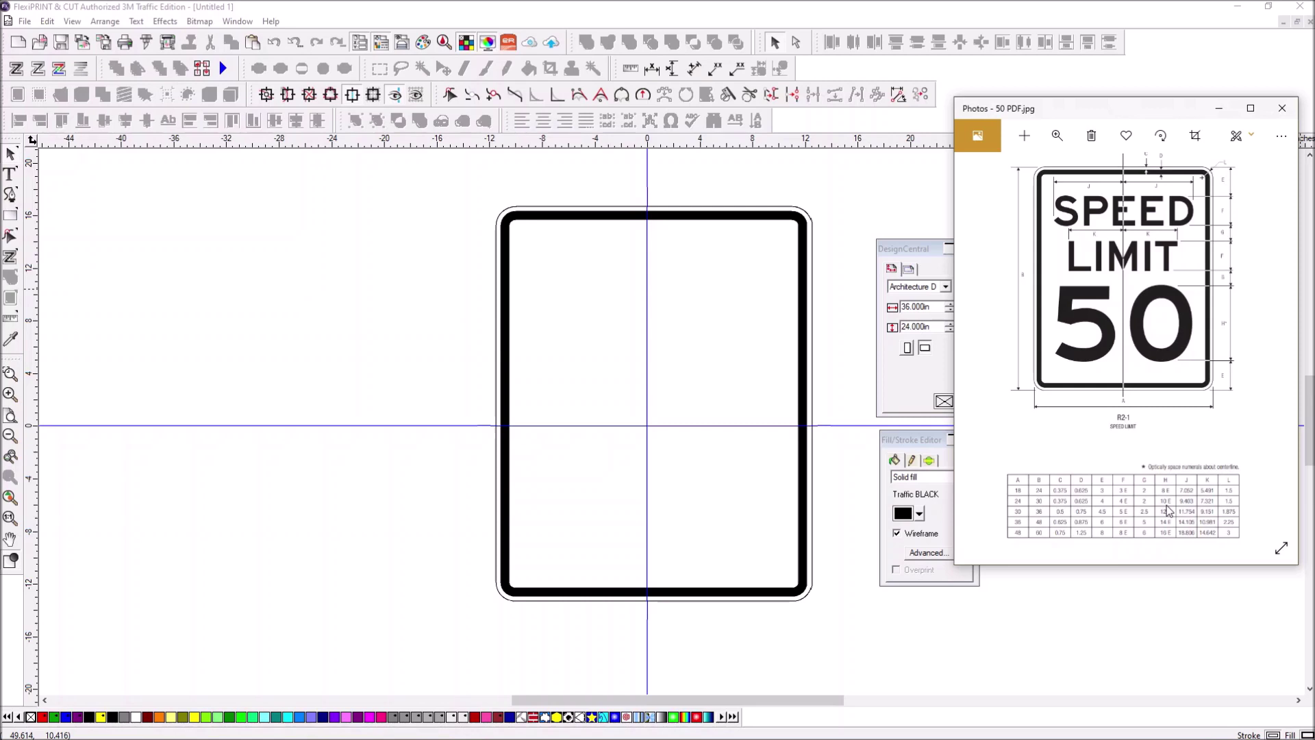
pyautogui.click(1281, 109)
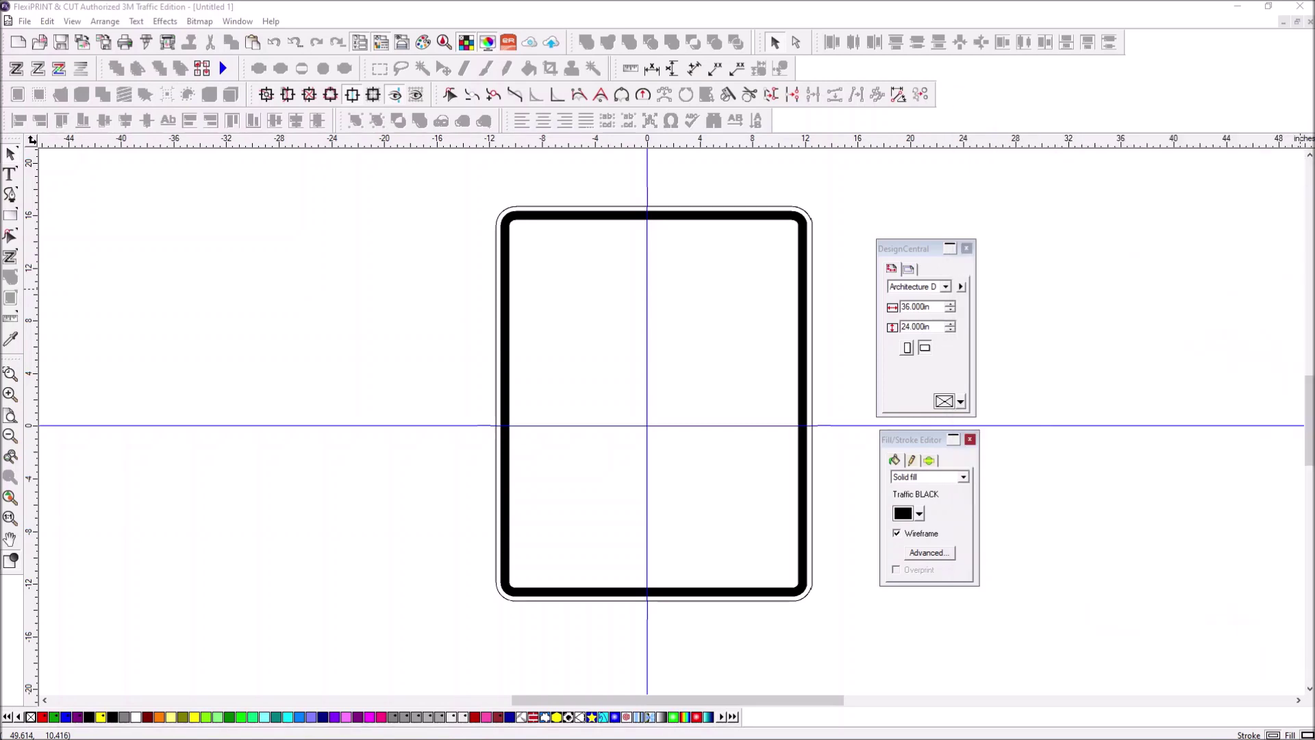
pyautogui.click(10, 174)
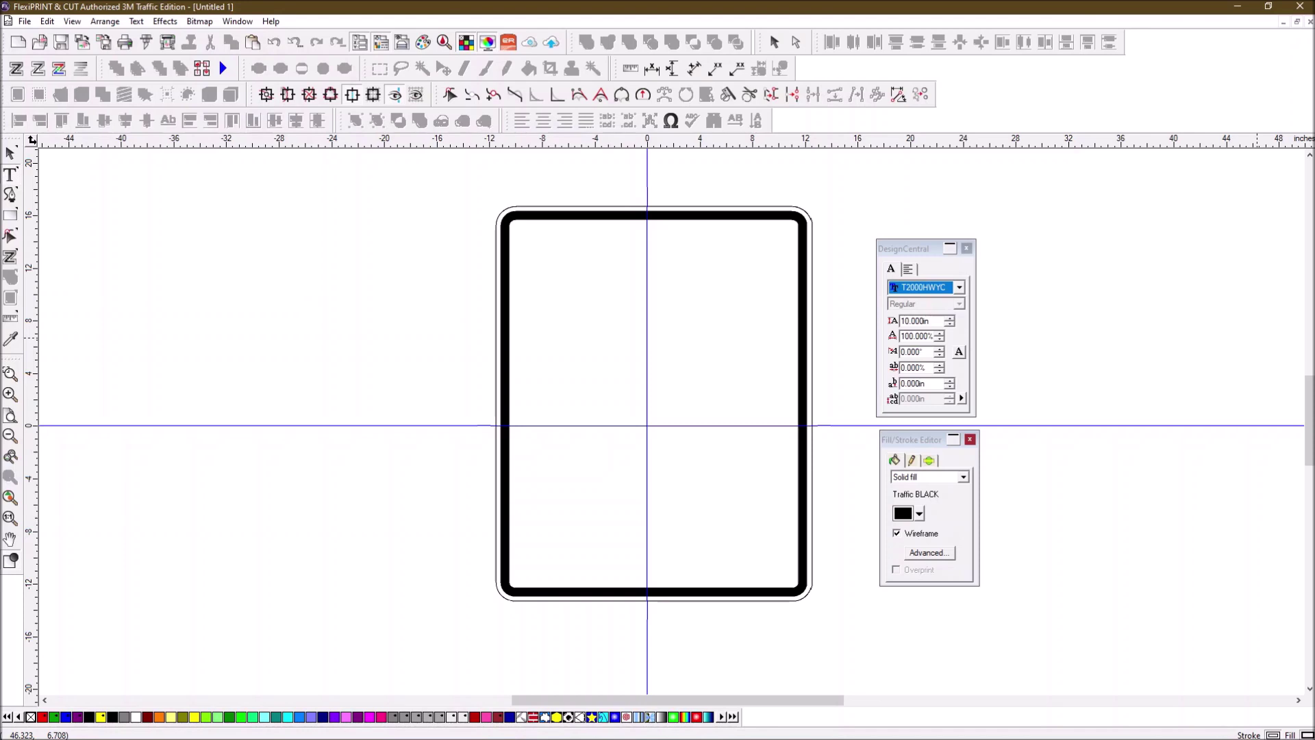
pyautogui.hotkey('alt', 'Tab')
pyautogui.moveTo(1075, 117); pyautogui.dragTo(945, 113)
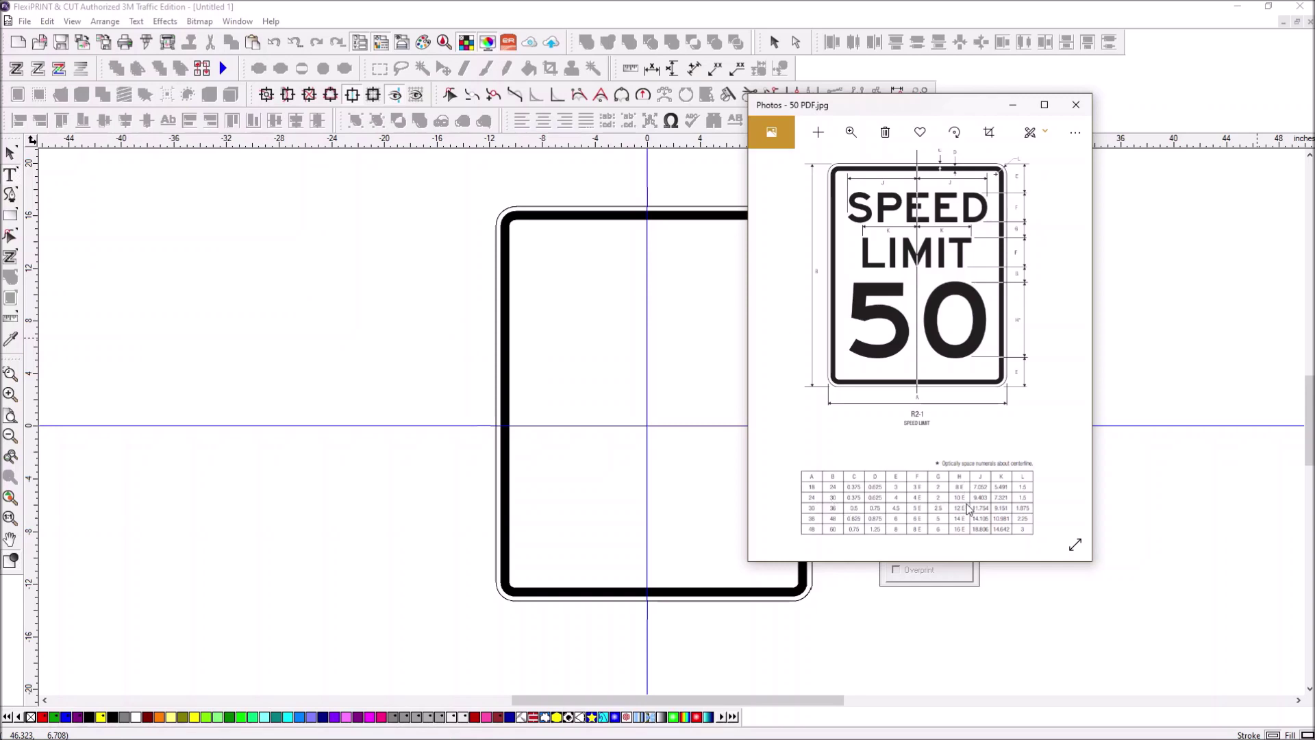
pyautogui.click(1009, 106)
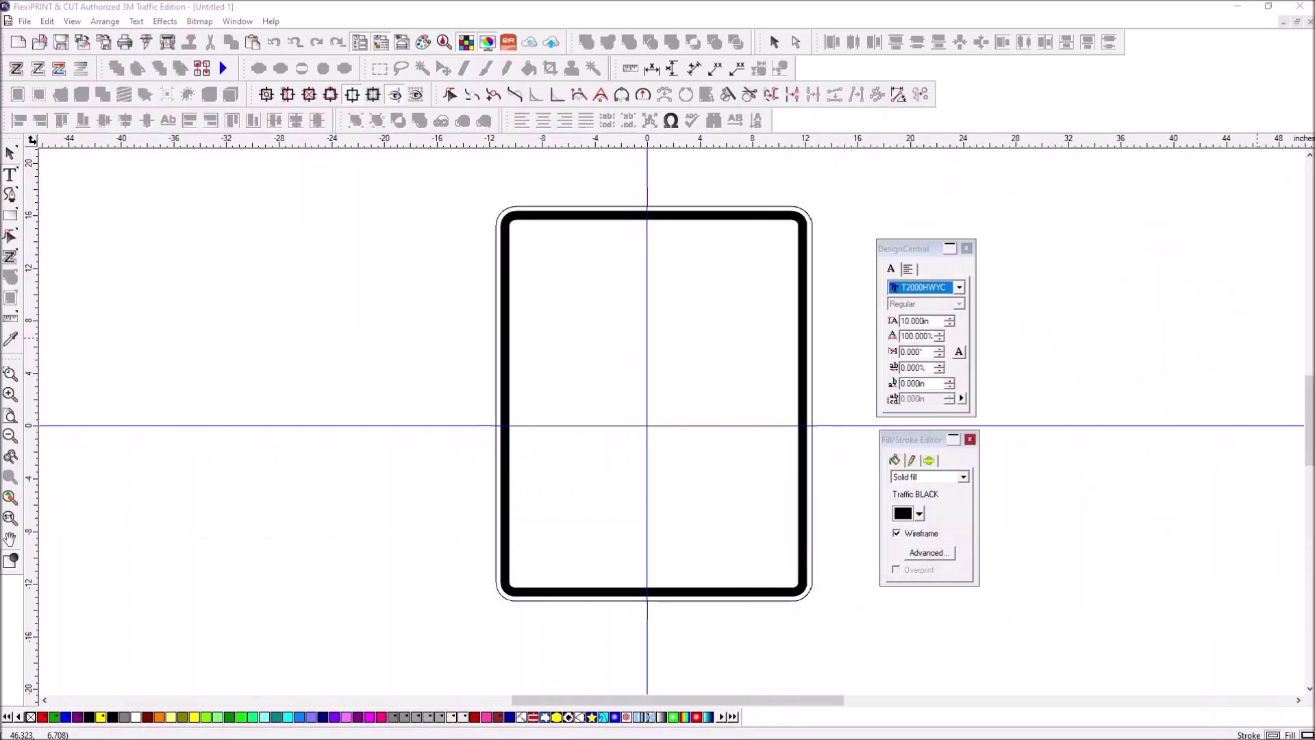
pyautogui.click(961, 288)
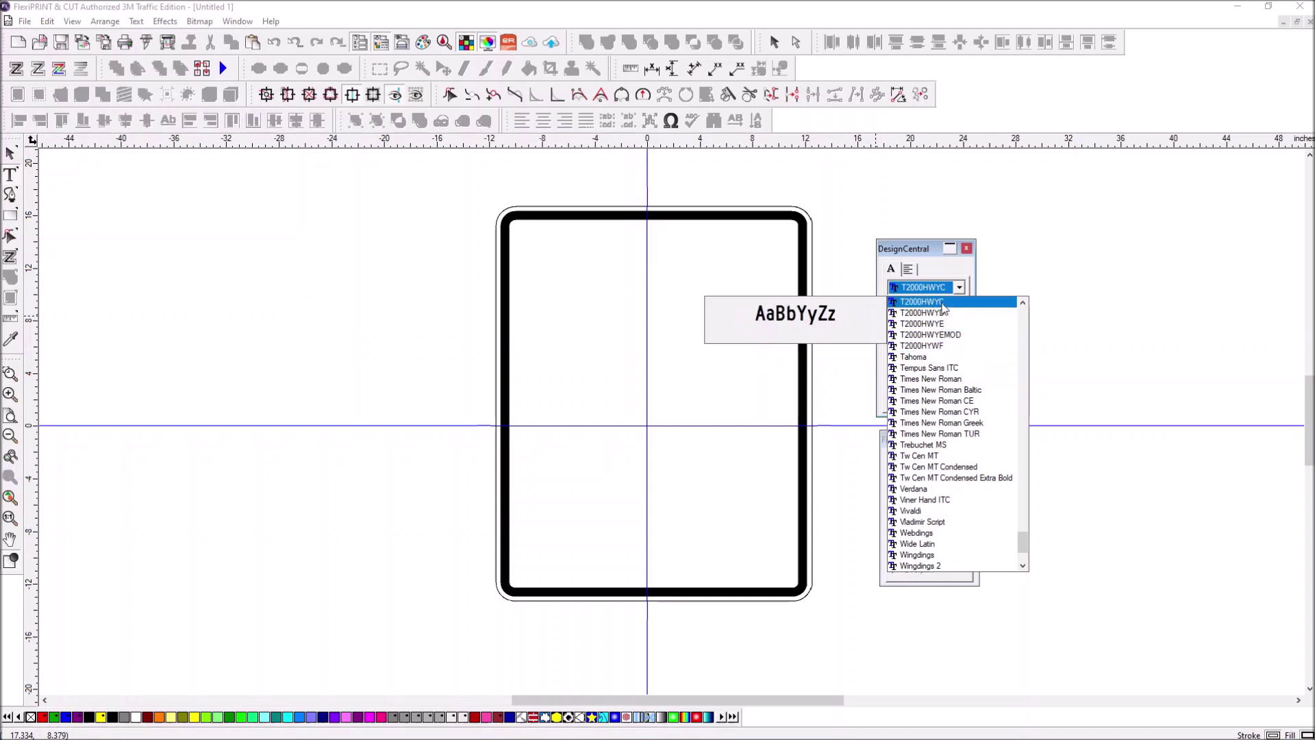
pyautogui.click(946, 326)
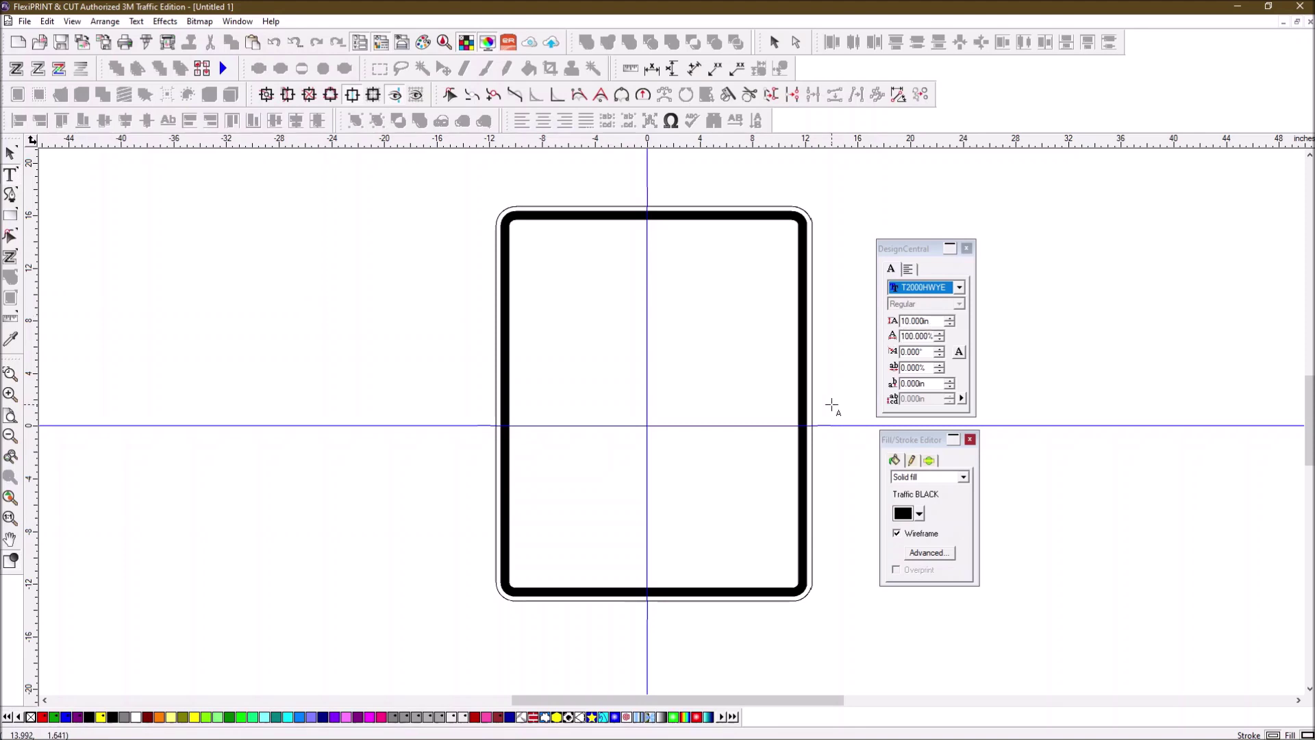
# Step: Place the text 50 at 10 in height inside the bordered sign and leave it selected as an object
pyautogui.click(586, 477)
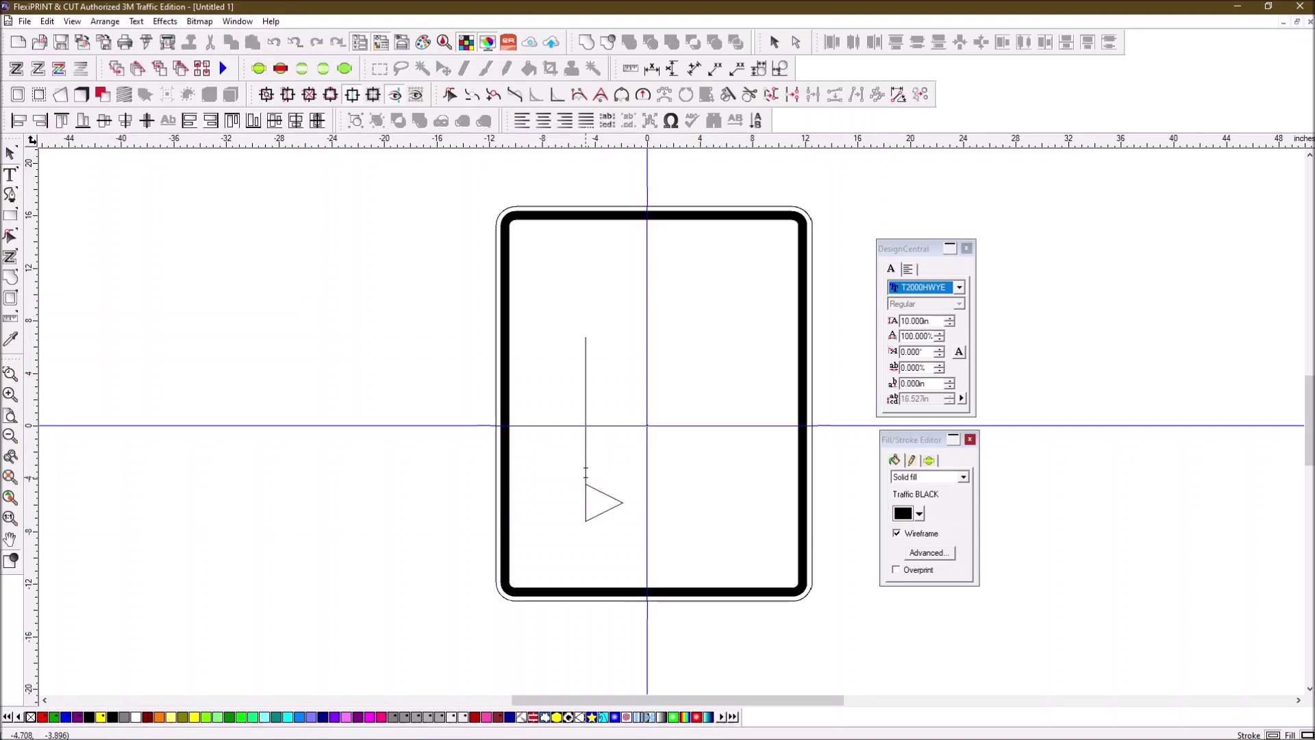
pyautogui.write('50')
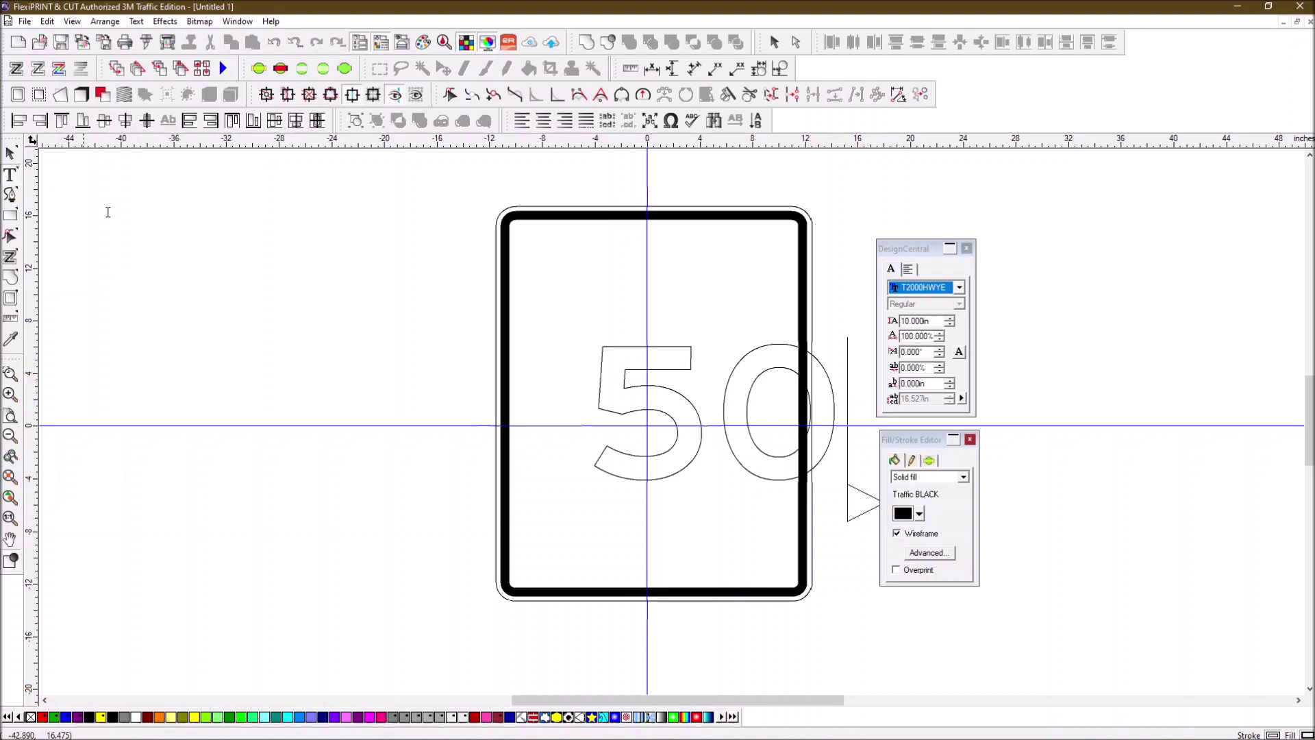
pyautogui.click(11, 157)
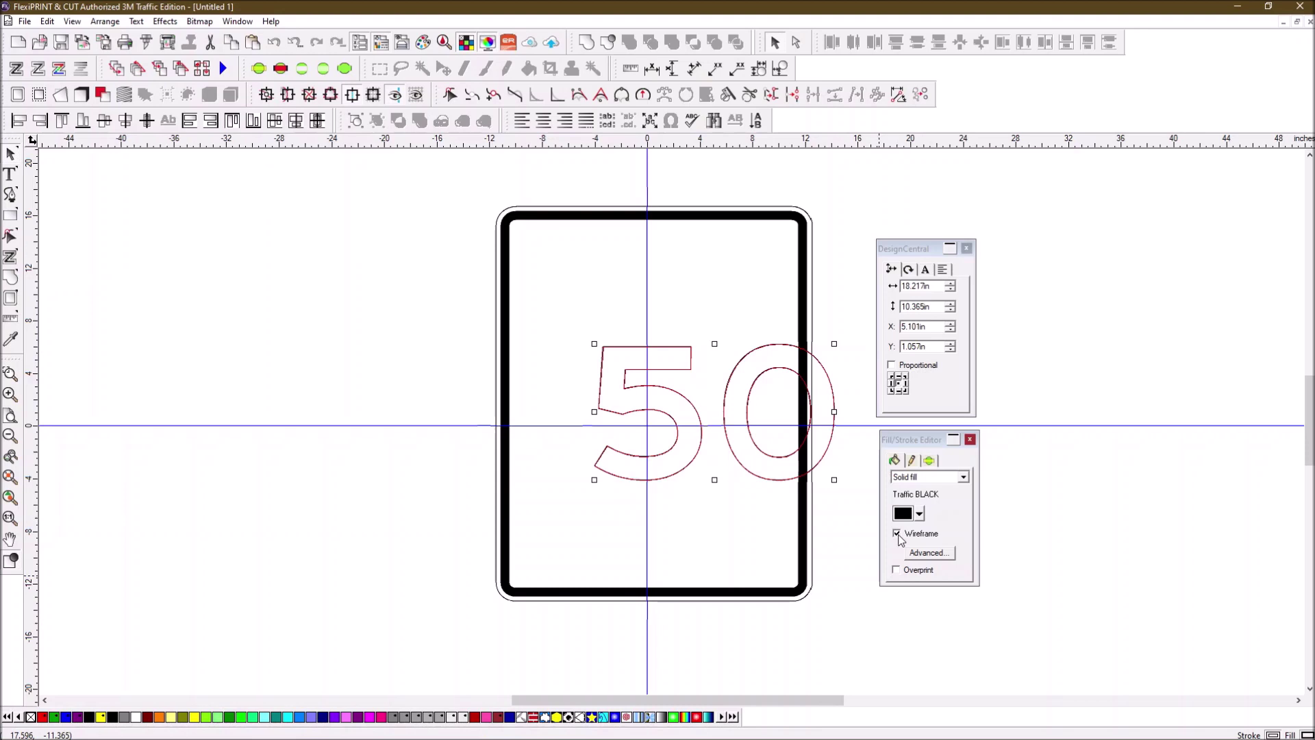
# Step: Preview the 50 with its solid black fill and return it to wireframe display
pyautogui.click(898, 534)
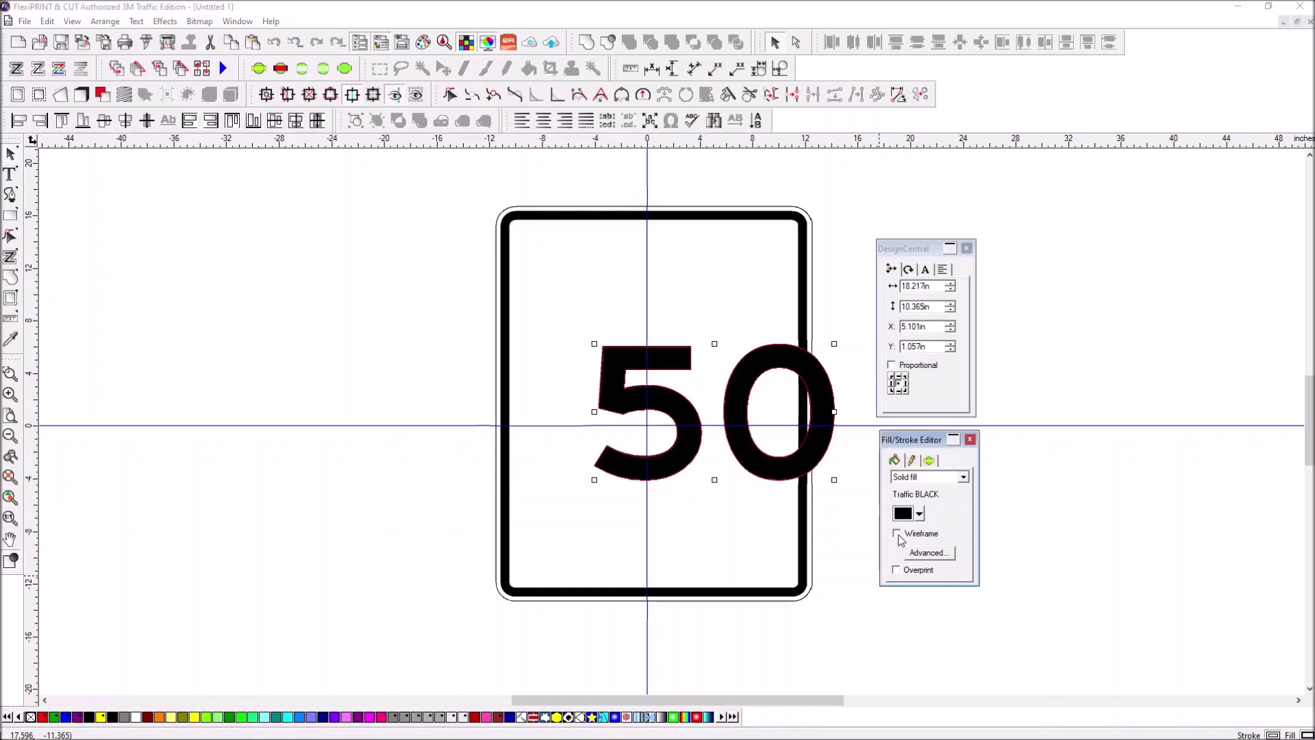
pyautogui.click(897, 534)
pyautogui.click(898, 533)
pyautogui.click(897, 534)
pyautogui.click(897, 534)
pyautogui.click(897, 534)
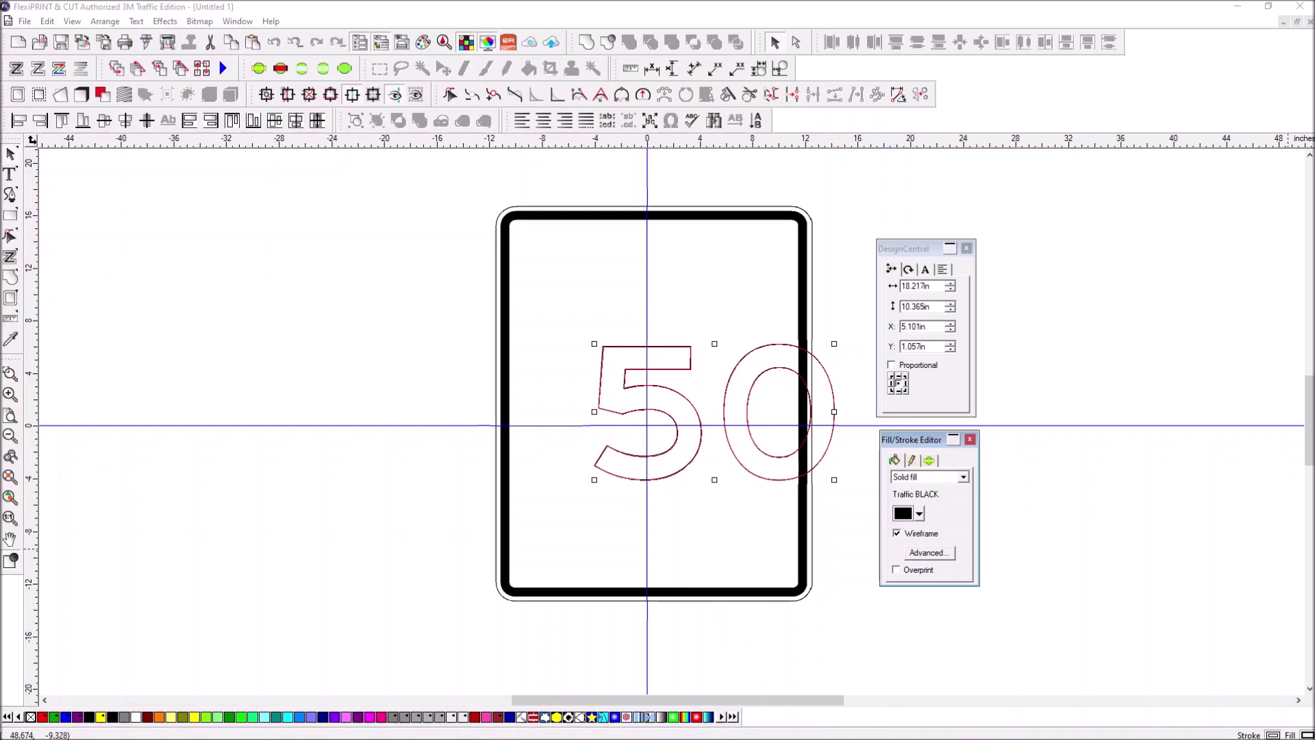
# Step: Consult the specification image, then group the black border with the outer blank and check that they select as one object
pyautogui.hotkey('alt', 'Tab')
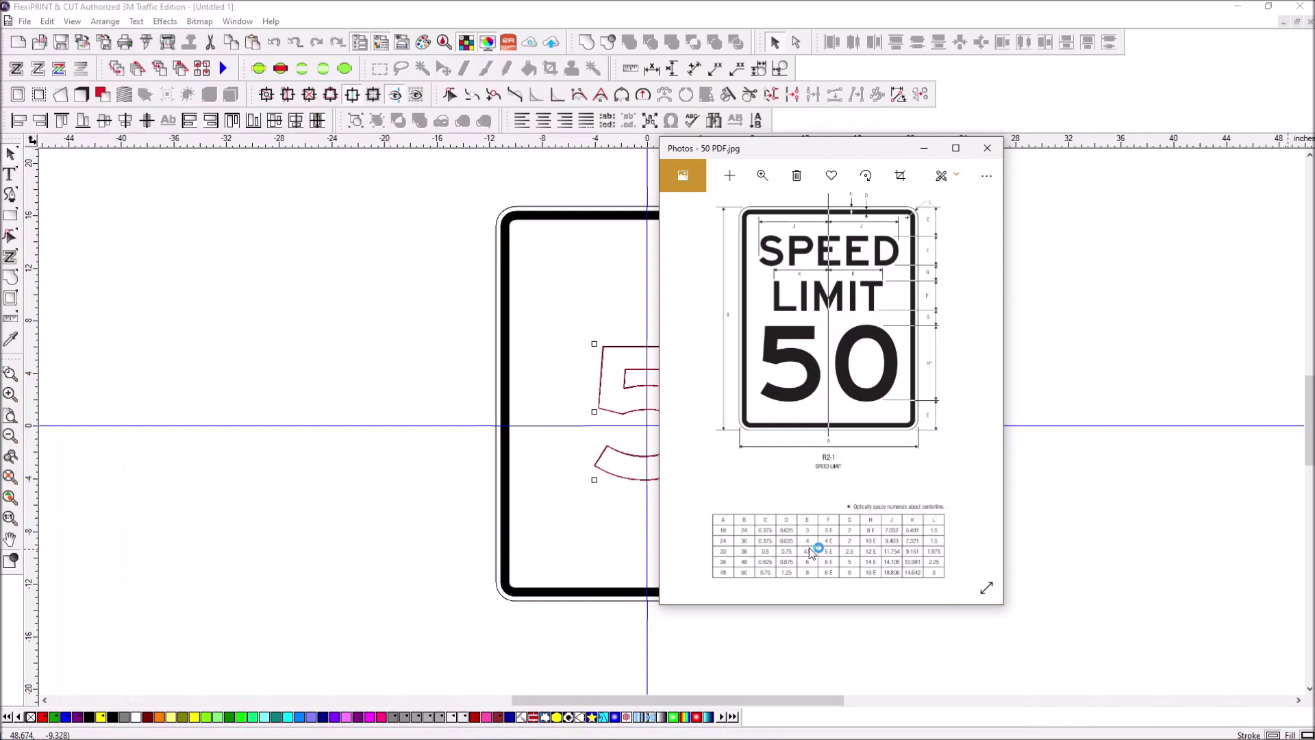
pyautogui.click(924, 148)
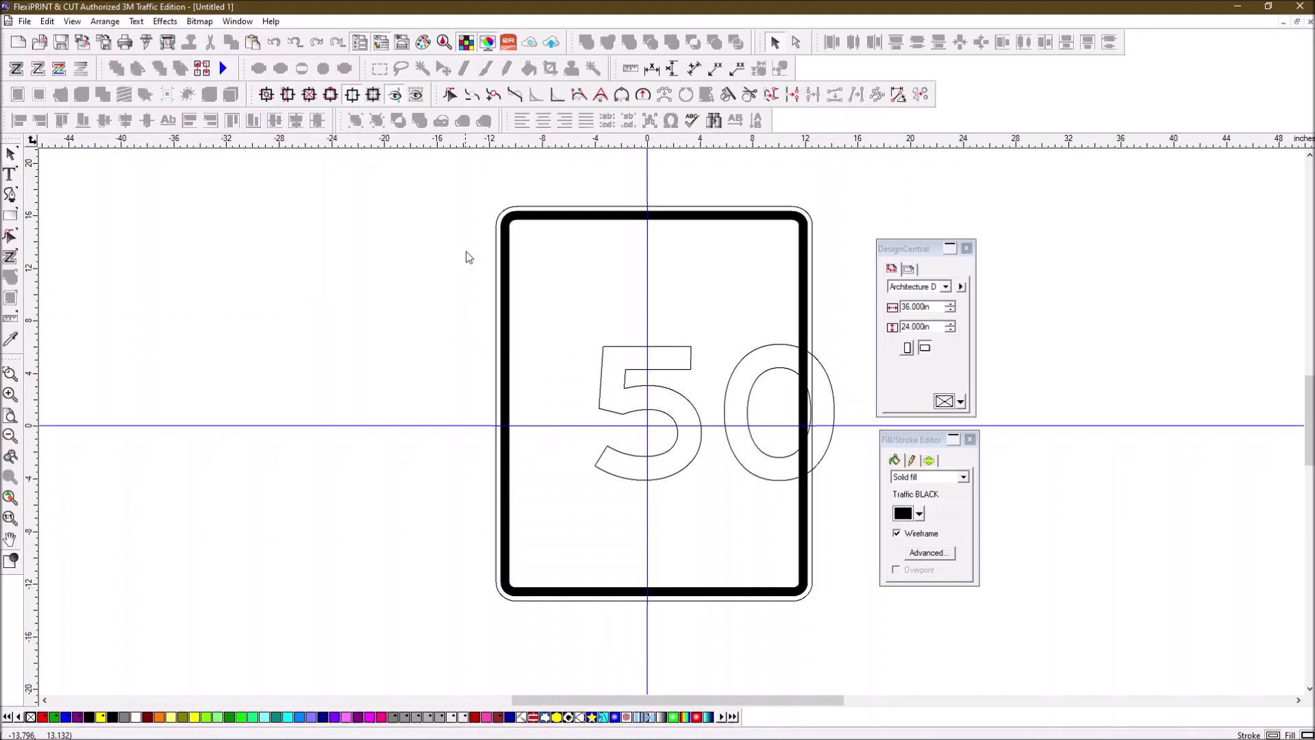
pyautogui.moveTo(479, 178); pyautogui.dragTo(565, 267)
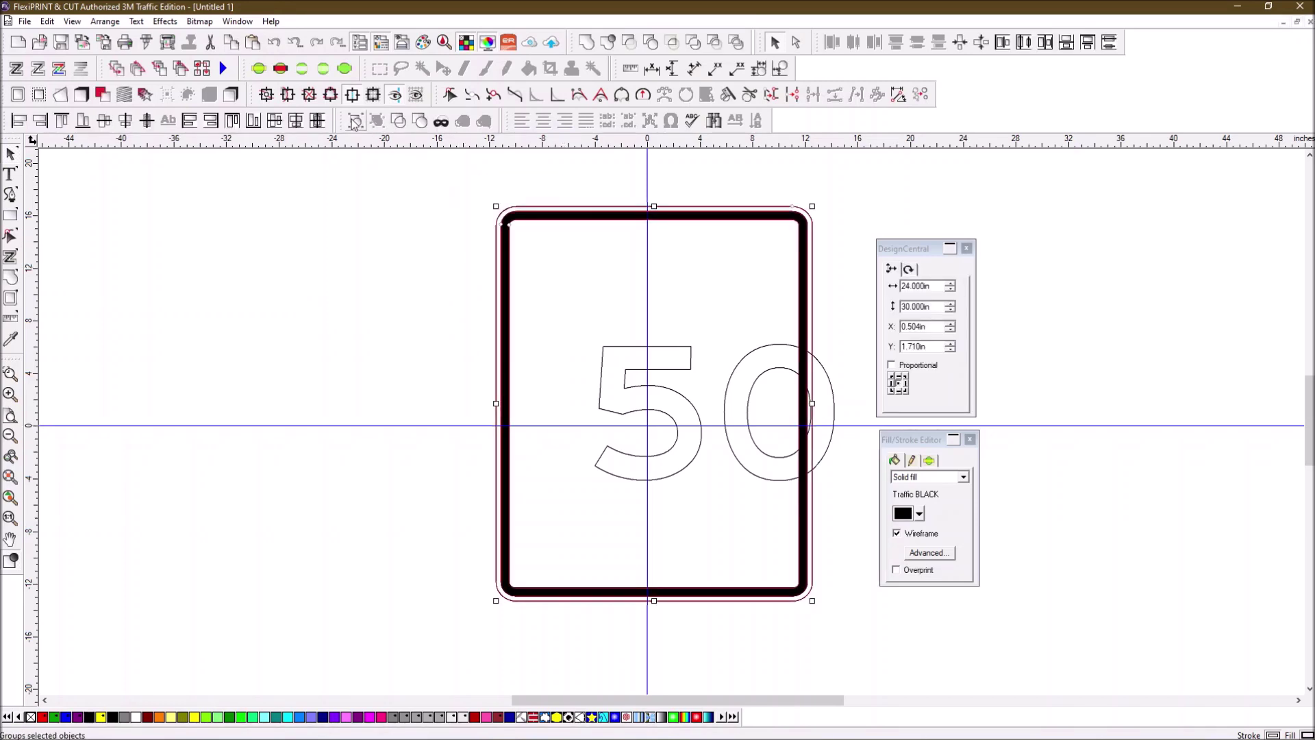
pyautogui.click(414, 296)
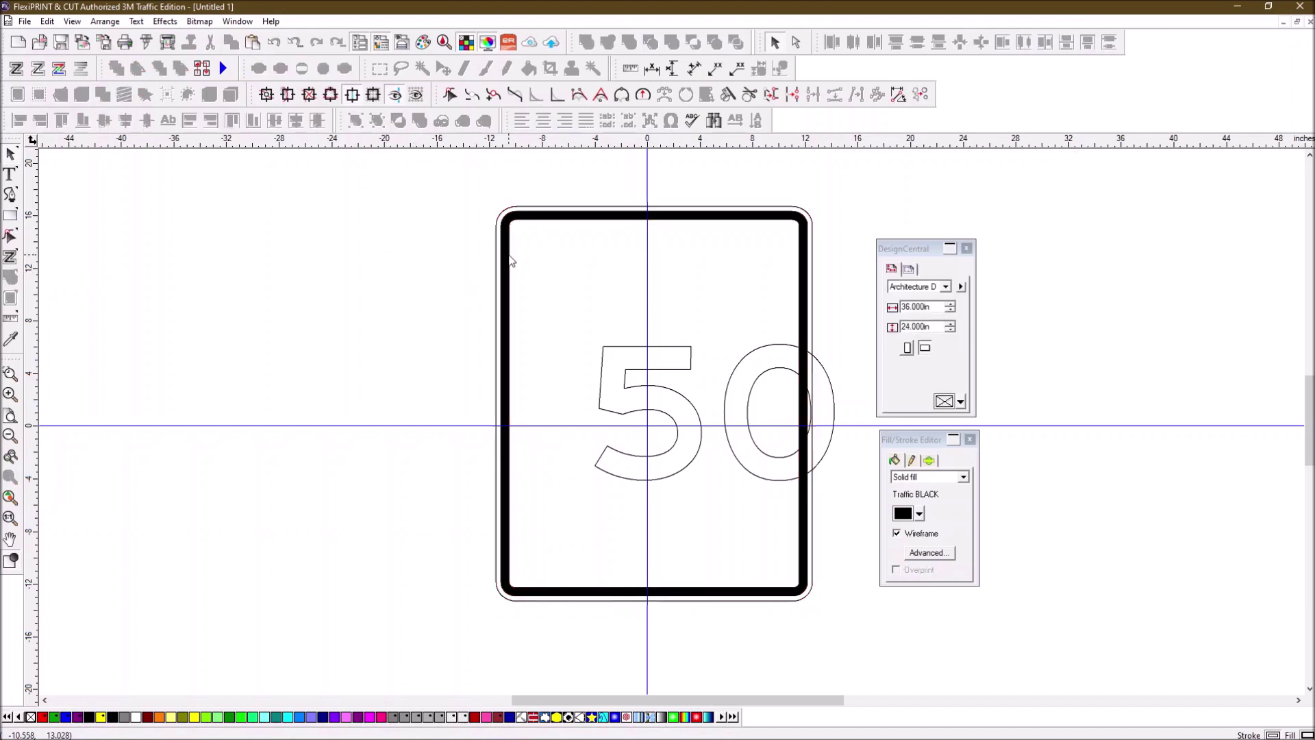
pyautogui.click(511, 260)
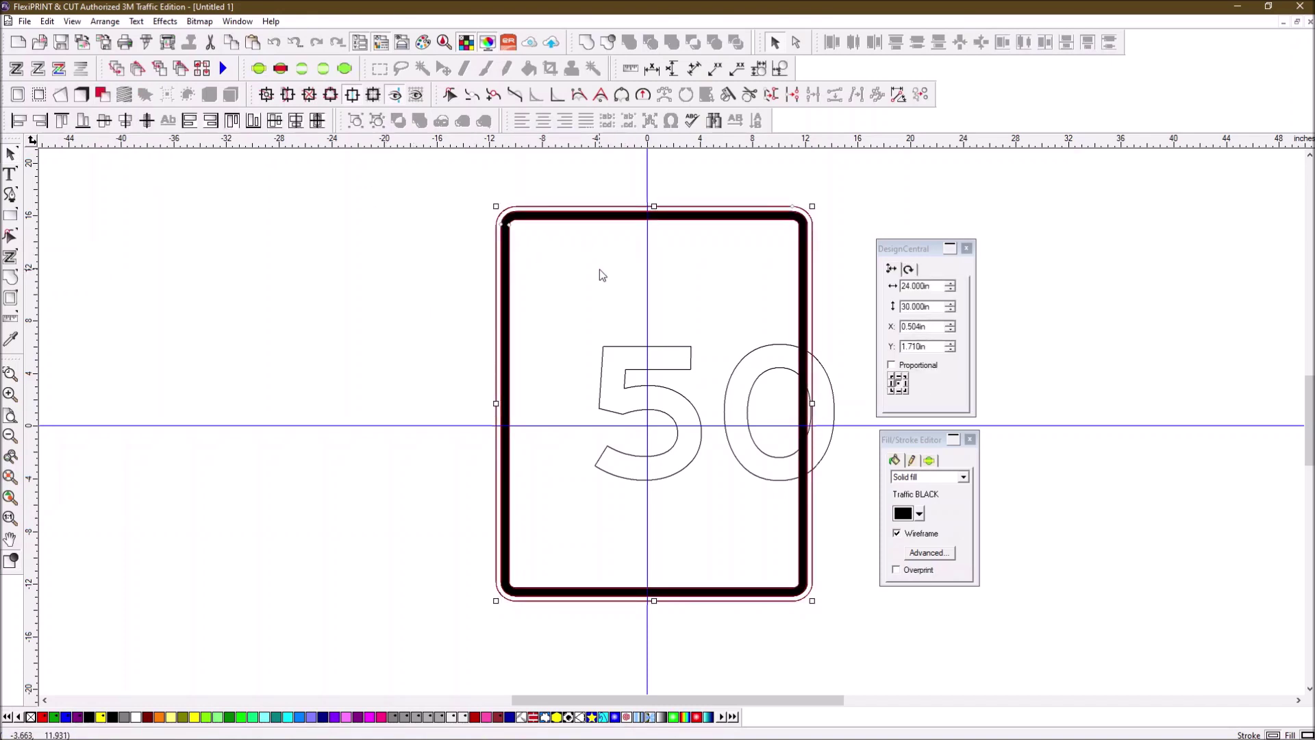
pyautogui.press('XF86AudioLowerVolume')
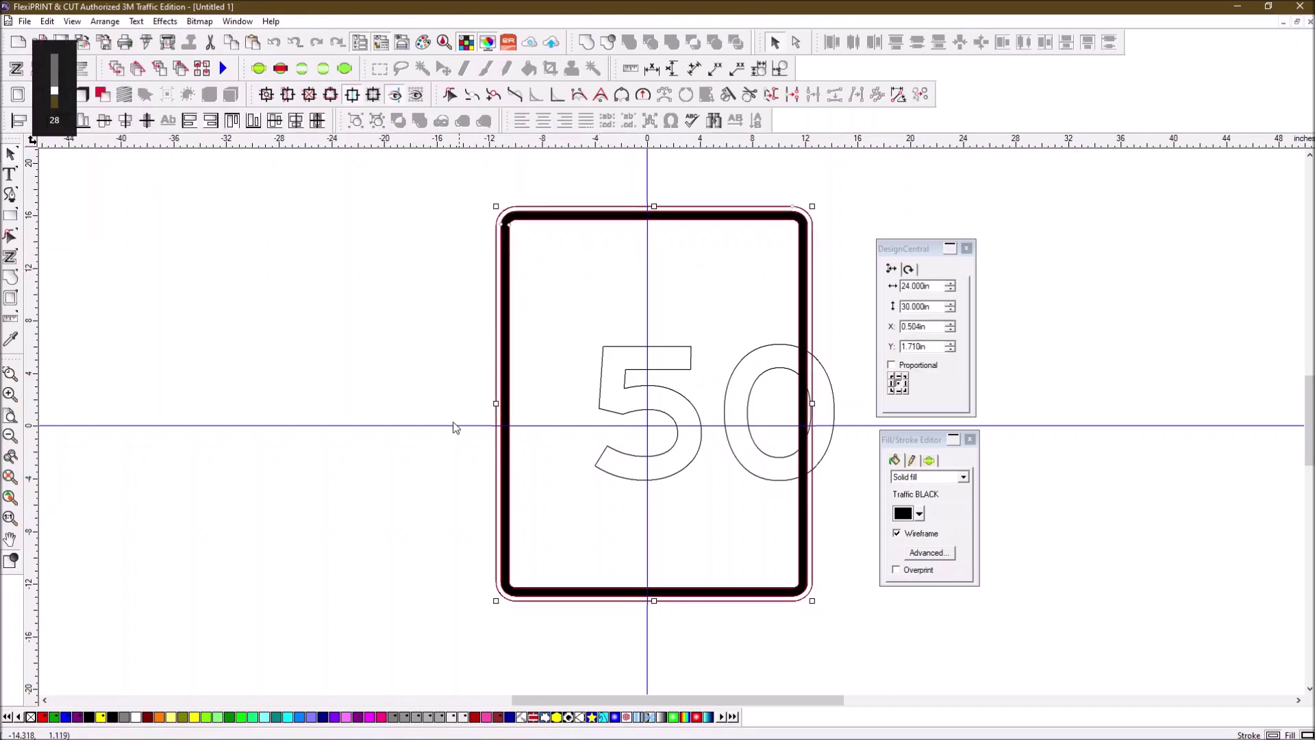
pyautogui.click(268, 357)
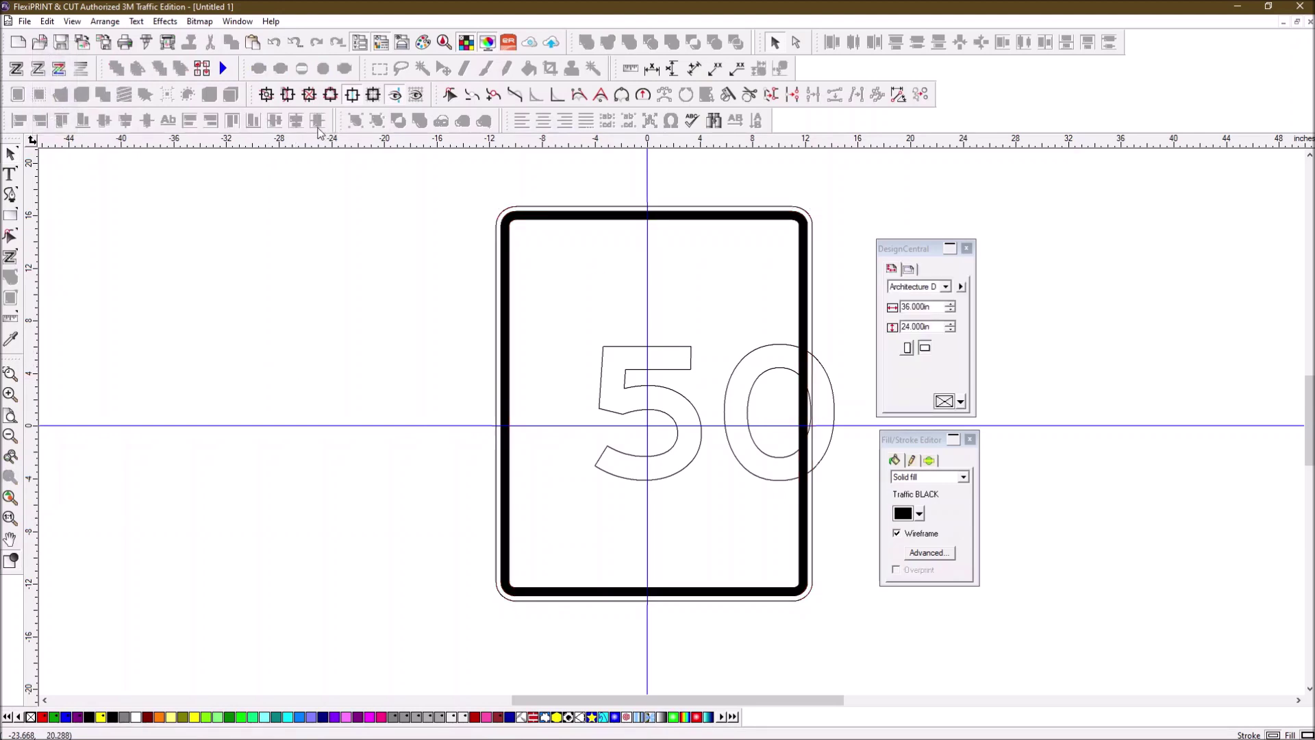
pyautogui.click(519, 247)
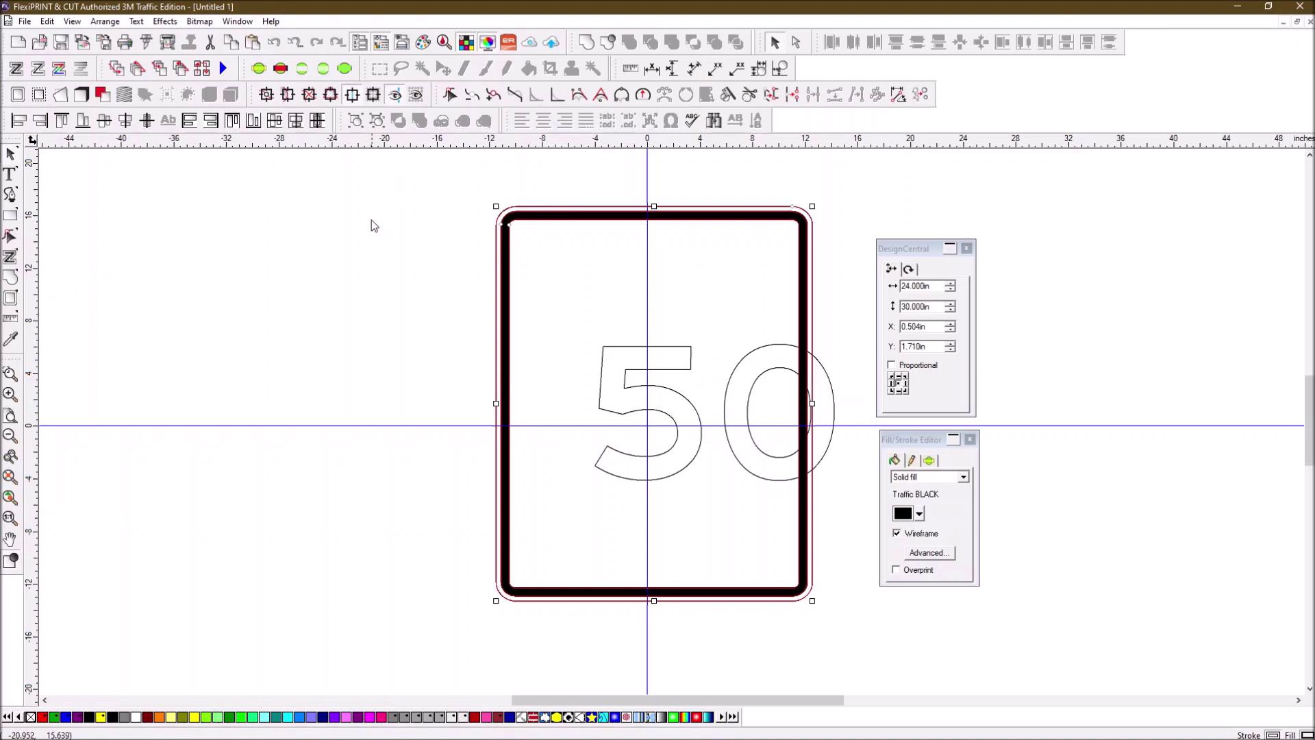
pyautogui.click(340, 254)
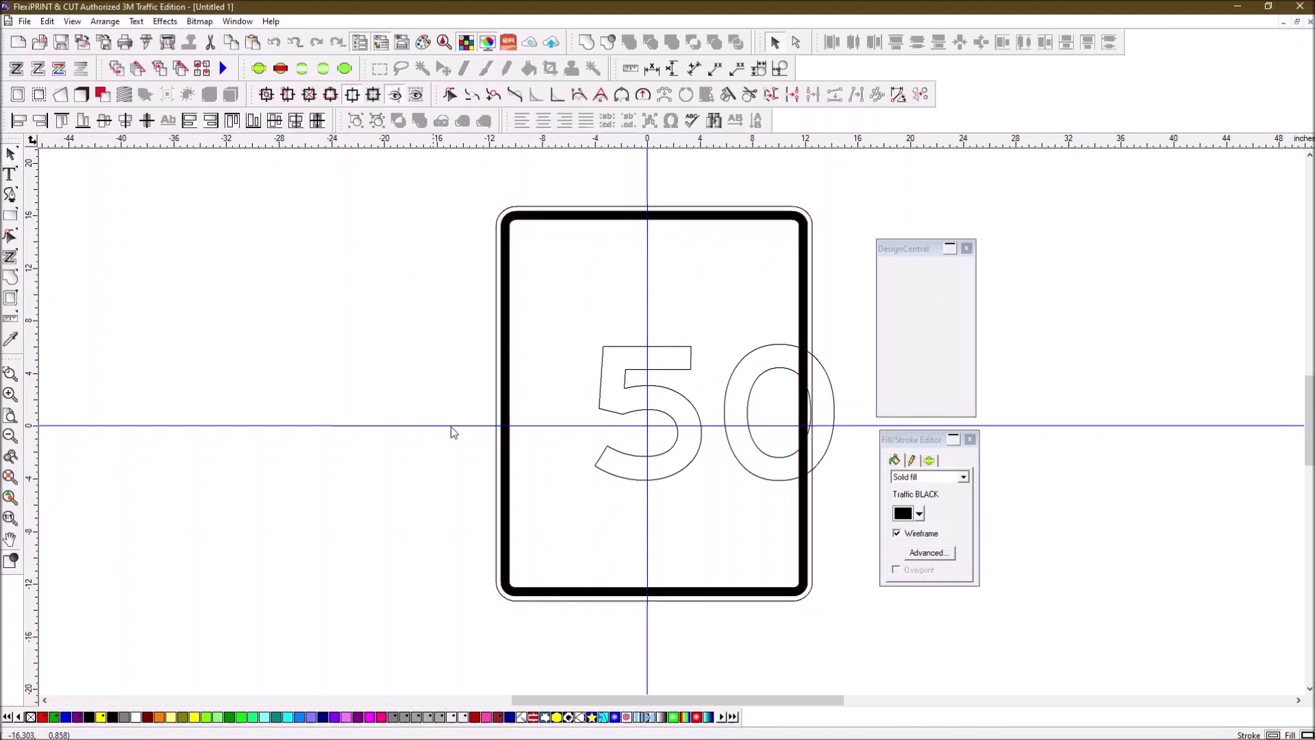
# Step: Align the bottom edge of the grouped sign blank with the horizontal guide at zero
pyautogui.click(564, 425)
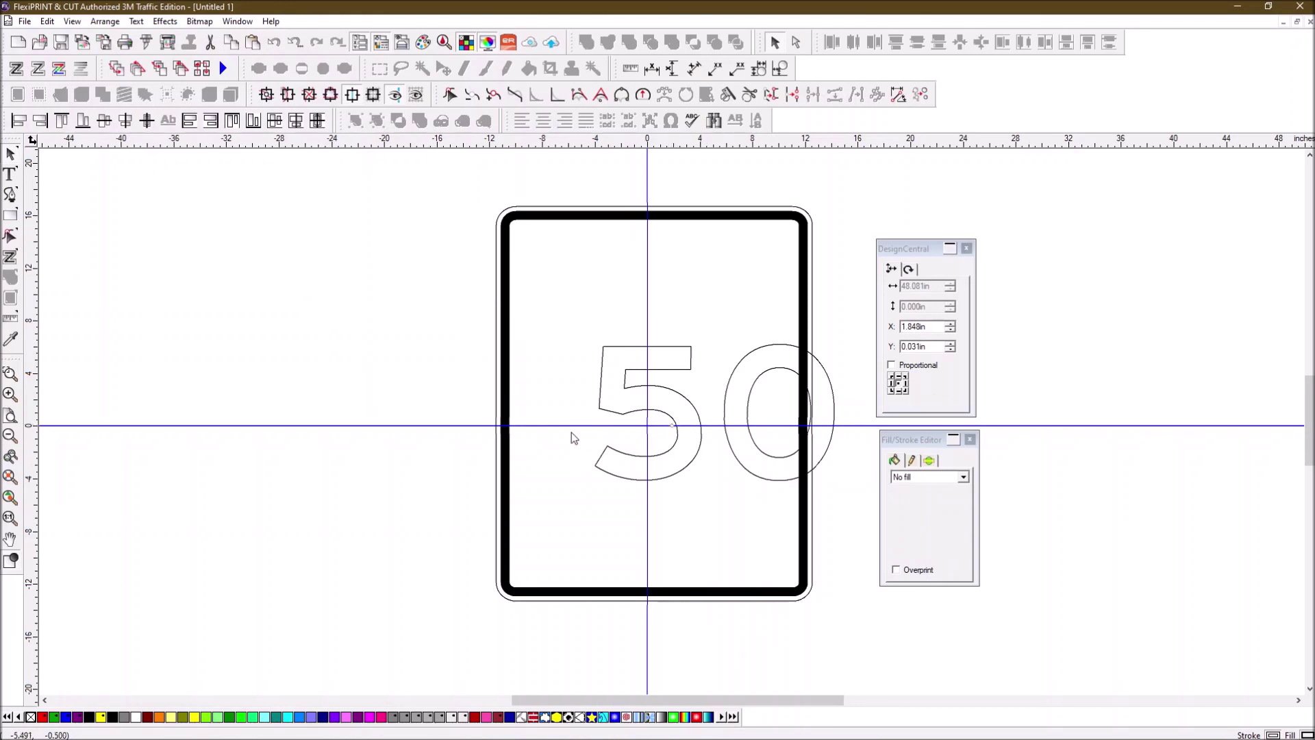
pyautogui.click(569, 455)
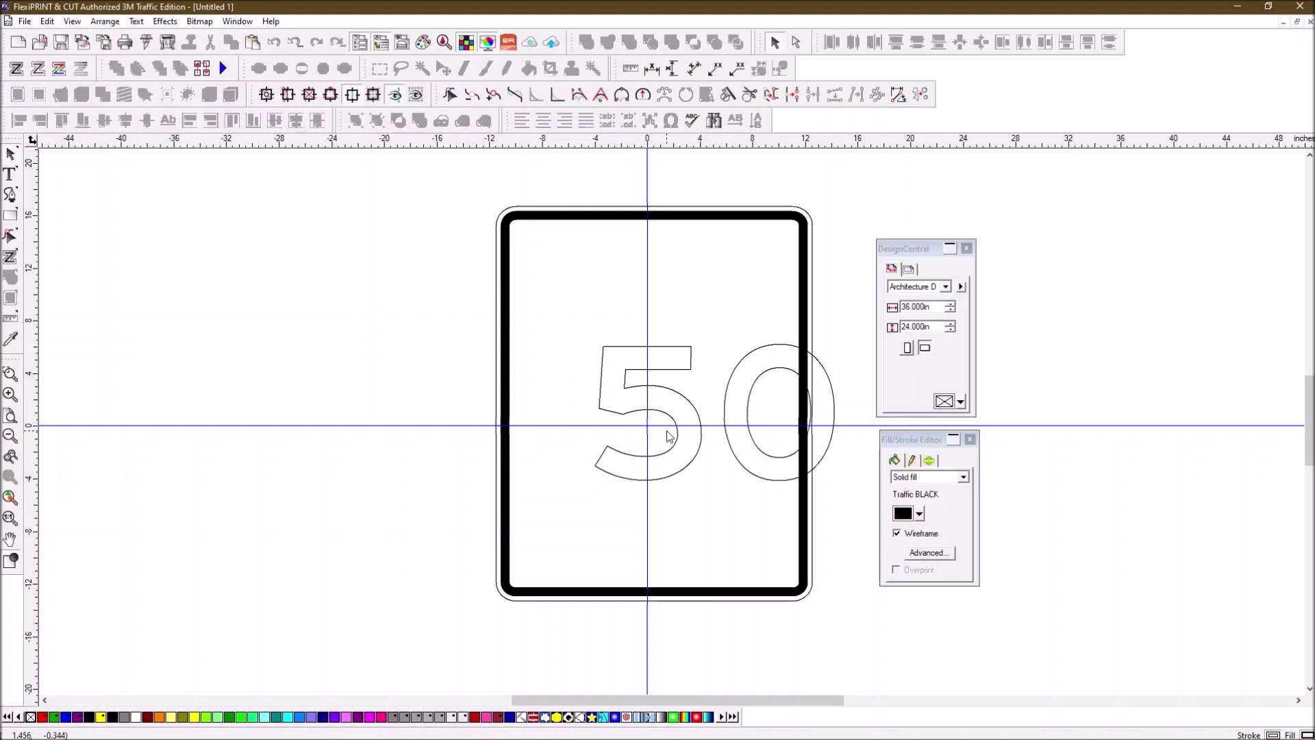
pyautogui.click(663, 425)
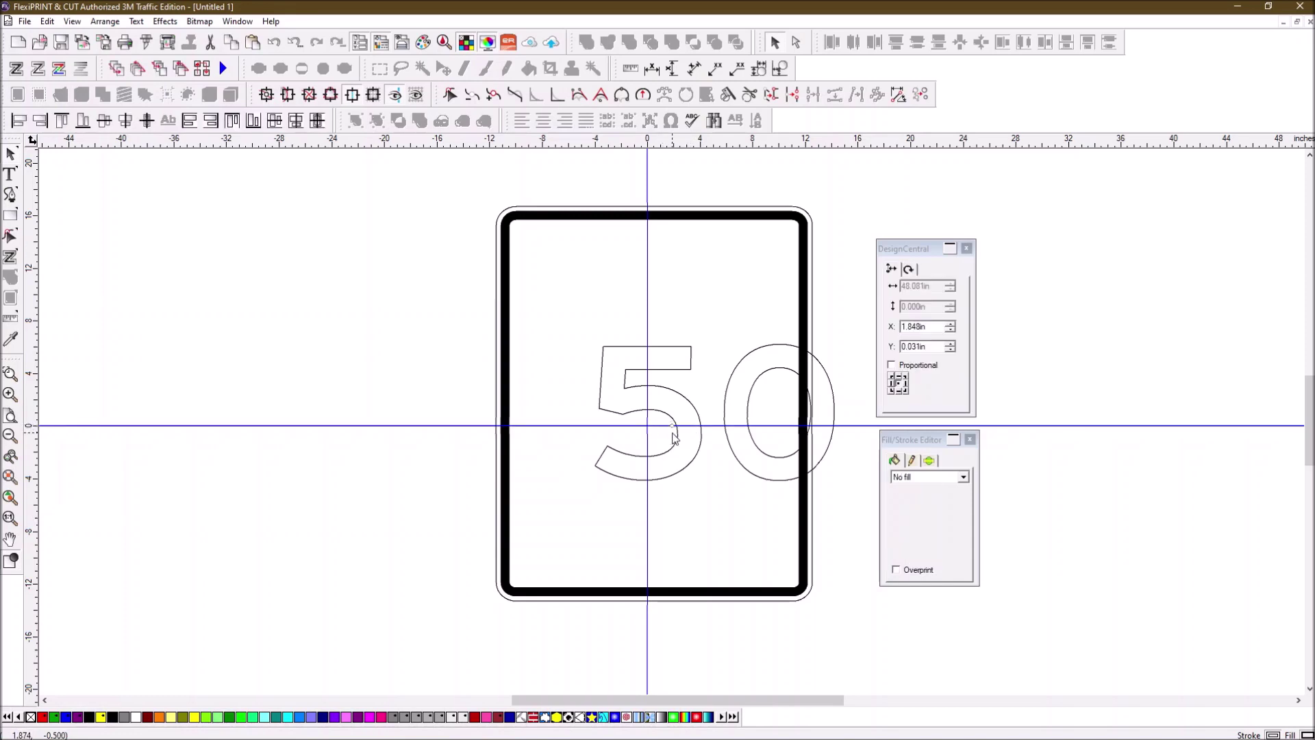
pyautogui.click(506, 263)
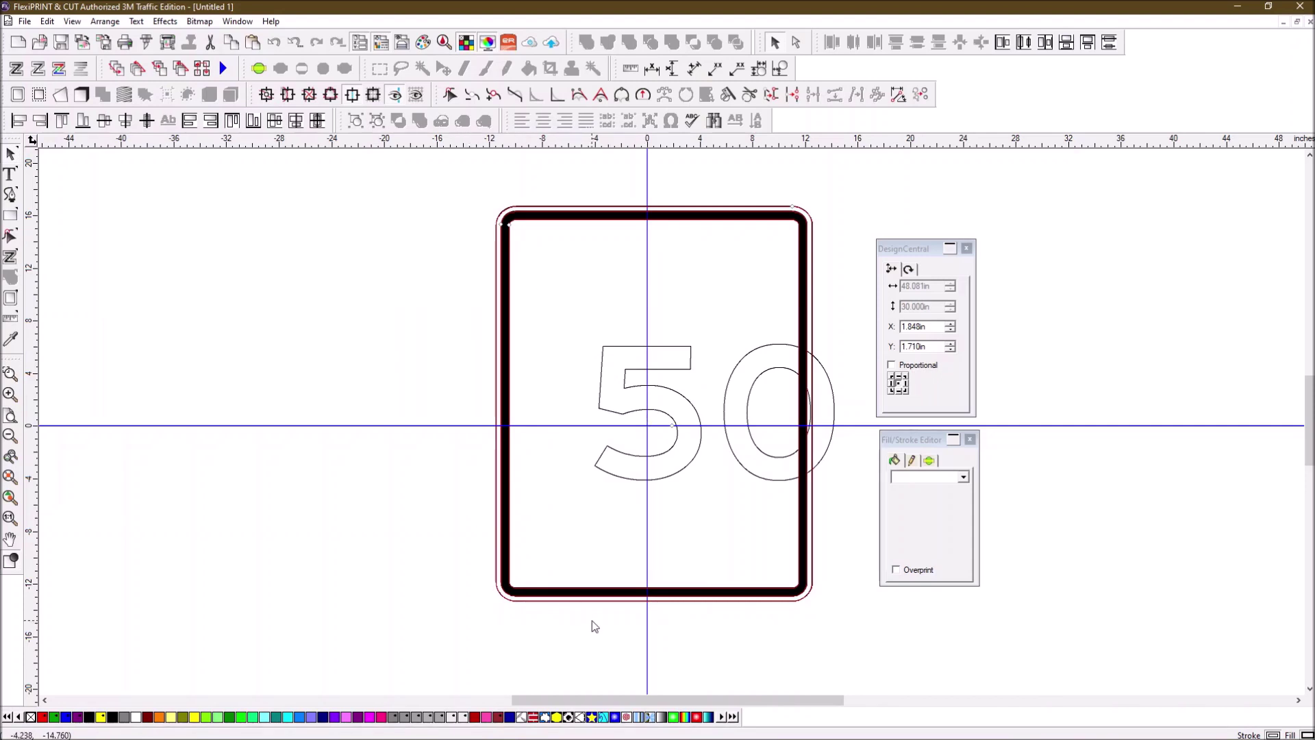
pyautogui.click(83, 122)
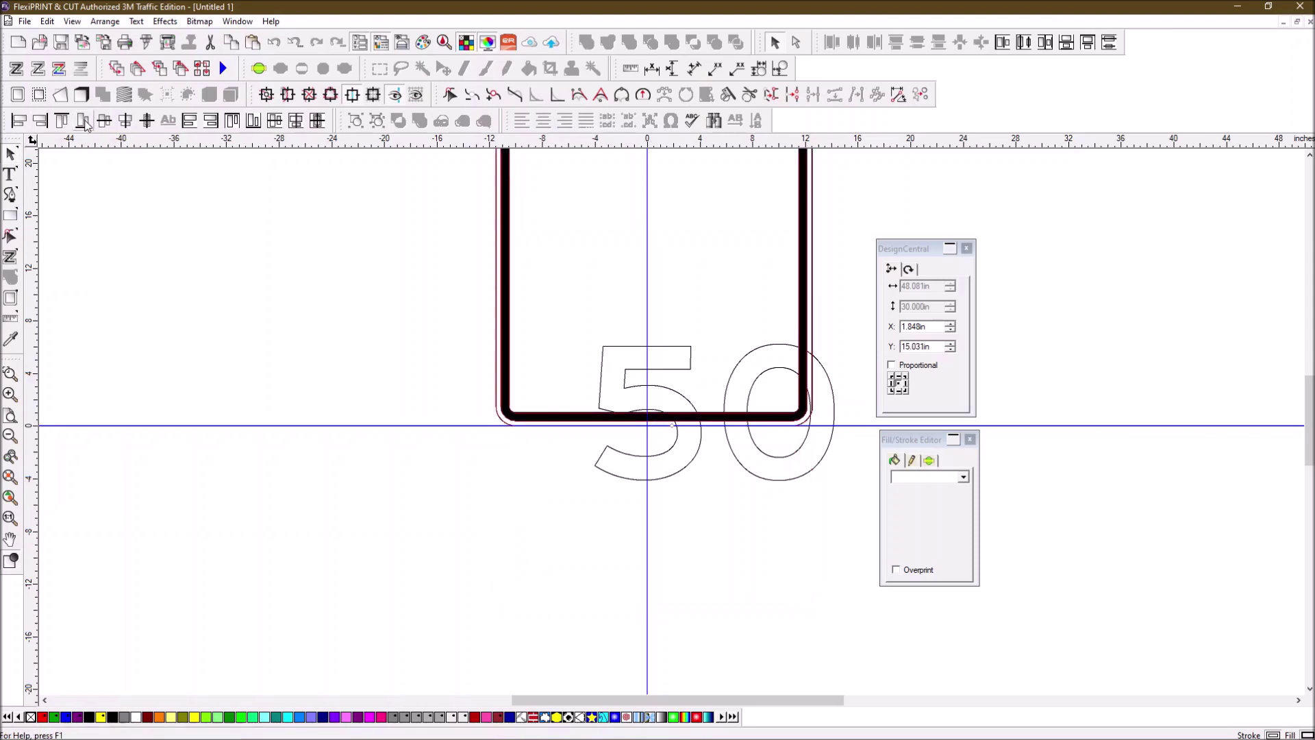
# Step: Check the bottom spacing in the specification image and add a horizontal guide about 4 in above the blank's bottom edge
pyautogui.scroll(2, 361, 340)
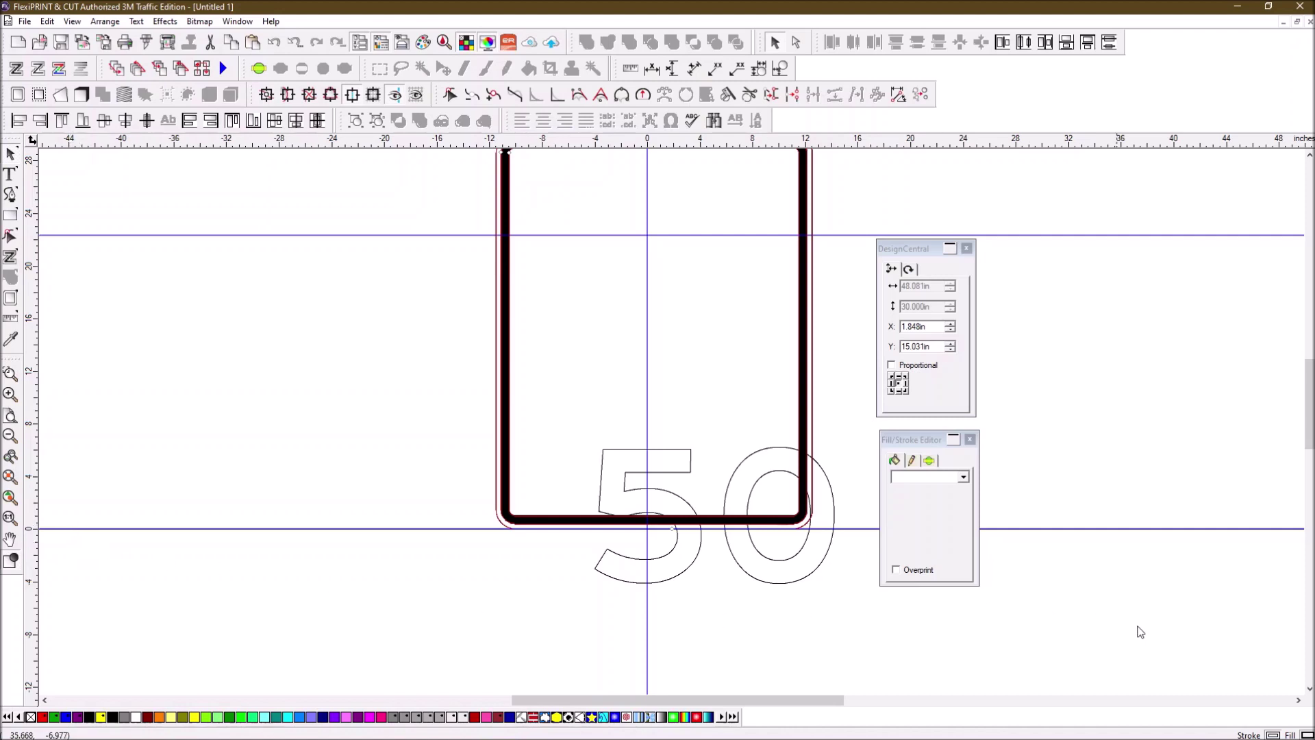
pyautogui.moveTo(1314, 190); pyautogui.dragTo(972, 191)
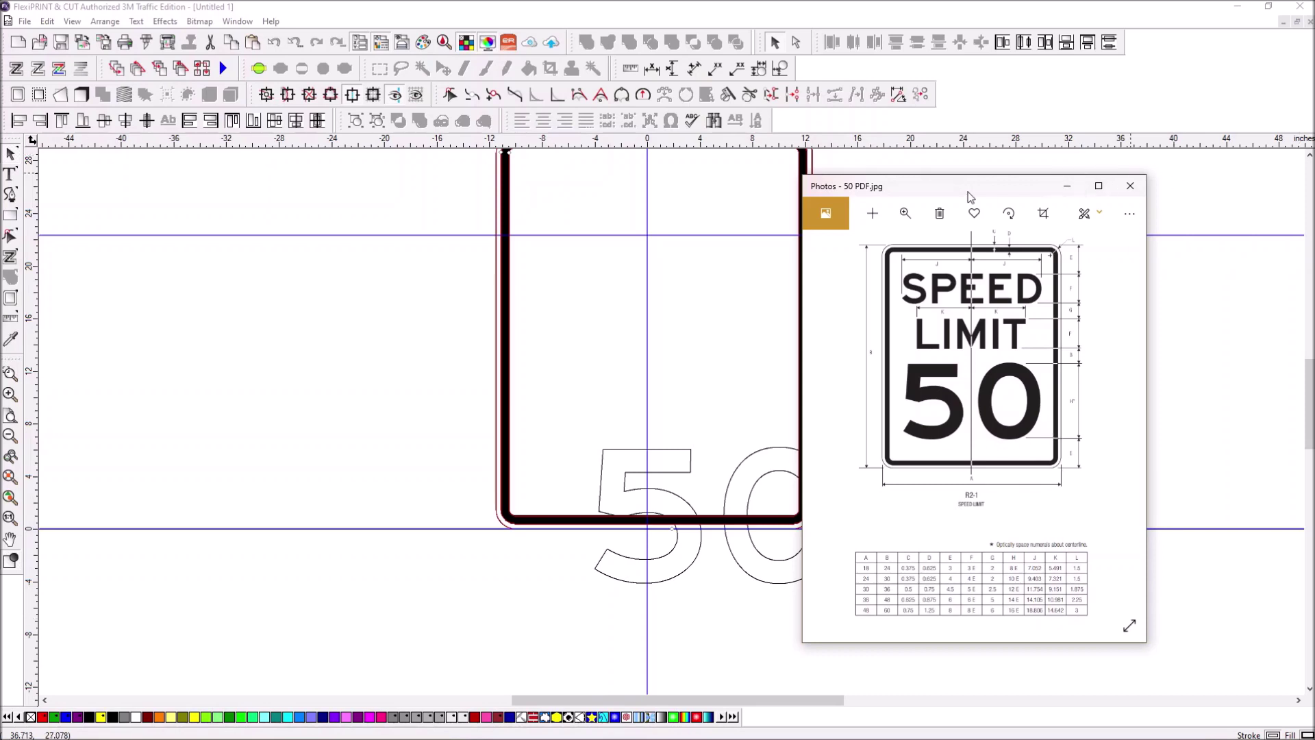
pyautogui.click(1067, 186)
pyautogui.scroll(3, 270, 540)
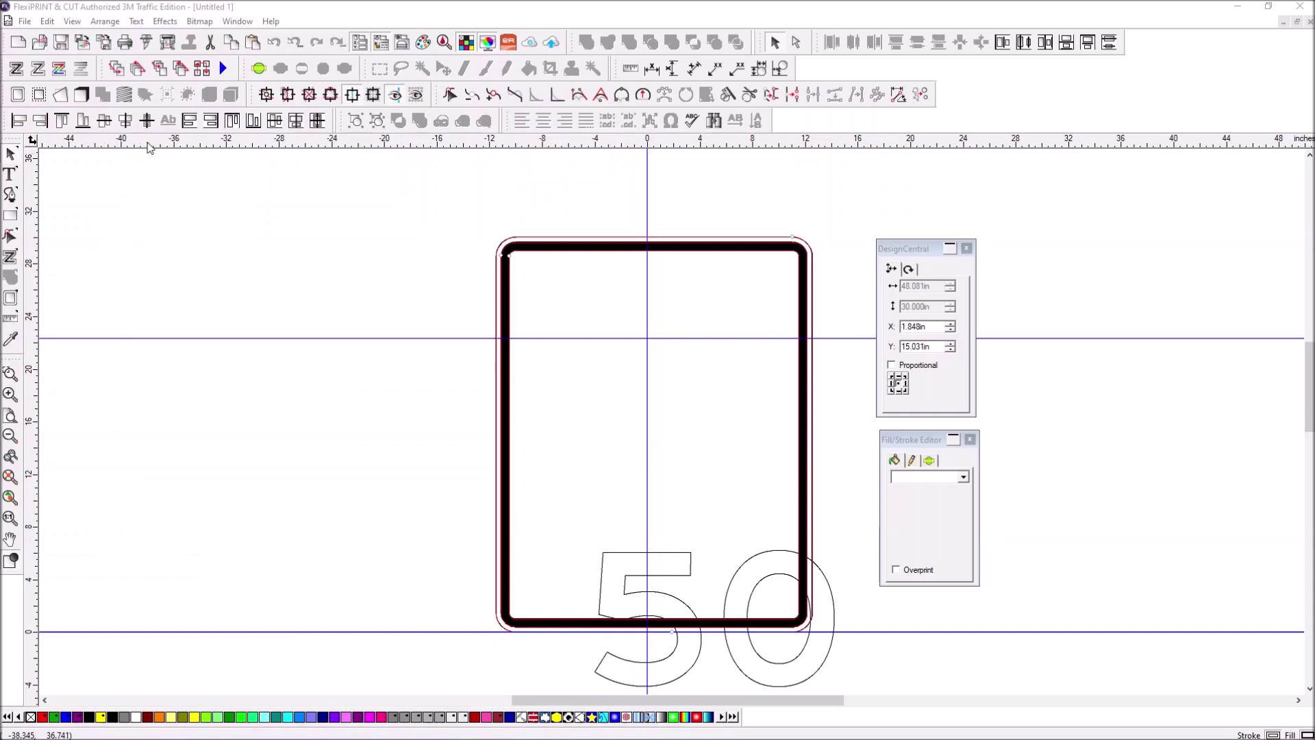
pyautogui.moveTo(147, 143); pyautogui.dragTo(155, 419)
pyautogui.moveTo(154, 524); pyautogui.dragTo(154, 590)
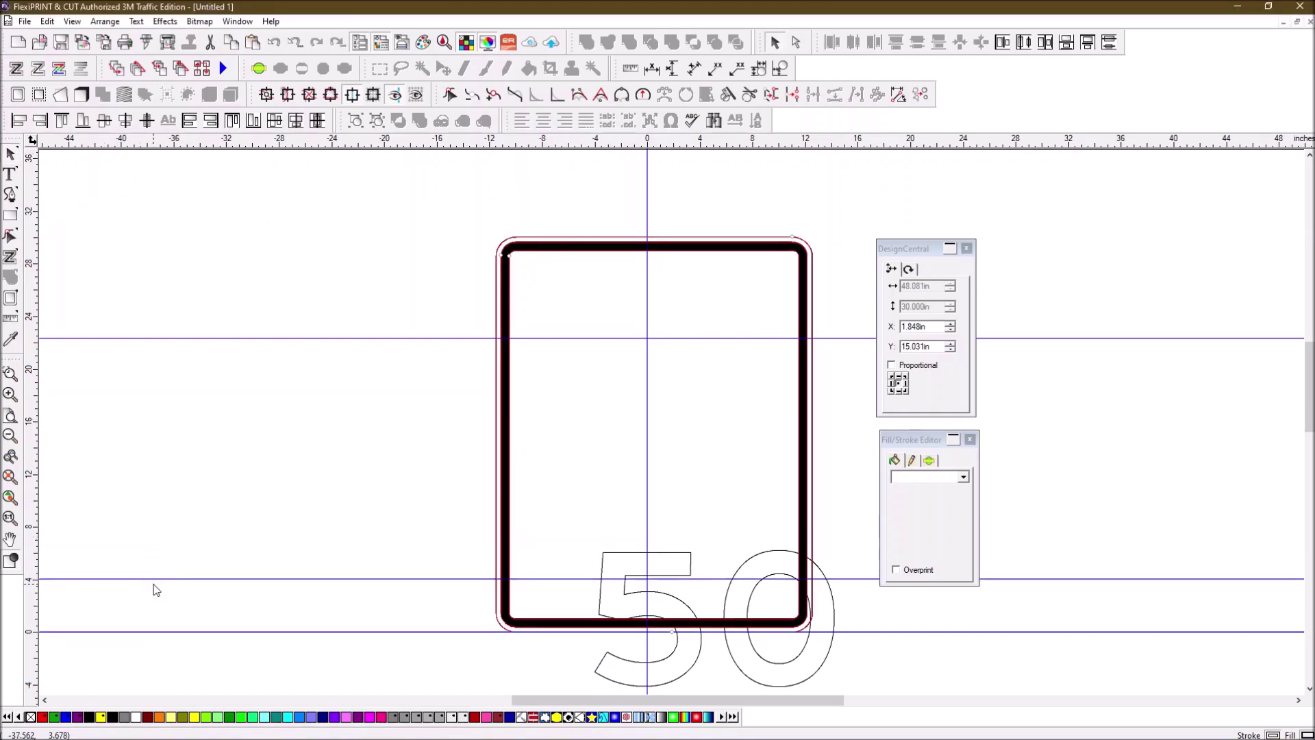
# Step: Align the bottom of the 50 with the horizontal guide 4 in above the sign's bottom edge
pyautogui.click(685, 559)
pyautogui.click(561, 496)
pyautogui.click(563, 589)
pyautogui.click(567, 580)
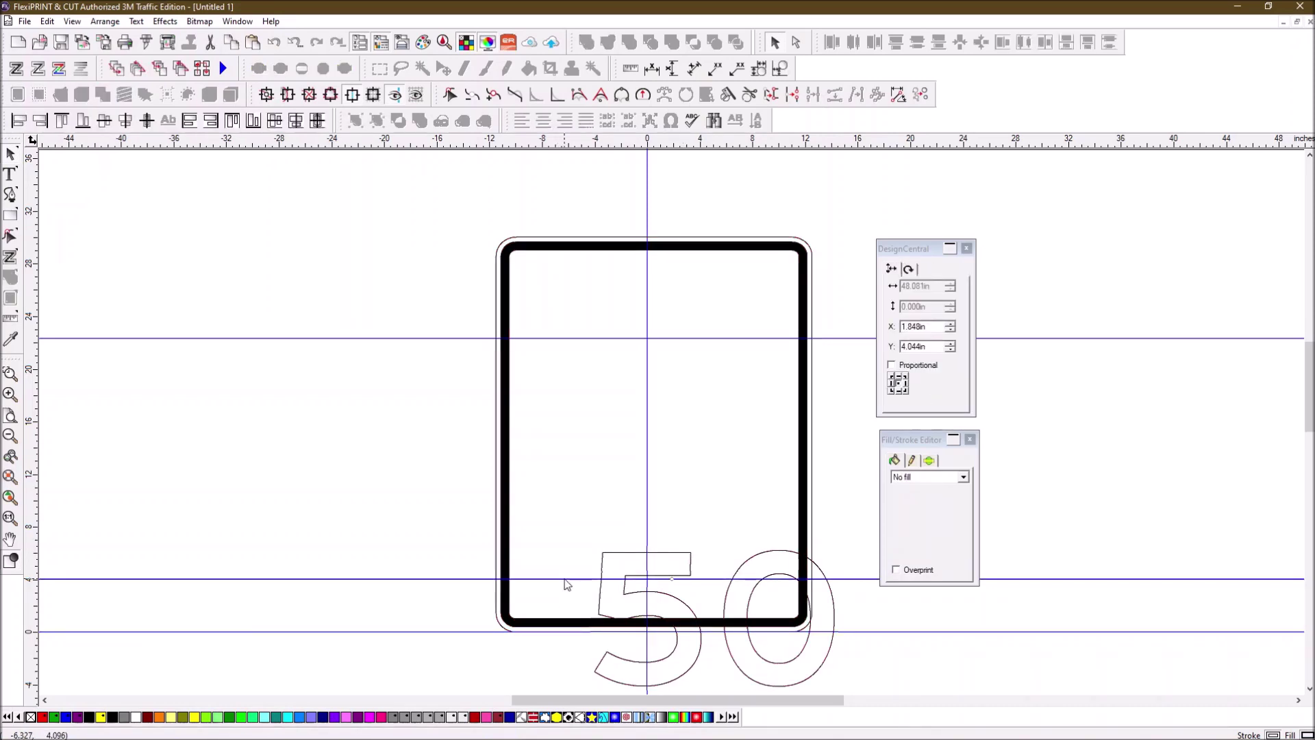
pyautogui.click(683, 559)
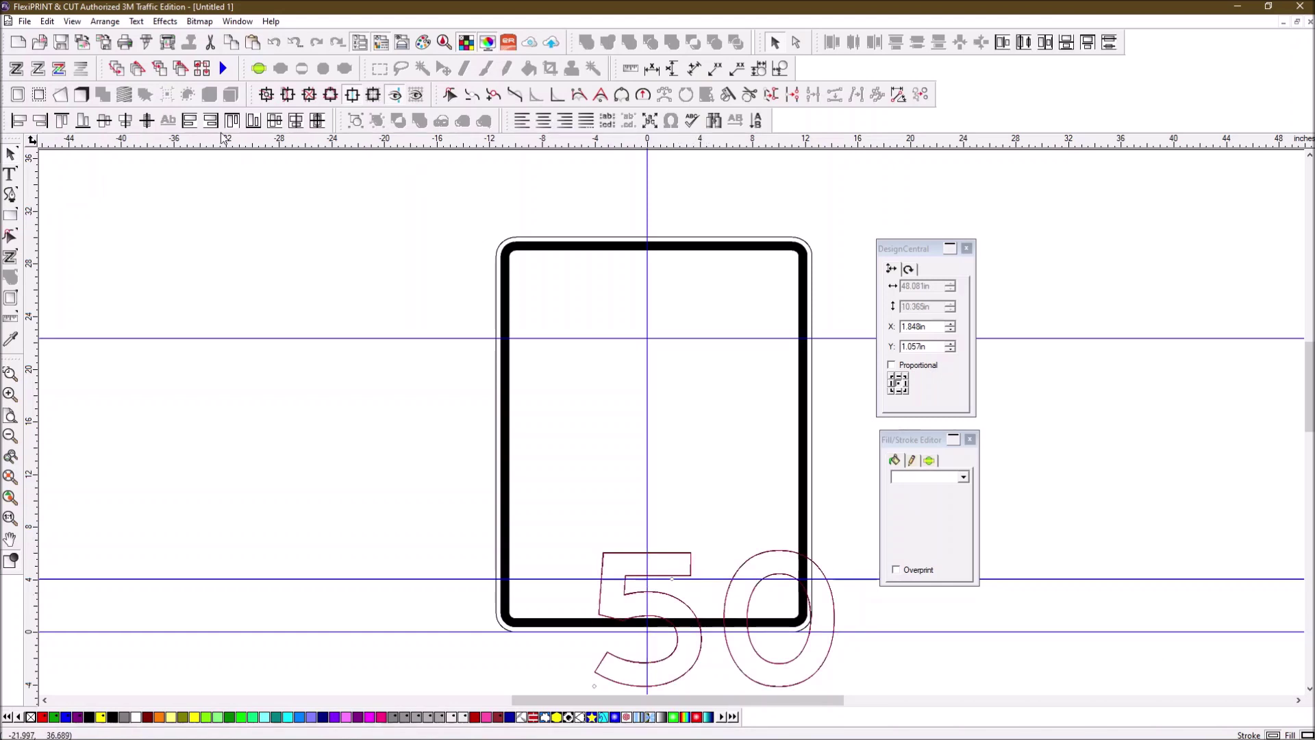
pyautogui.click(83, 121)
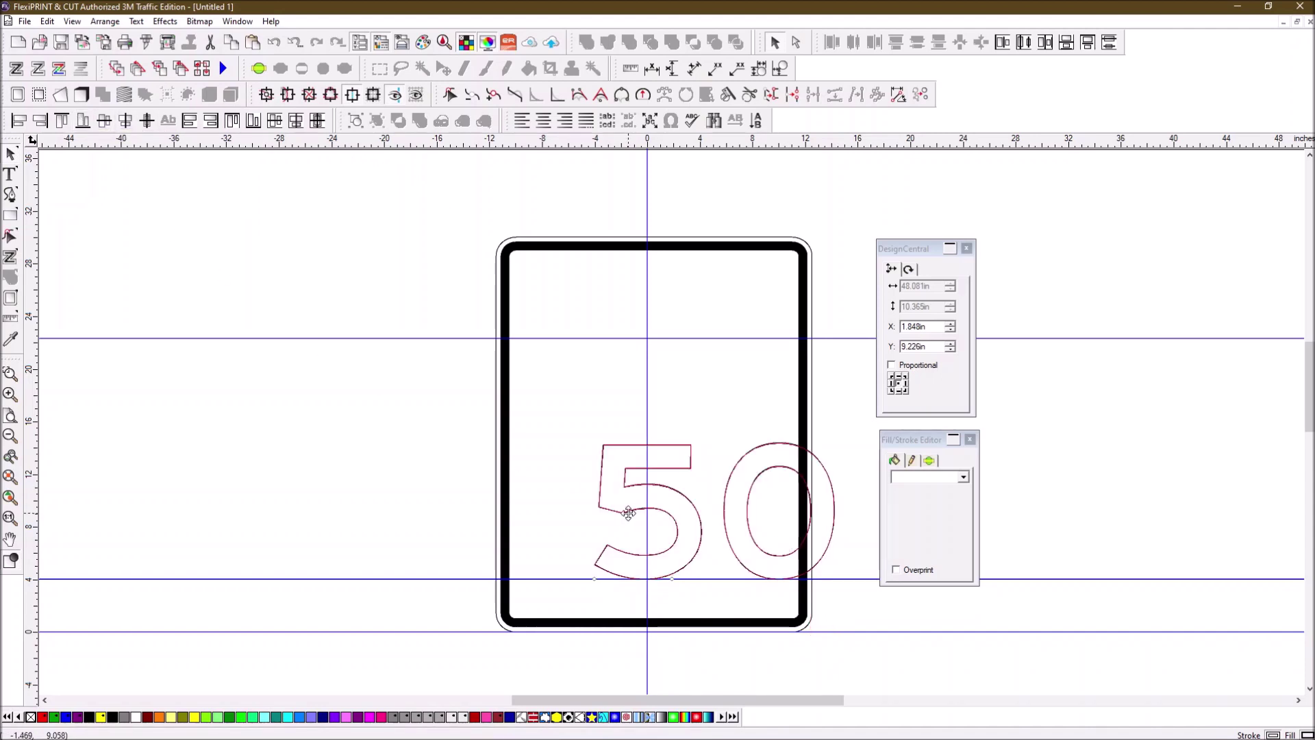
# Step: Centre the 50 horizontally on the vertical guide at zero
pyautogui.click(662, 392)
pyautogui.click(648, 379)
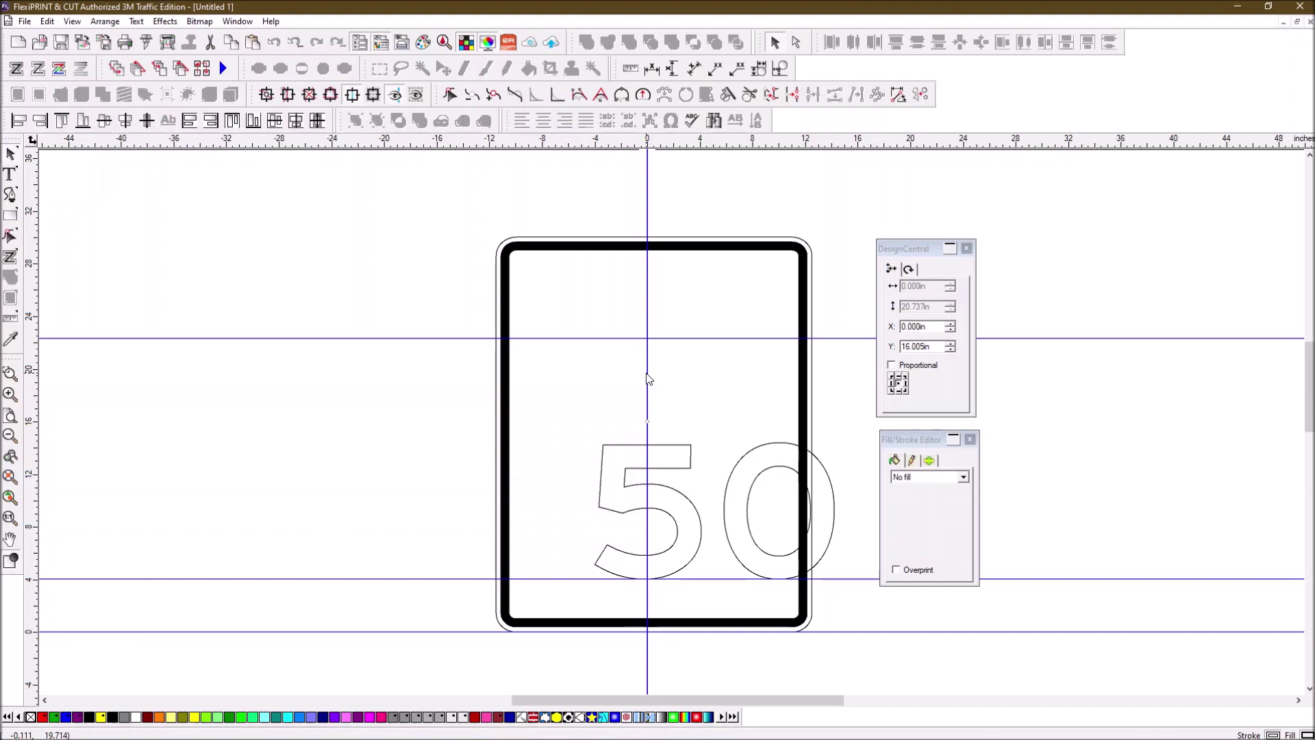
pyautogui.click(691, 451)
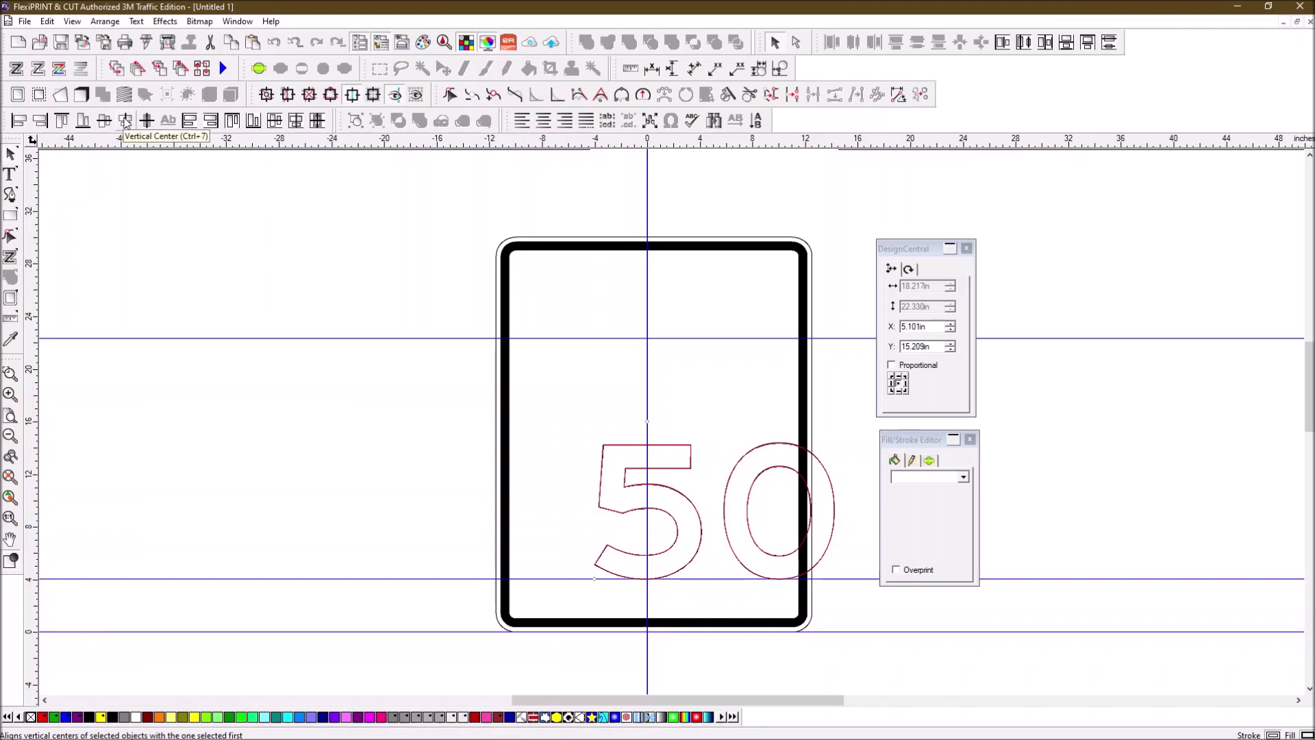
pyautogui.click(126, 120)
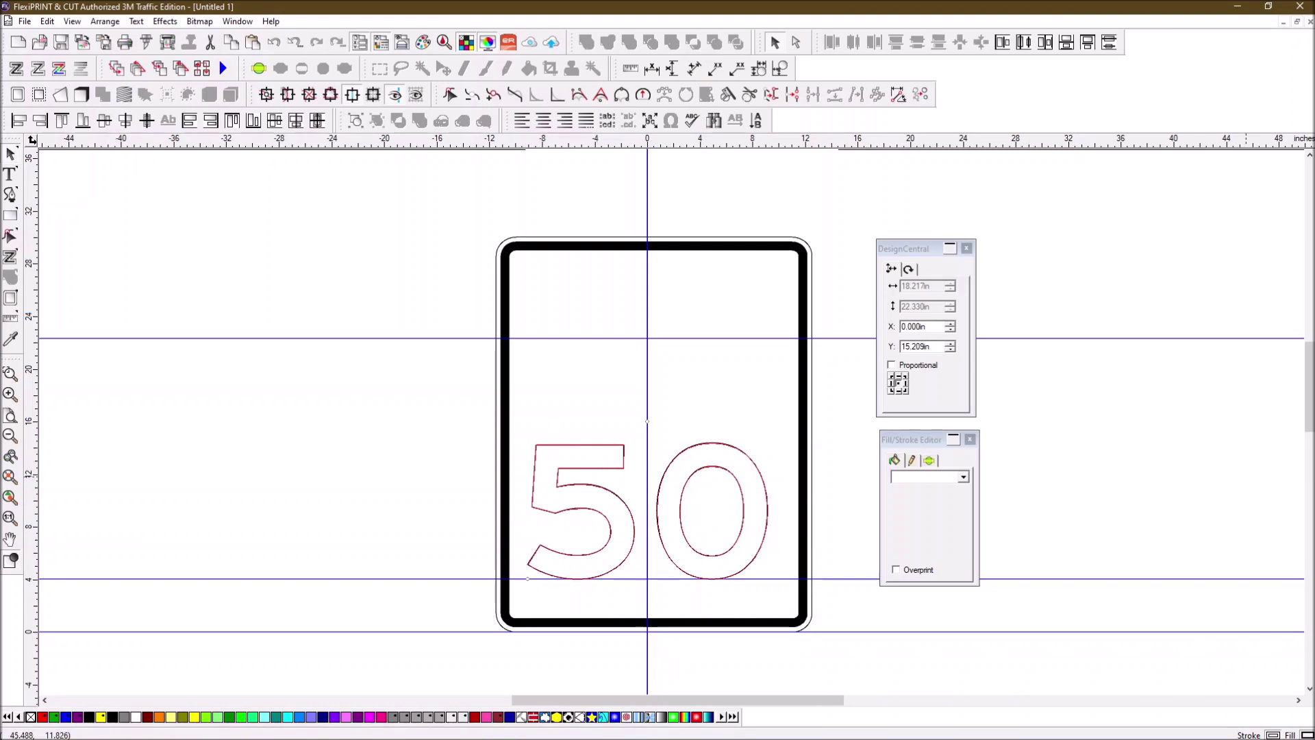
# Step: Consult the specification image, then turn off the wireframe display of the 50 to show its solid Traffic BLACK fill
pyautogui.moveTo(1314, 191); pyautogui.dragTo(1010, 191)
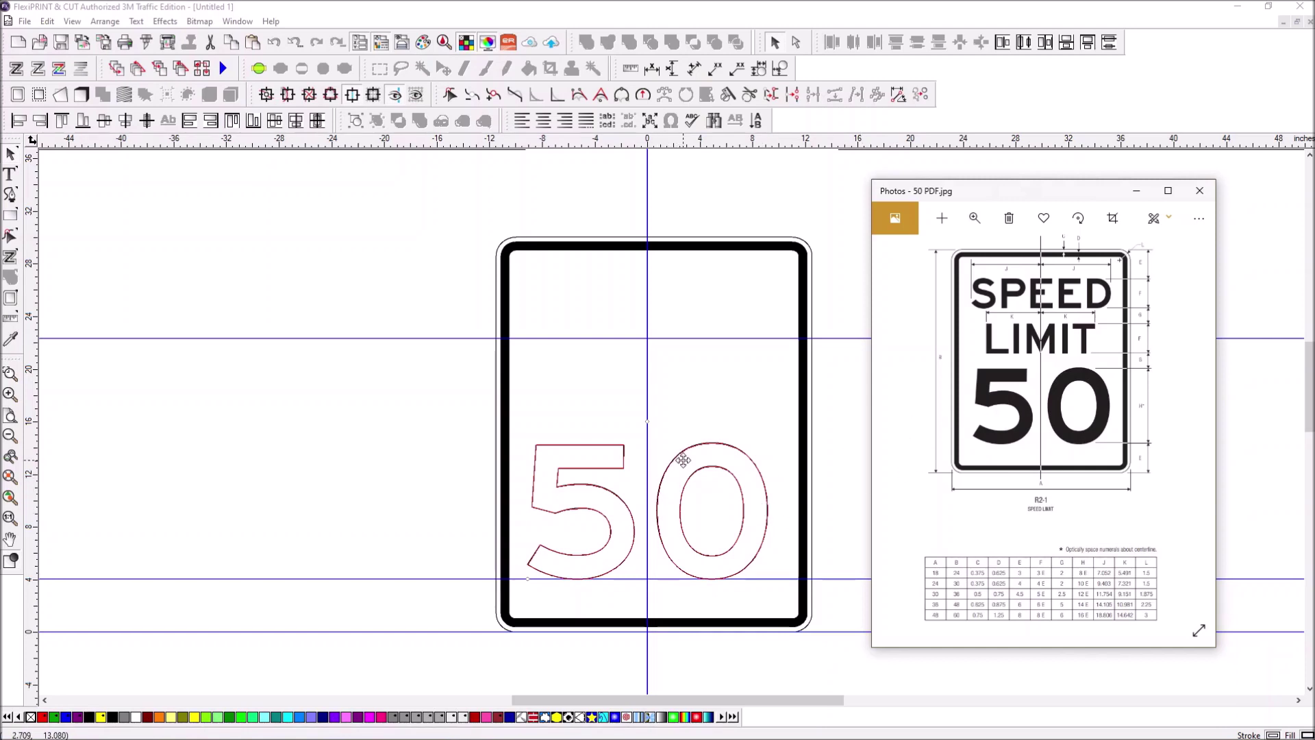
pyautogui.moveTo(1074, 194); pyautogui.dragTo(1311, 246)
pyautogui.click(1199, 268)
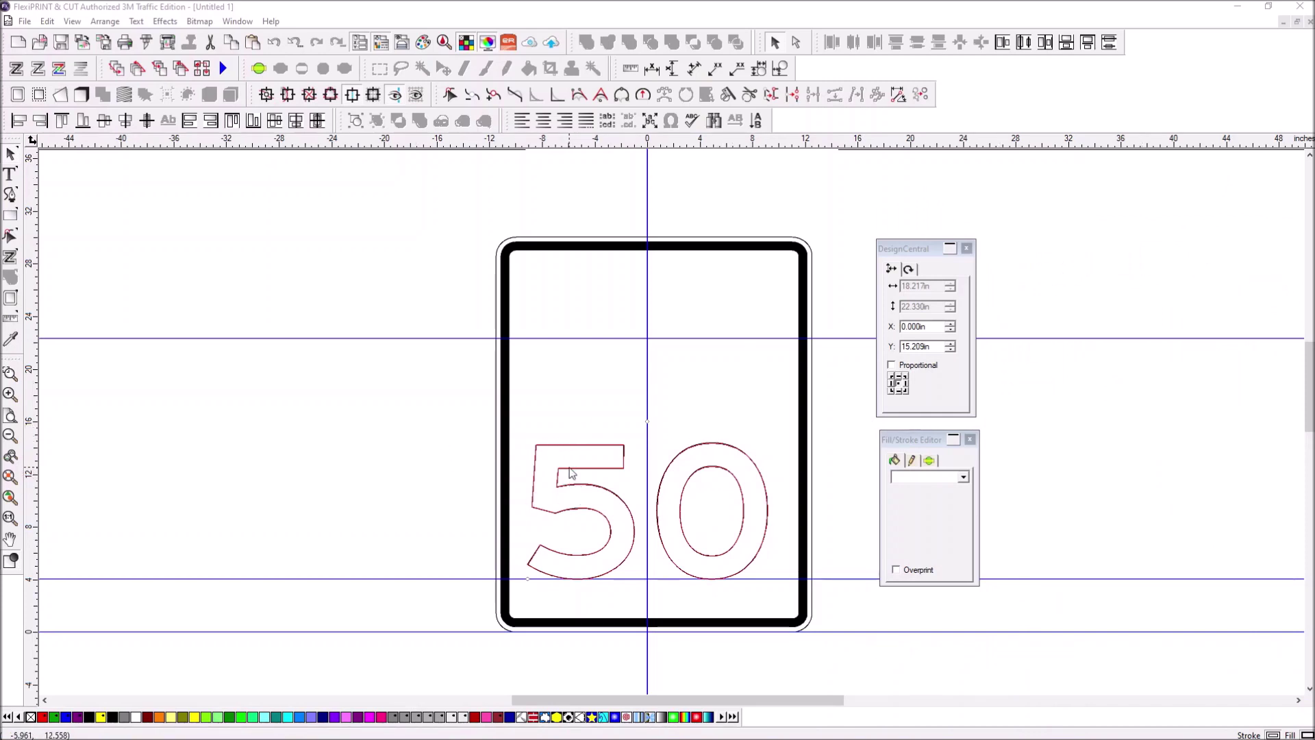
pyautogui.click(677, 463)
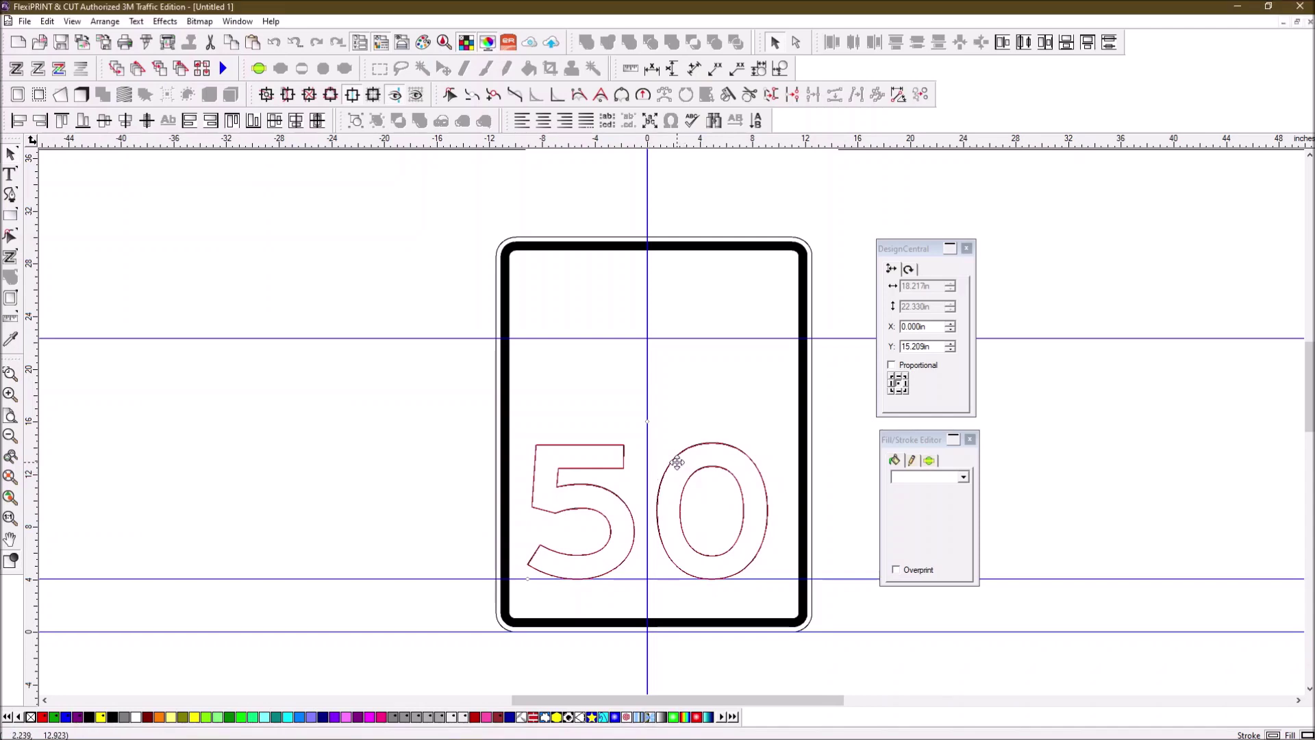
pyautogui.click(682, 426)
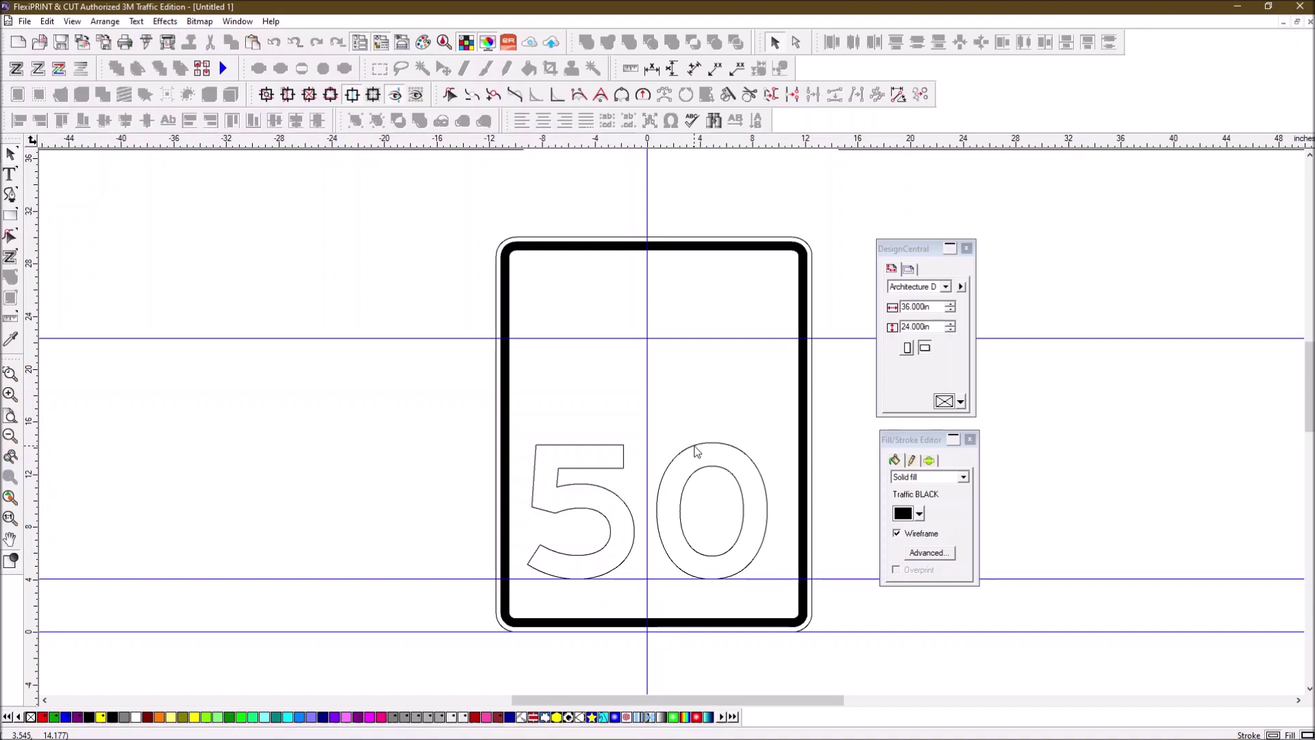
pyautogui.click(696, 450)
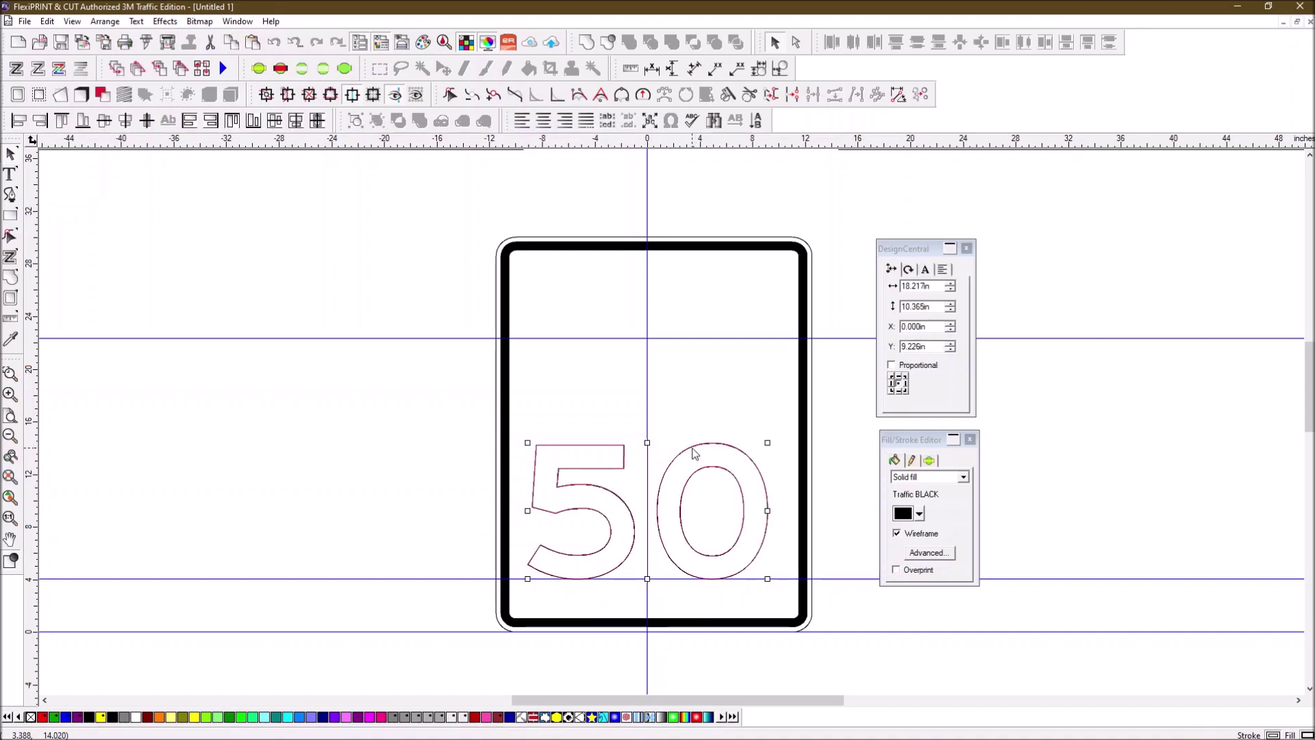
pyautogui.click(897, 533)
pyautogui.click(724, 396)
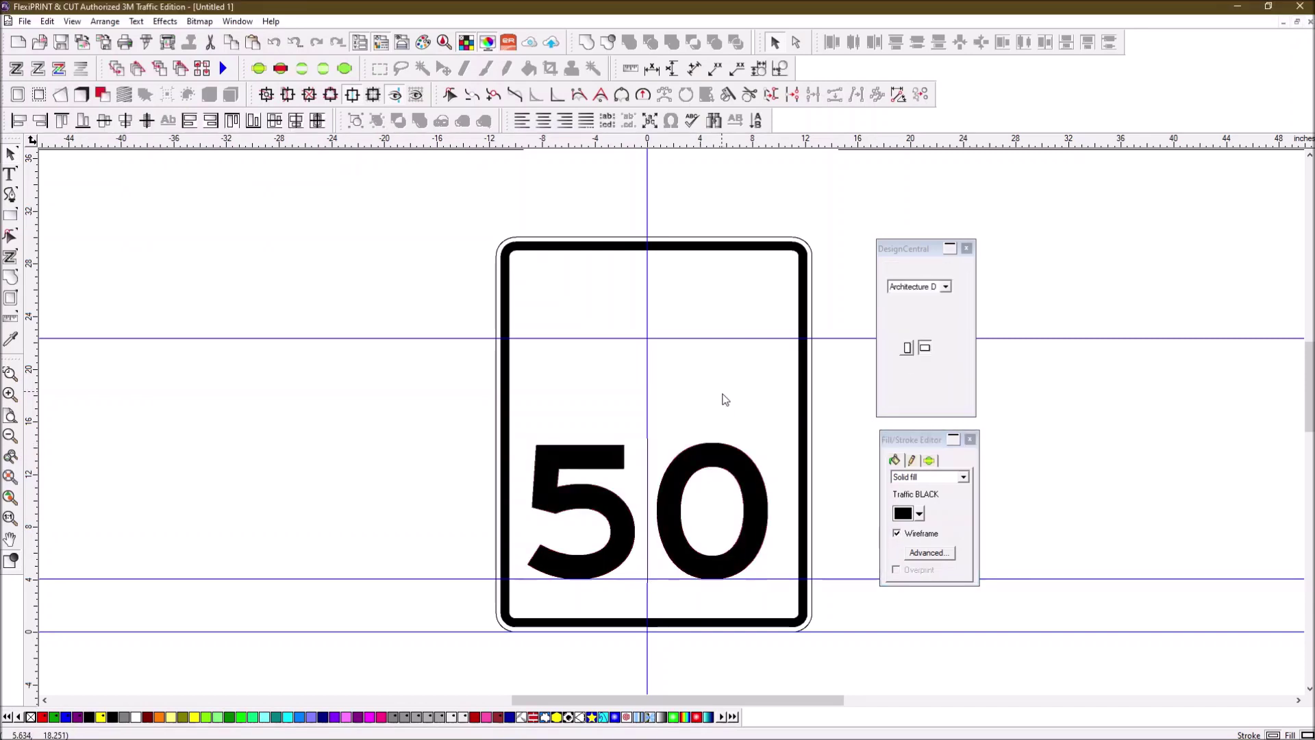
# Step: Try stretching the 50 vertically to about 16.6 in high, then undo the stretch
pyautogui.click(726, 461)
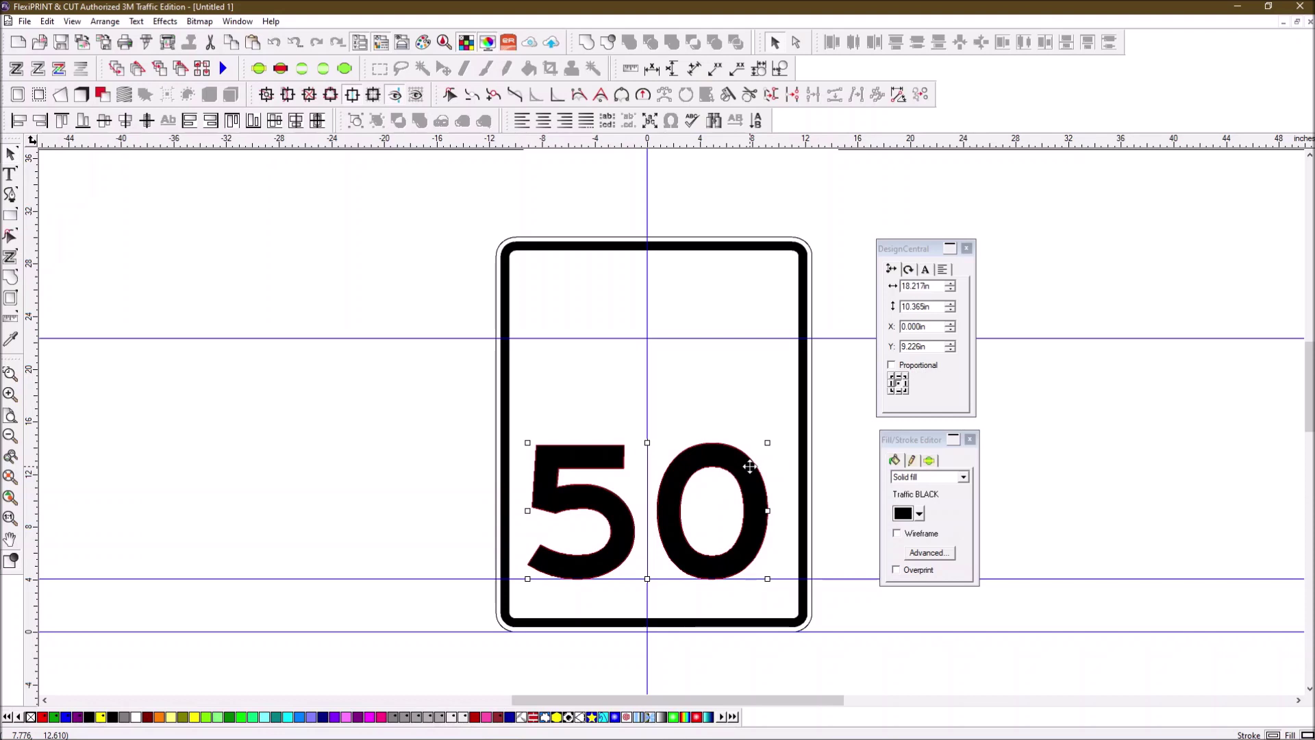
pyautogui.moveTo(658, 449); pyautogui.dragTo(647, 361)
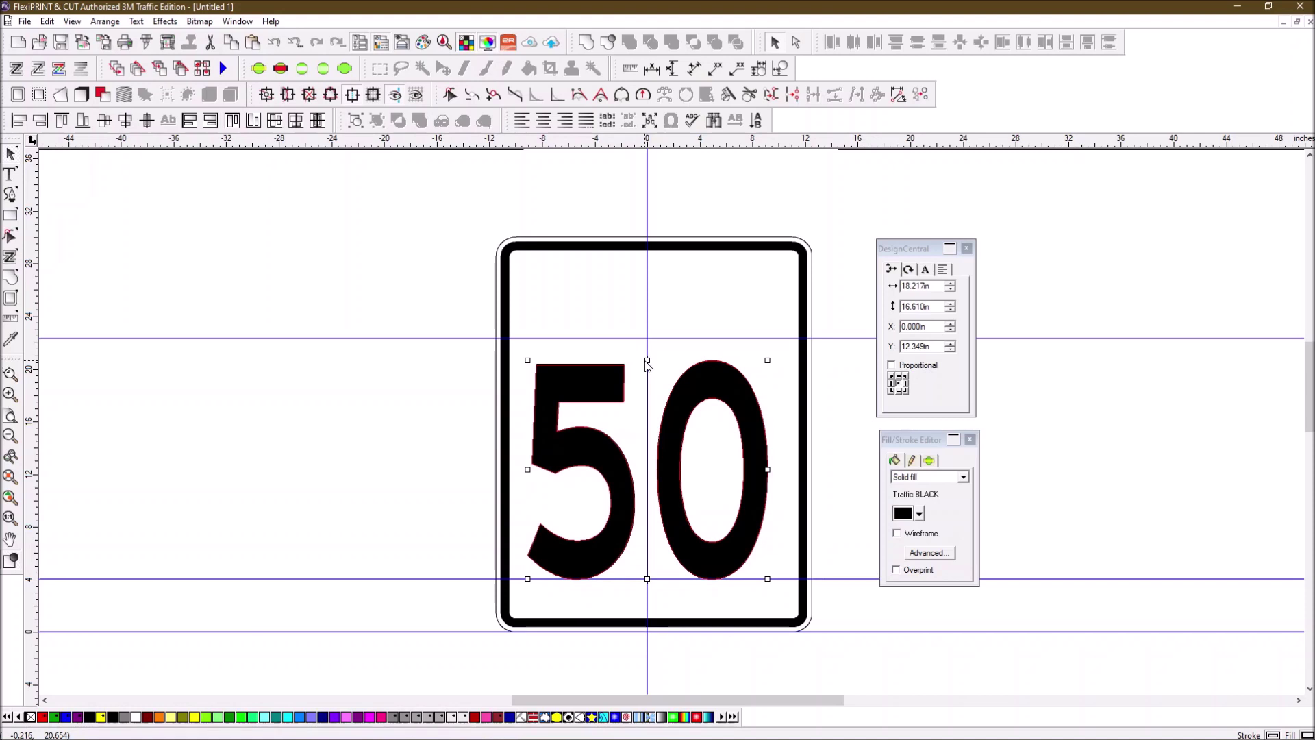
pyautogui.hotkey('ctrl', 'z')
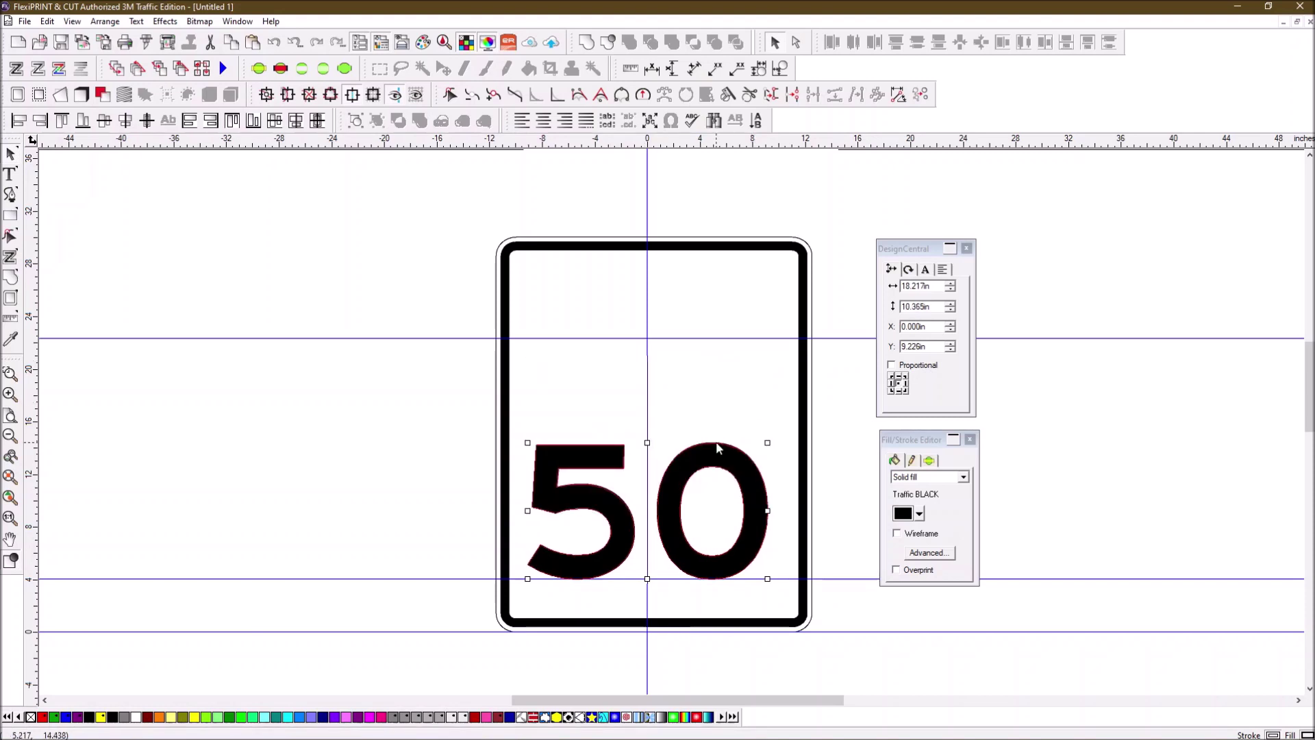
# Step: Set the height of the 50 to 10 in
pyautogui.moveTo(931, 306); pyautogui.dragTo(891, 308)
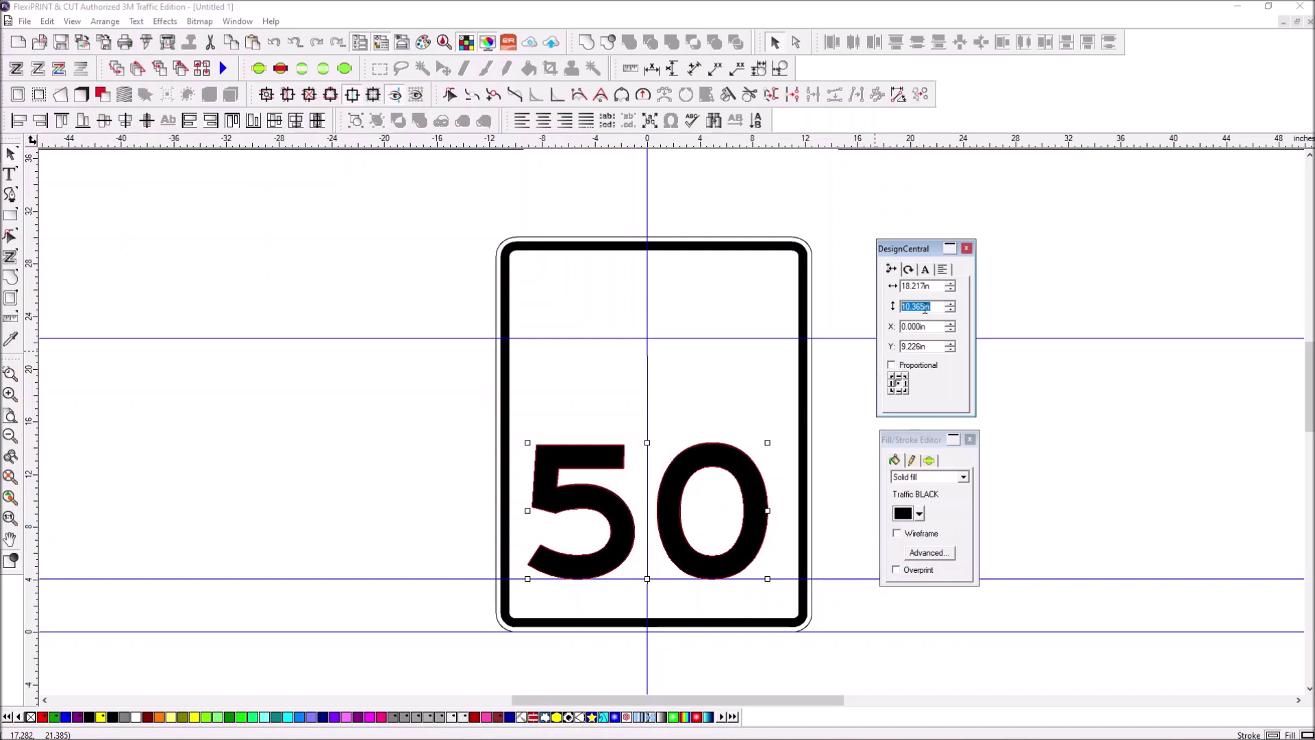
pyautogui.write('10')
pyautogui.press('Return')
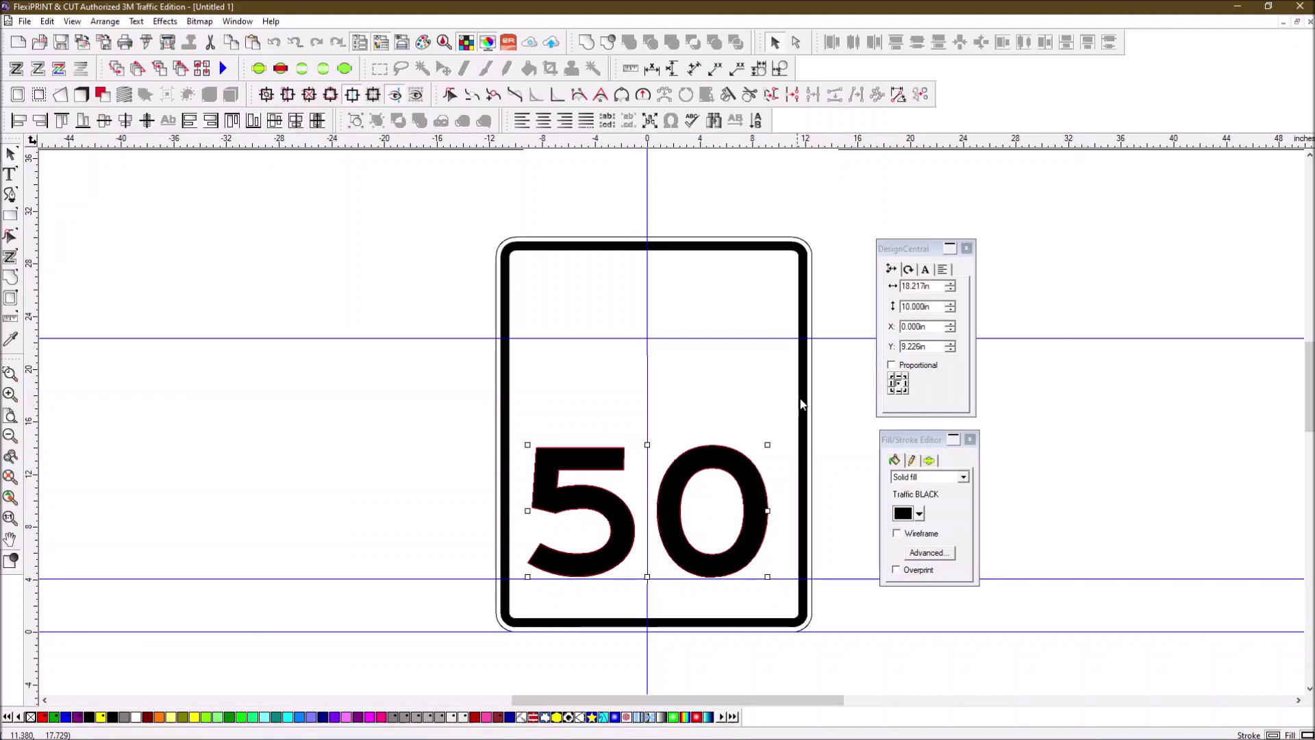
# Step: Realign the bottom of the resized 50 with the horizontal guide about 4 in above the sign's bottom edge
pyautogui.click(838, 392)
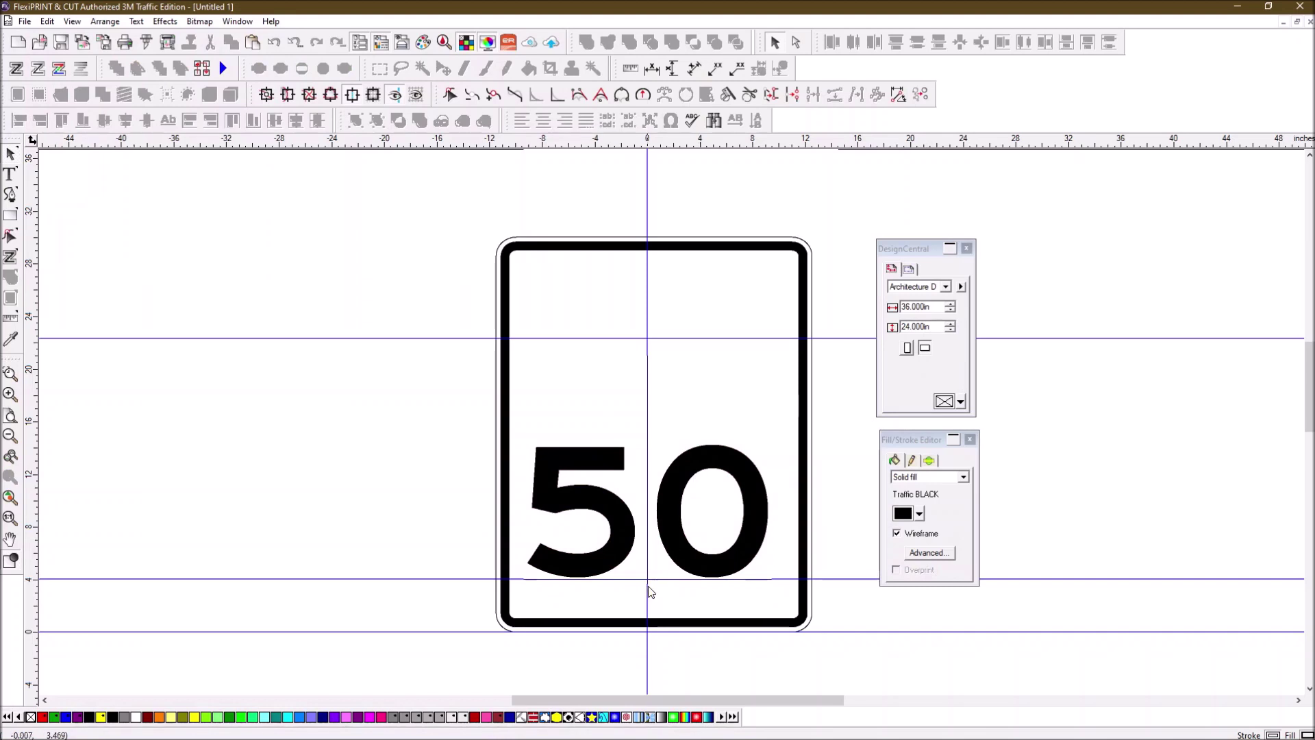
pyautogui.click(670, 580)
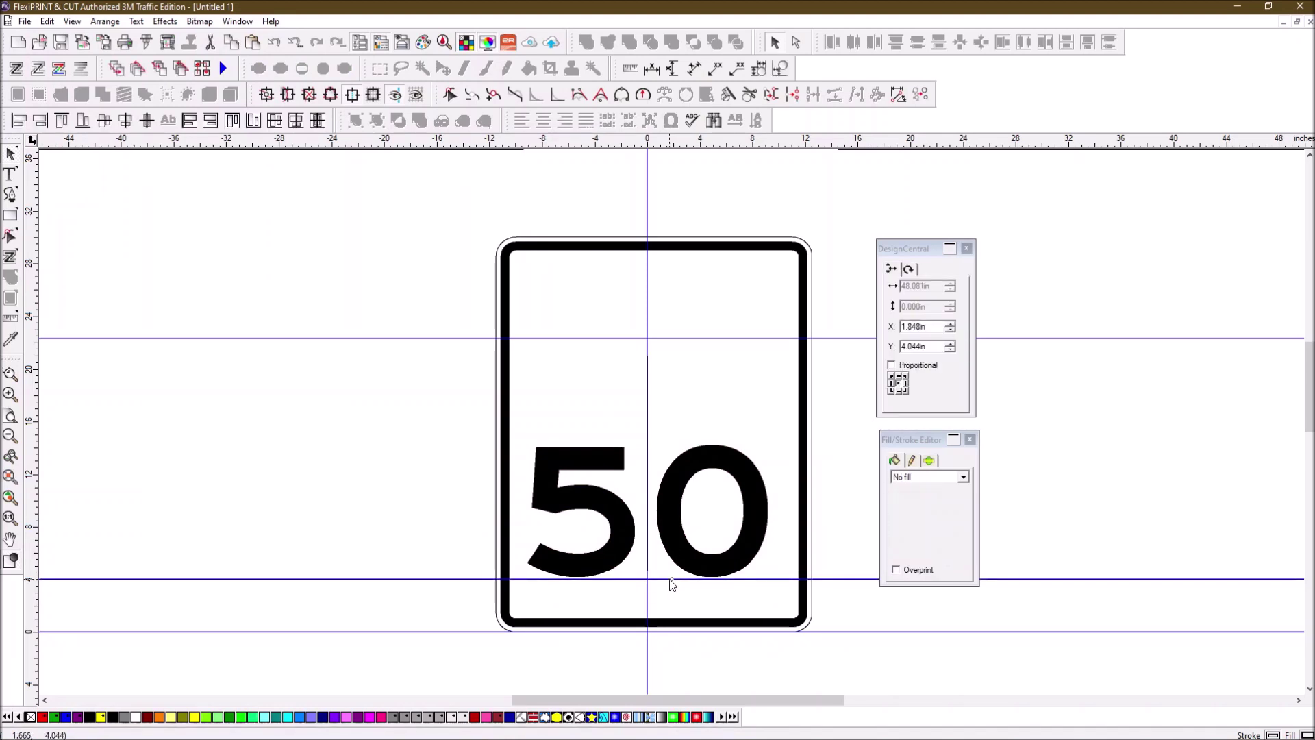
pyautogui.click(667, 504)
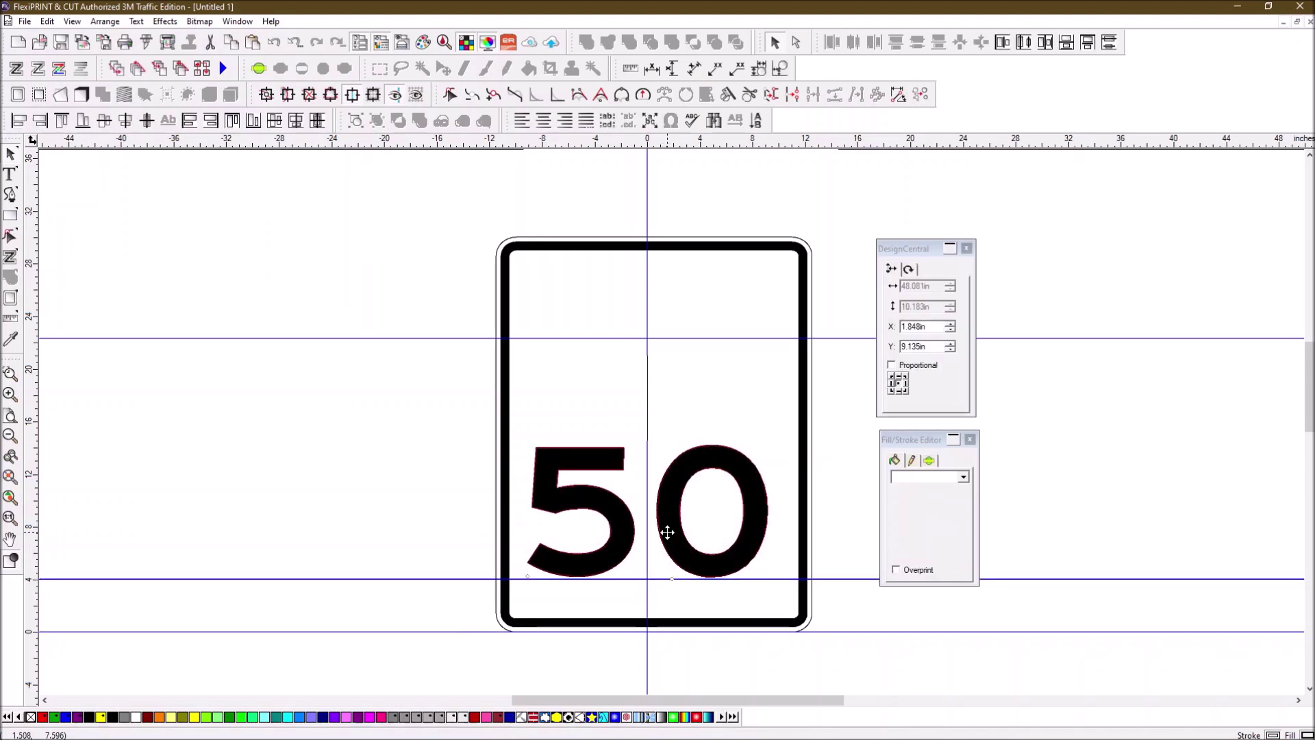
pyautogui.click(83, 122)
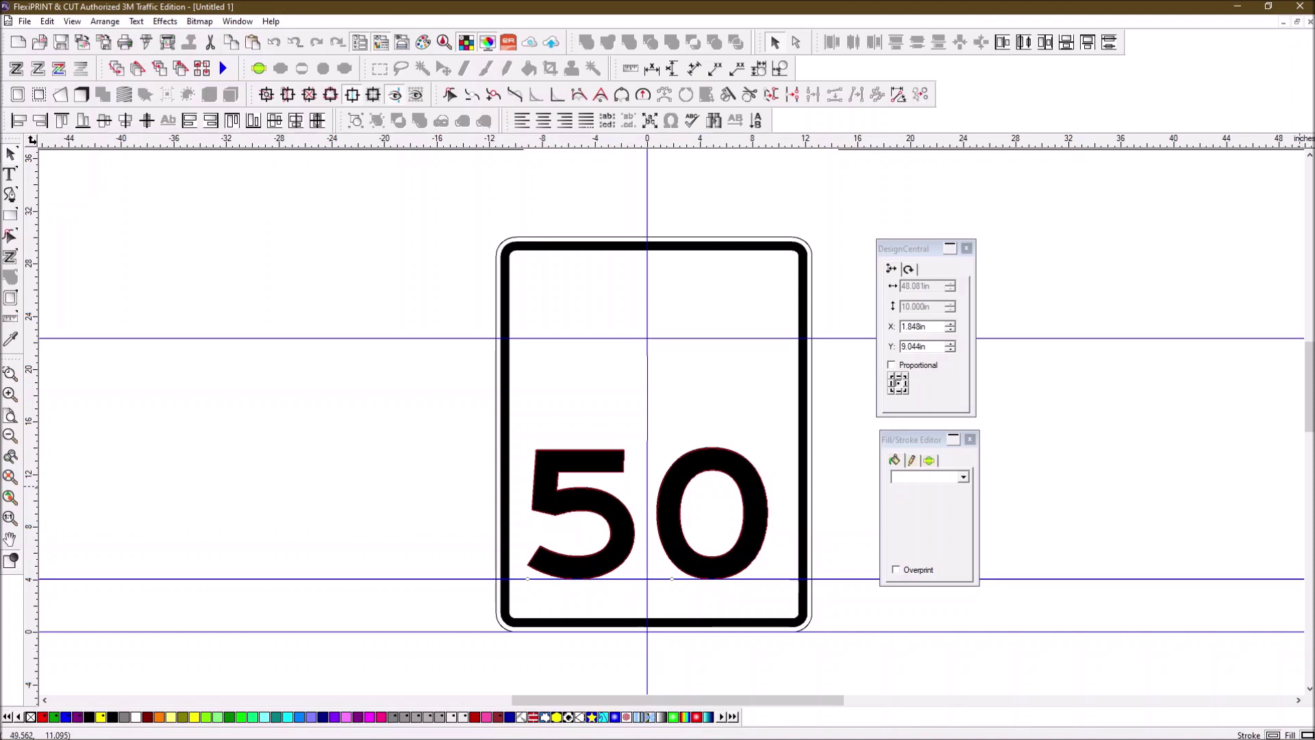
# Step: Check the top spacing in the specification image and add horizontal guides at the blank's top edge and about 4 in below it
pyautogui.hotkey('alt', 'Tab')
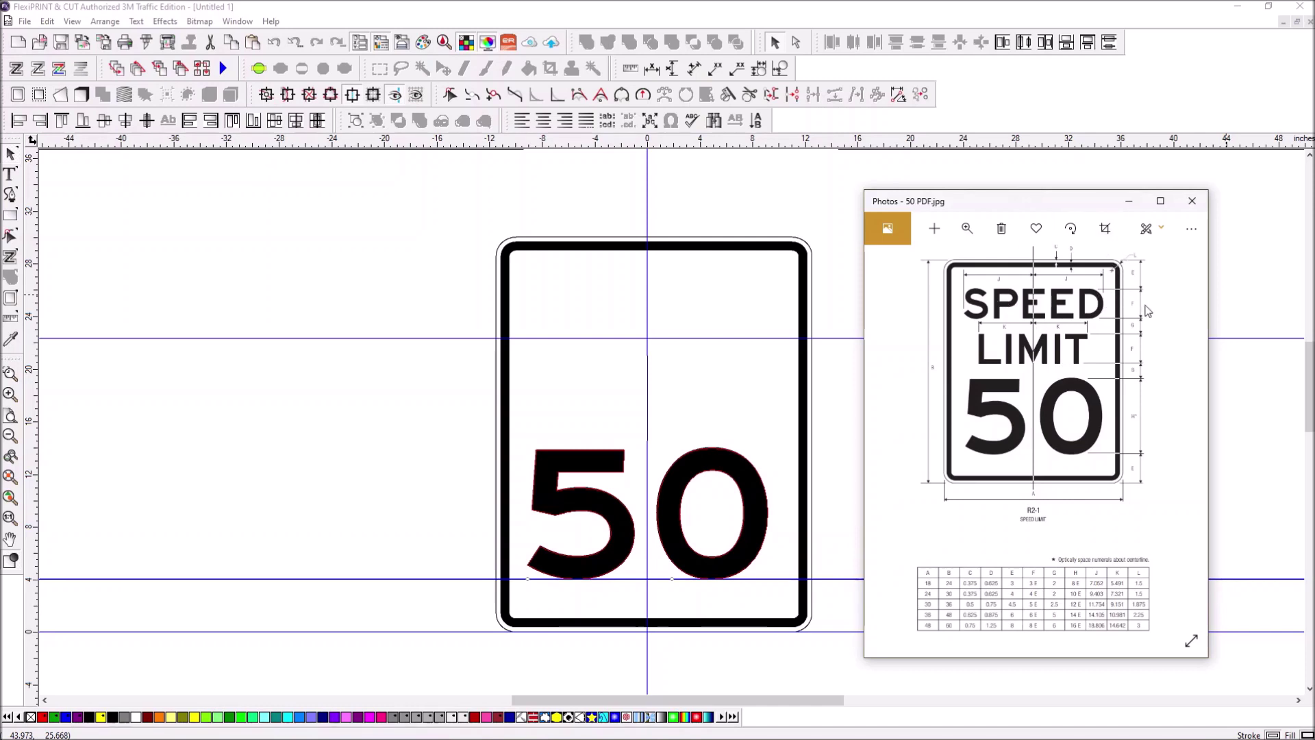
pyautogui.click(836, 261)
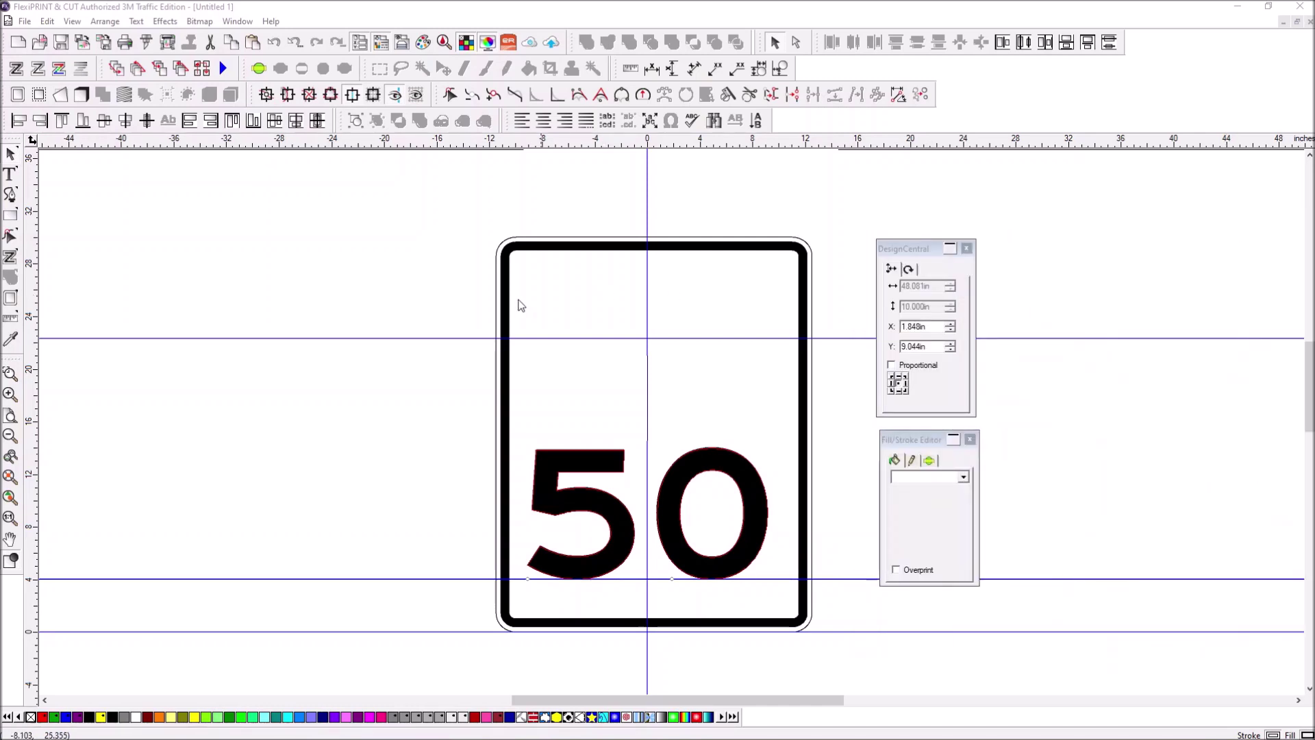
pyautogui.moveTo(356, 142); pyautogui.dragTo(341, 243)
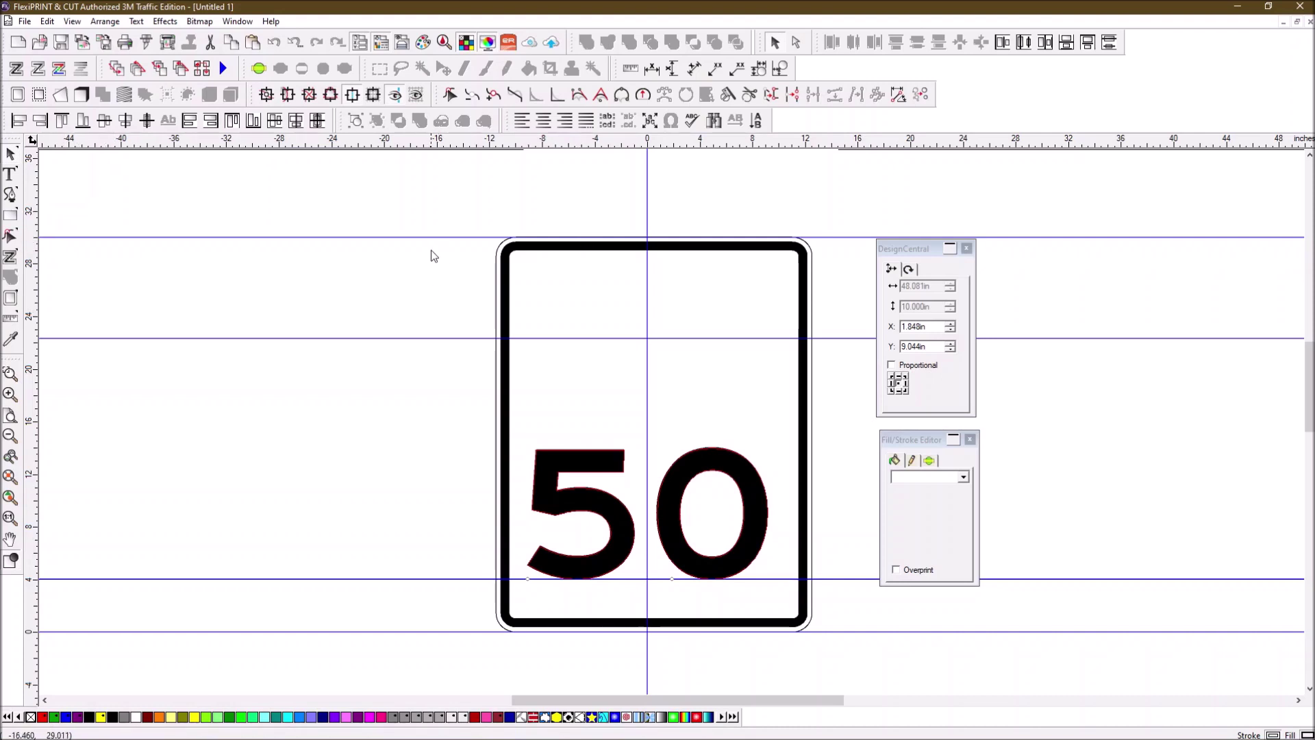
pyautogui.moveTo(259, 143); pyautogui.dragTo(238, 295)
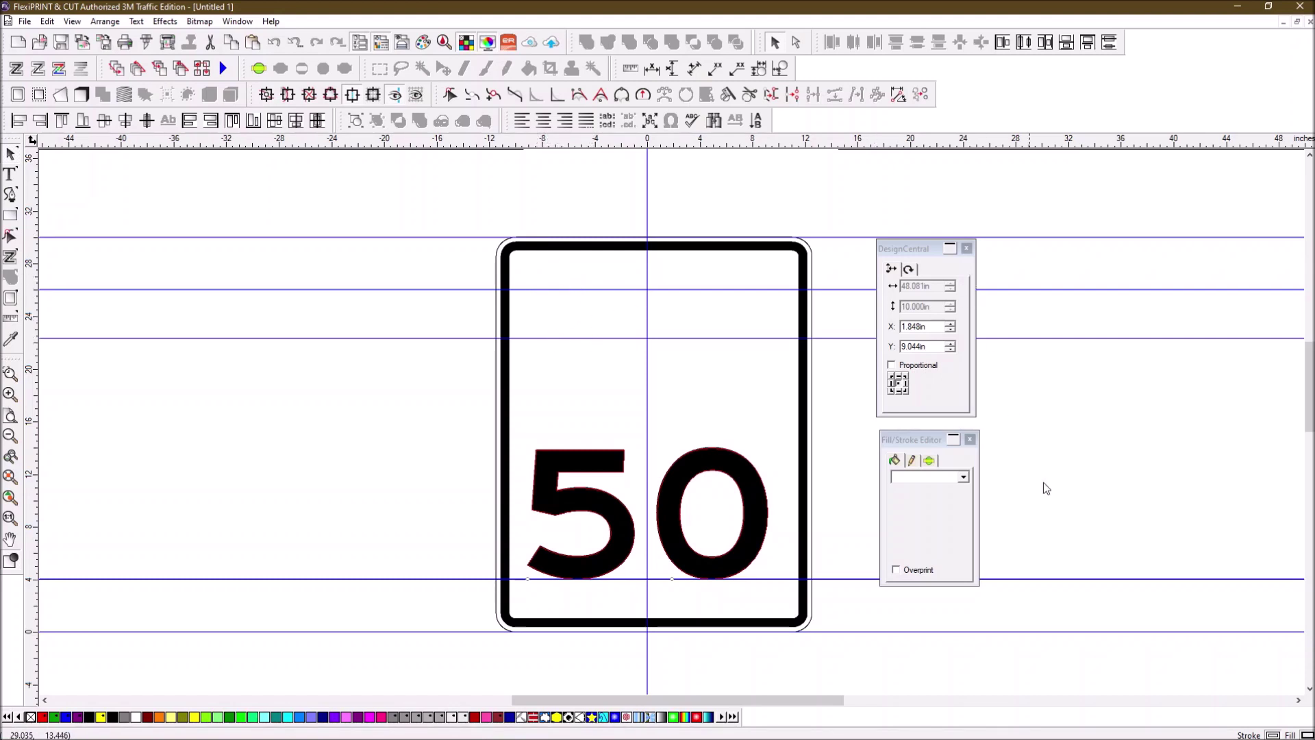
# Step: Check the lettering height in the specification image, then add the text SPEED at 4 in high in the sign's upper area
pyautogui.moveTo(1314, 226); pyautogui.dragTo(945, 191)
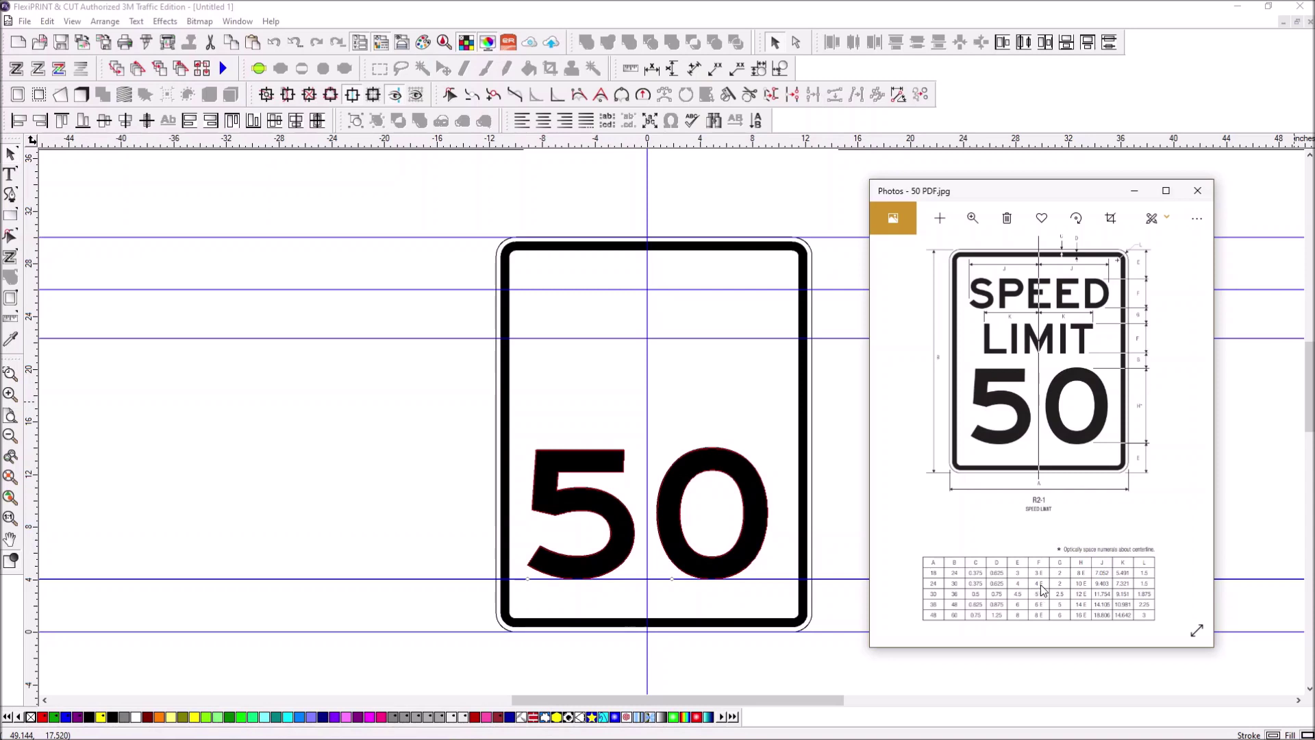
pyautogui.click(1135, 191)
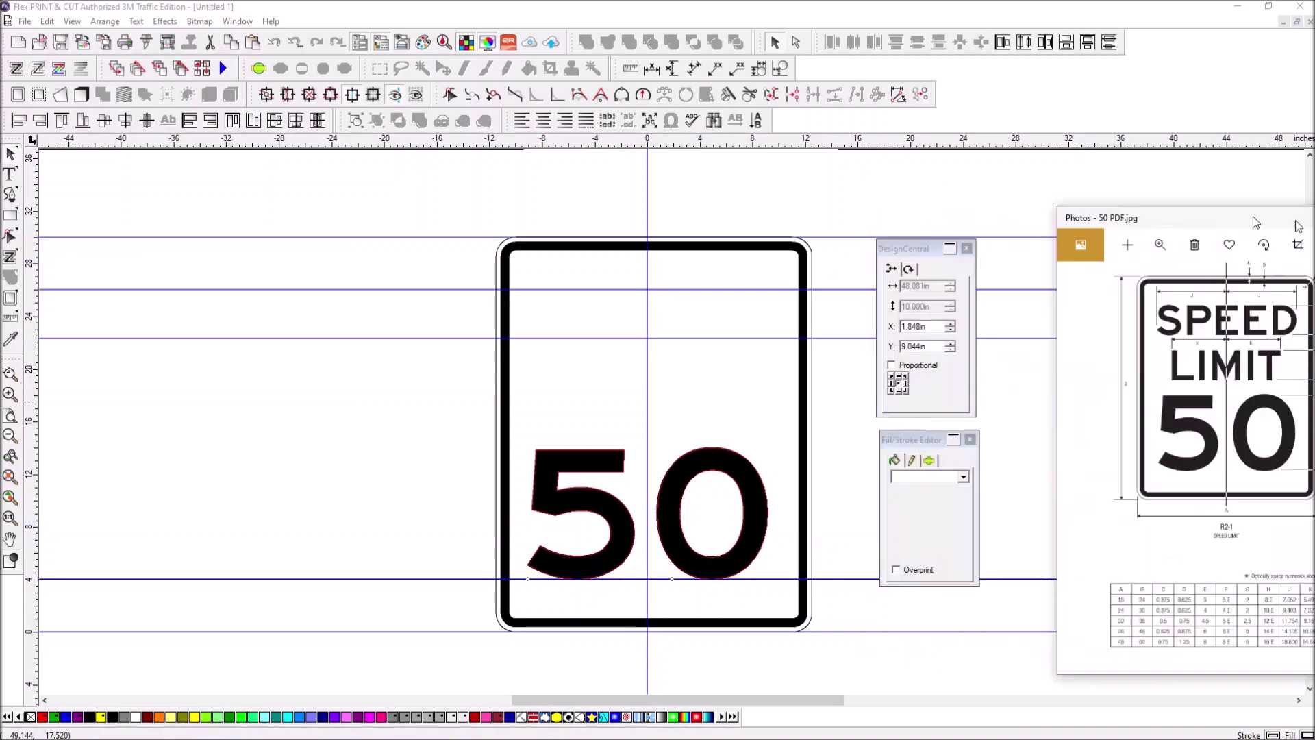
pyautogui.click(10, 177)
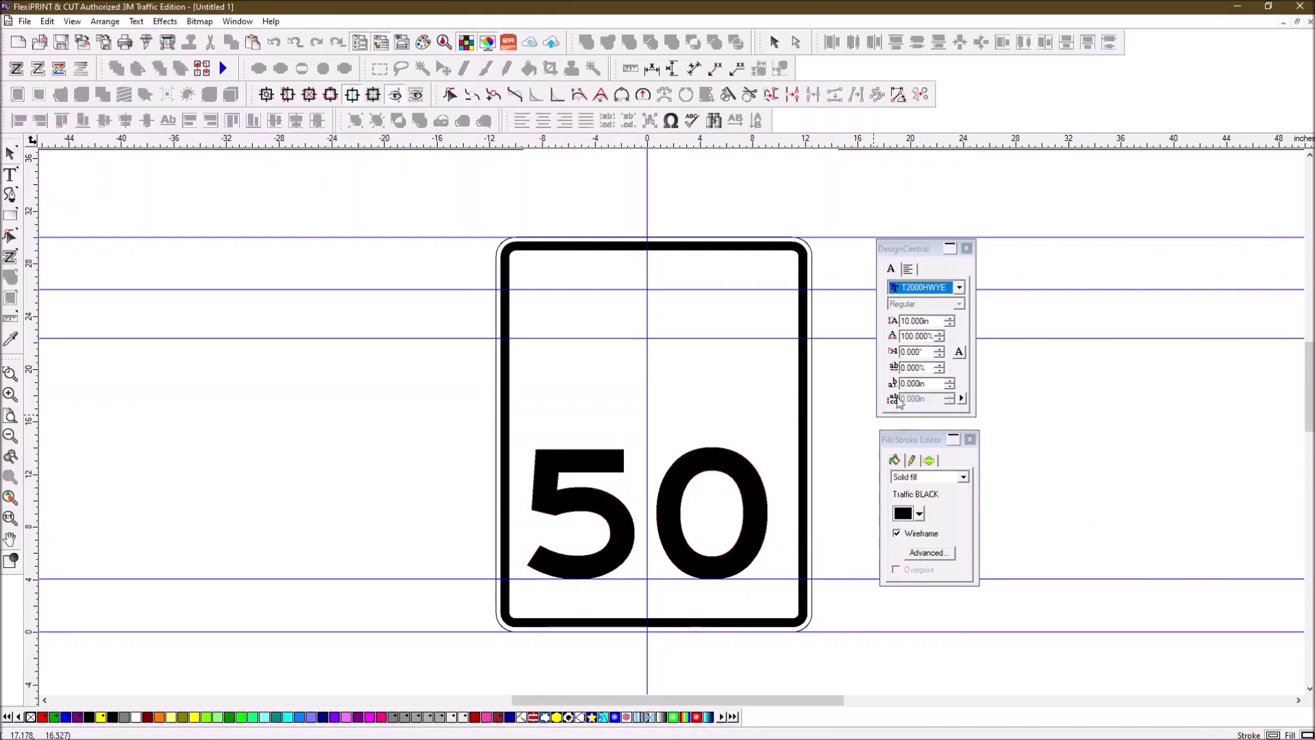
pyautogui.doubleClick(937, 321)
pyautogui.write('4')
pyautogui.press('Return')
pyautogui.click(578, 304)
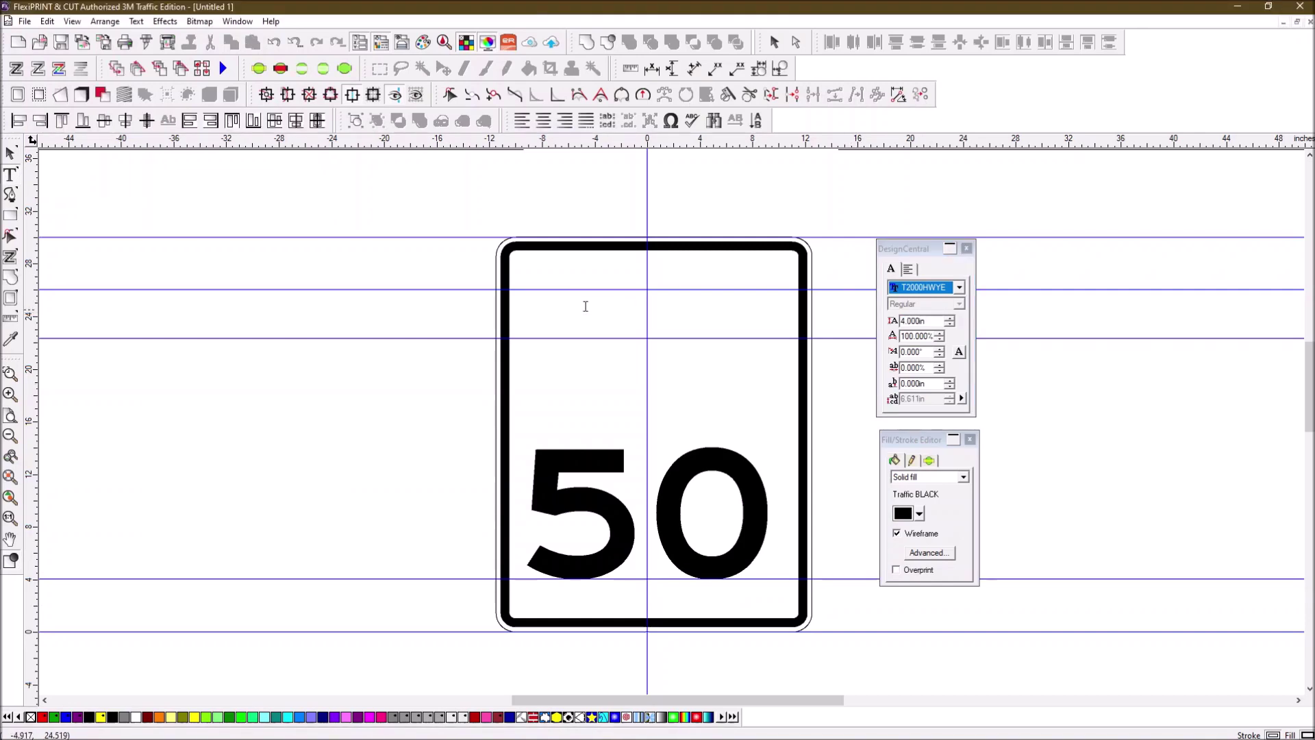
pyautogui.write('SPEED')
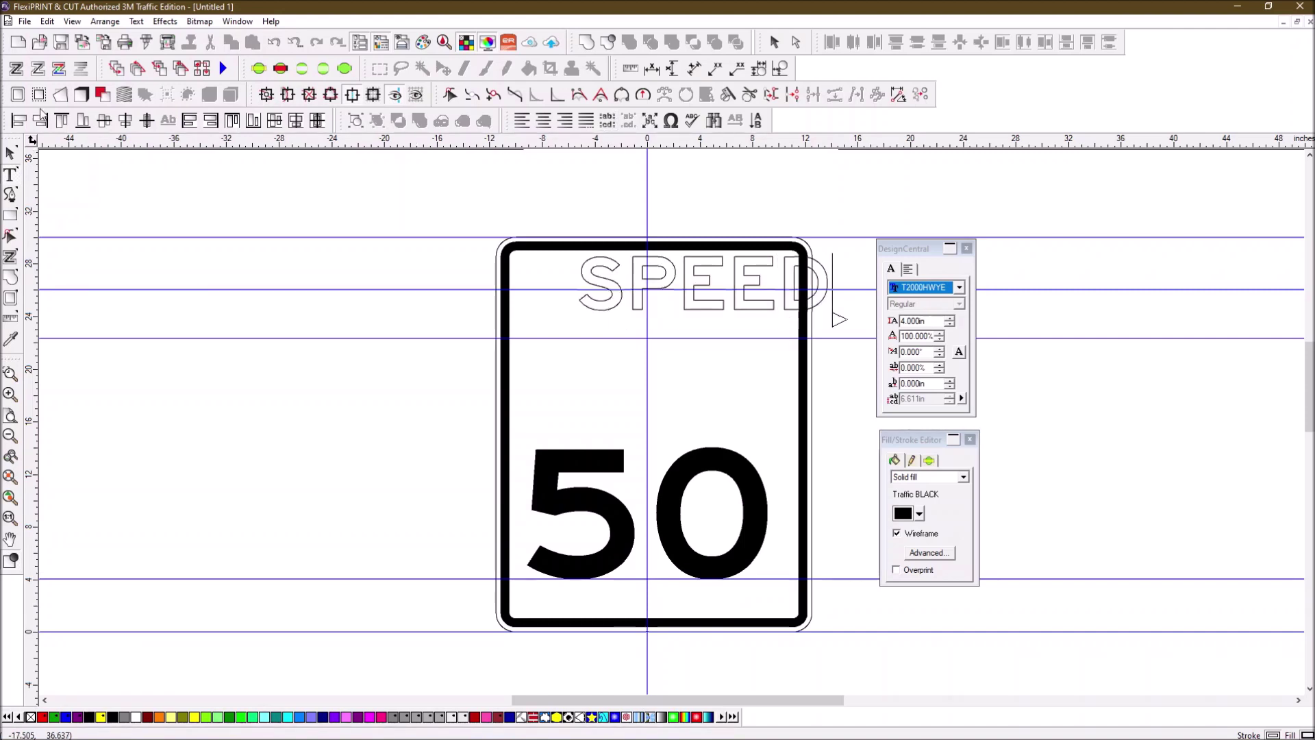
# Step: Turn off the wireframe display of the SPEED text to show its solid Traffic BLACK fill
pyautogui.click(11, 155)
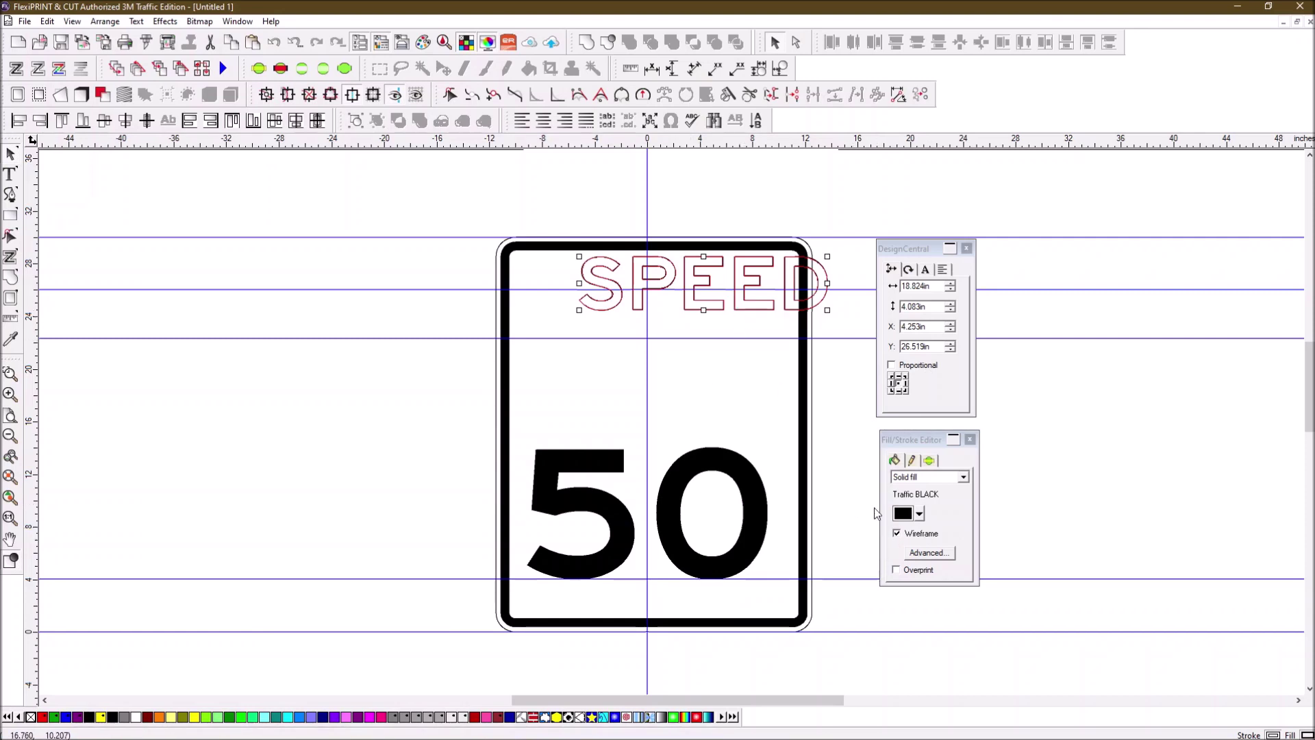
pyautogui.click(896, 534)
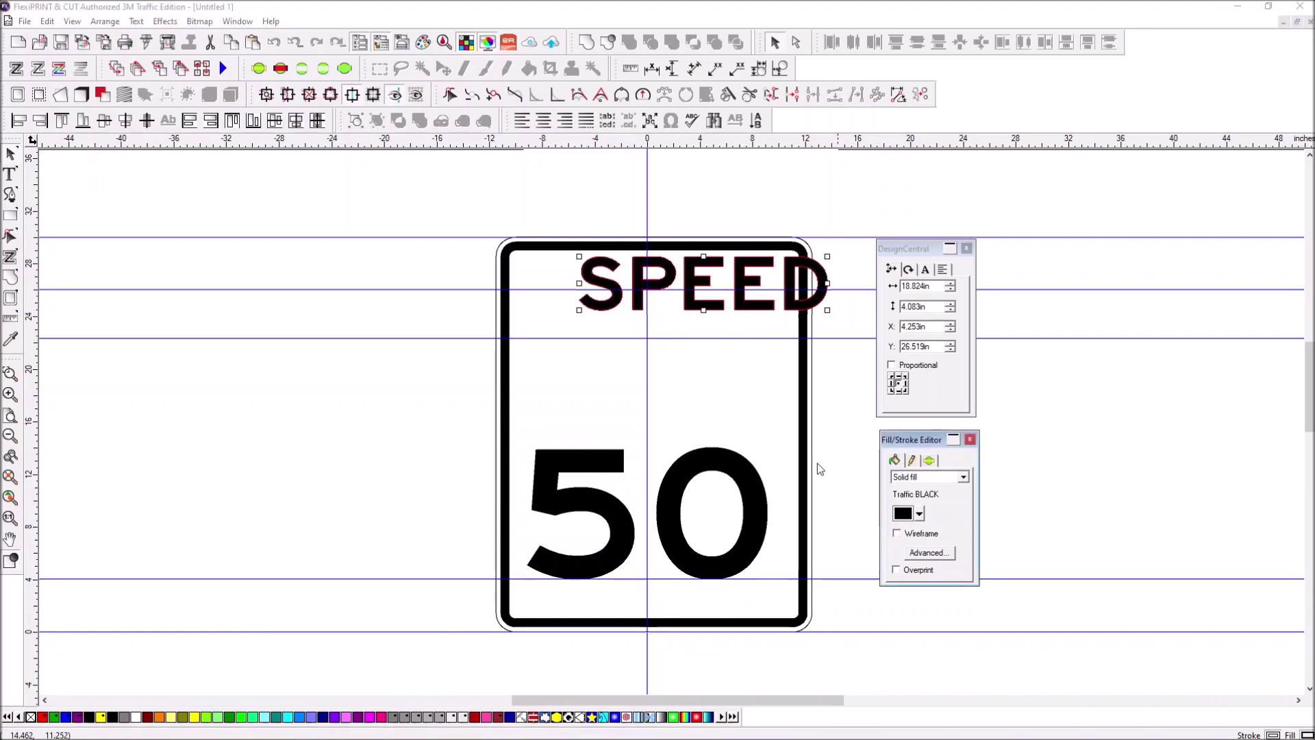
pyautogui.click(730, 387)
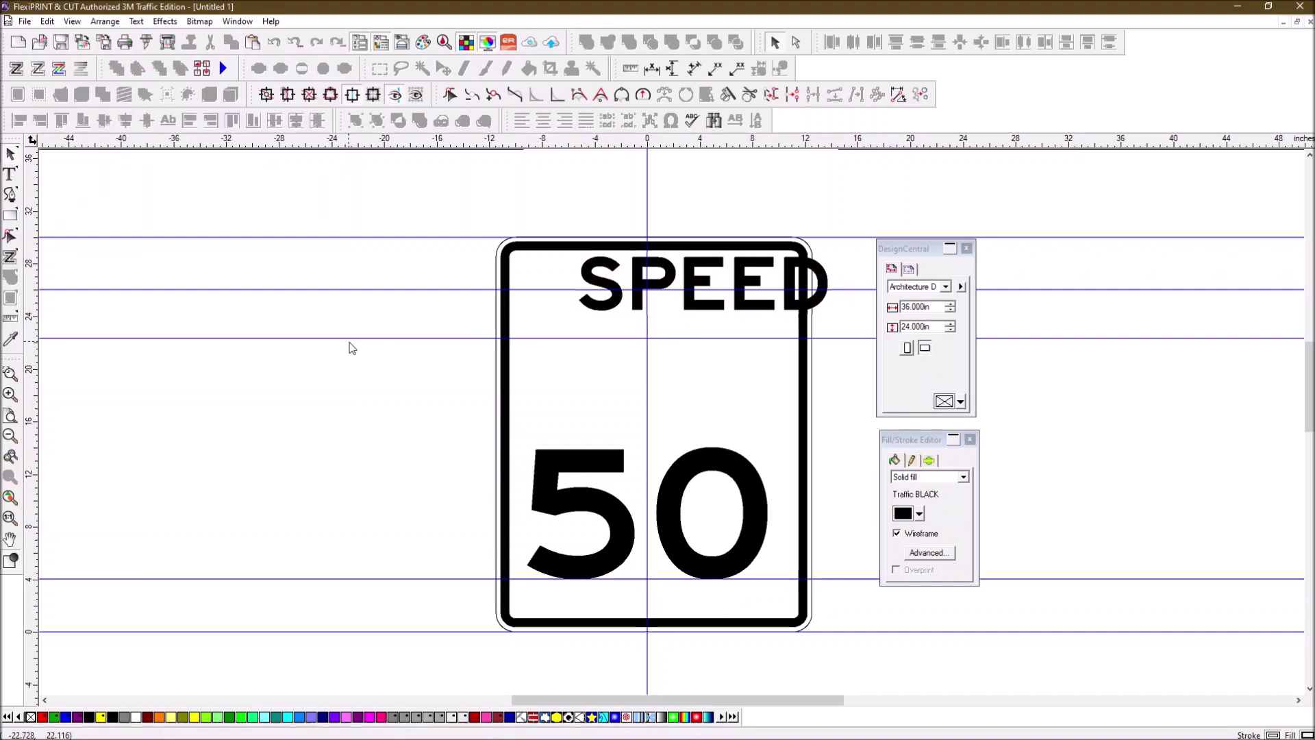
# Step: Align the top of the SPEED text with the horizontal guide about 4 in below the sign's top edge
pyautogui.click(380, 290)
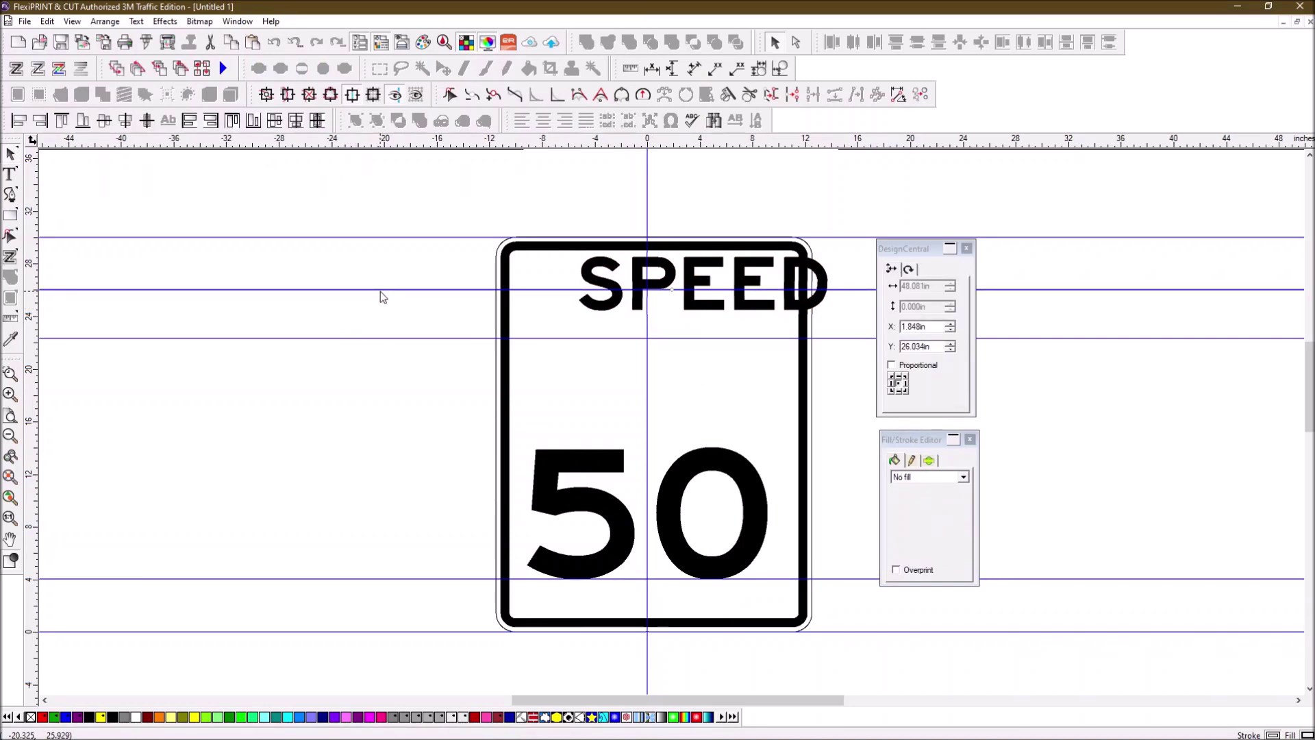
pyautogui.click(596, 271)
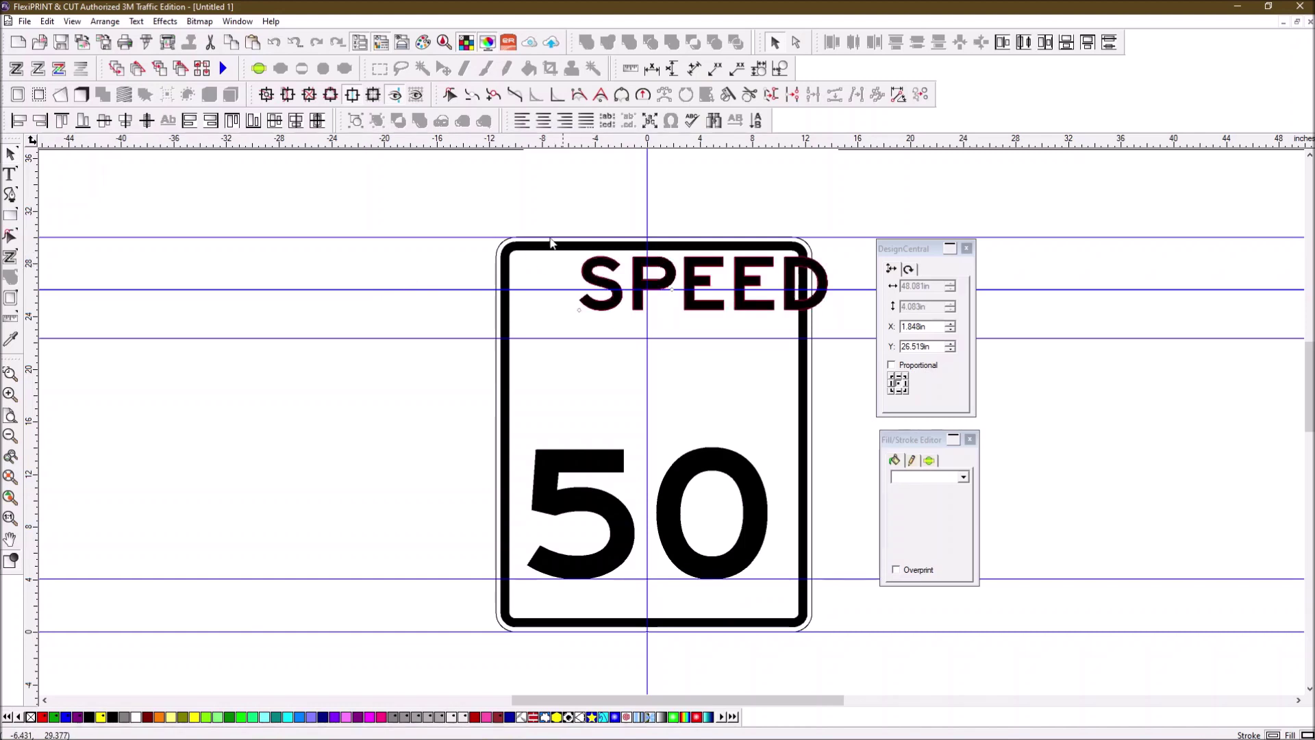
pyautogui.click(61, 121)
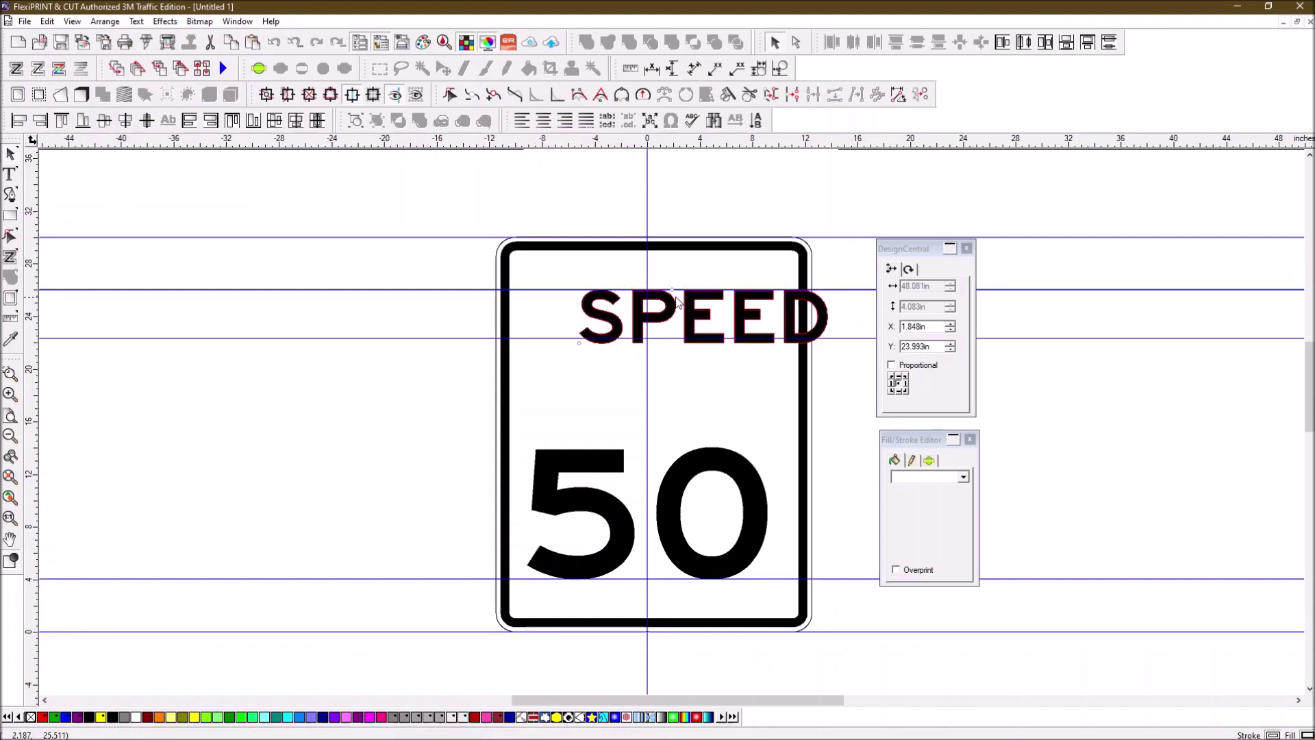
# Step: Centre the SPEED text horizontally on the vertical guide through the middle of the sign
pyautogui.click(441, 364)
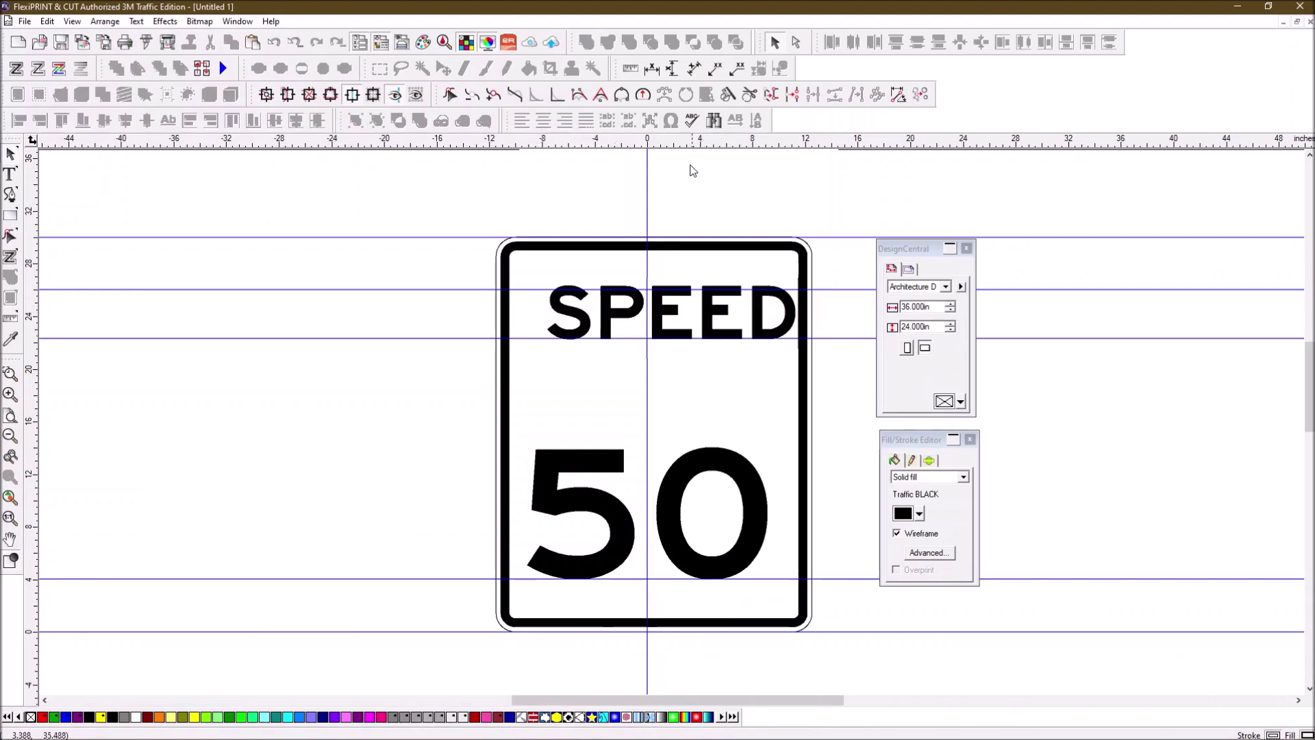
pyautogui.click(663, 314)
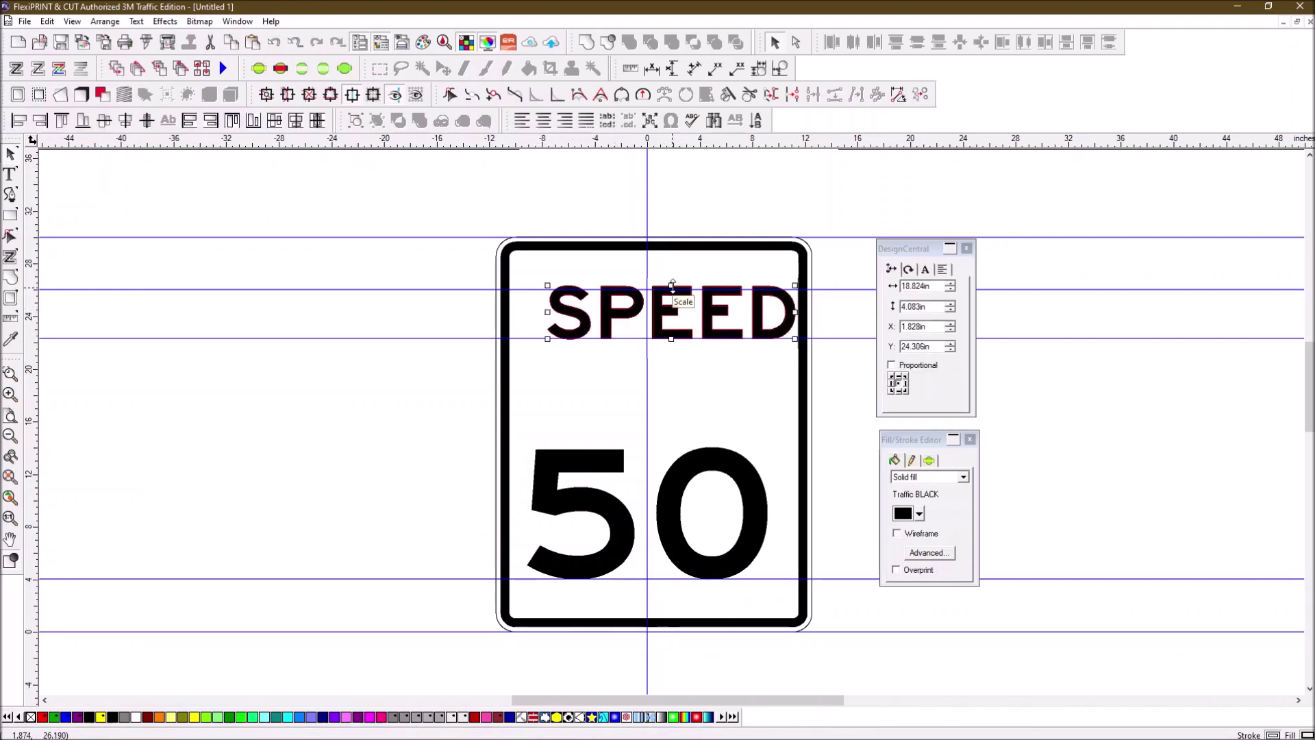
pyautogui.moveTo(786, 316); pyautogui.dragTo(785, 315)
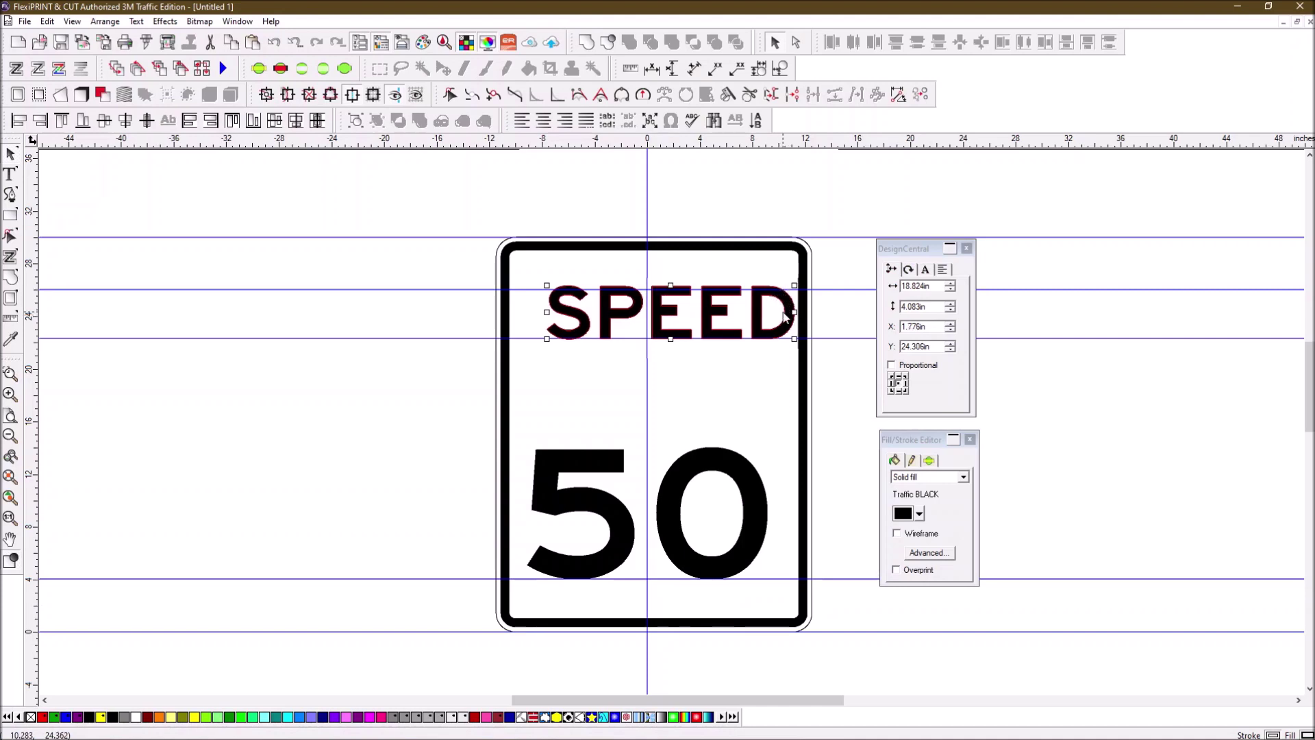
pyautogui.press('c')
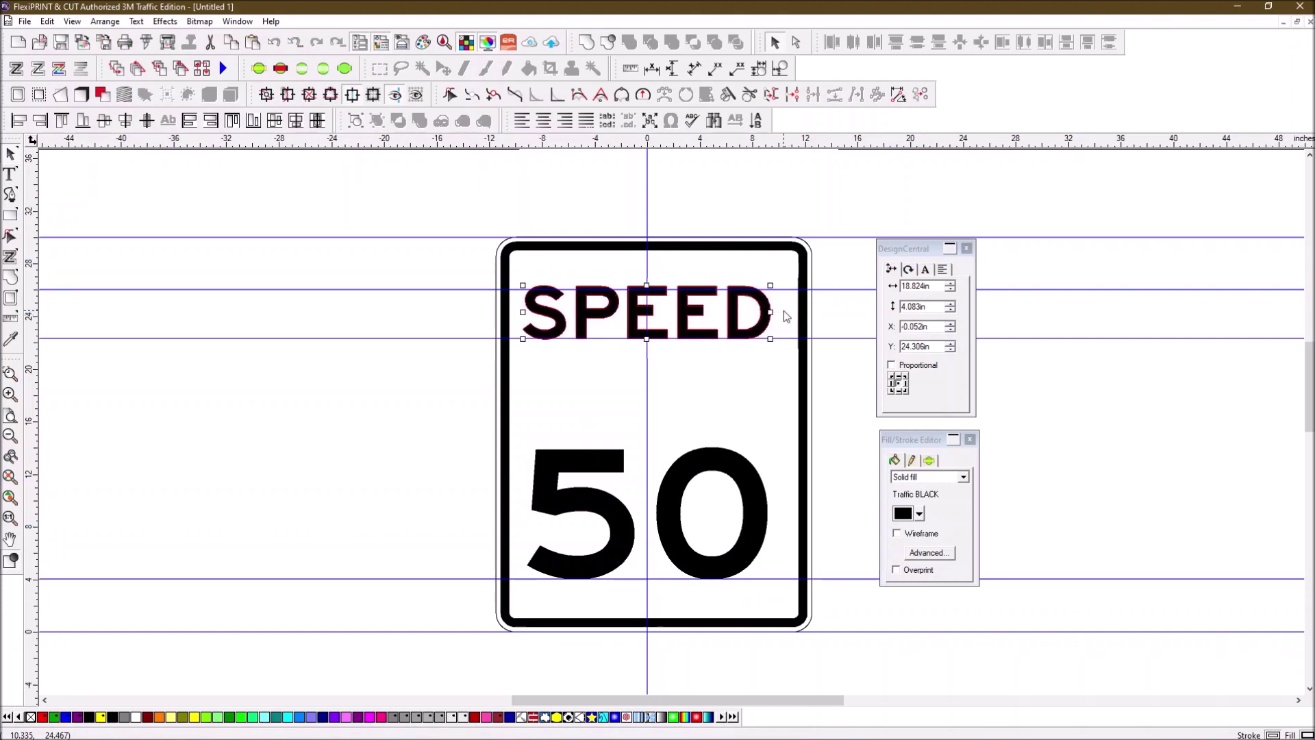
pyautogui.click(756, 266)
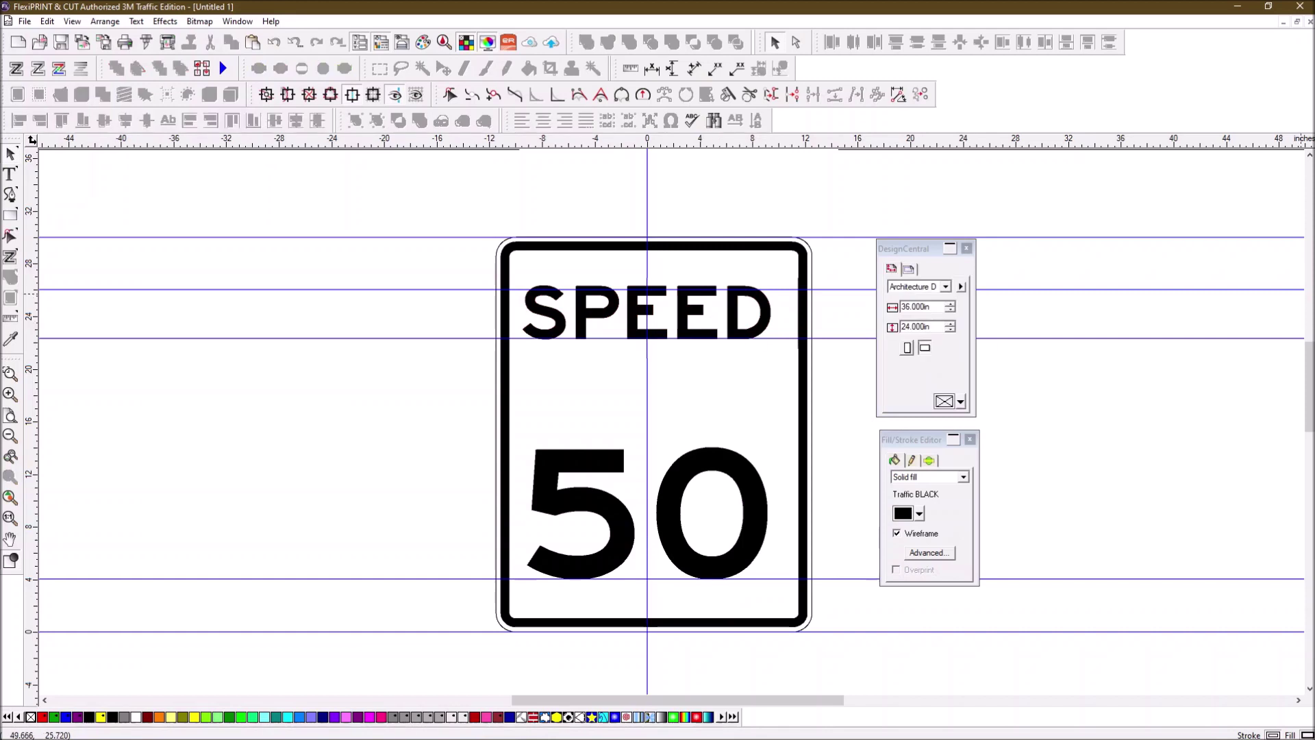
# Step: Check the SPEED lettering dimensions in the specification image, then set the SPEED text to 18.806 in wide and 4 in high
pyautogui.moveTo(1314, 180); pyautogui.dragTo(900, 180)
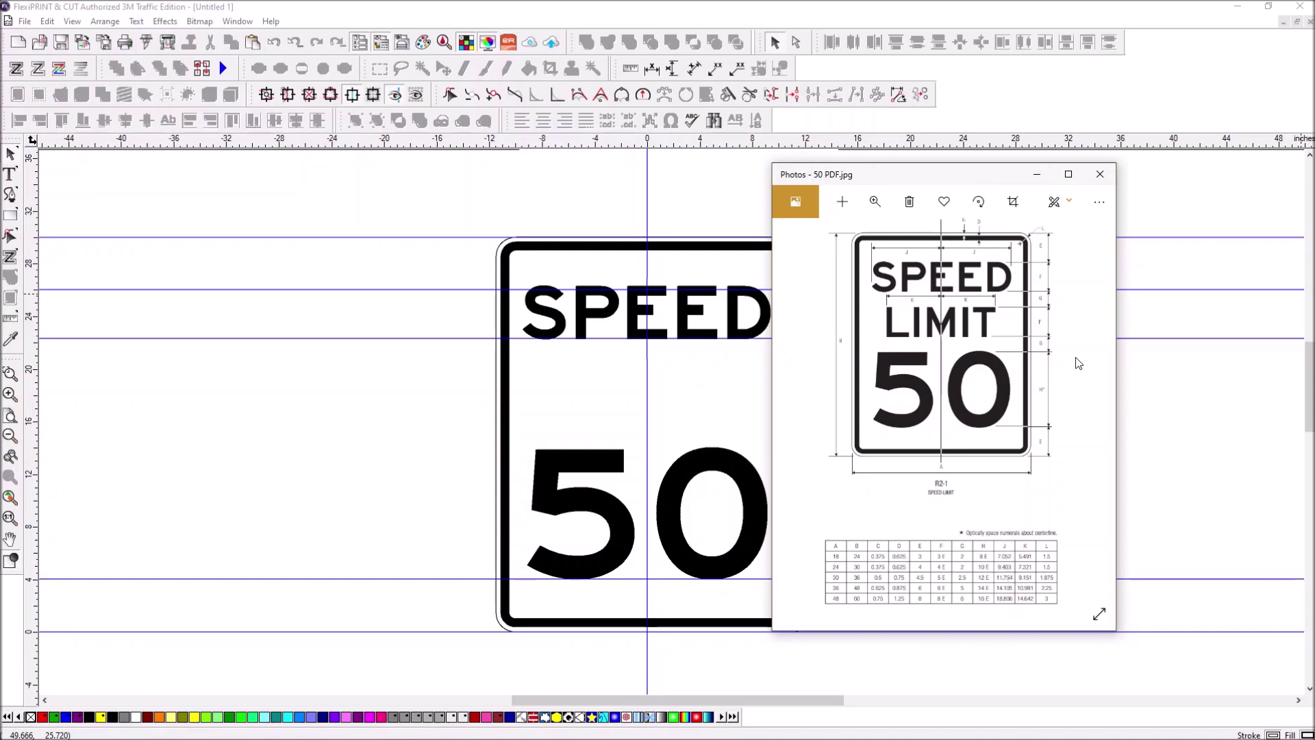
pyautogui.click(1036, 174)
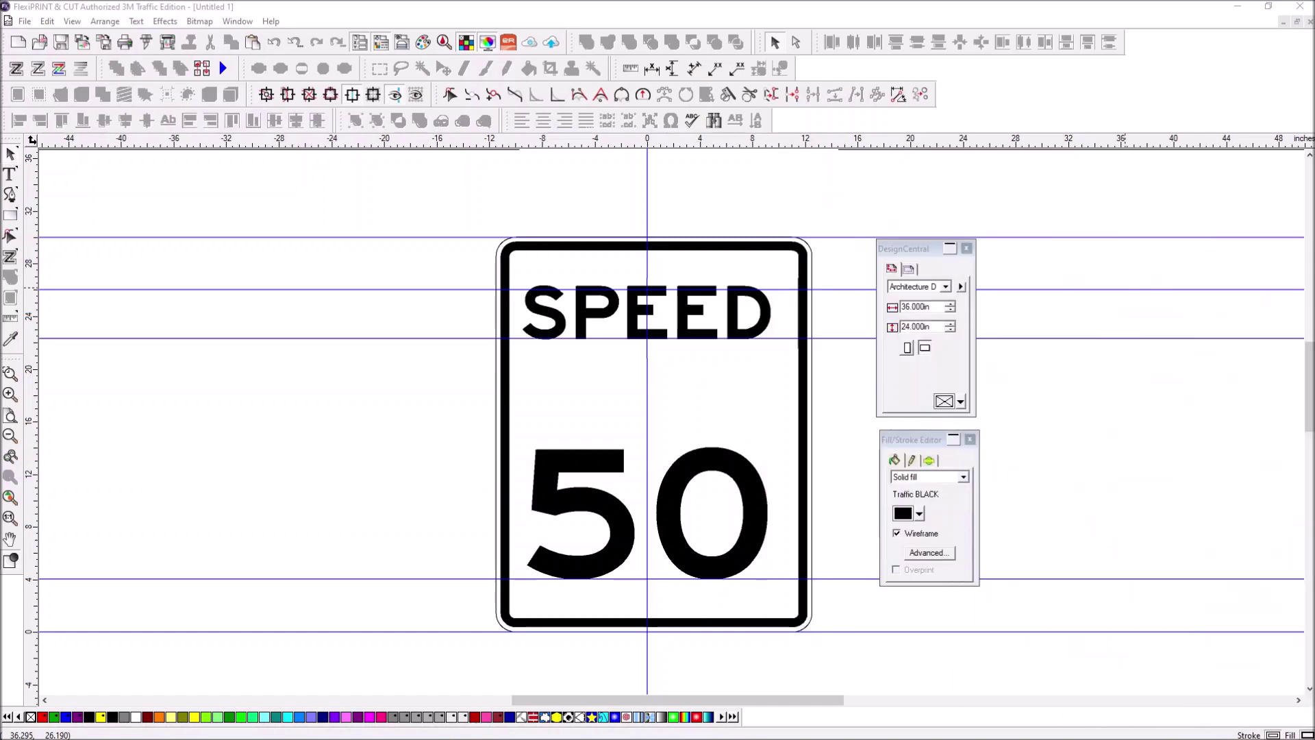
pyautogui.click(10, 174)
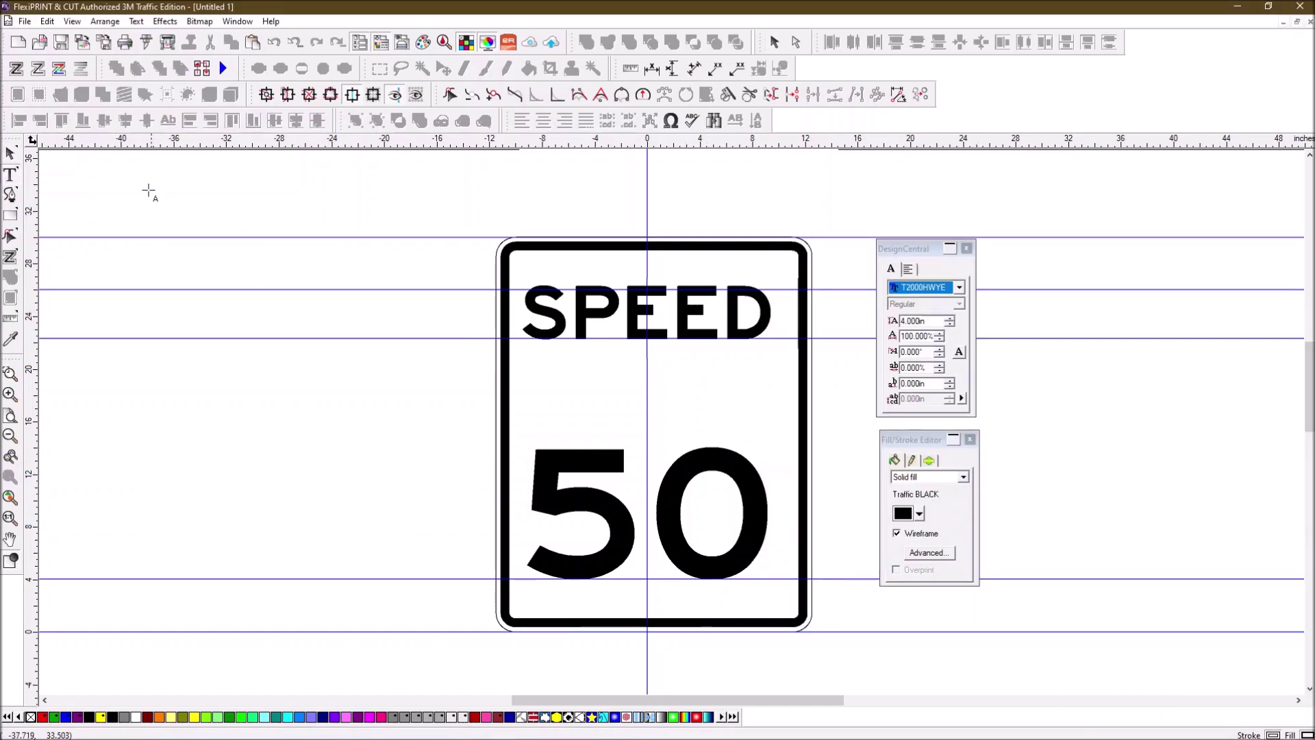
pyautogui.click(10, 153)
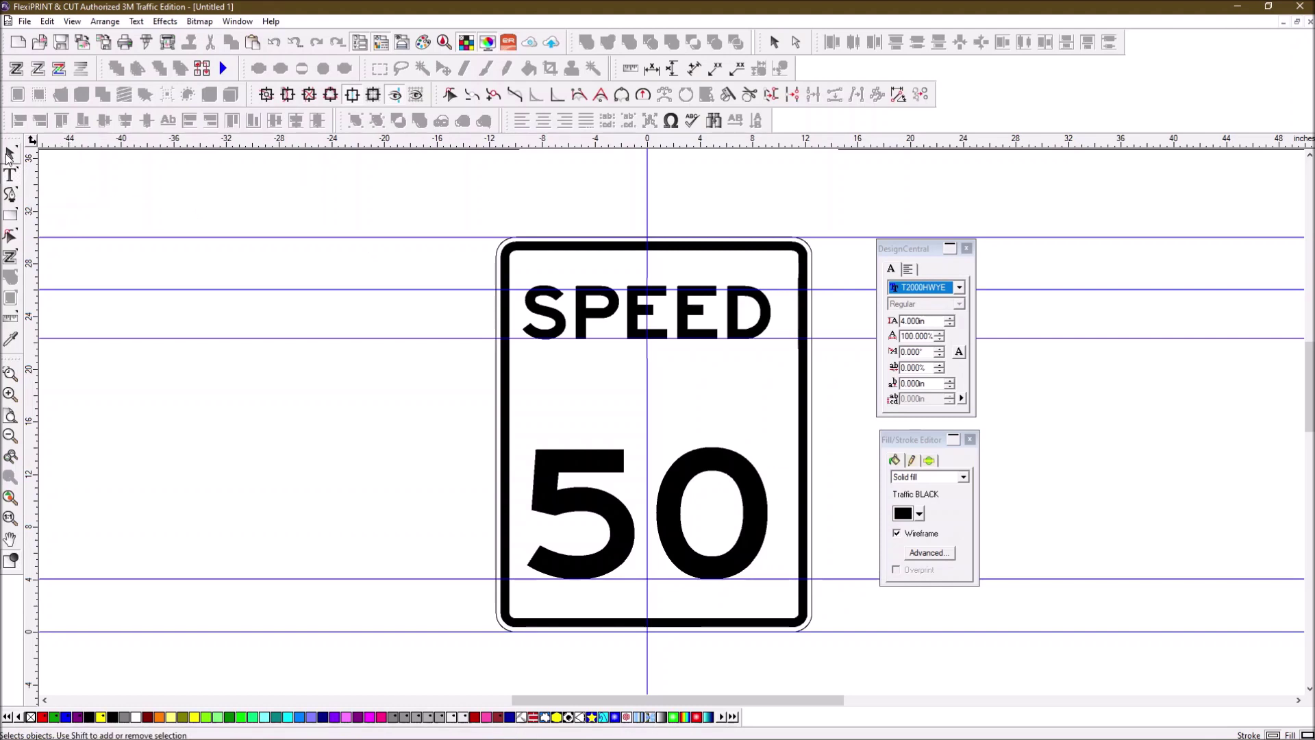
pyautogui.click(689, 314)
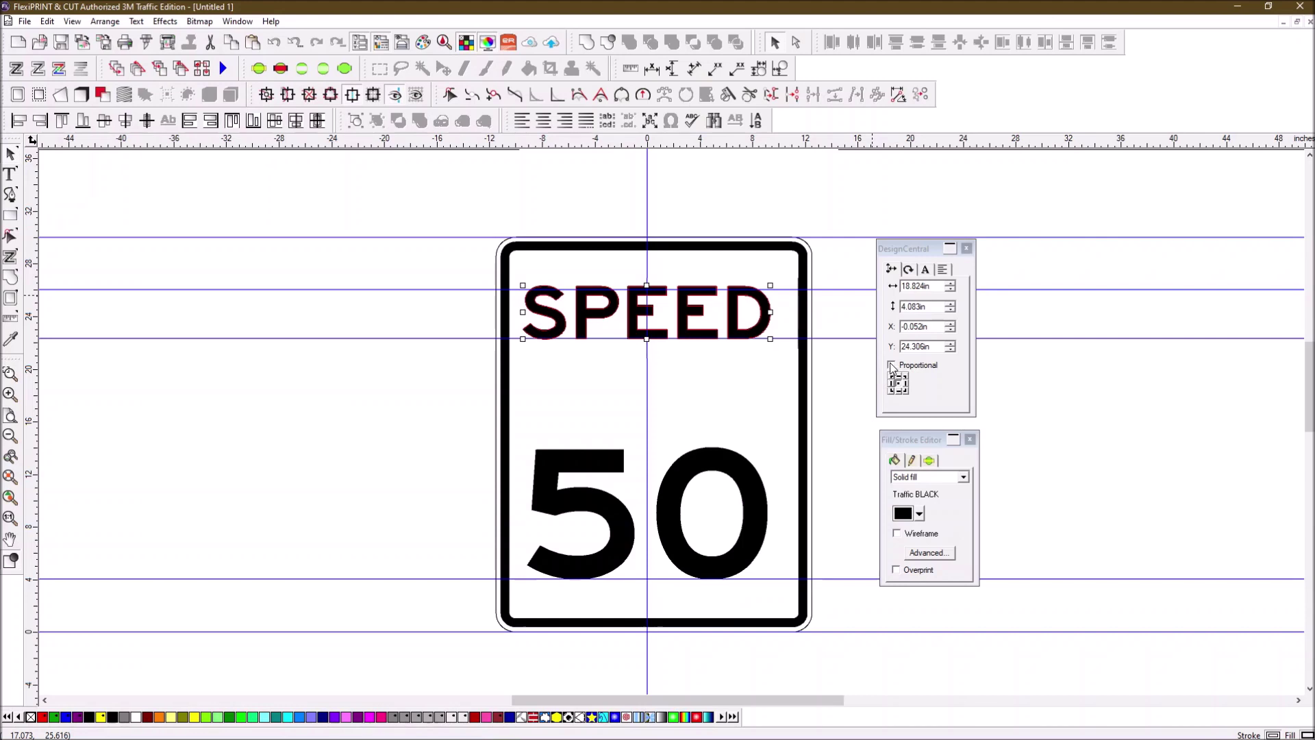
pyautogui.doubleClick(935, 287)
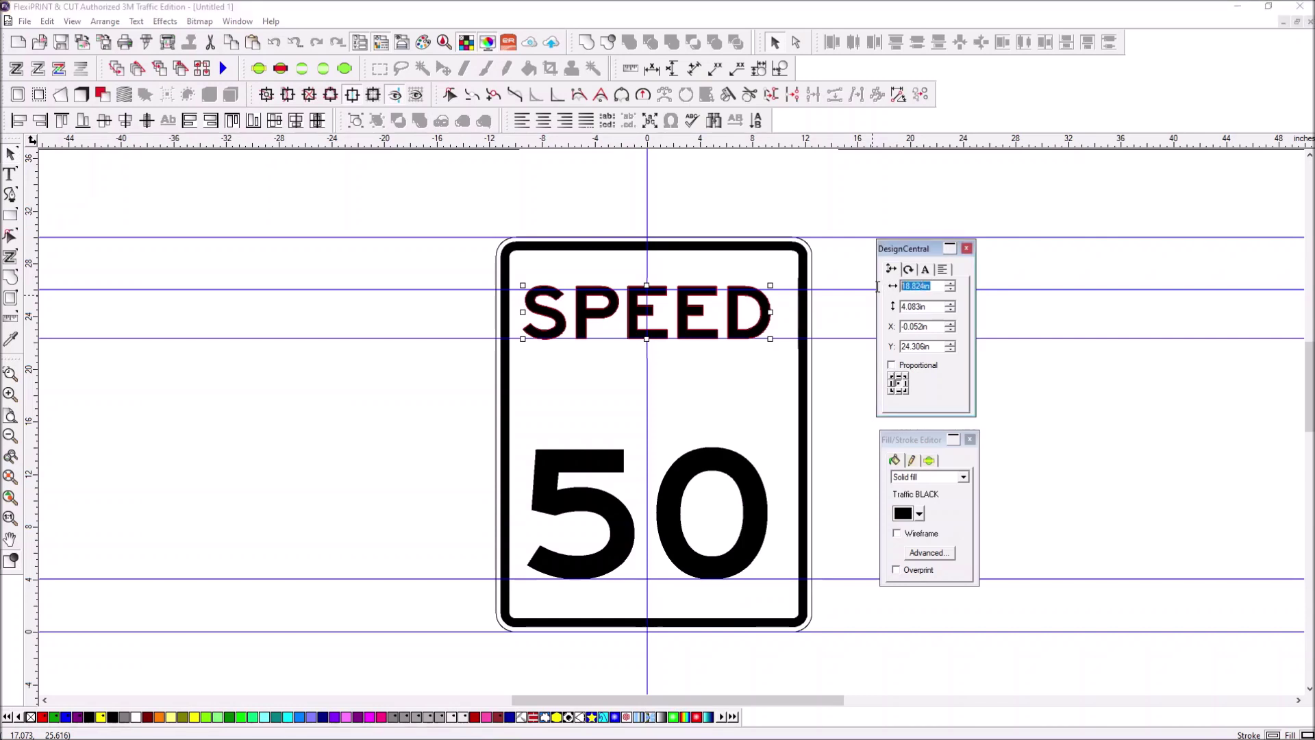
pyautogui.write('18.8')
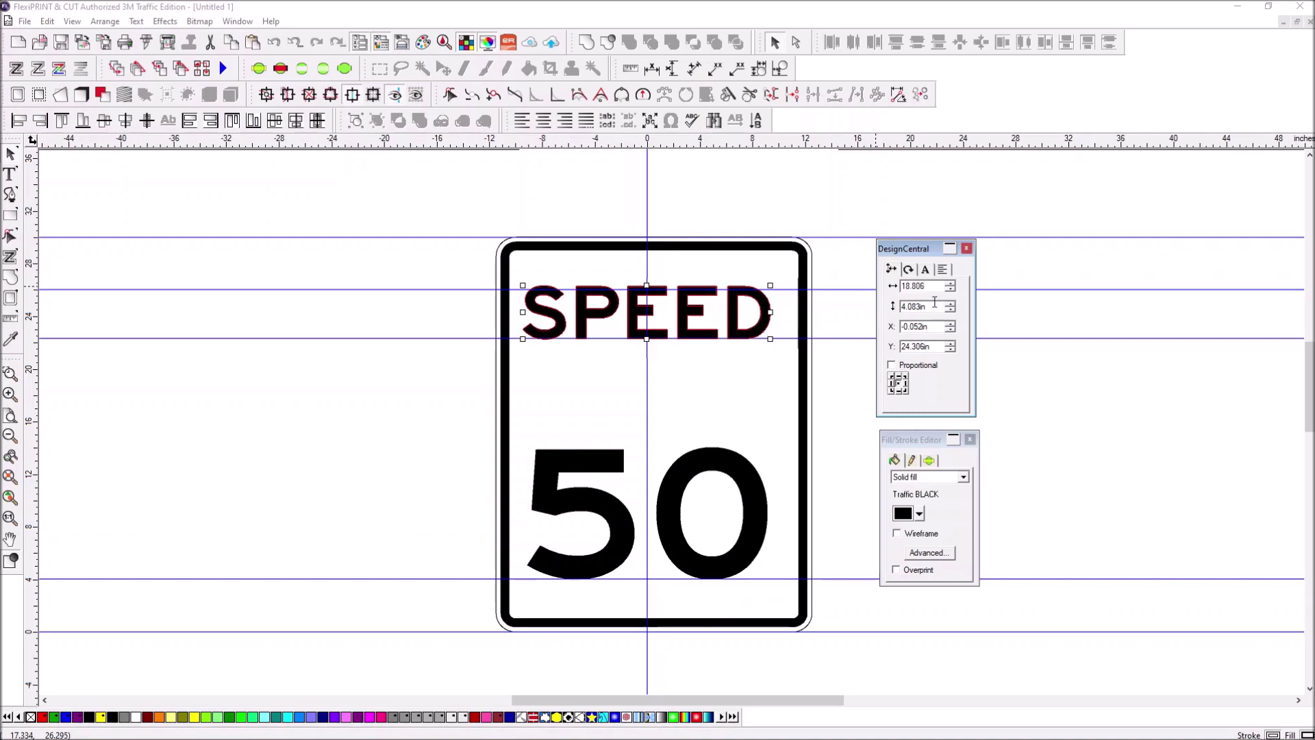
pyautogui.moveTo(933, 307); pyautogui.dragTo(893, 313)
pyautogui.write('4')
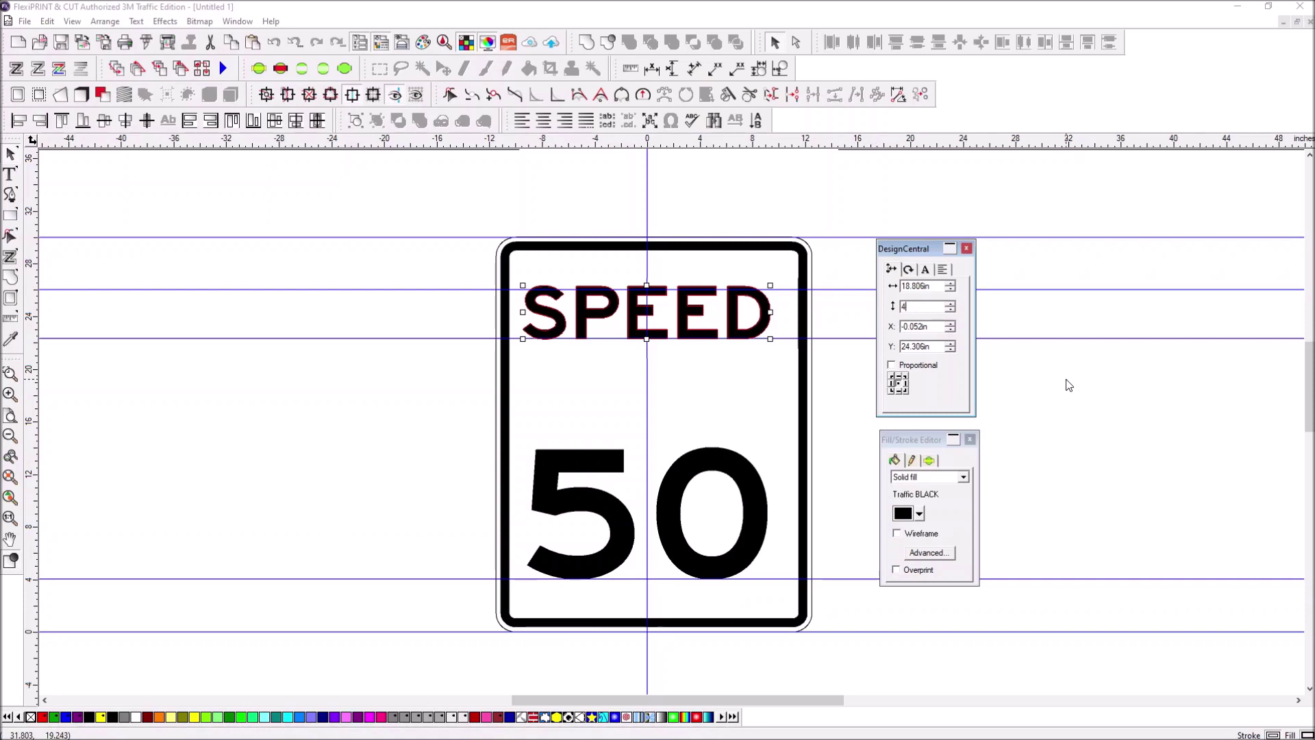
pyautogui.press('Return')
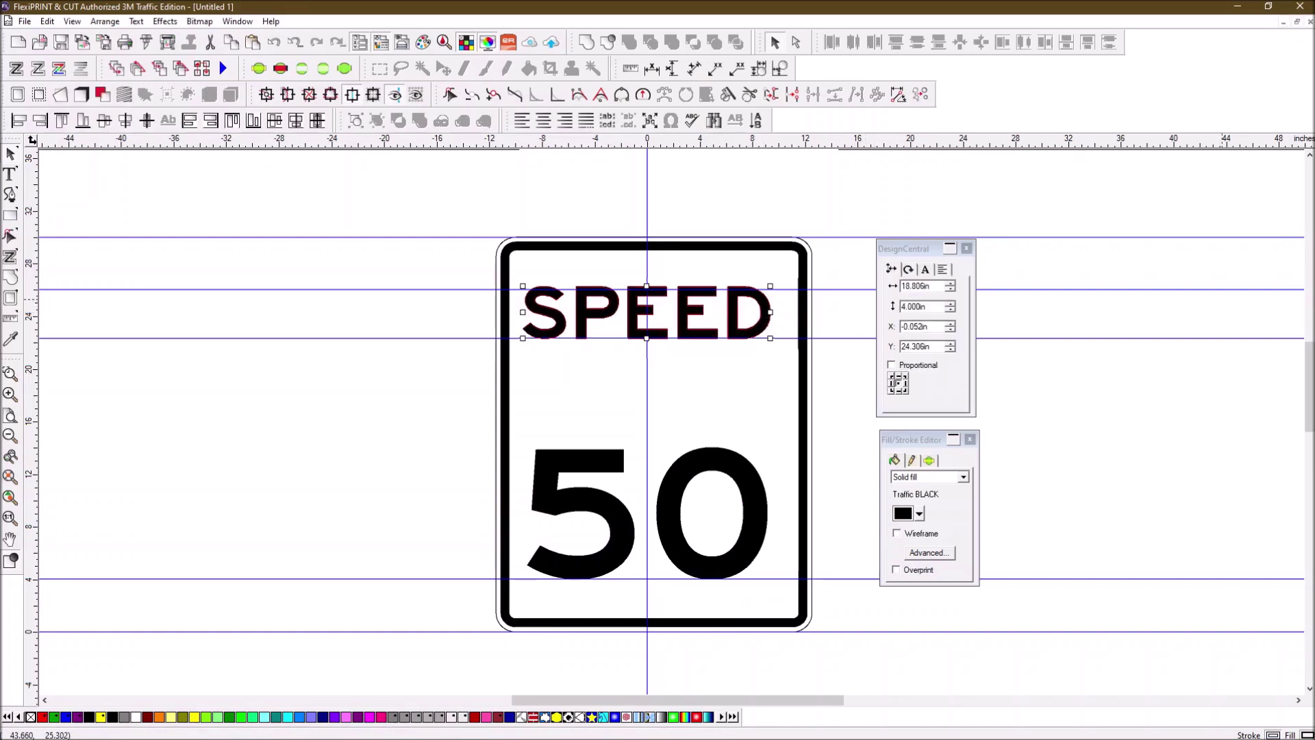
# Step: Check the lettering dimensions in the specification image, then add the text LIMIT at 4 in high between SPEED and 50
pyautogui.hotkey('alt', 'Tab')
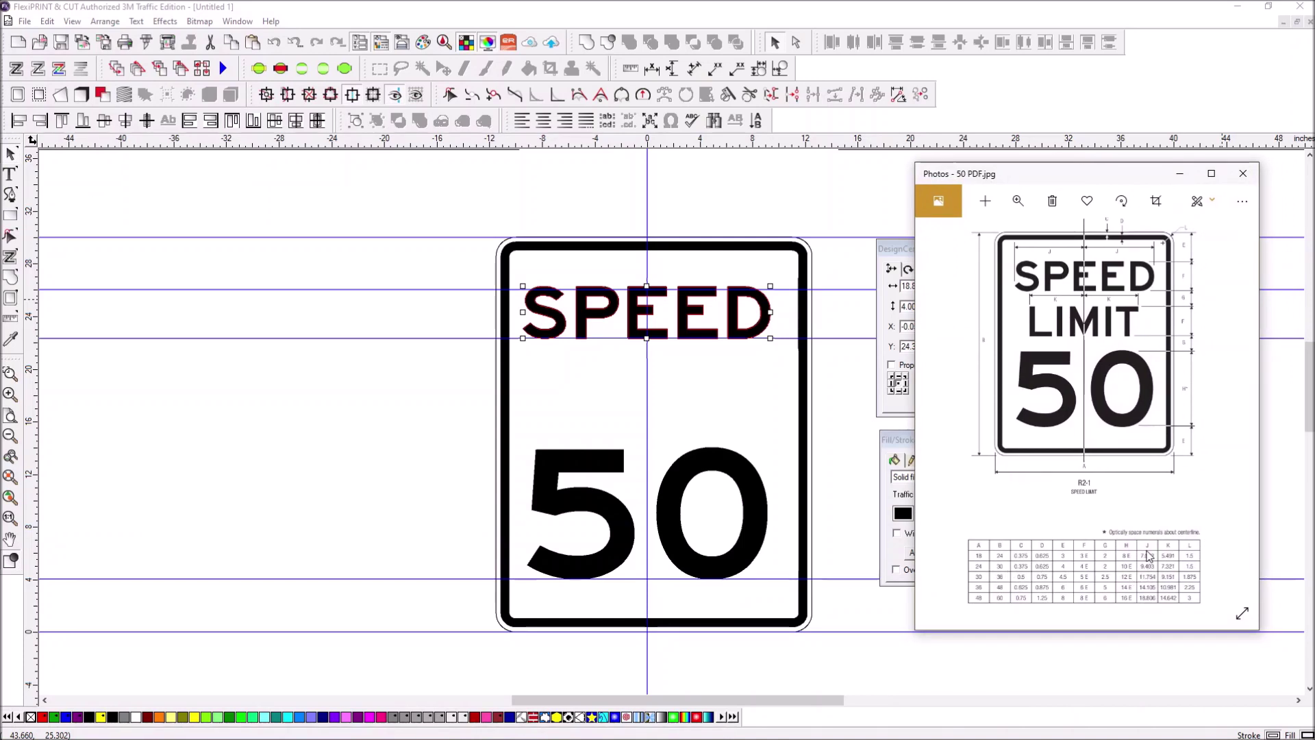
pyautogui.moveTo(1130, 182); pyautogui.dragTo(1132, 181)
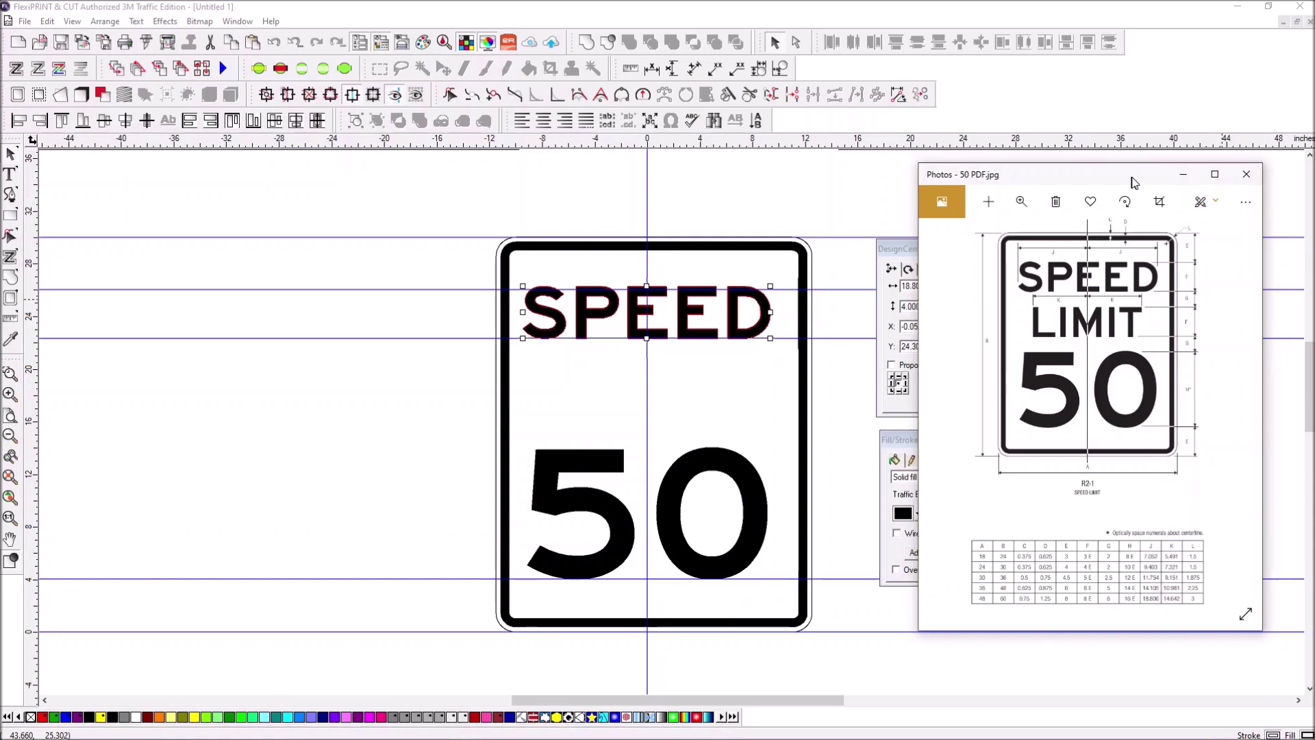
pyautogui.click(1182, 173)
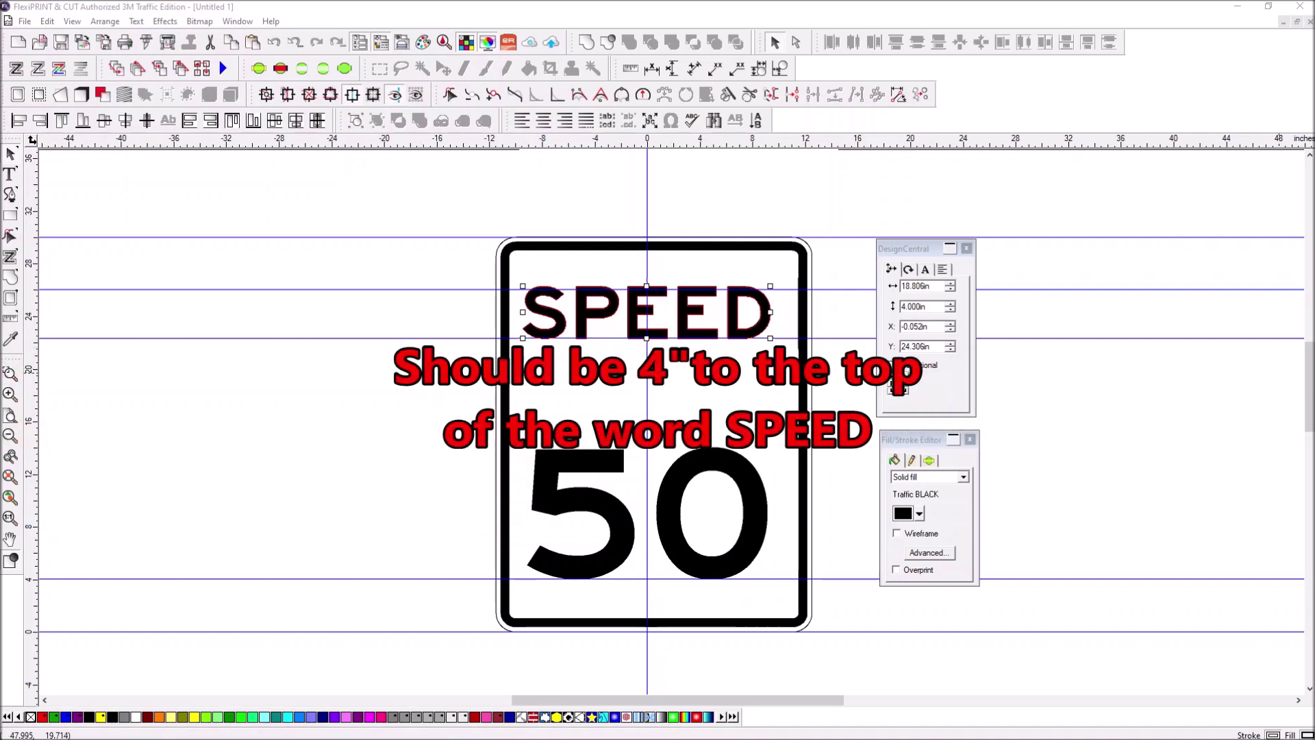
pyautogui.hotkey('alt', 'Tab')
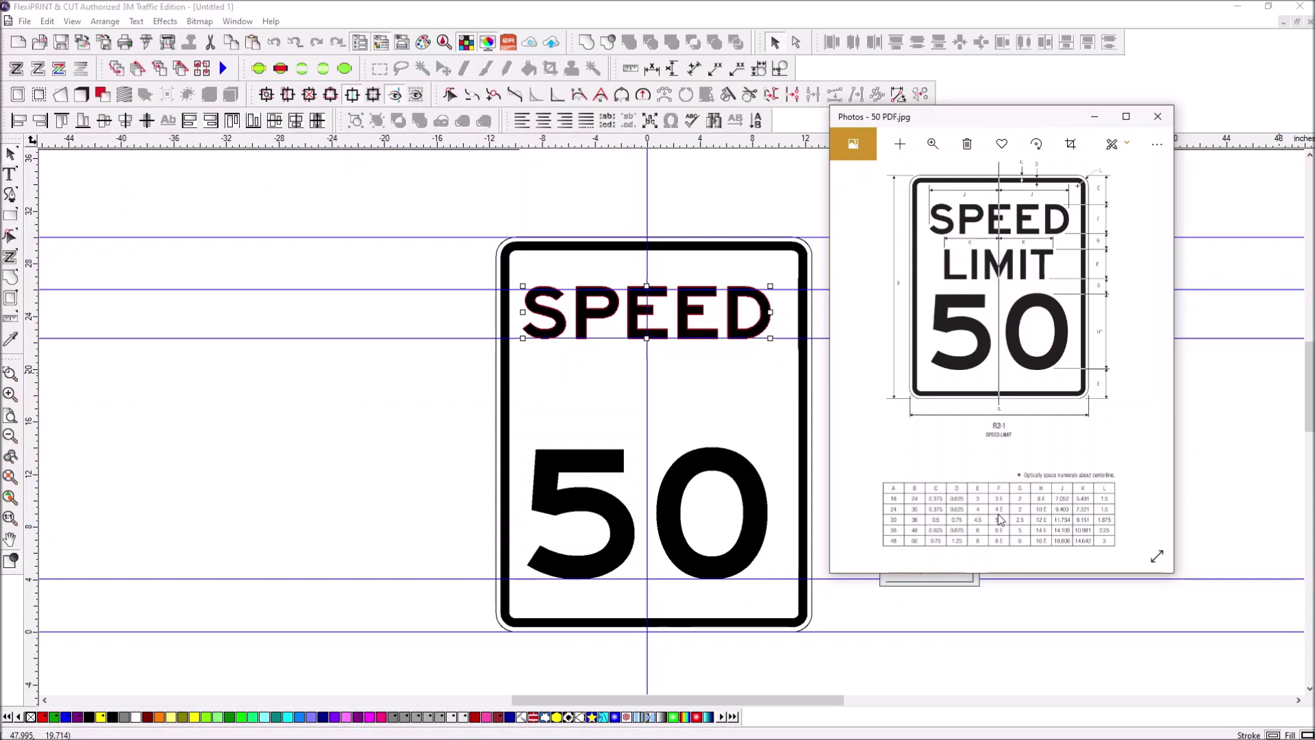
pyautogui.click(1094, 116)
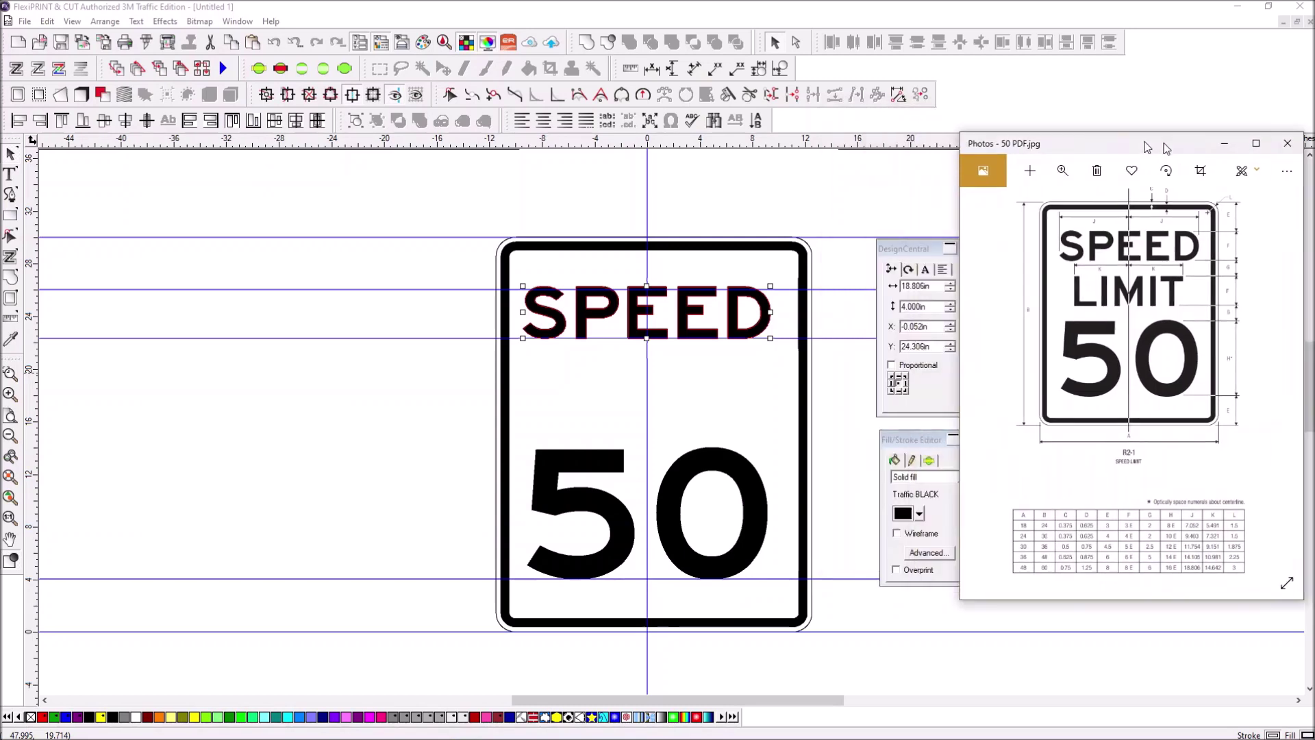
pyautogui.click(8, 176)
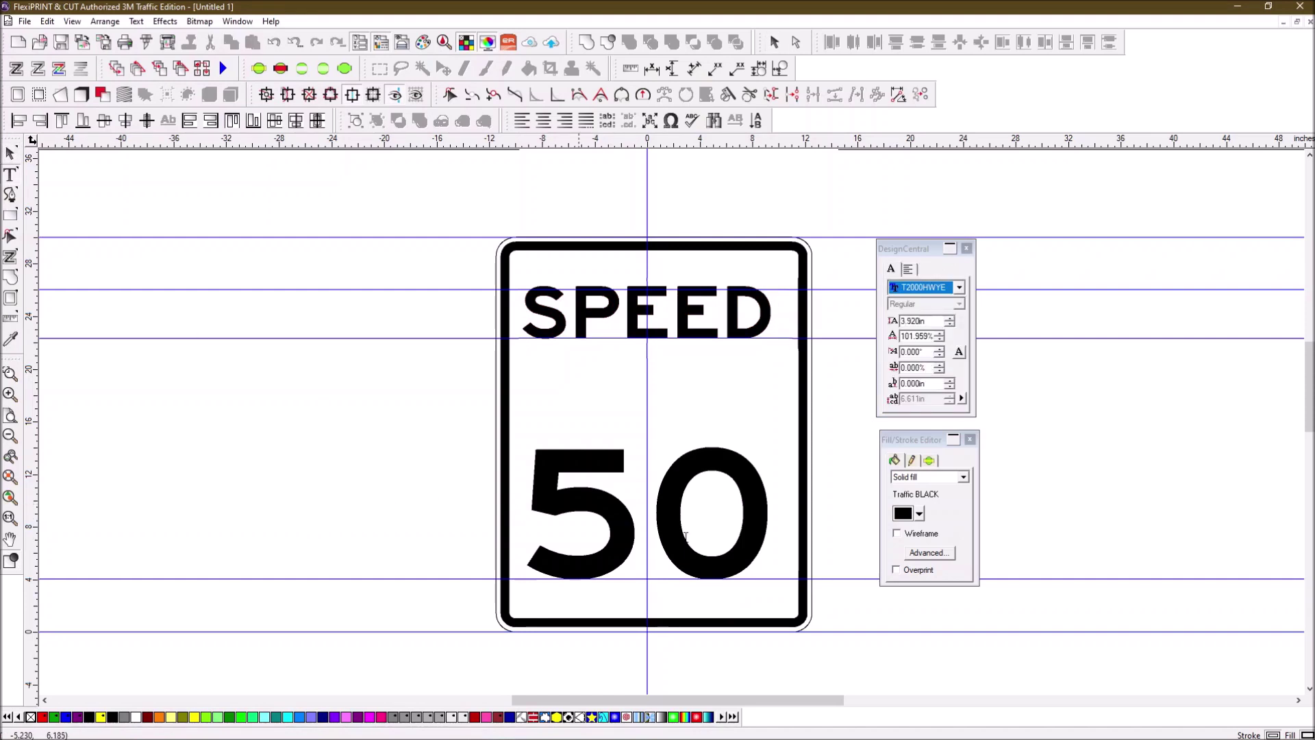
pyautogui.click(890, 321)
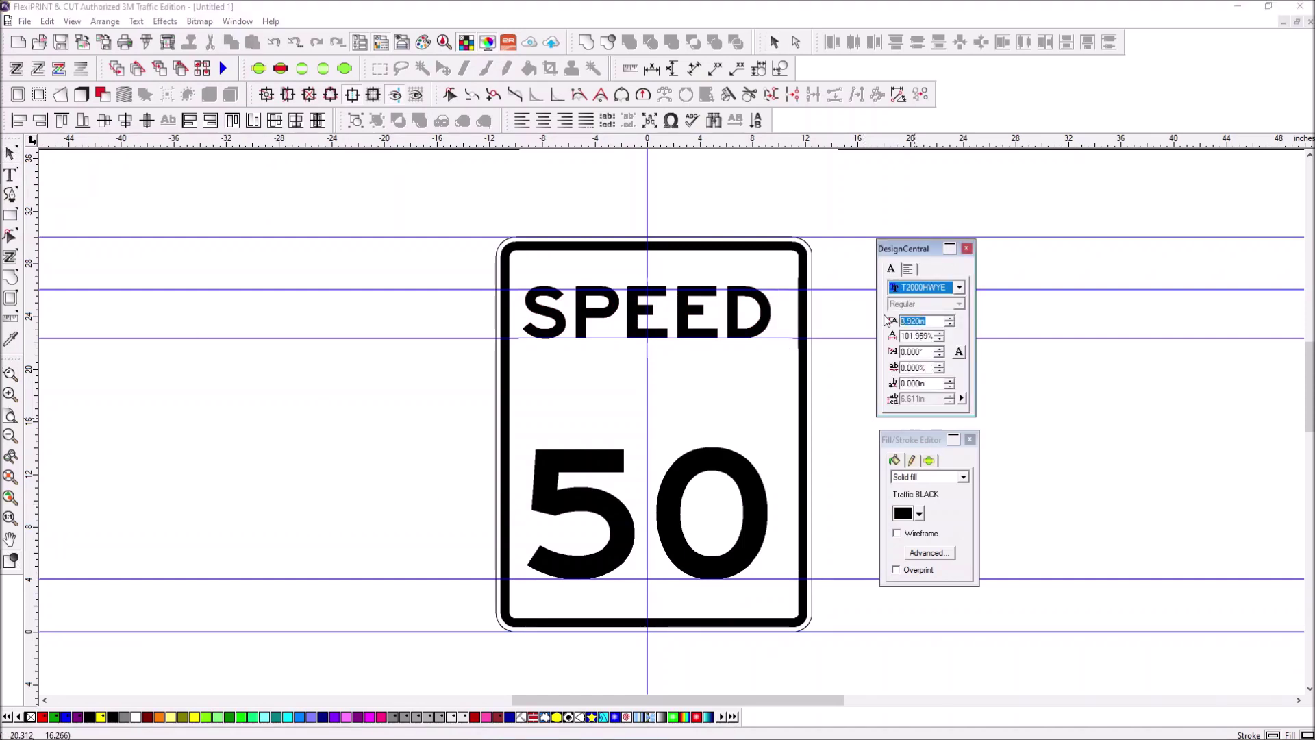
pyautogui.write('4')
pyautogui.press('Return')
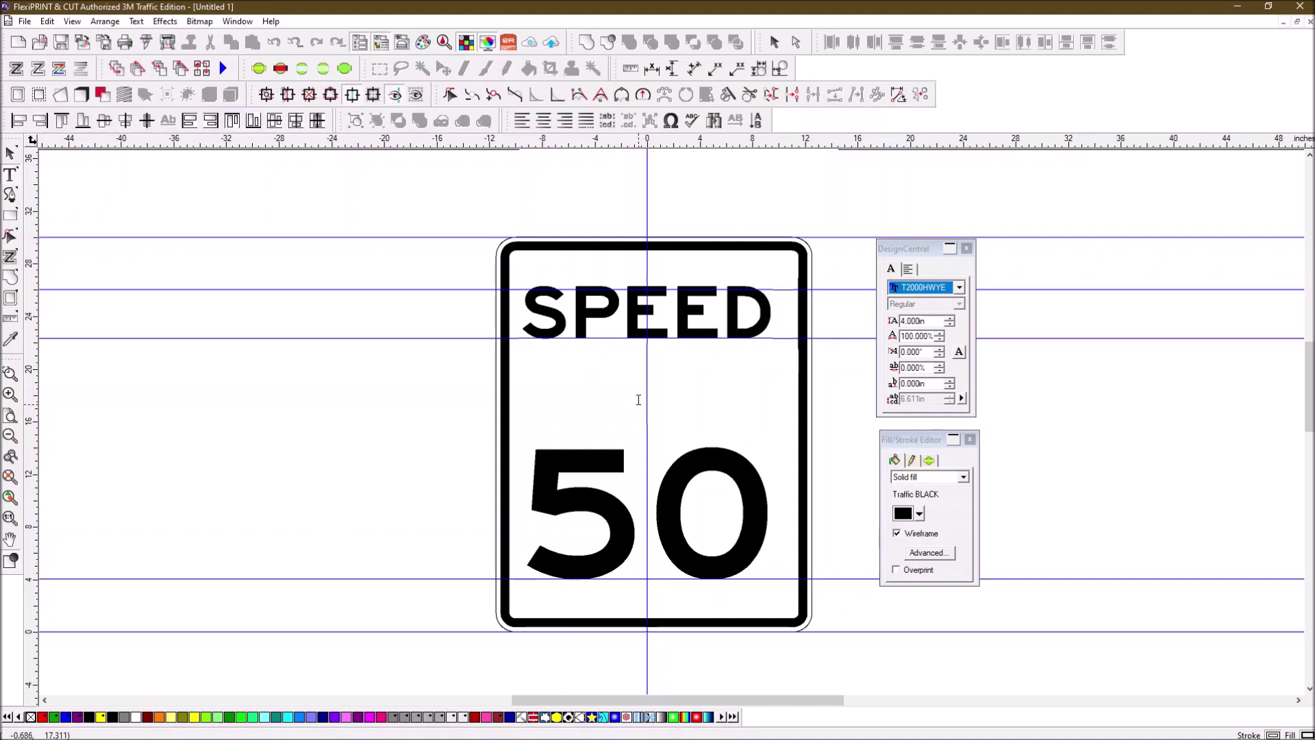
pyautogui.click(639, 400)
pyautogui.write('LIM')
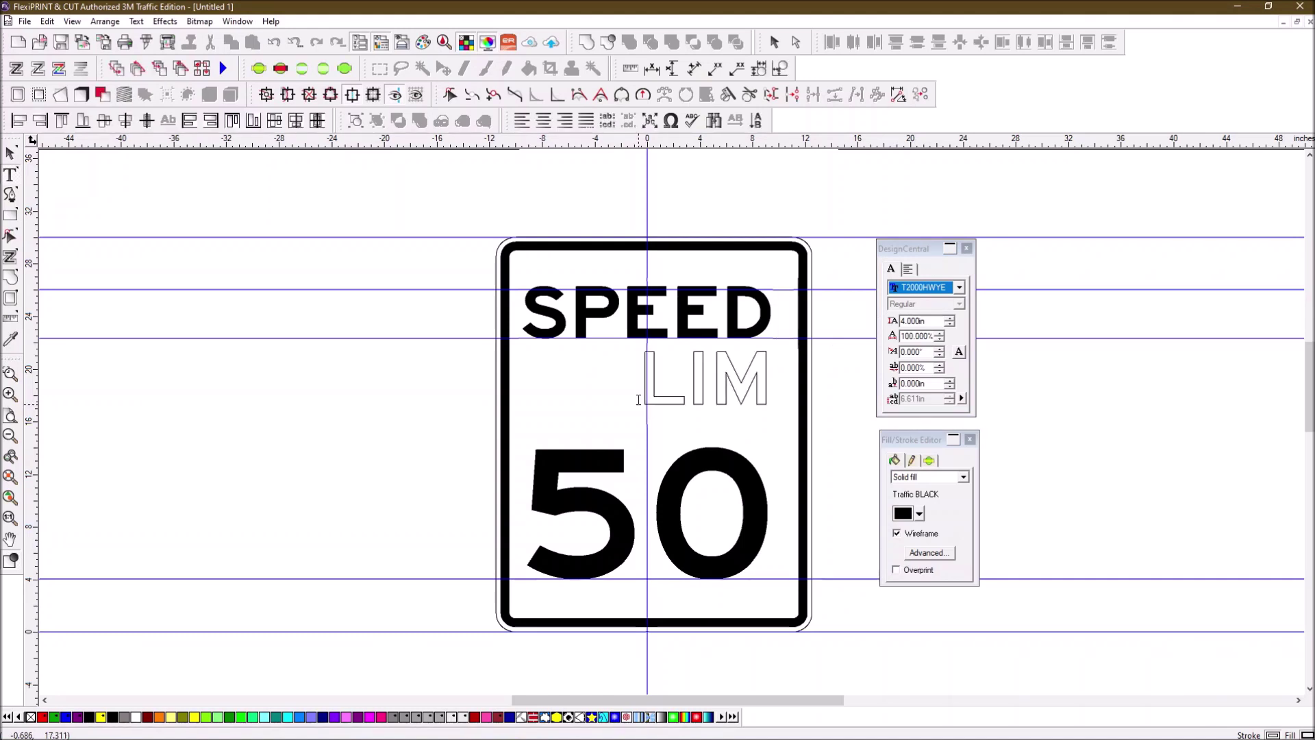
pyautogui.write('IT')
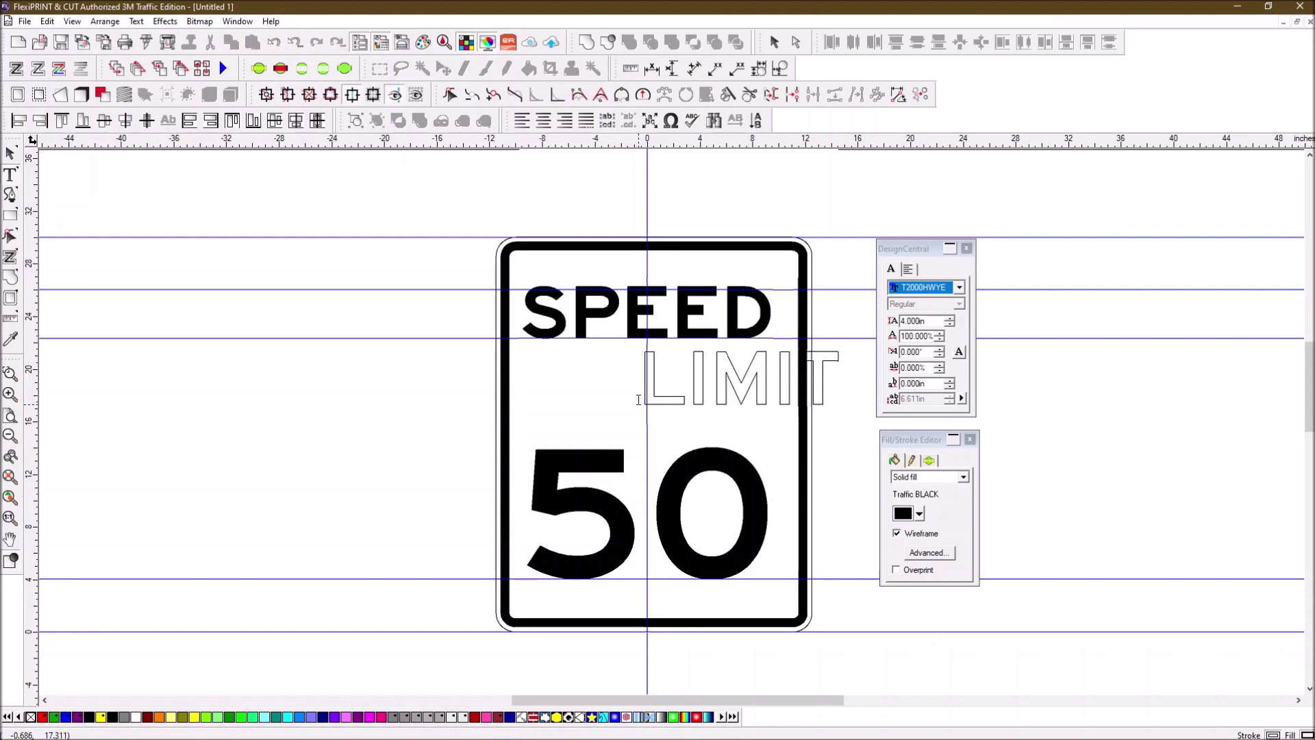
# Step: Turn off the wireframe display of the LIMIT text to show its solid Traffic BLACK fill
pyautogui.click(897, 534)
pyautogui.click(898, 535)
pyautogui.click(9, 155)
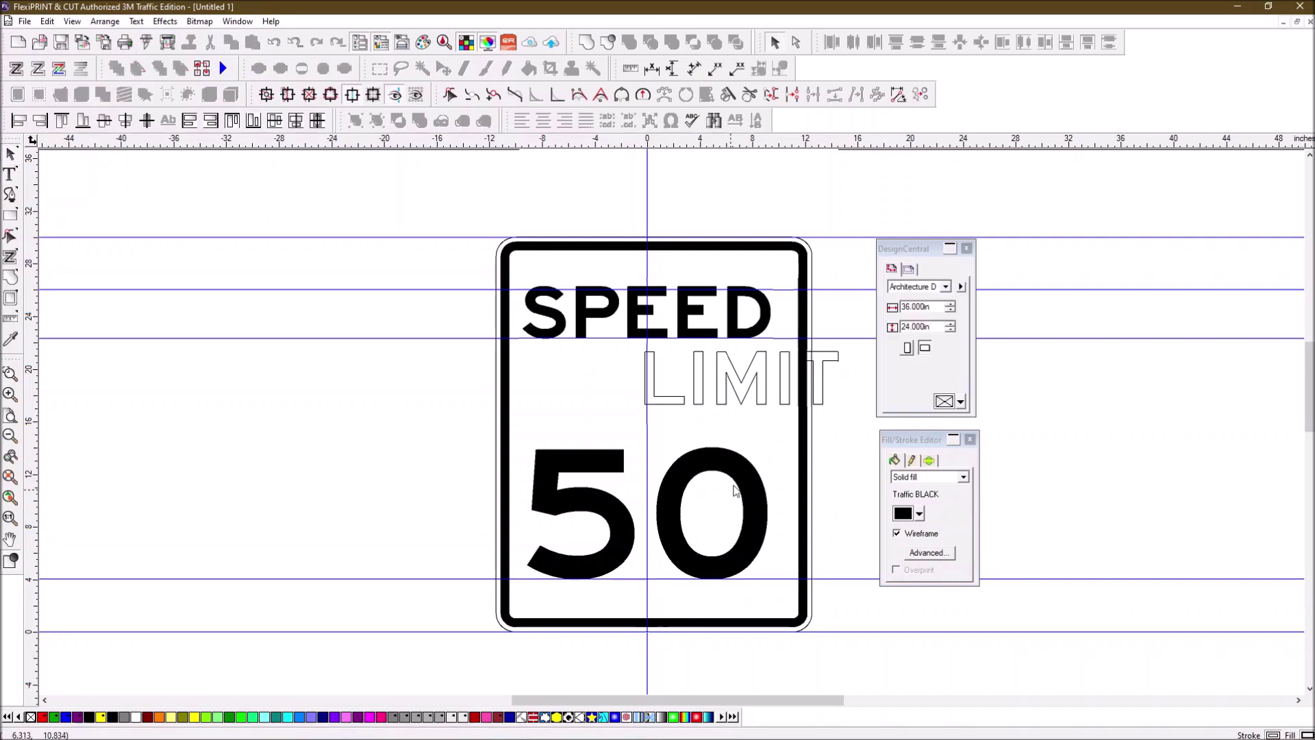
pyautogui.click(768, 388)
pyautogui.click(896, 535)
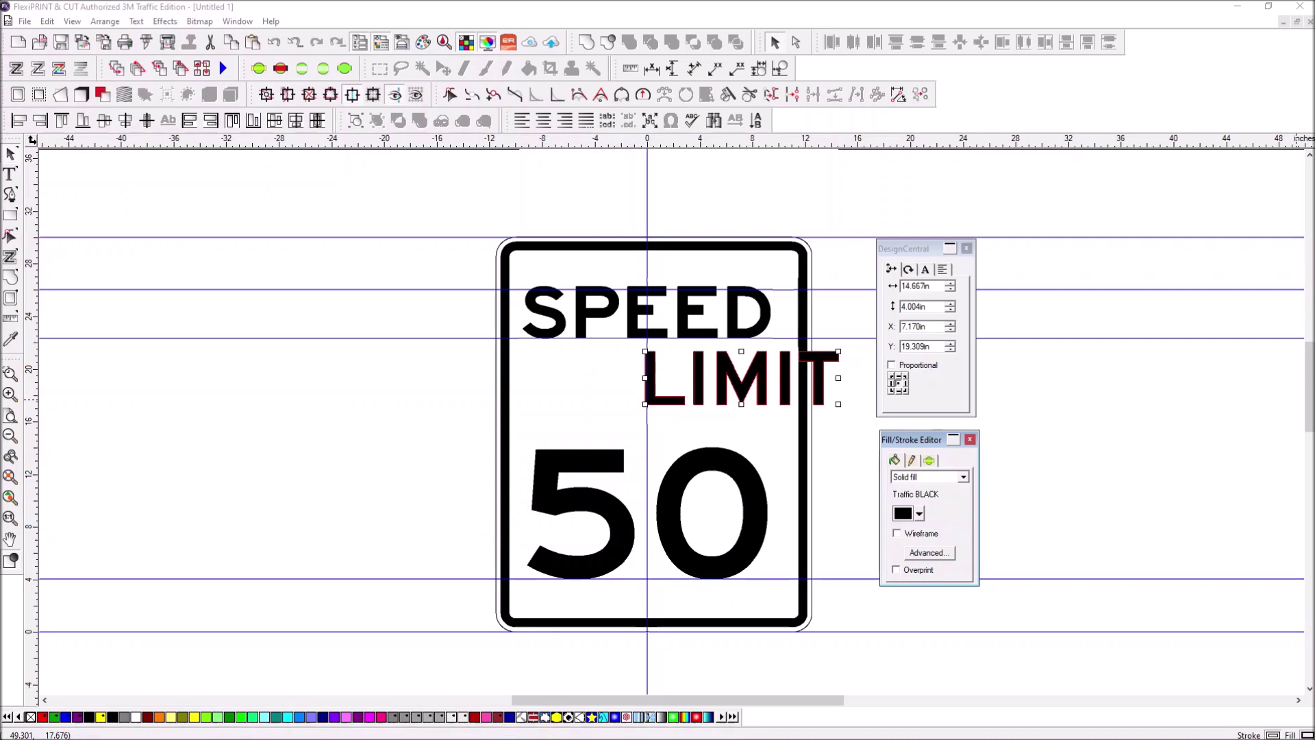
# Step: Check the line spacing in the specification image, then nudge the LIMIT text sideways until it is roughly centred on the vertical guide
pyautogui.hotkey('alt', 'Tab')
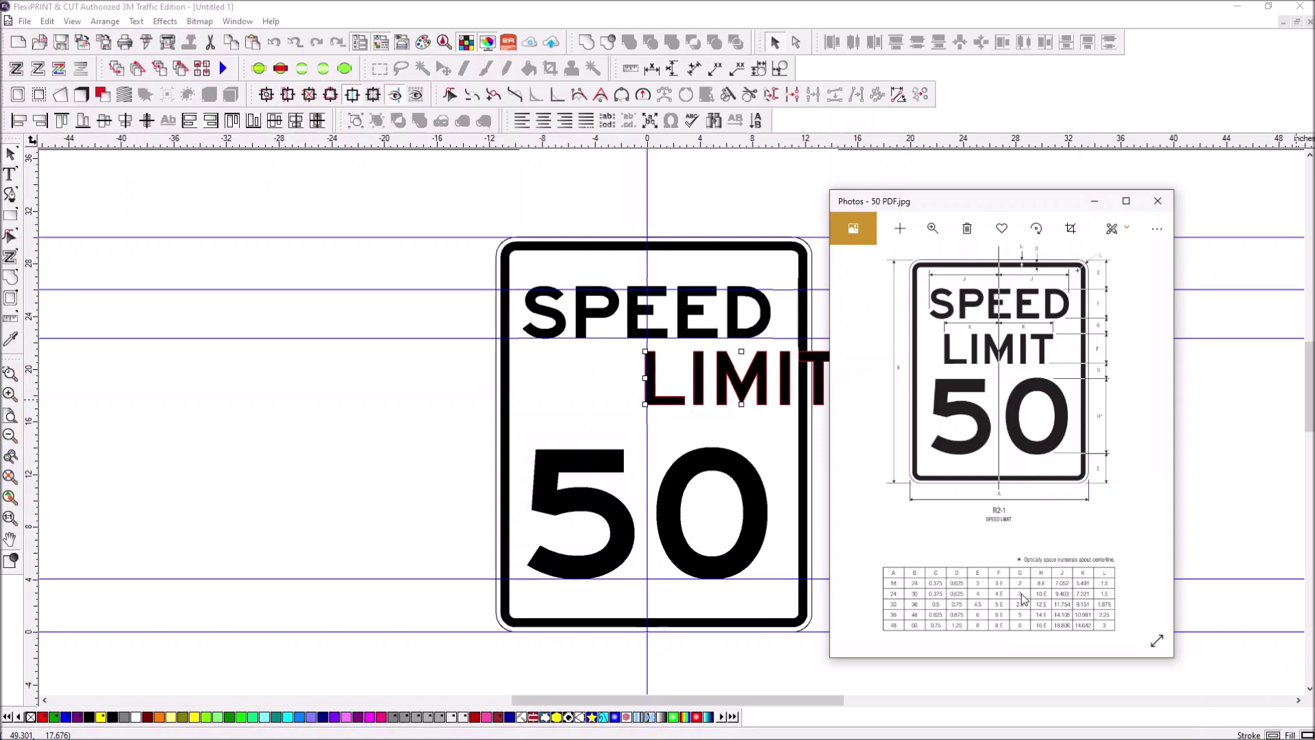
pyautogui.click(1094, 200)
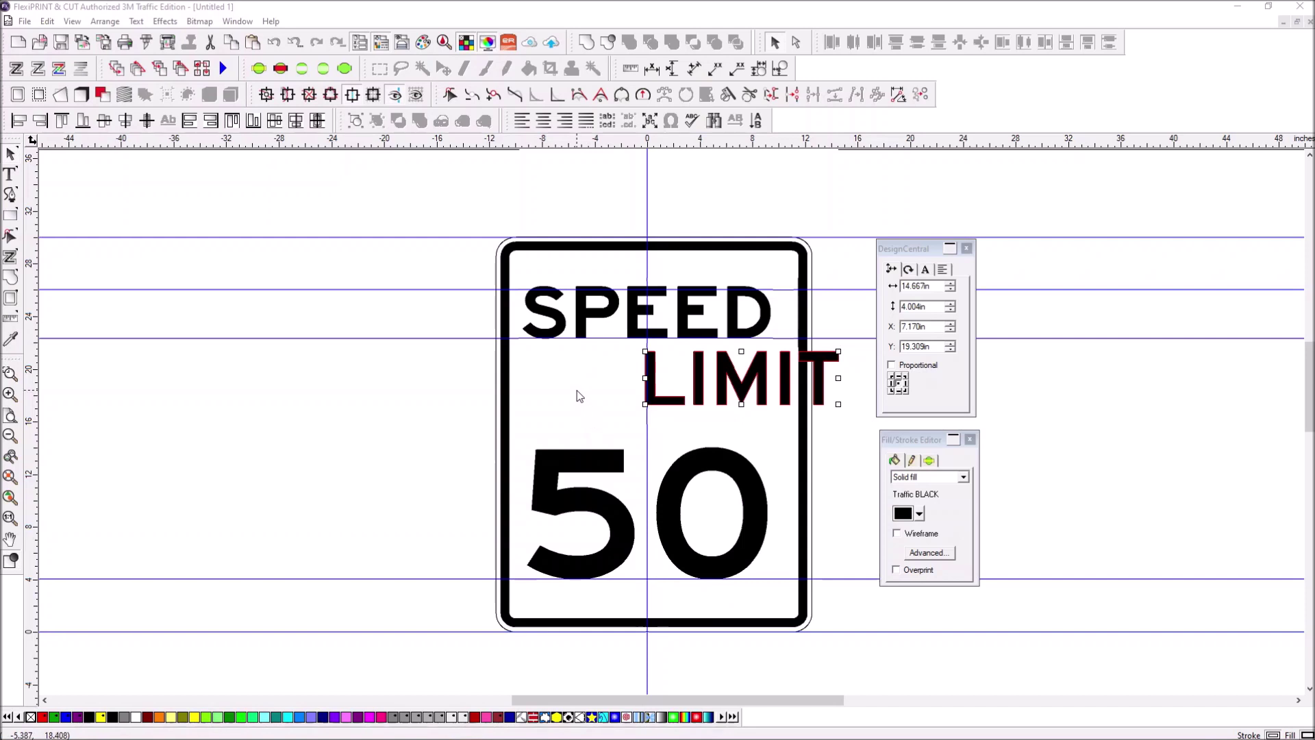
pyautogui.click(482, 209)
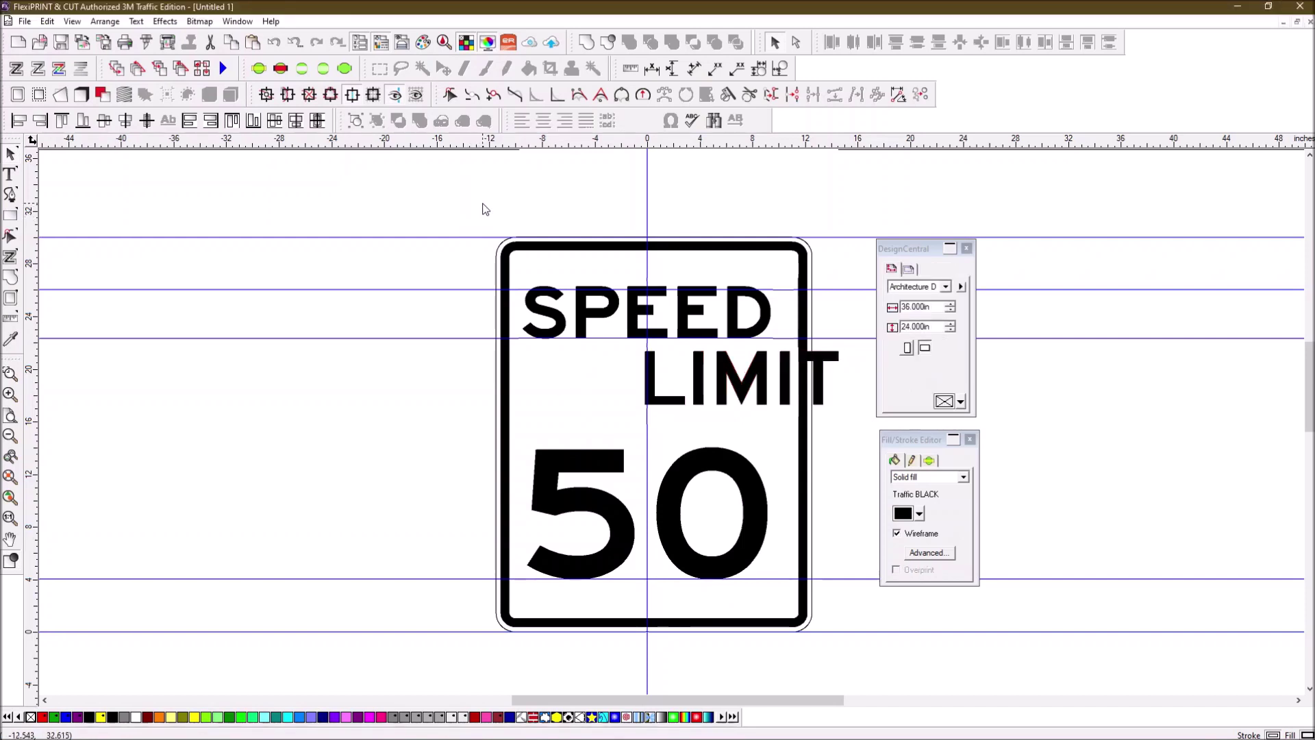
pyautogui.click(653, 382)
pyautogui.press('Left')
pyautogui.press('Left')
pyautogui.press('Left')
pyautogui.press('Left')
pyautogui.press('Left')
pyautogui.press('Left')
pyautogui.press('Left')
pyautogui.press('Left')
pyautogui.press('Left')
pyautogui.press('Left')
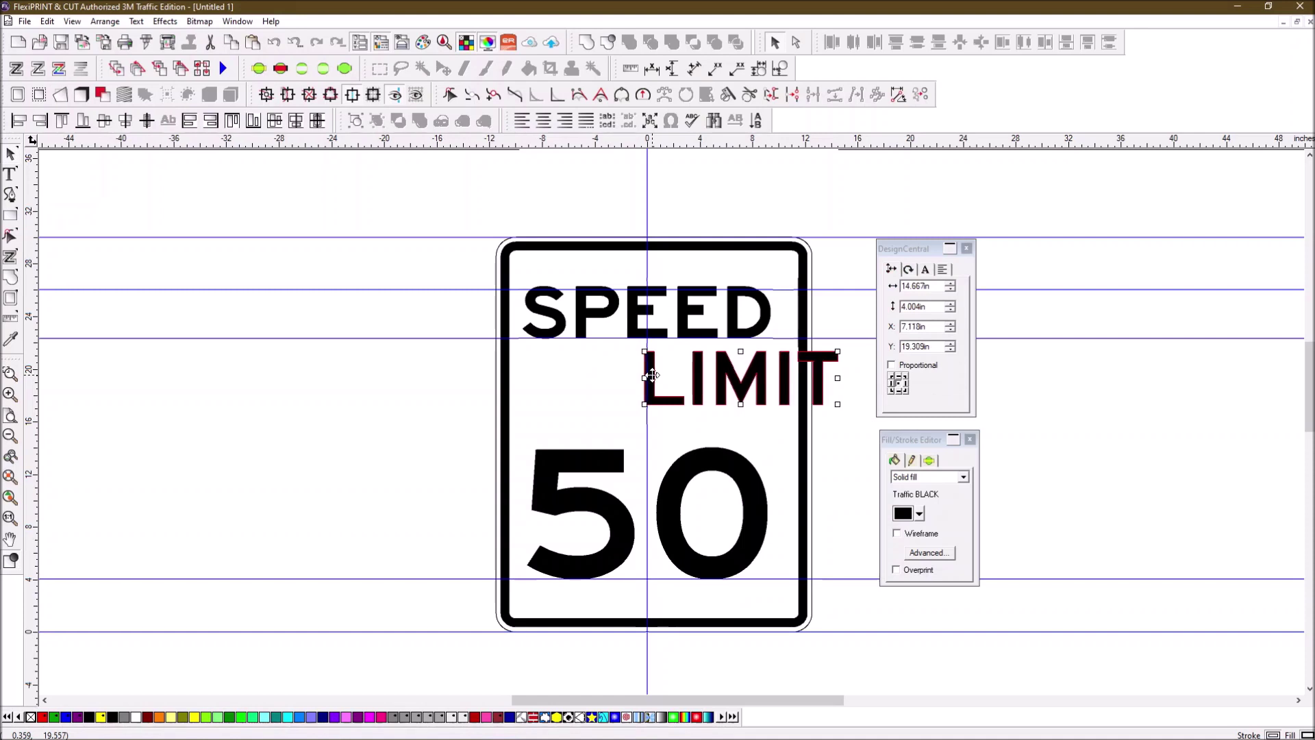
pyautogui.press('Left')
pyautogui.press('Left')
pyautogui.press('Left')
pyautogui.press('Left')
pyautogui.press('Left')
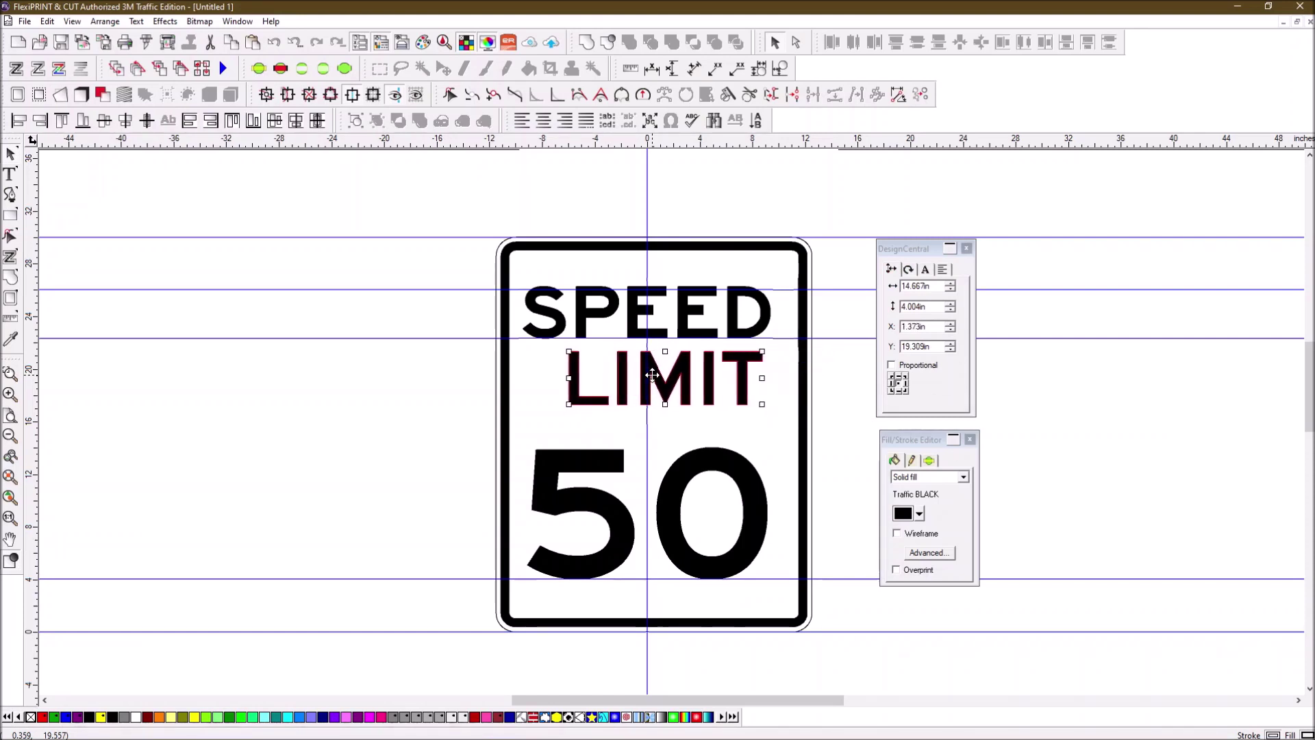
pyautogui.press('Left')
pyautogui.press('Left')
pyautogui.press('Left')
pyautogui.press('Left')
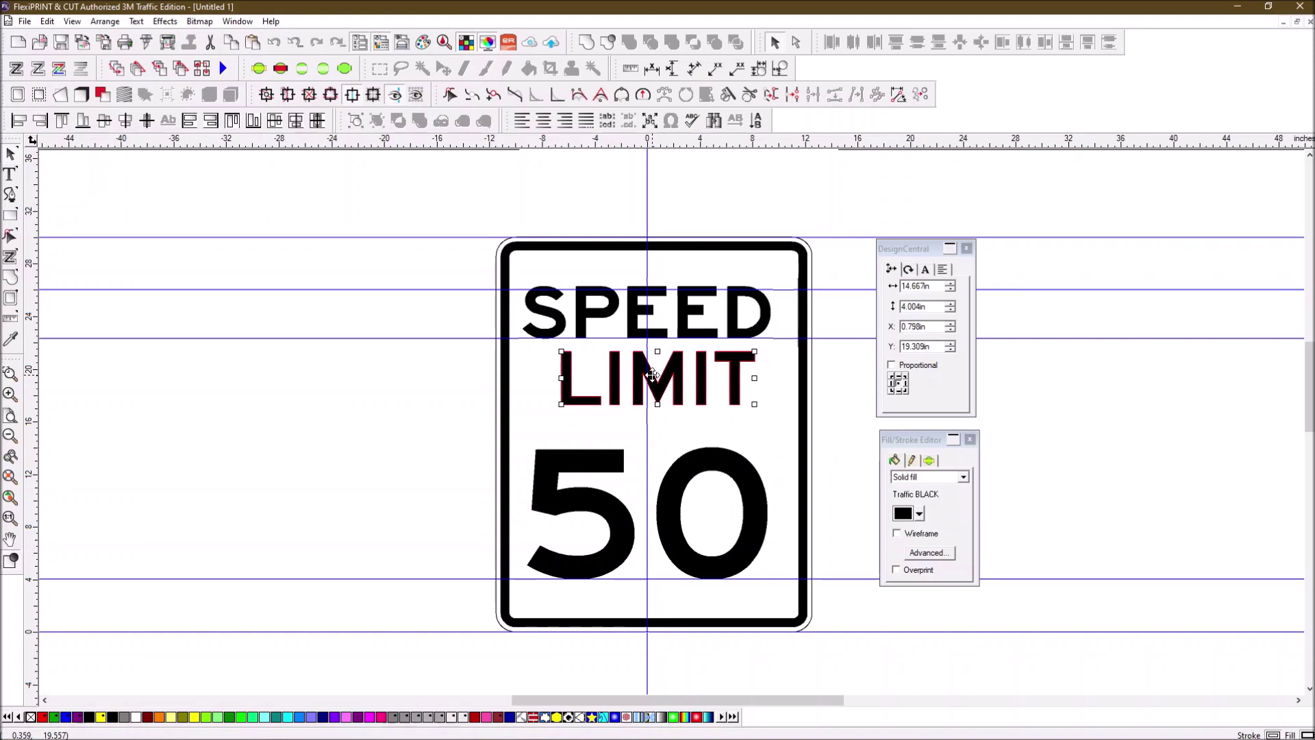
pyautogui.press('Left')
pyautogui.press('Left')
pyautogui.press('Left')
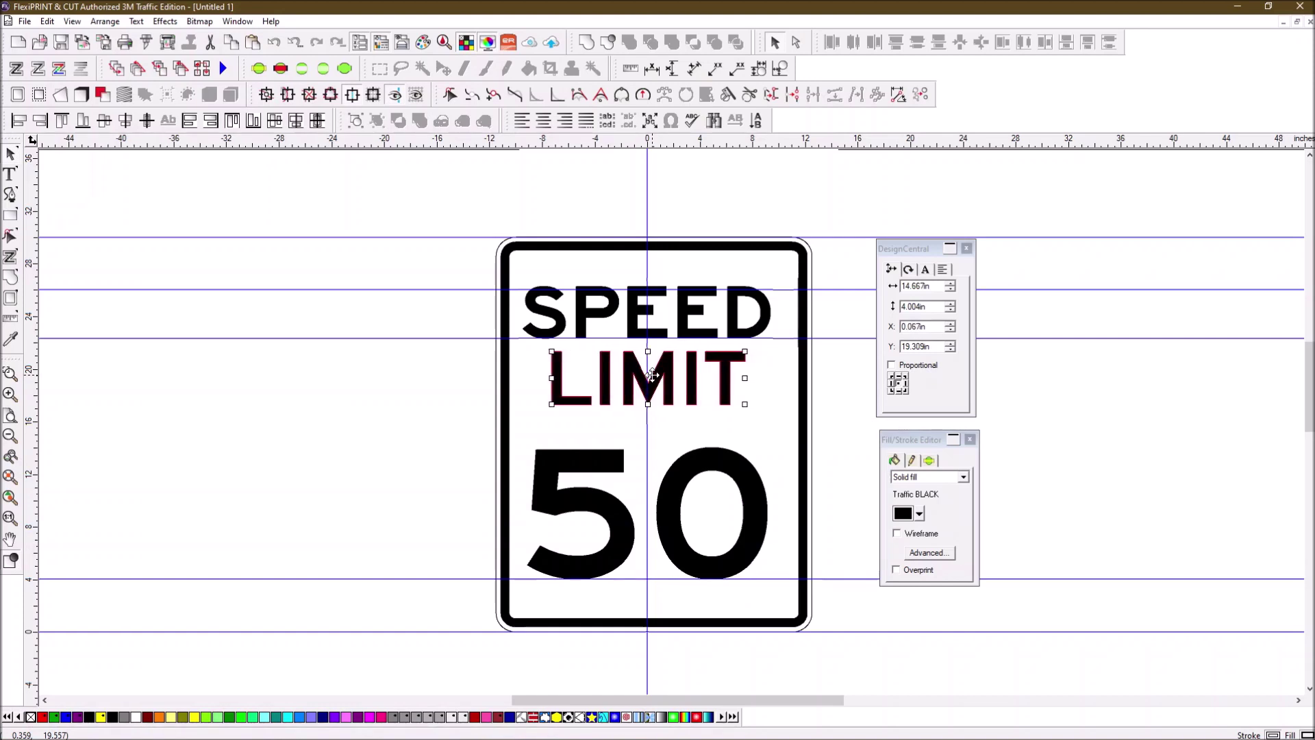
pyautogui.click(1068, 305)
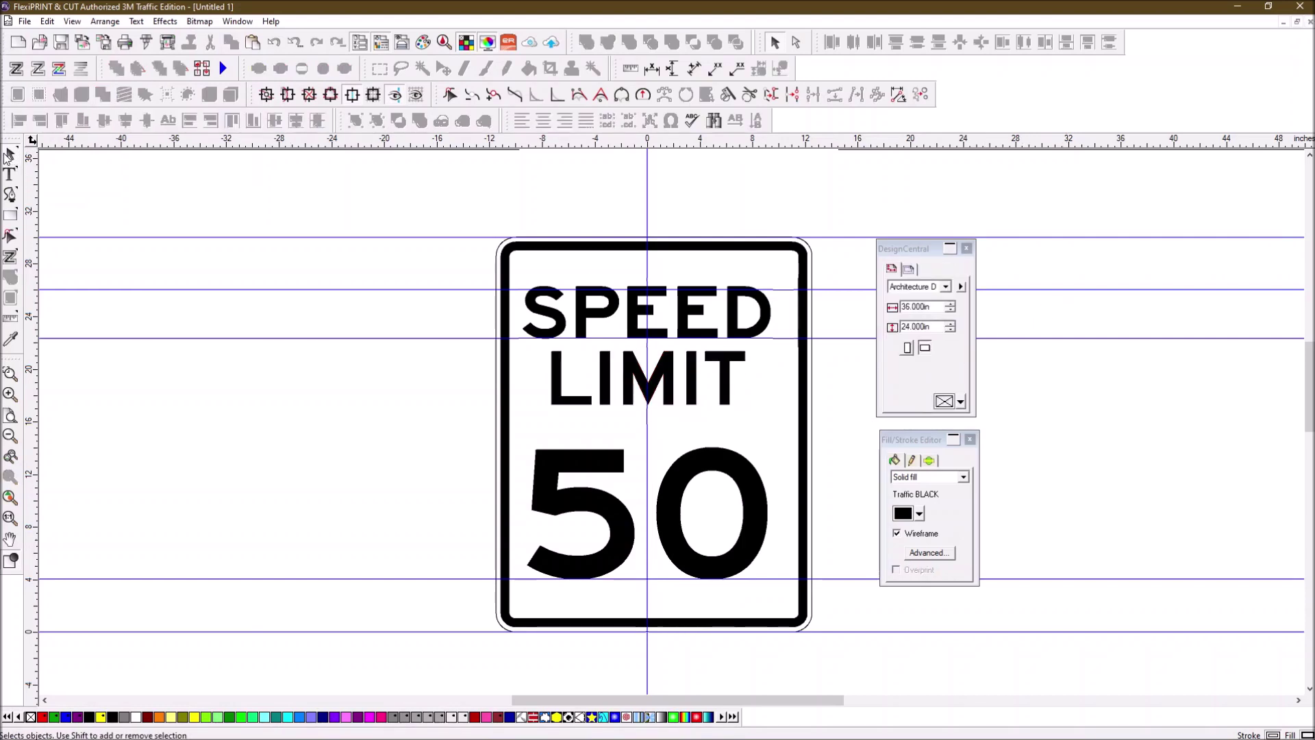
pyautogui.click(639, 388)
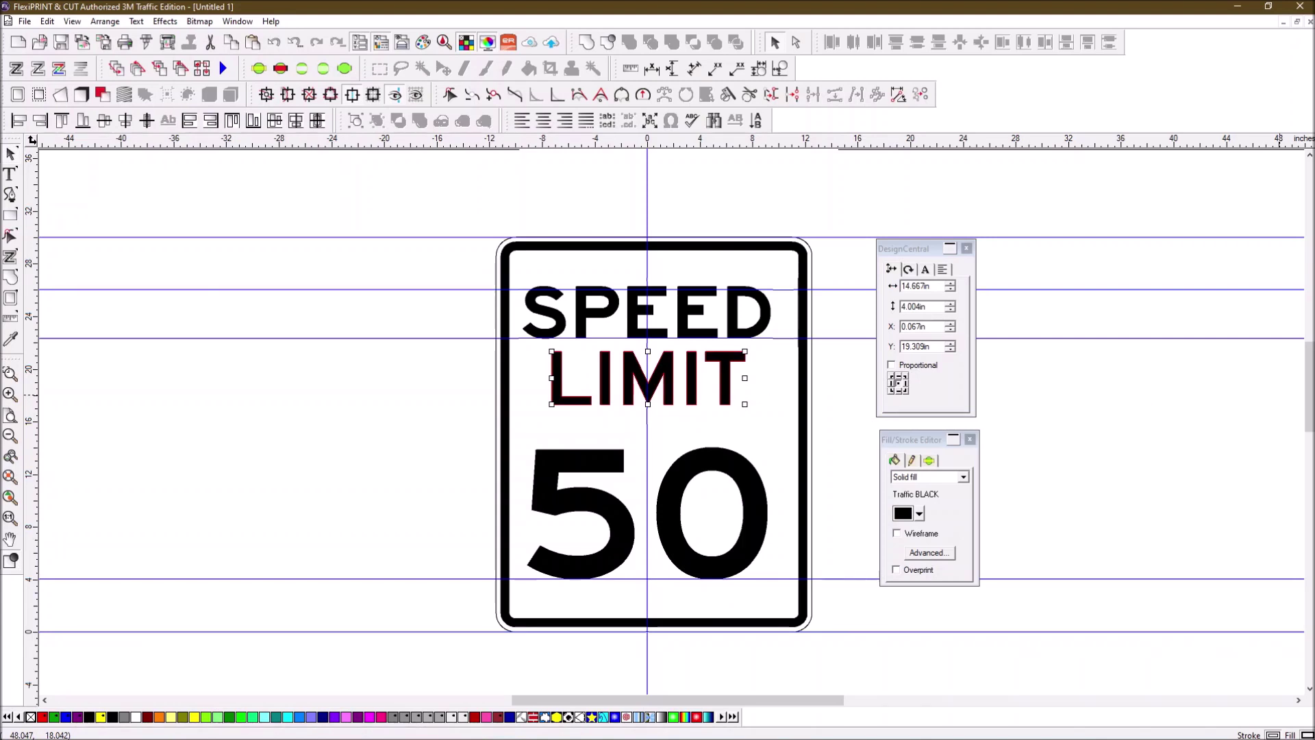
# Step: Check the line spacing in the specification image, then reposition the horizontal guide near the SPEED baseline to about Y 23.84 in
pyautogui.hotkey('alt', 'Tab')
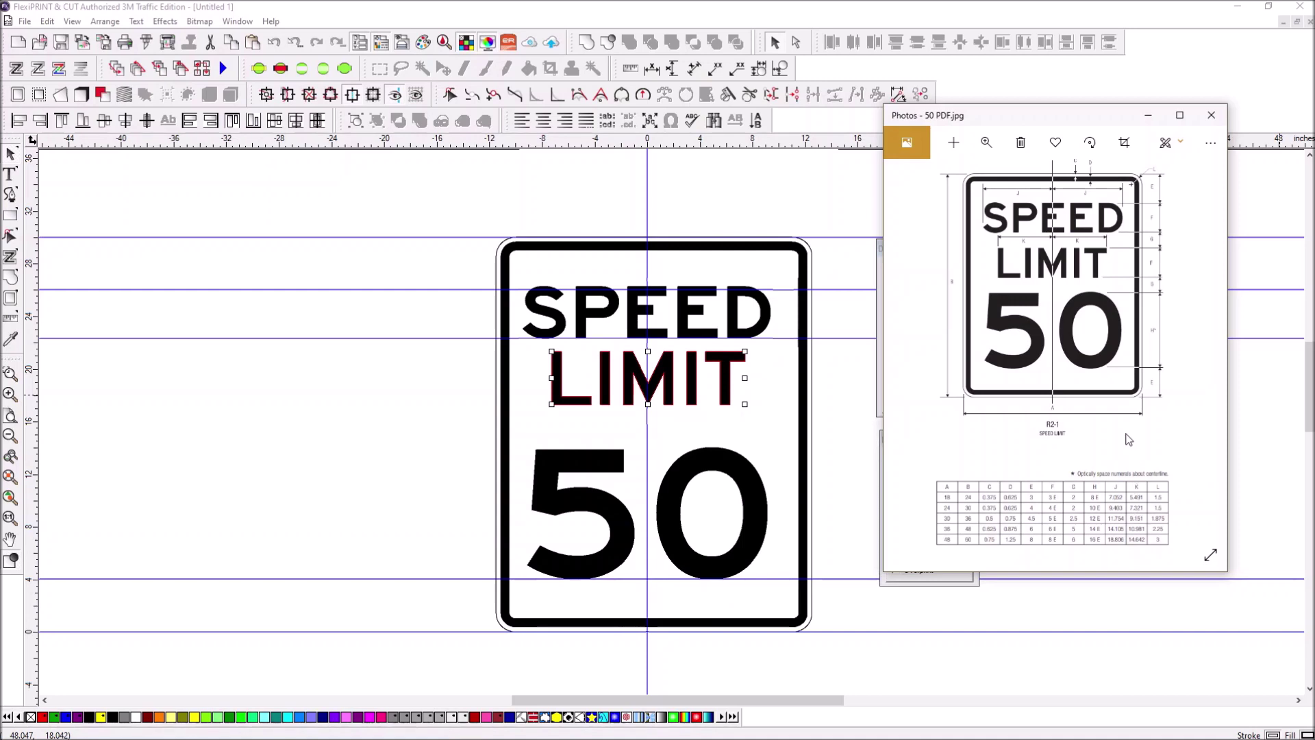
pyautogui.click(1148, 115)
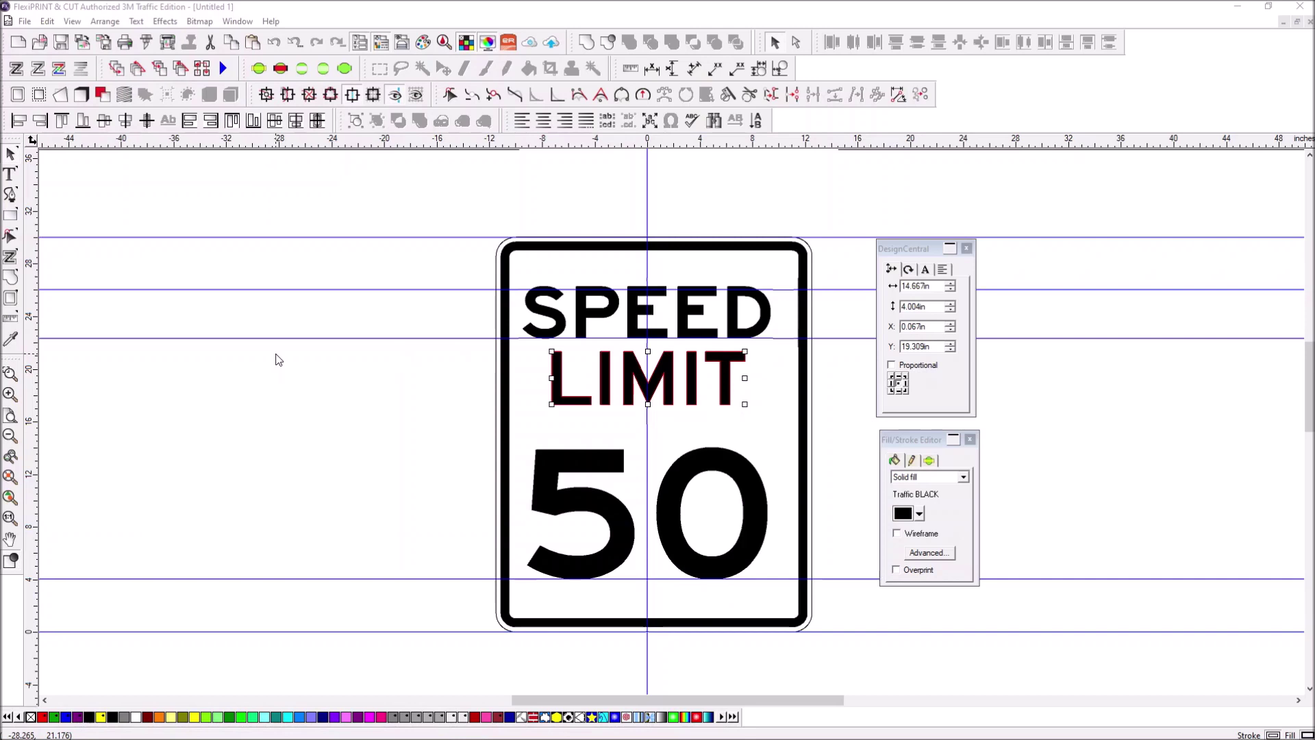
pyautogui.press('Return')
pyautogui.moveTo(354, 343); pyautogui.dragTo(354, 317)
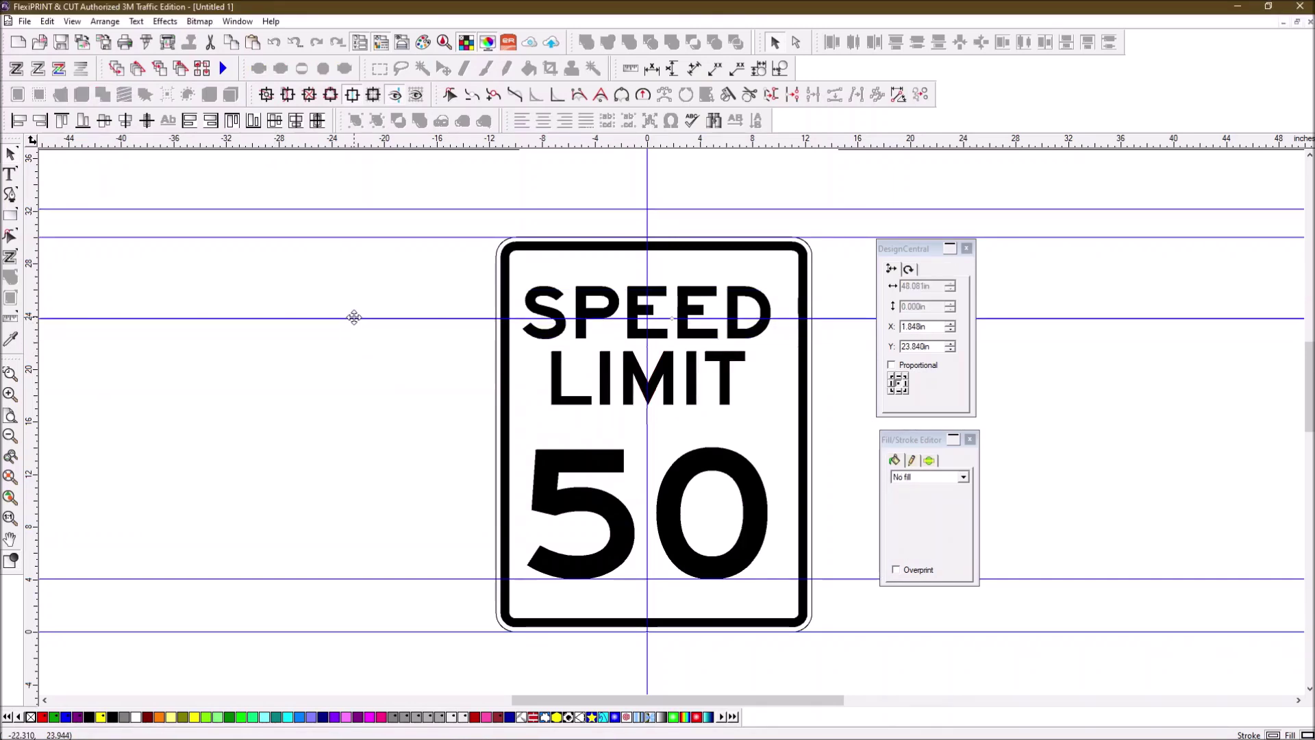
# Step: Select the whole sign and nudge it upward until the SPEED baseline sits on the guide at about 23.84 in
pyautogui.moveTo(471, 212)
pyautogui.mouseDown()
pyautogui.moveTo(657, 546)
pyautogui.moveTo(818, 685)
pyautogui.moveTo(850, 665)
pyautogui.mouseUp()
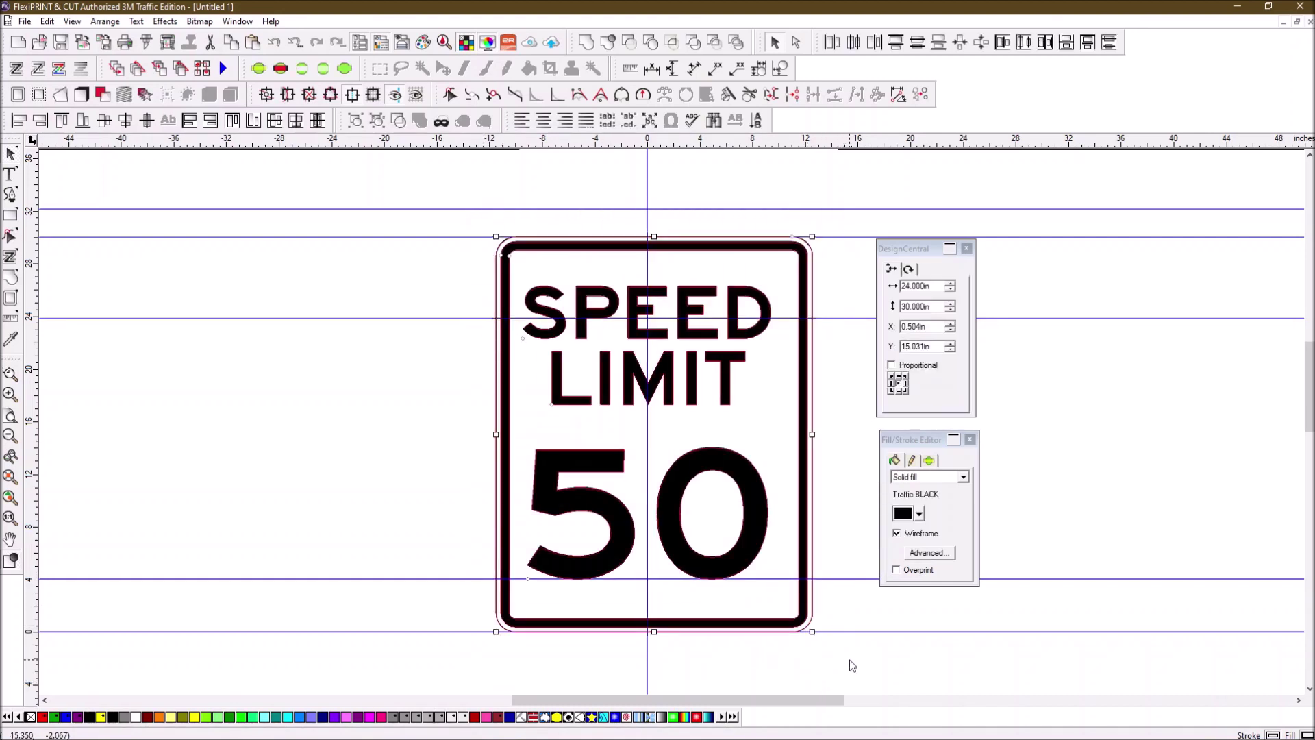
pyautogui.press('Up')
pyautogui.press('Up')
pyautogui.press('Up')
pyautogui.press('Up')
pyautogui.press('Up')
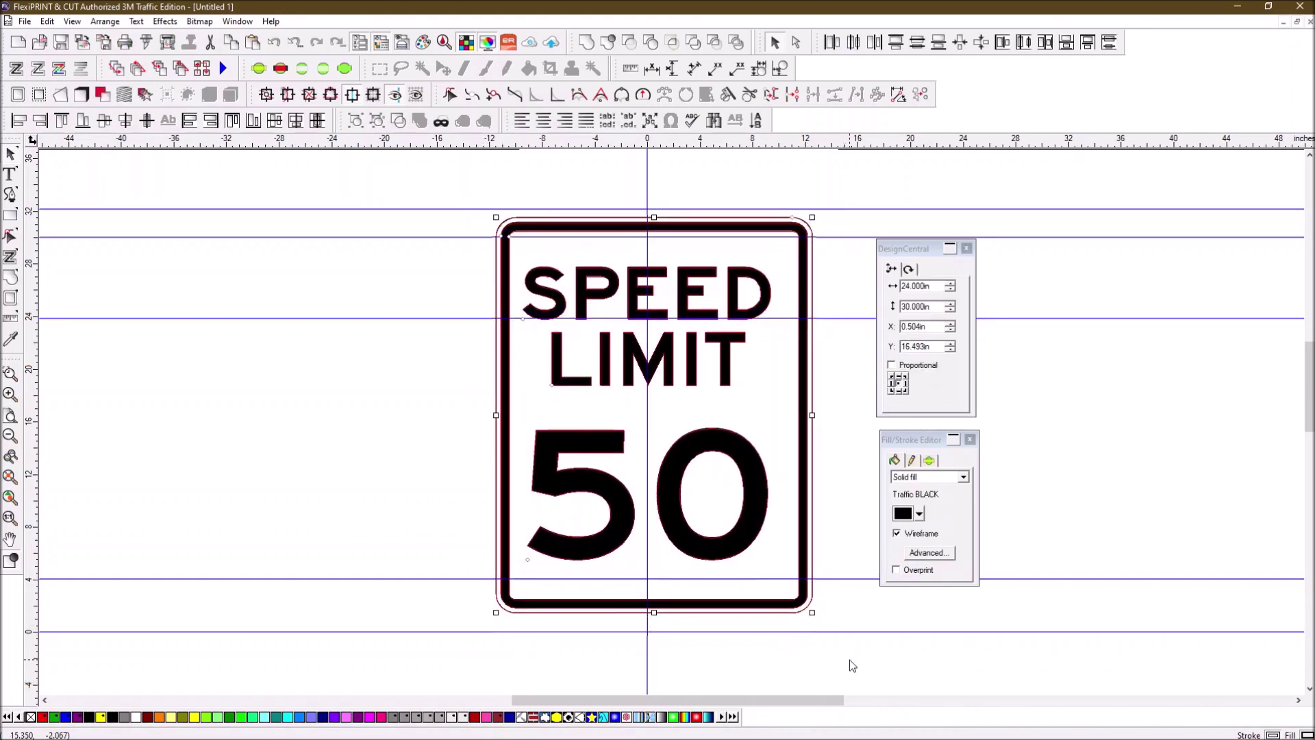
pyautogui.press('Up')
pyautogui.press('Down')
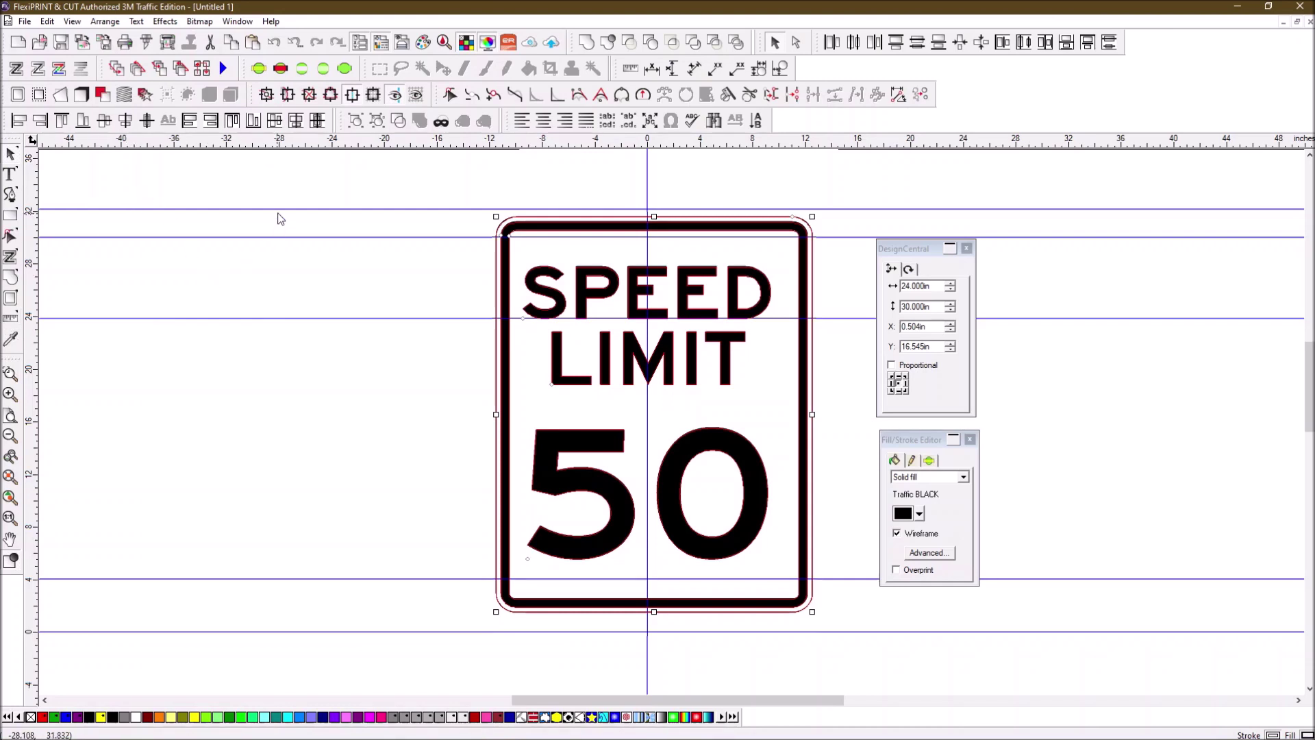
# Step: Move the topmost guide down to about Y 21.907 in and nudge the LIMIT text down until its top meets that guide
pyautogui.moveTo(282, 210); pyautogui.dragTo(267, 343)
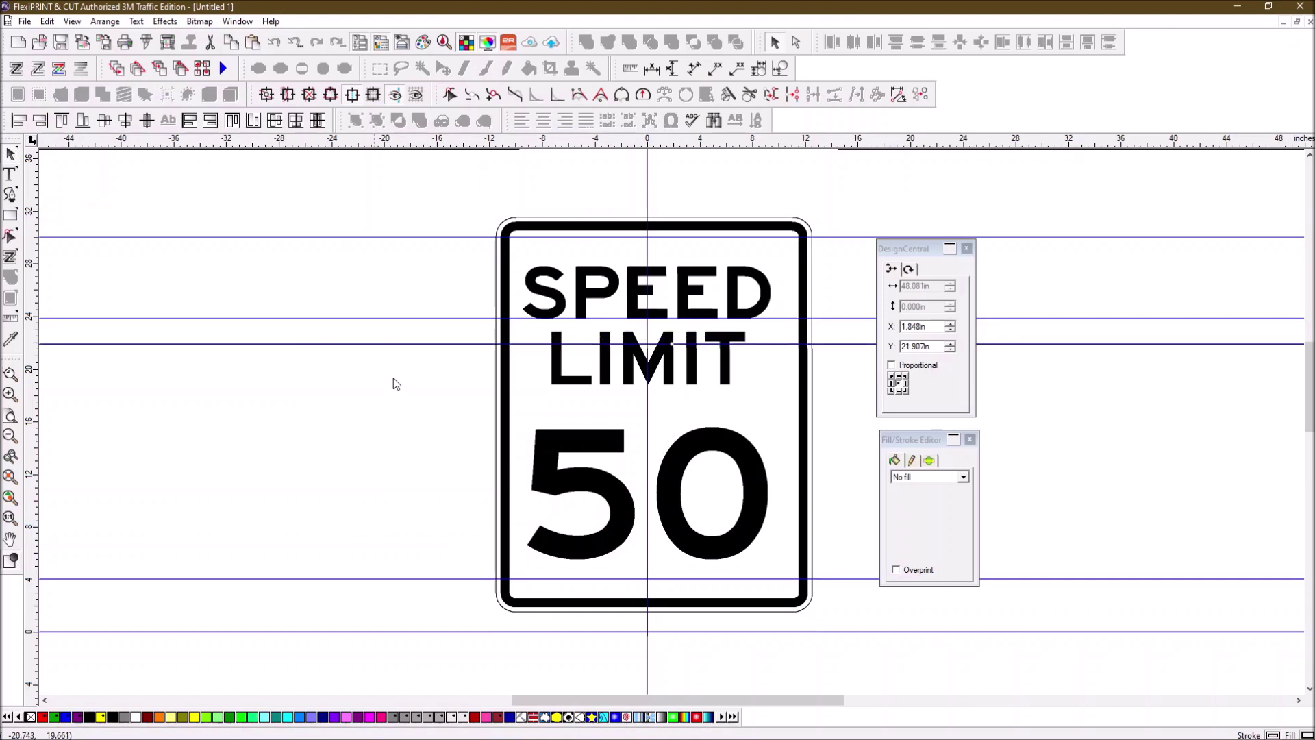
pyautogui.click(667, 366)
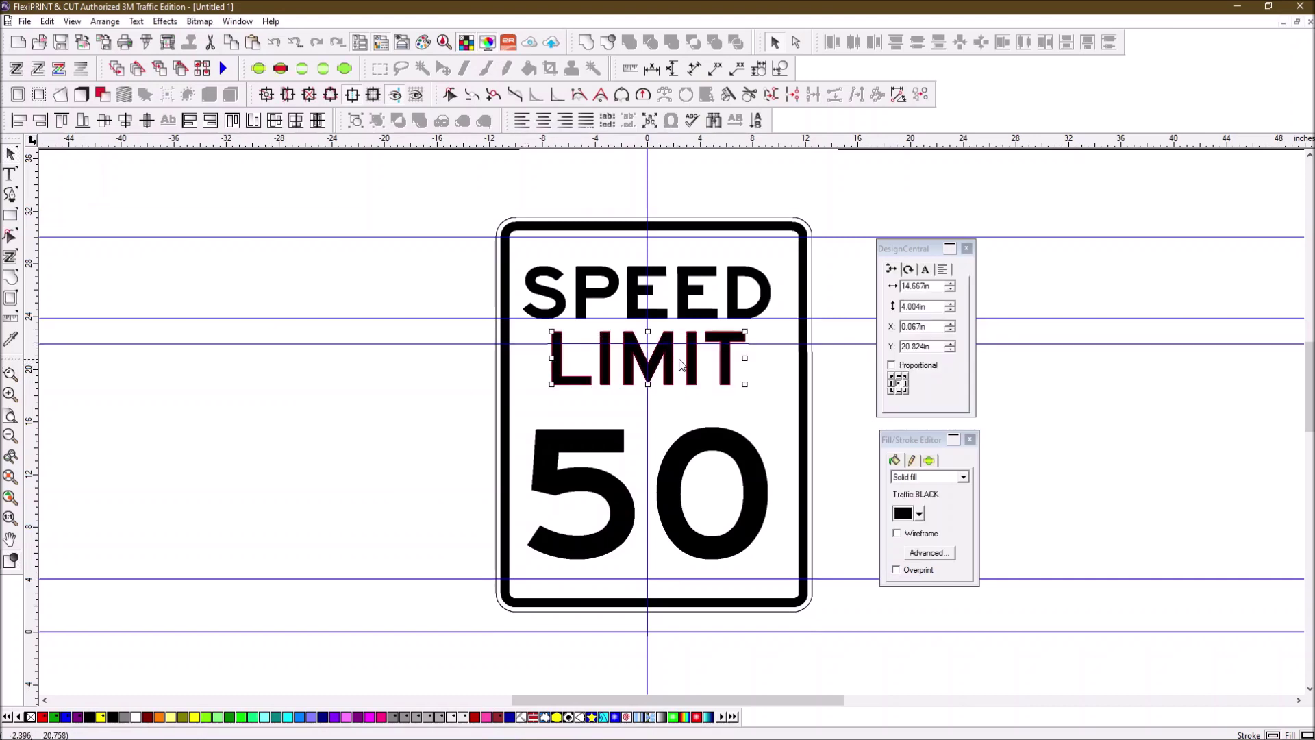
pyautogui.press('Down')
pyautogui.press('Down')
pyautogui.press('Down')
pyautogui.press('Down')
pyautogui.press('Down')
pyautogui.press('Down')
pyautogui.press('Down')
pyautogui.press('Down')
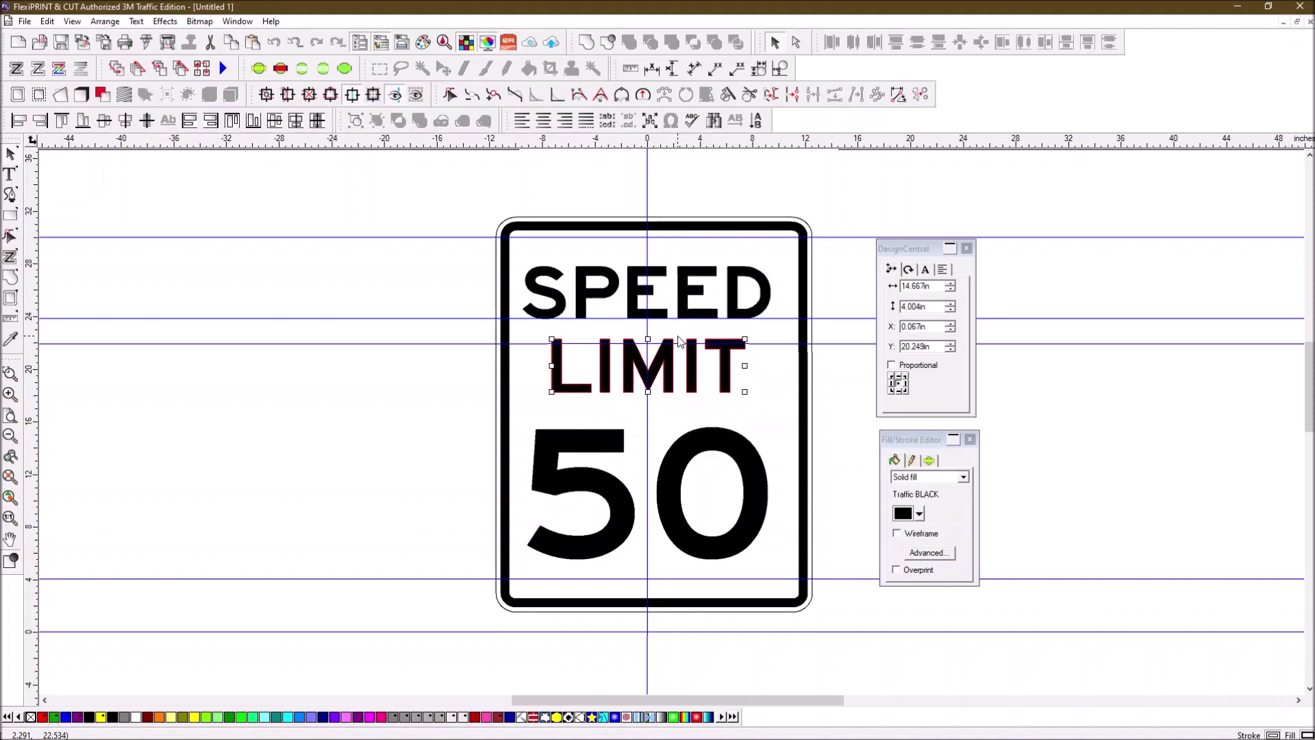
pyautogui.press('Down')
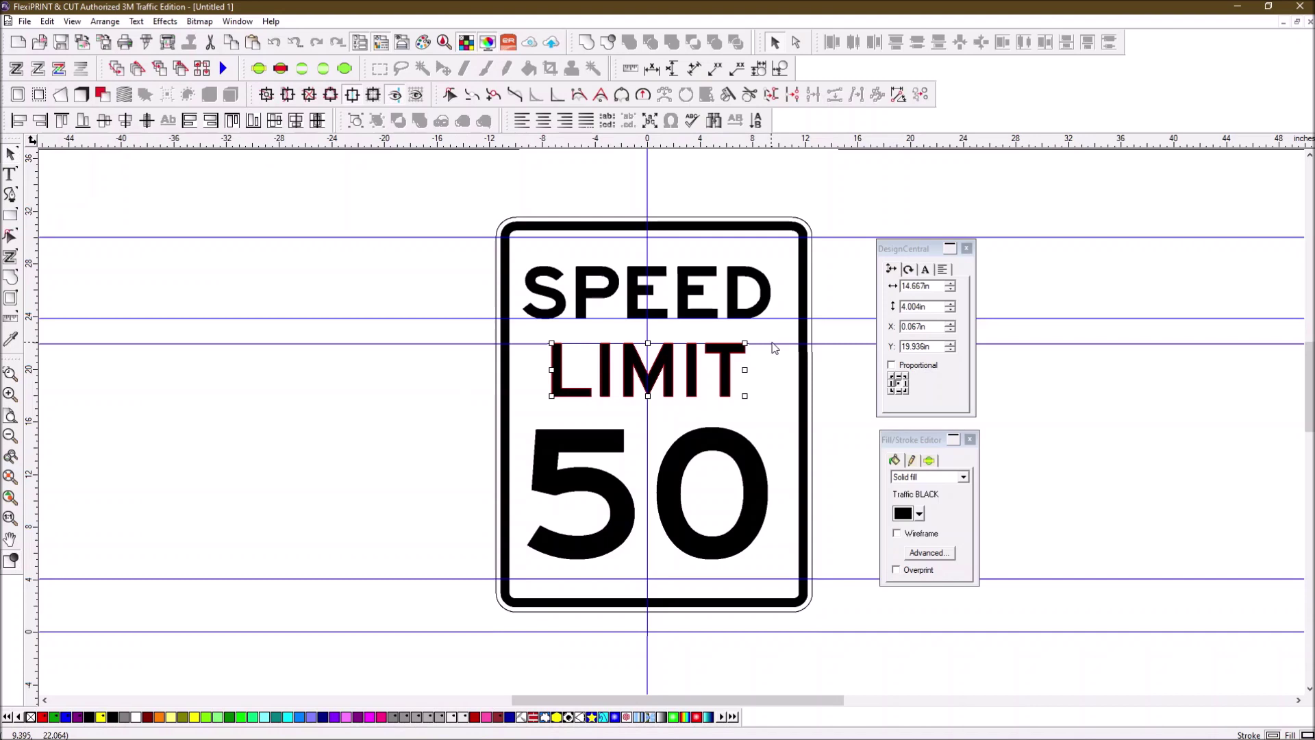
pyautogui.press('Escape')
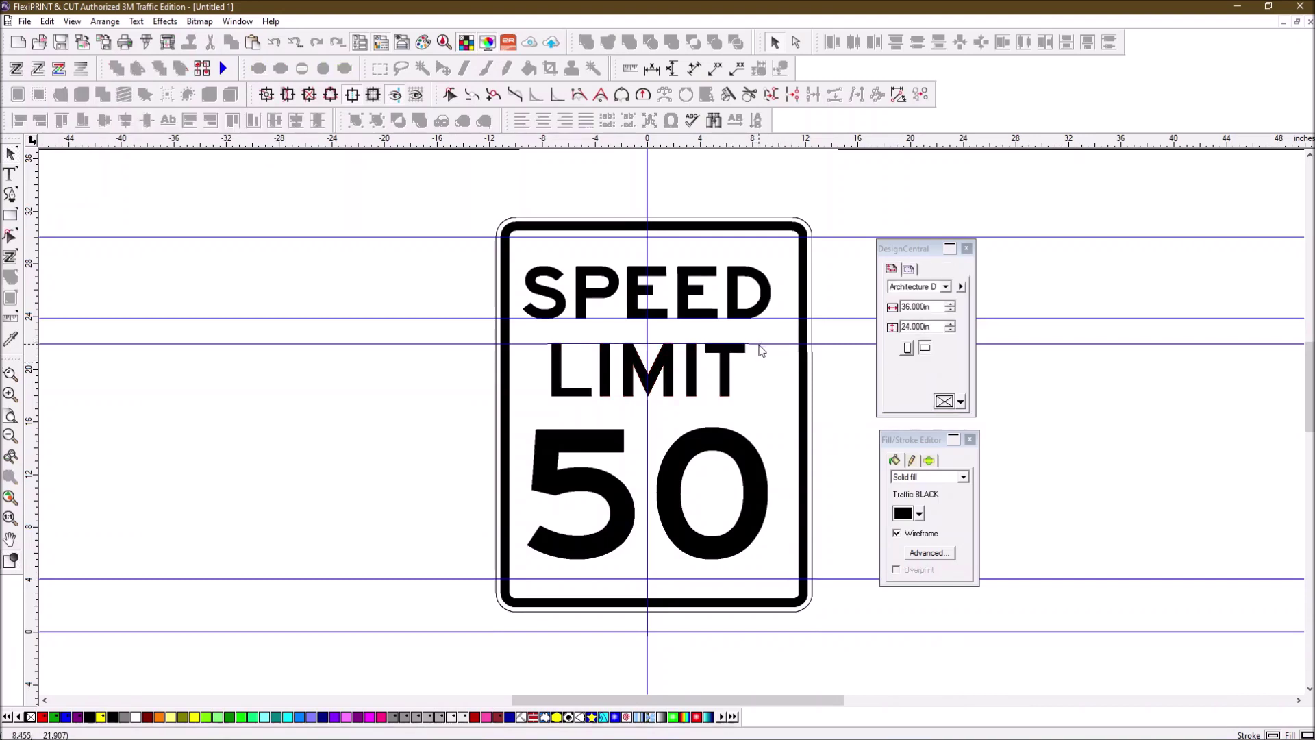
# Step: Align the top of the LIMIT text exactly with the horizontal guide at Y 21.907 in
pyautogui.click(759, 347)
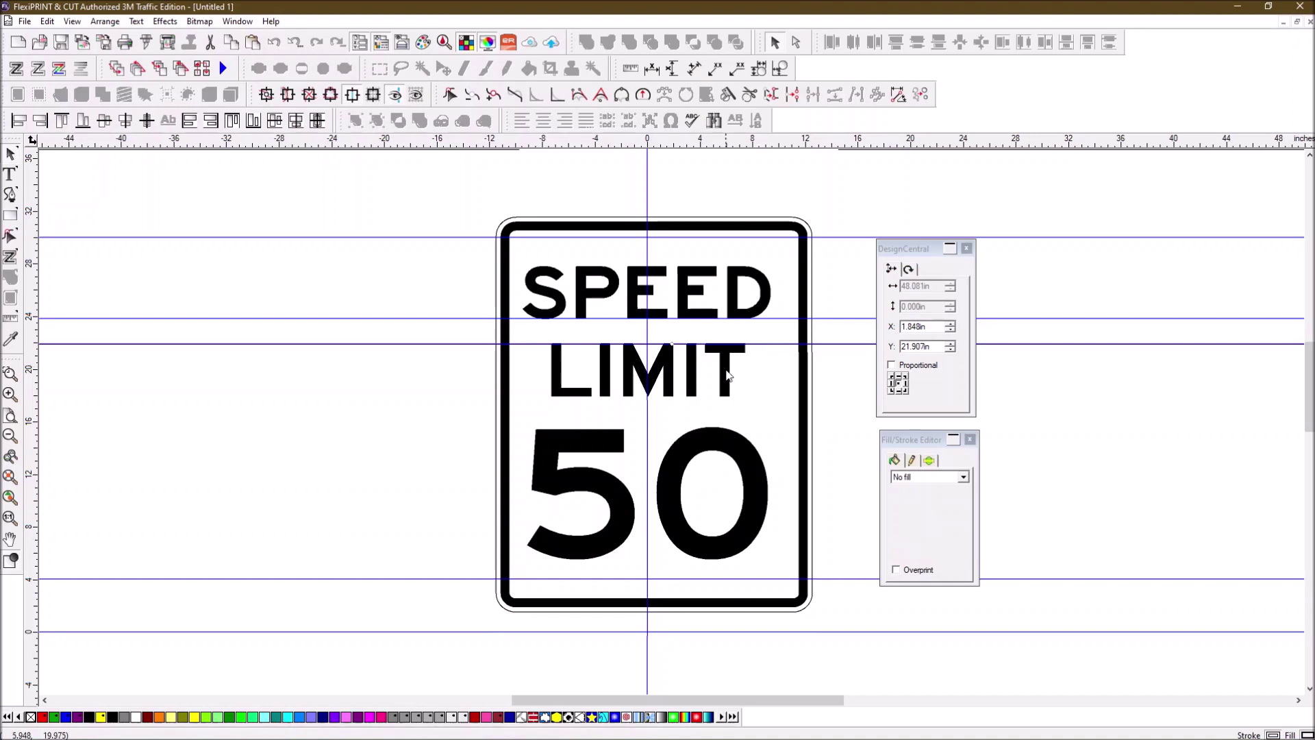
pyautogui.click(601, 368)
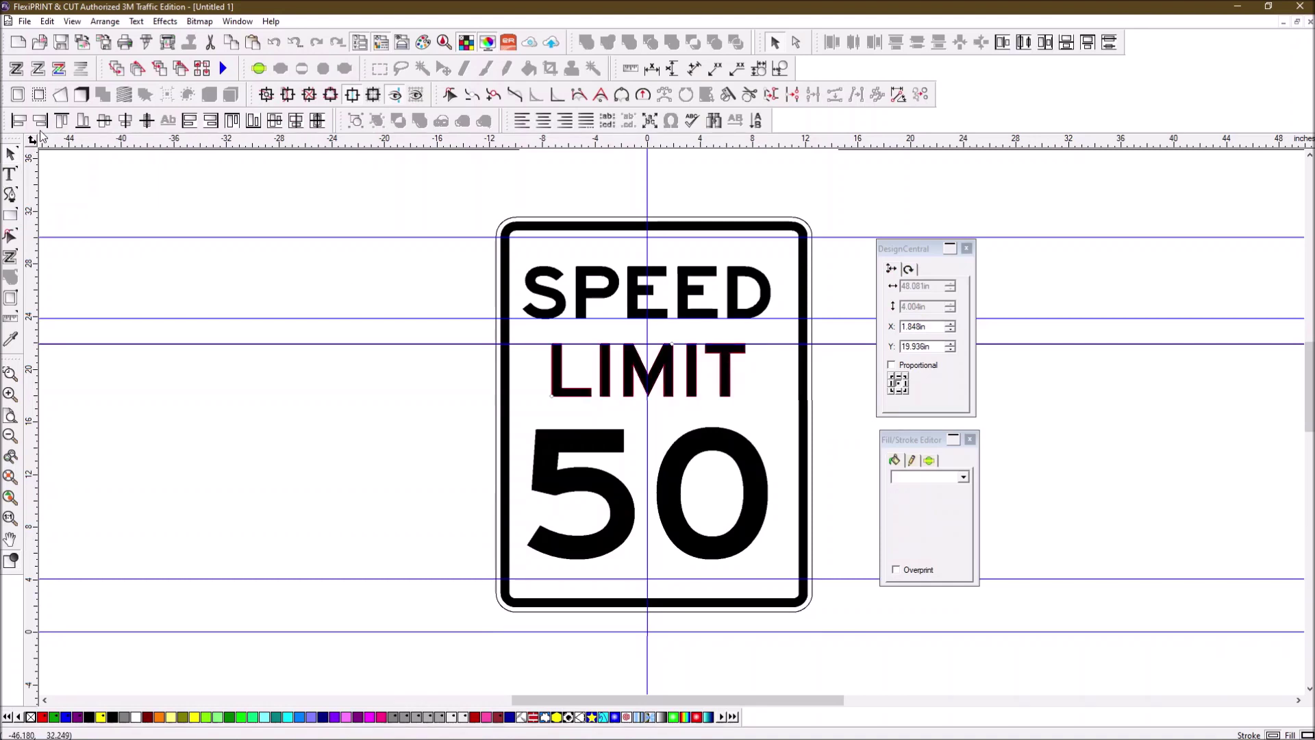
pyautogui.click(63, 121)
pyautogui.click(677, 425)
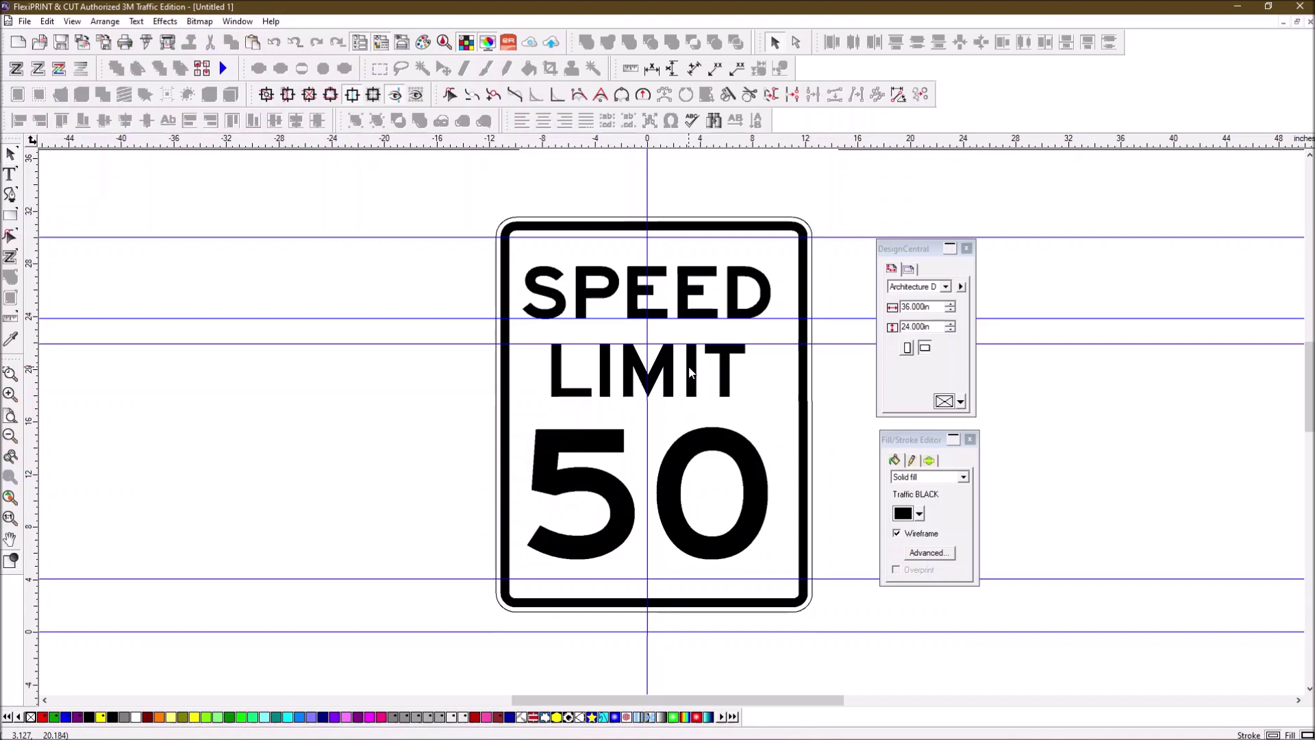
# Step: Check the LIMIT dimensions in the specification image, then set the LIMIT text to 14.642 in wide and 4 in high
pyautogui.hotkey('alt', 'Tab')
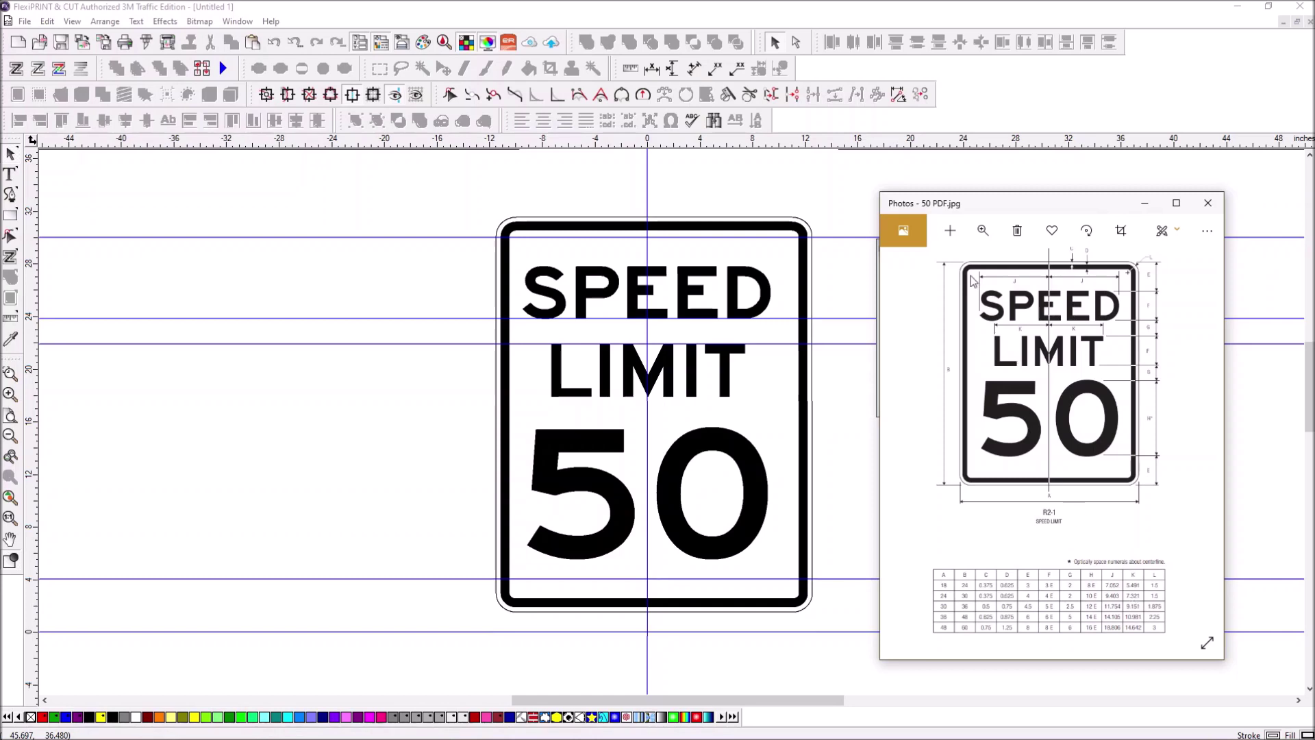
pyautogui.click(993, 188)
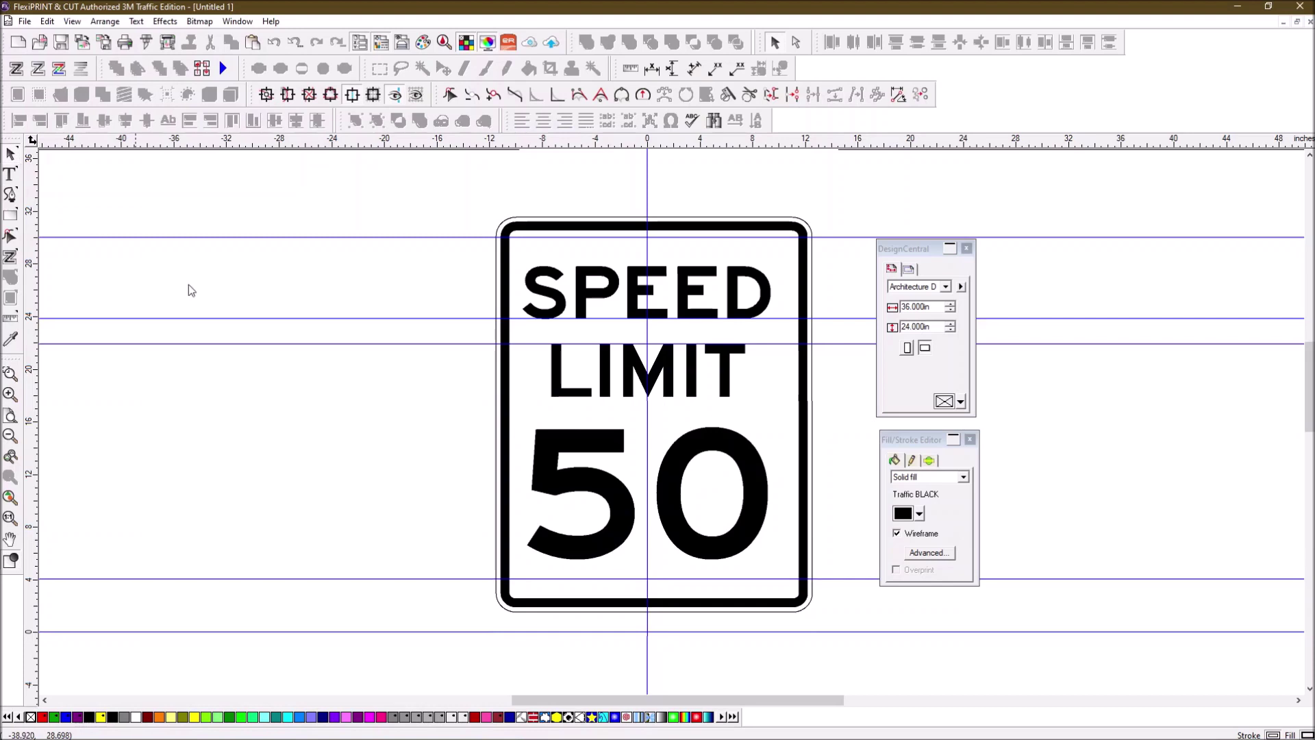
pyautogui.click(668, 370)
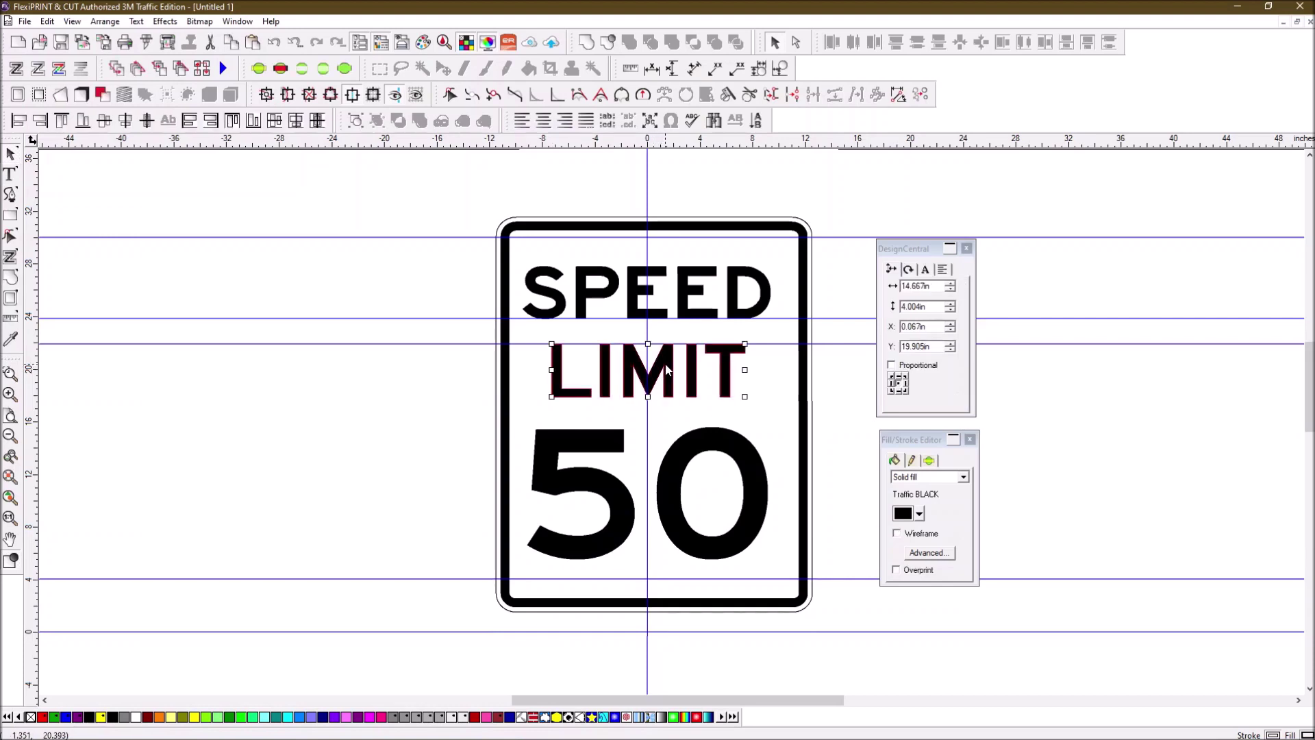
pyautogui.click(935, 287)
pyautogui.doubleClick(935, 287)
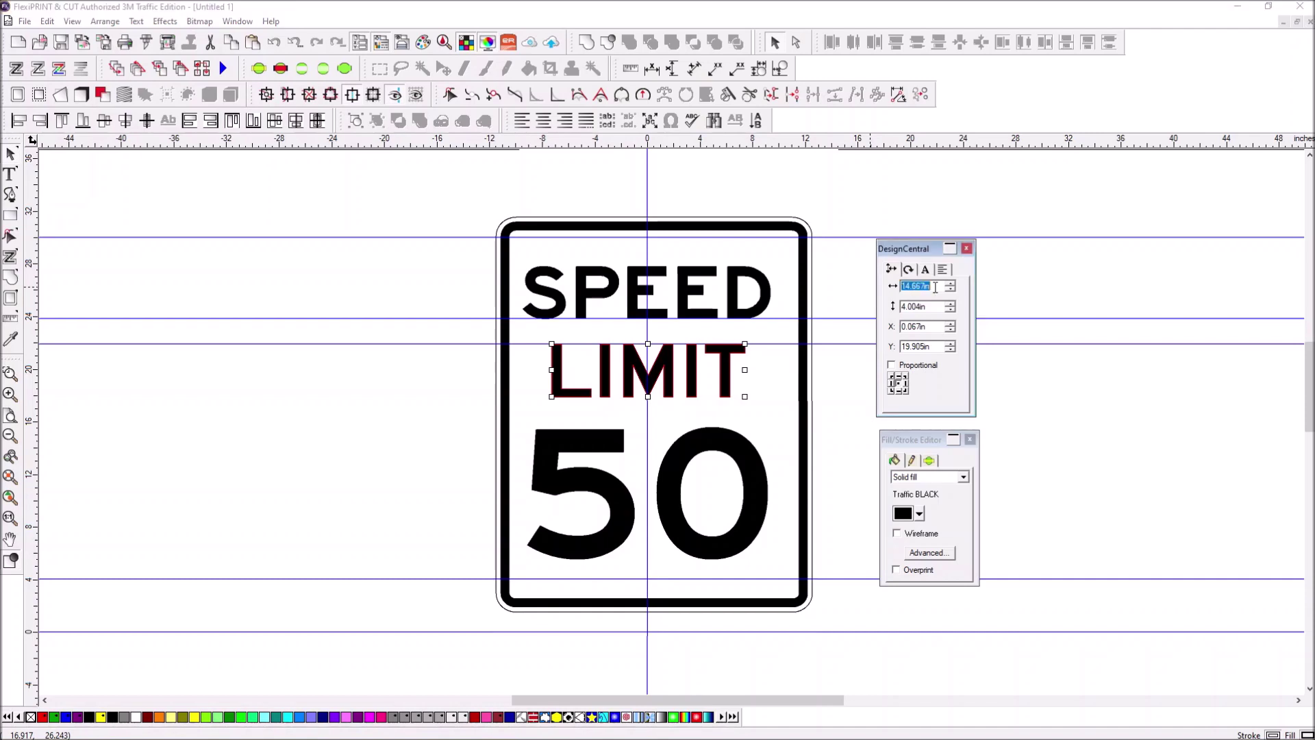
pyautogui.click(937, 281)
pyautogui.press('BackSpace')
pyautogui.write('42')
pyautogui.click(938, 308)
pyautogui.moveTo(922, 307); pyautogui.dragTo(899, 306)
pyautogui.write('4')
pyautogui.press('Return')
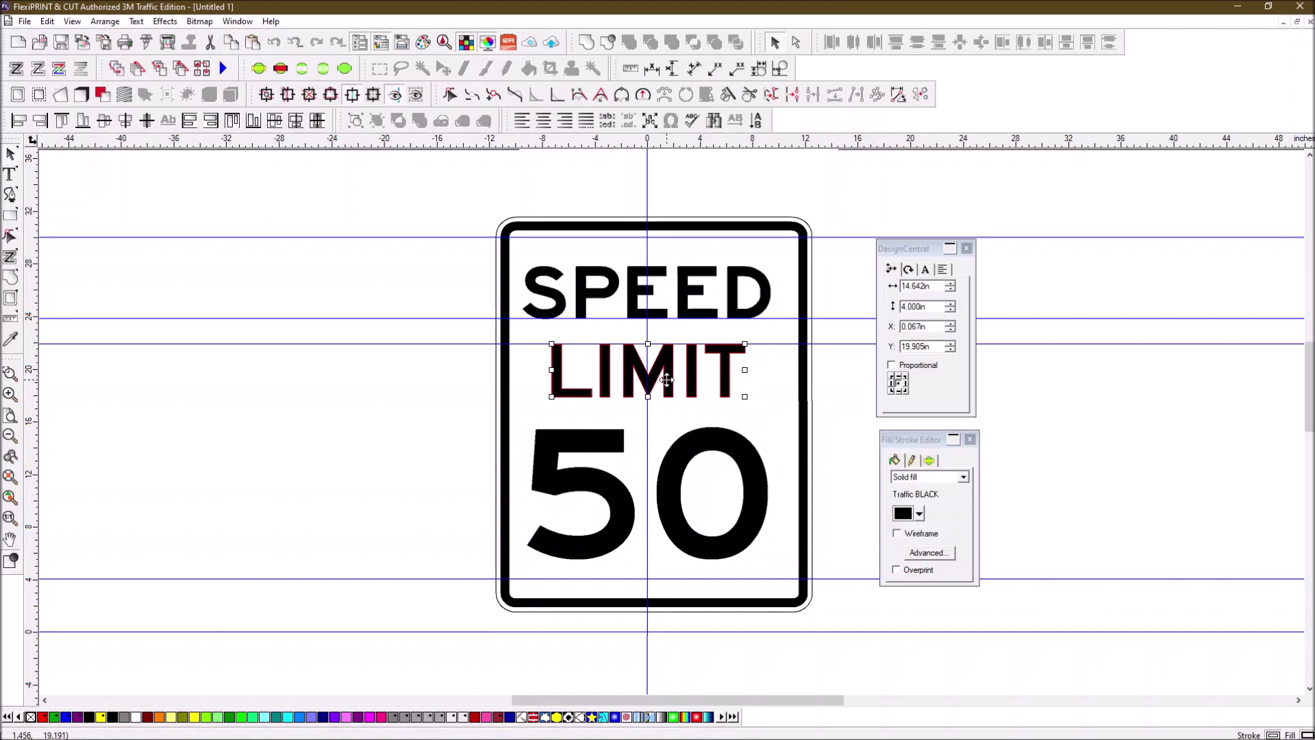
pyautogui.click(1048, 216)
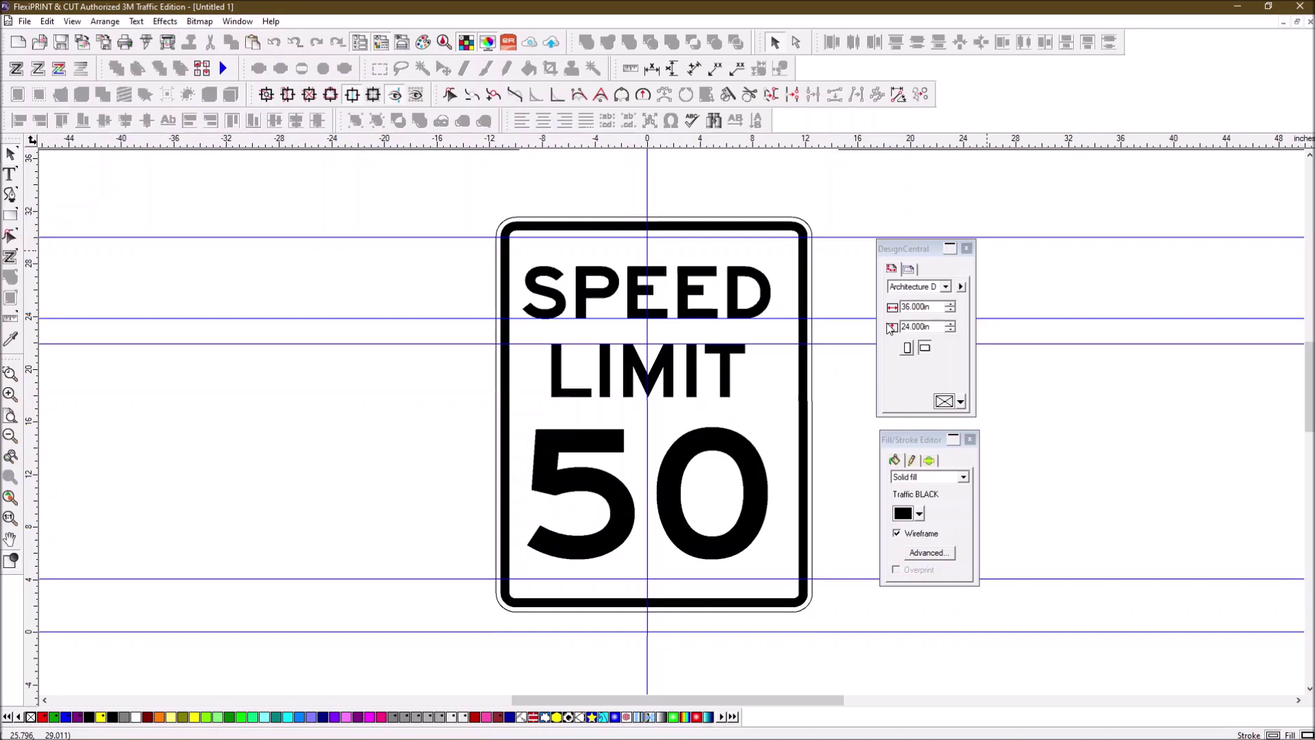
# Step: Nudge the 50 numerals right to about X 0.26 in to space them optically about the vertical guide
pyautogui.click(600, 447)
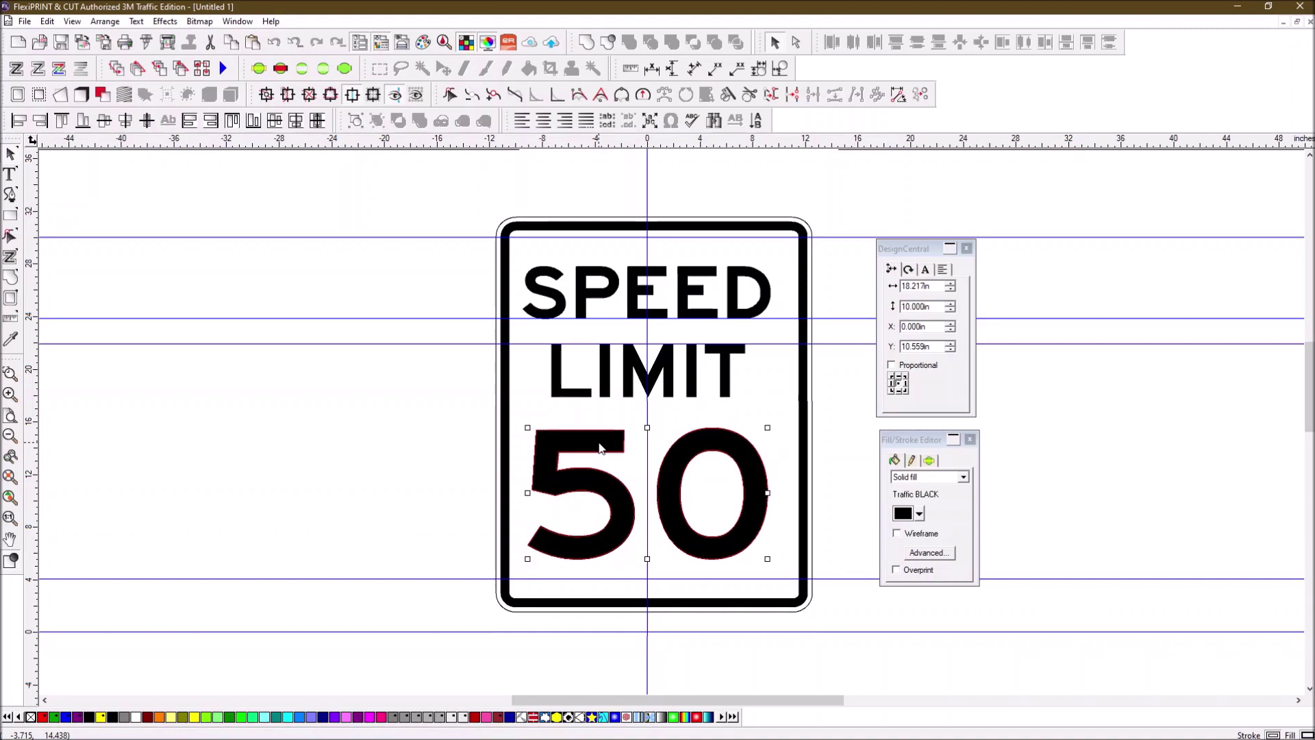
pyautogui.click(1120, 398)
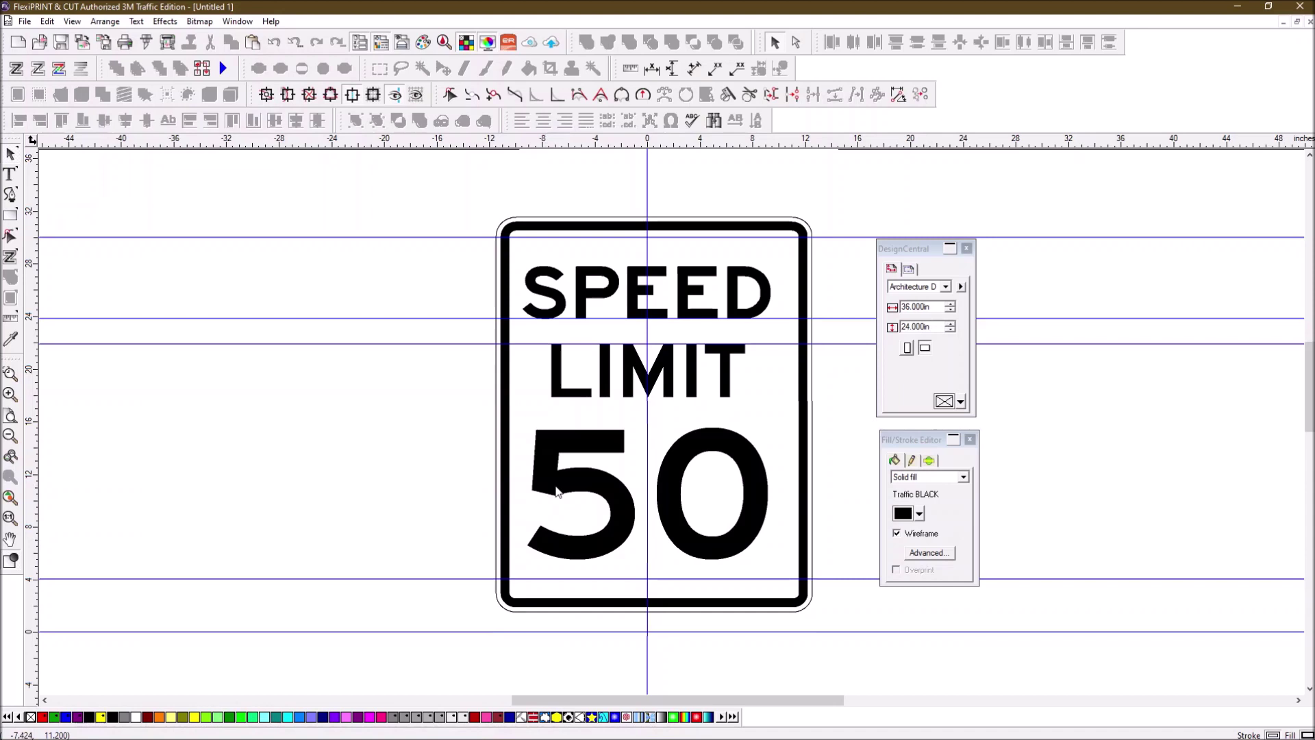
pyautogui.click(681, 458)
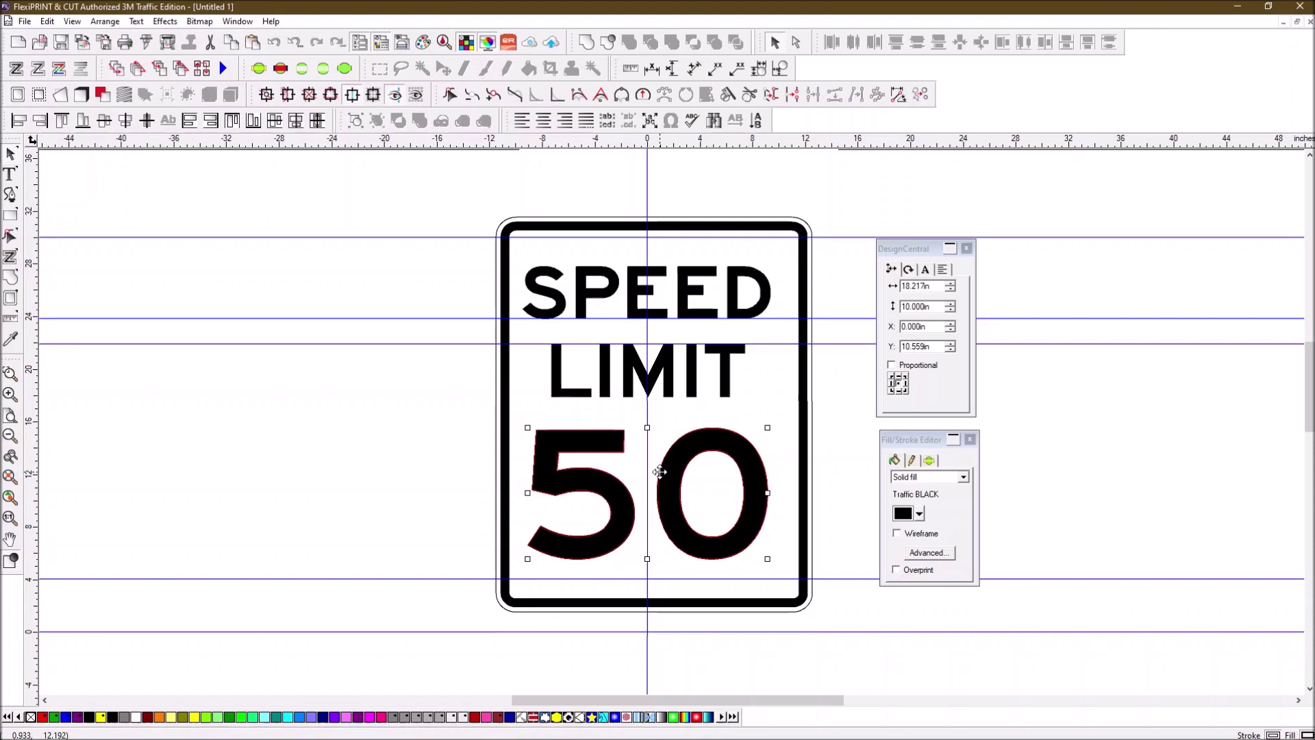
pyautogui.press('Right')
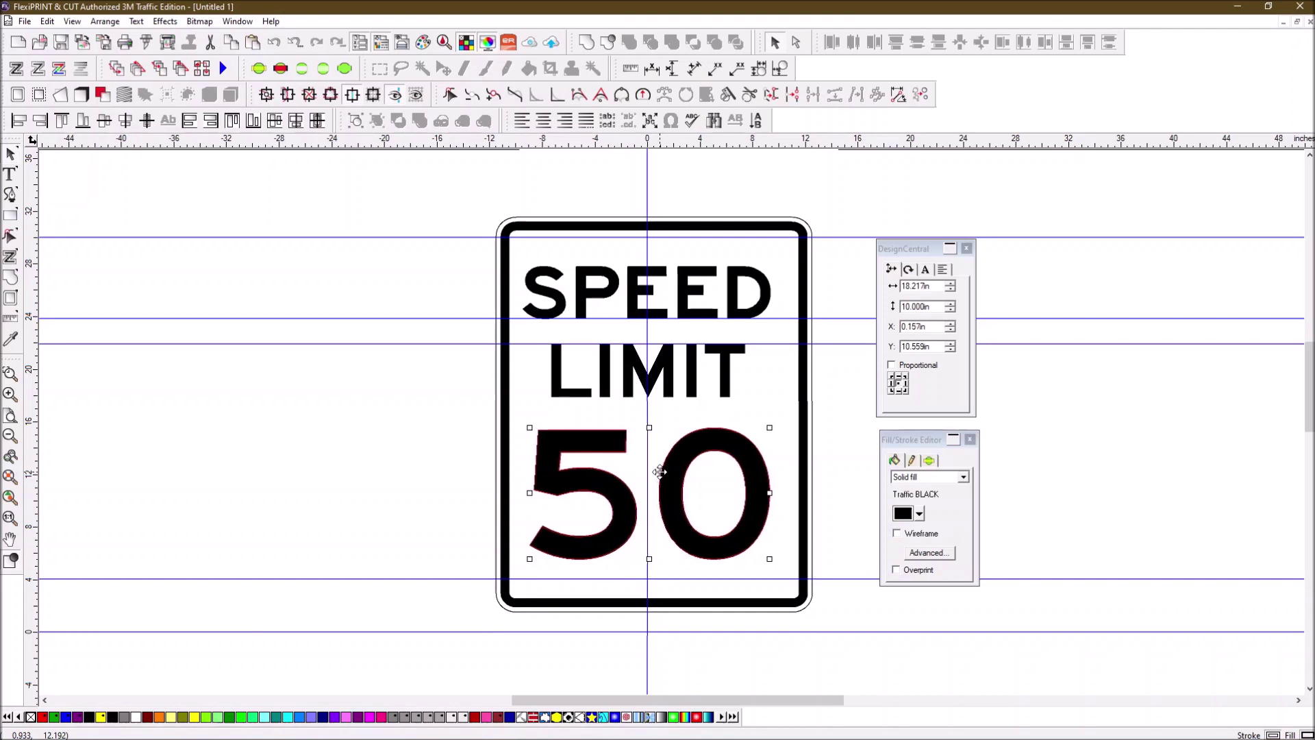
pyautogui.press('Right')
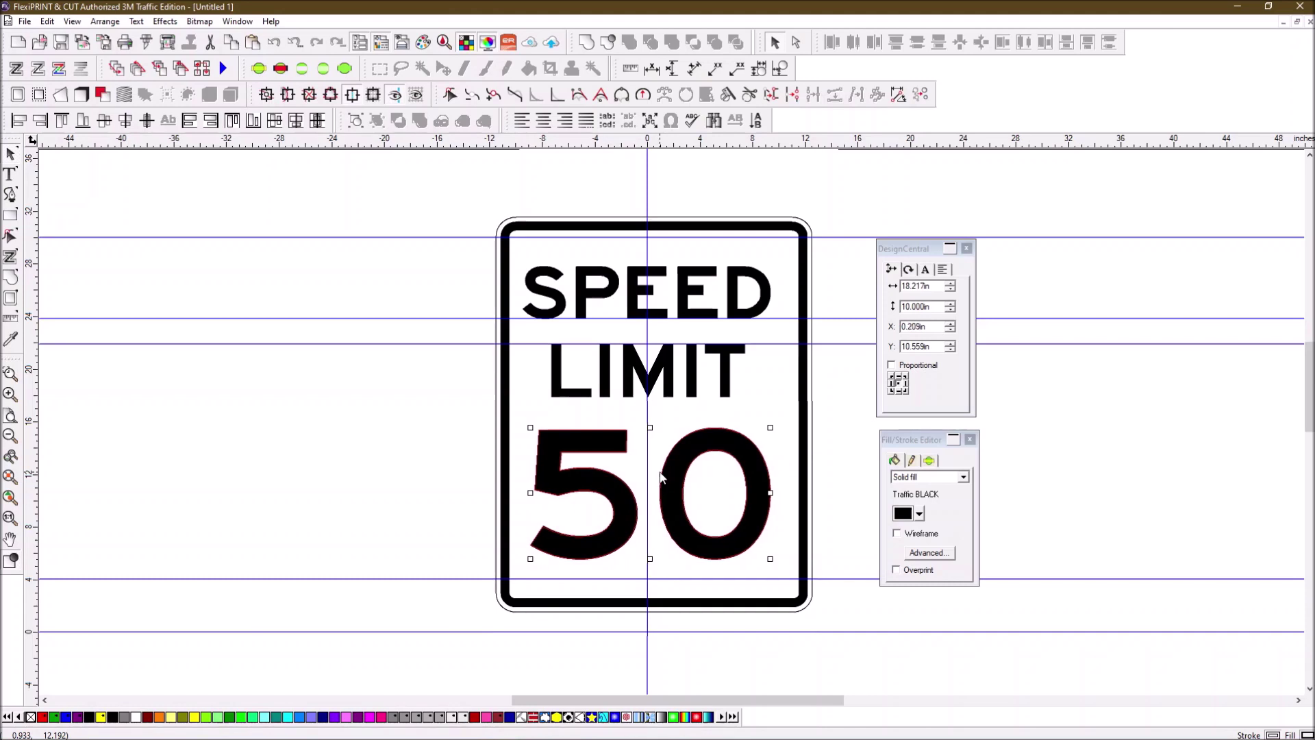
pyautogui.press('Right')
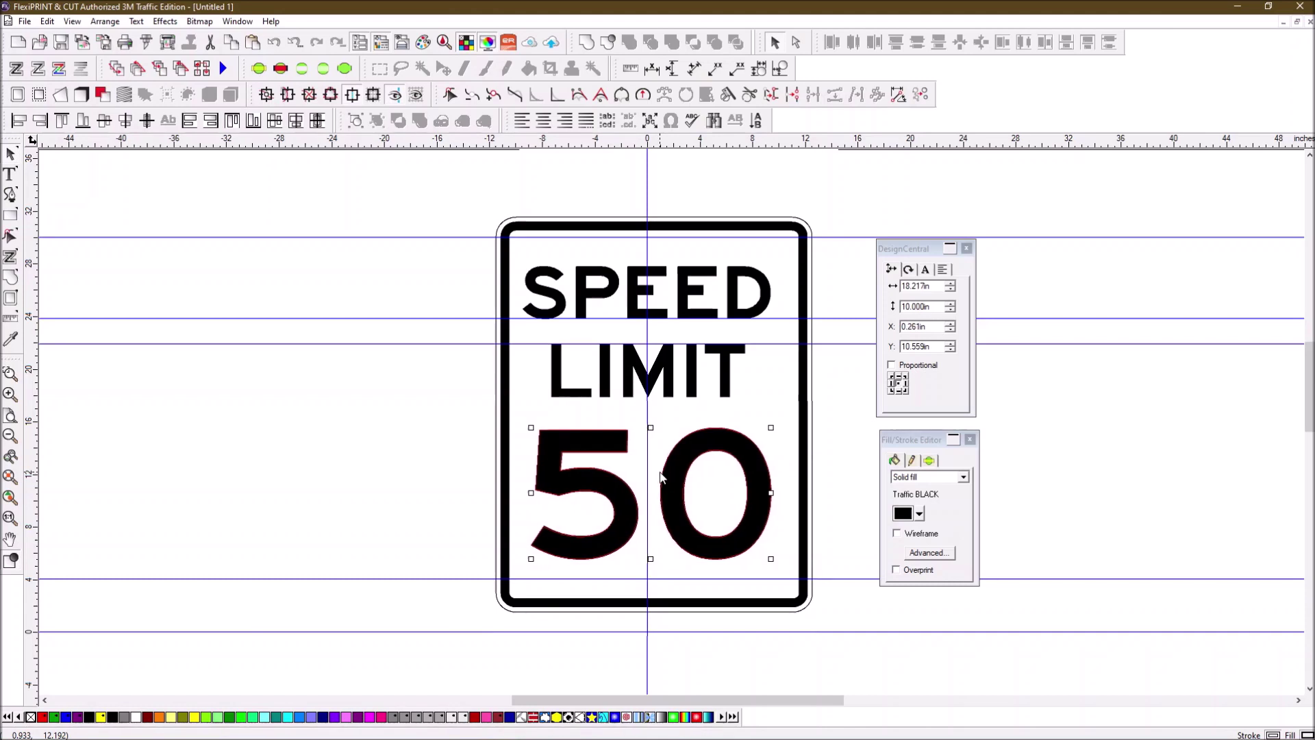
pyautogui.click(1089, 385)
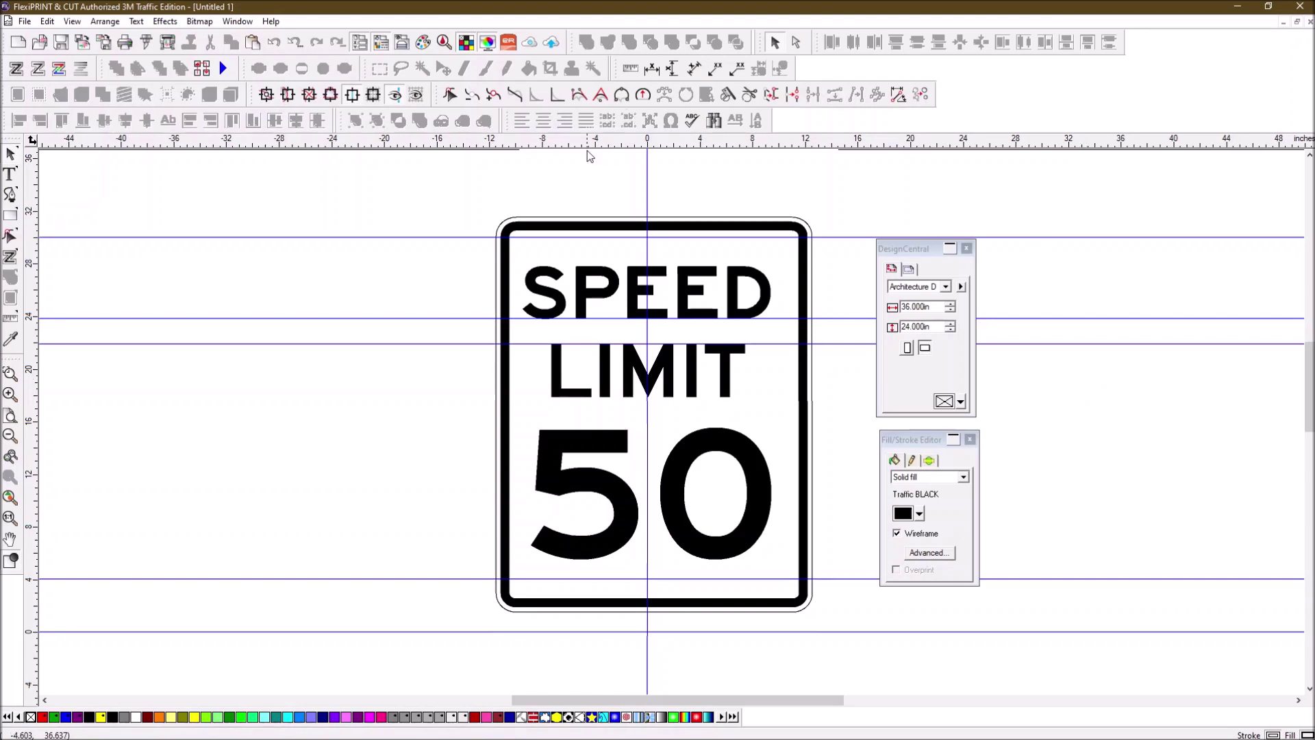
# Step: Select the whole sign and nudge it left until its outline is roughly centred on the vertical guide, at about X 0.03 in
pyautogui.click(685, 241)
pyautogui.click(459, 189)
pyautogui.moveTo(459, 189); pyautogui.dragTo(845, 680)
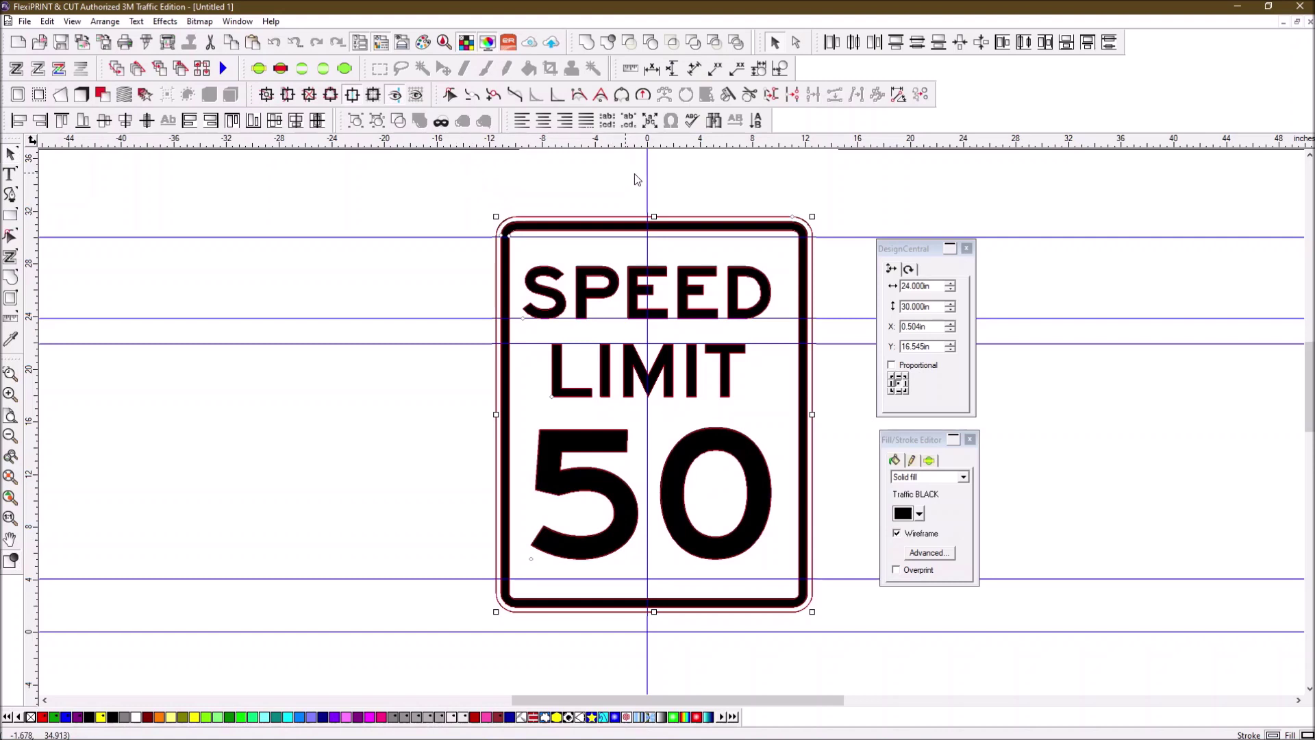
pyautogui.press('Left')
pyautogui.press('Left')
pyautogui.press('Left')
pyautogui.press('Left')
pyautogui.press('Left')
pyautogui.press('Left')
pyautogui.press('Left')
pyautogui.press('Left')
pyautogui.press('Left')
pyautogui.press('Left')
pyautogui.click(710, 186)
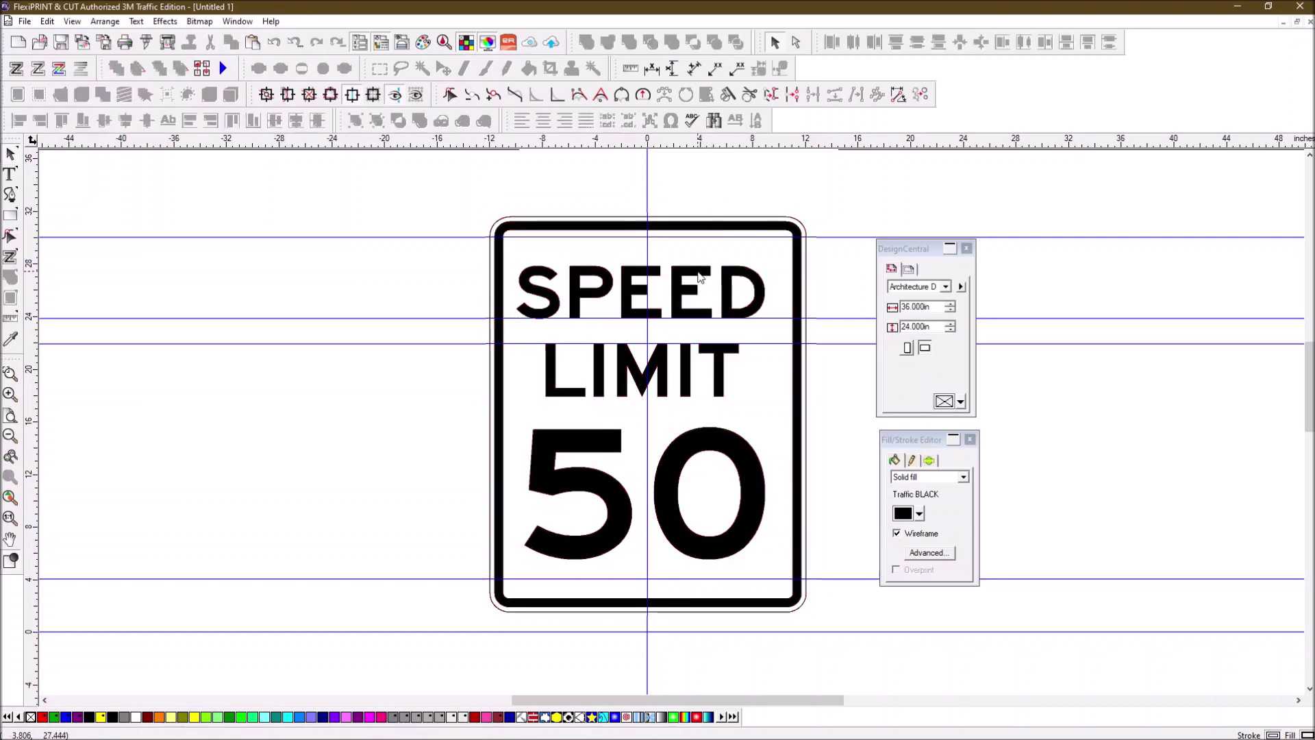
# Step: Nudge the SPEED text right to about X -0.05 in so it is roughly centred on the vertical guide
pyautogui.click(700, 277)
pyautogui.press('Right')
pyautogui.press('Right')
pyautogui.press('Right')
pyautogui.press('Right')
pyautogui.press('Right')
pyautogui.press('Right')
pyautogui.press('Right')
pyautogui.press('Right')
pyautogui.press('Right')
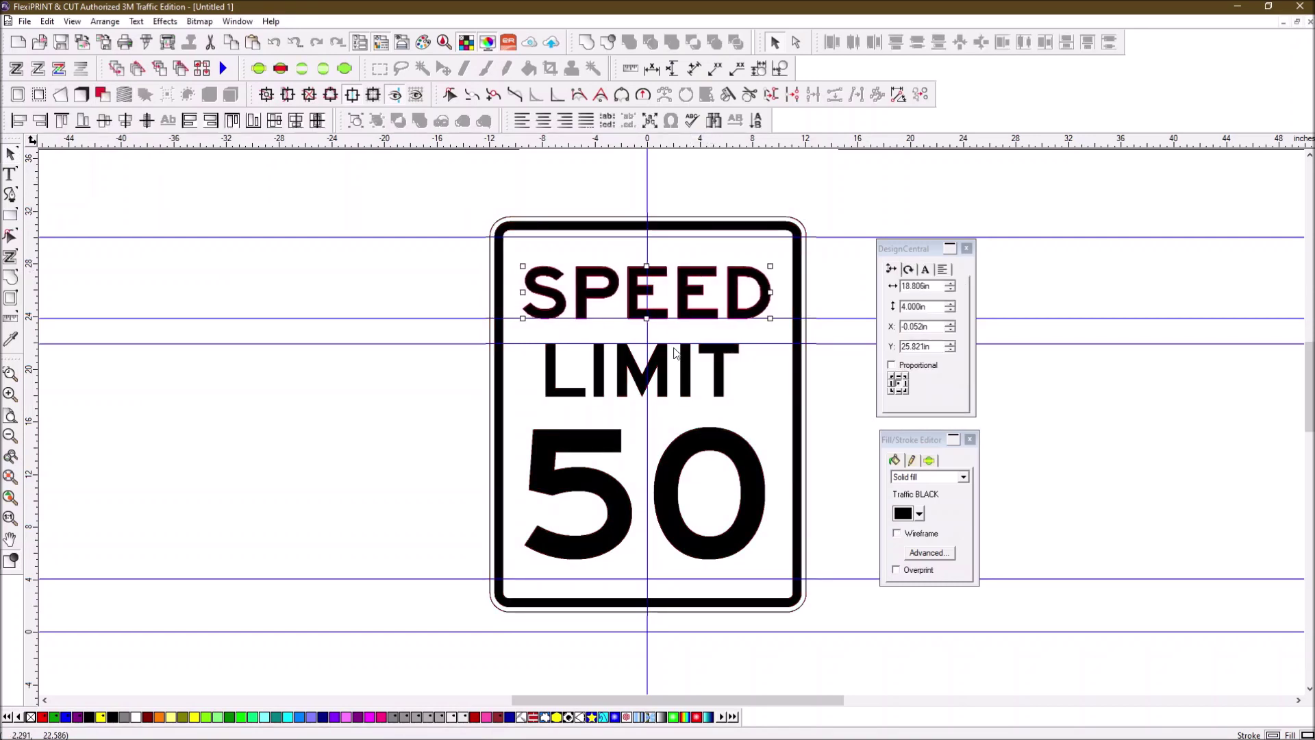
# Step: Nudge the LIMIT text right until it is roughly centred on the vertical guide
pyautogui.click(689, 365)
pyautogui.press('Right')
pyautogui.press('Right')
pyautogui.press('Right')
pyautogui.press('Right')
pyautogui.press('Right')
pyautogui.press('Right')
pyautogui.press('Right')
pyautogui.press('Right')
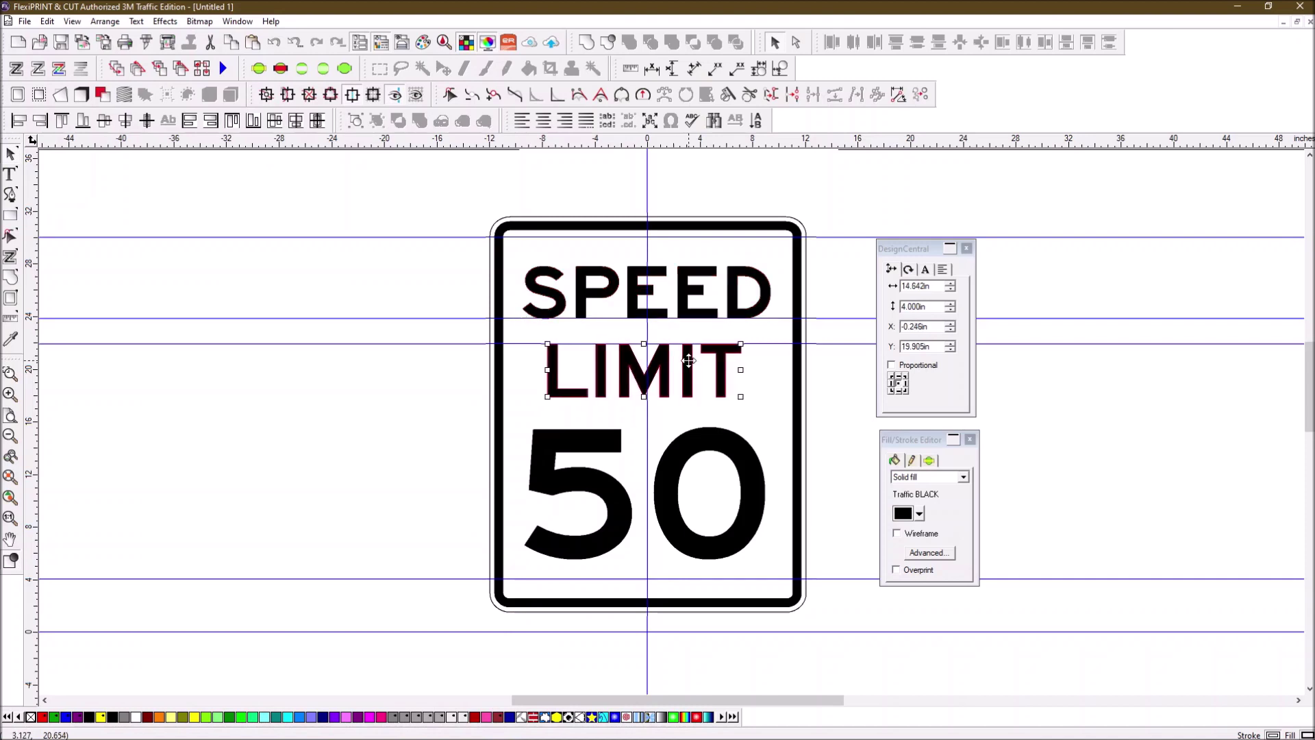
# Step: Check the horizontal positions of the 50 numerals, the whole sign and the SPEED text against the vertical guide
pyautogui.click(709, 446)
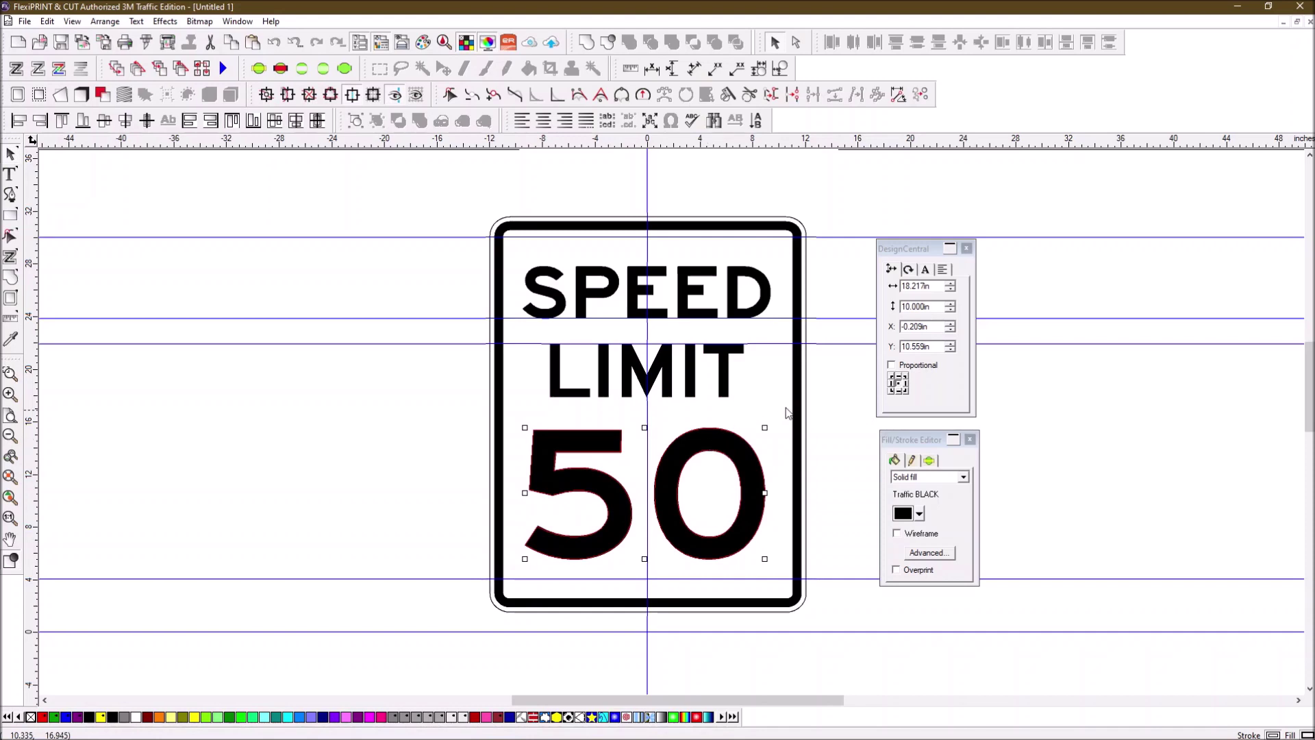
pyautogui.click(845, 384)
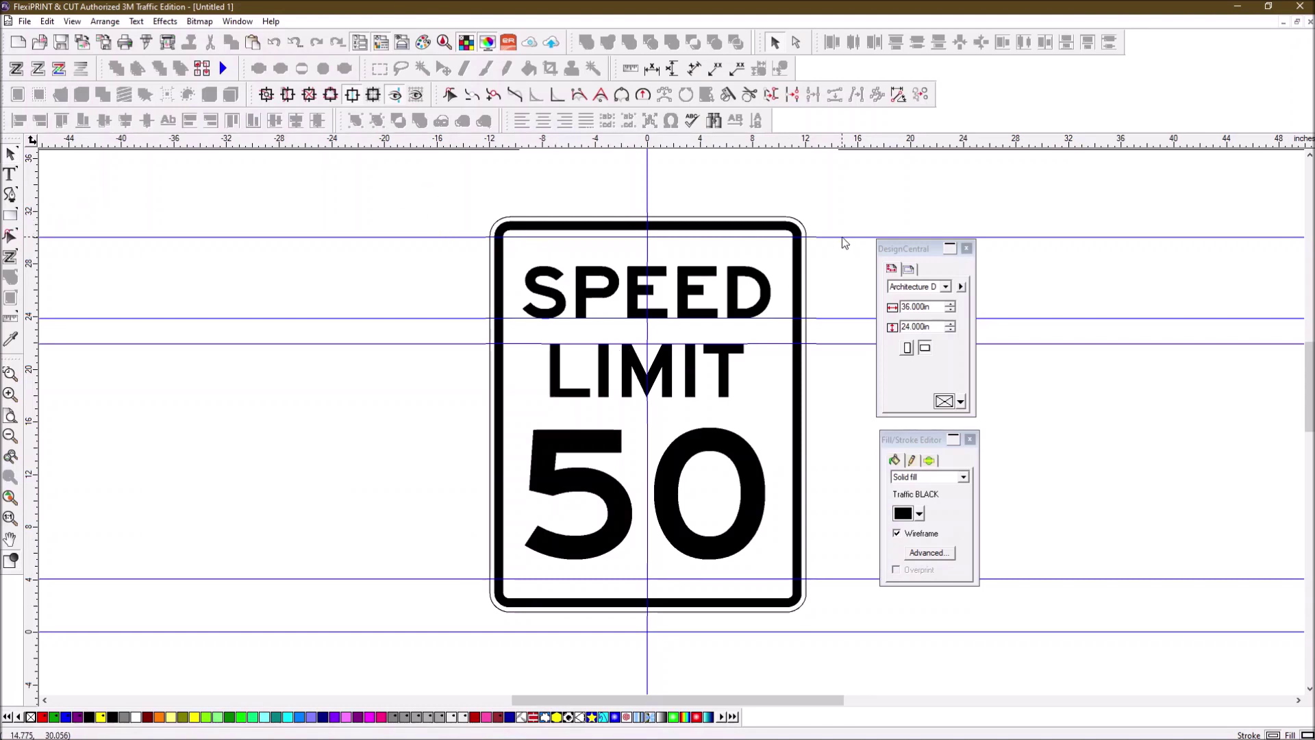
pyautogui.moveTo(453, 194); pyautogui.dragTo(864, 652)
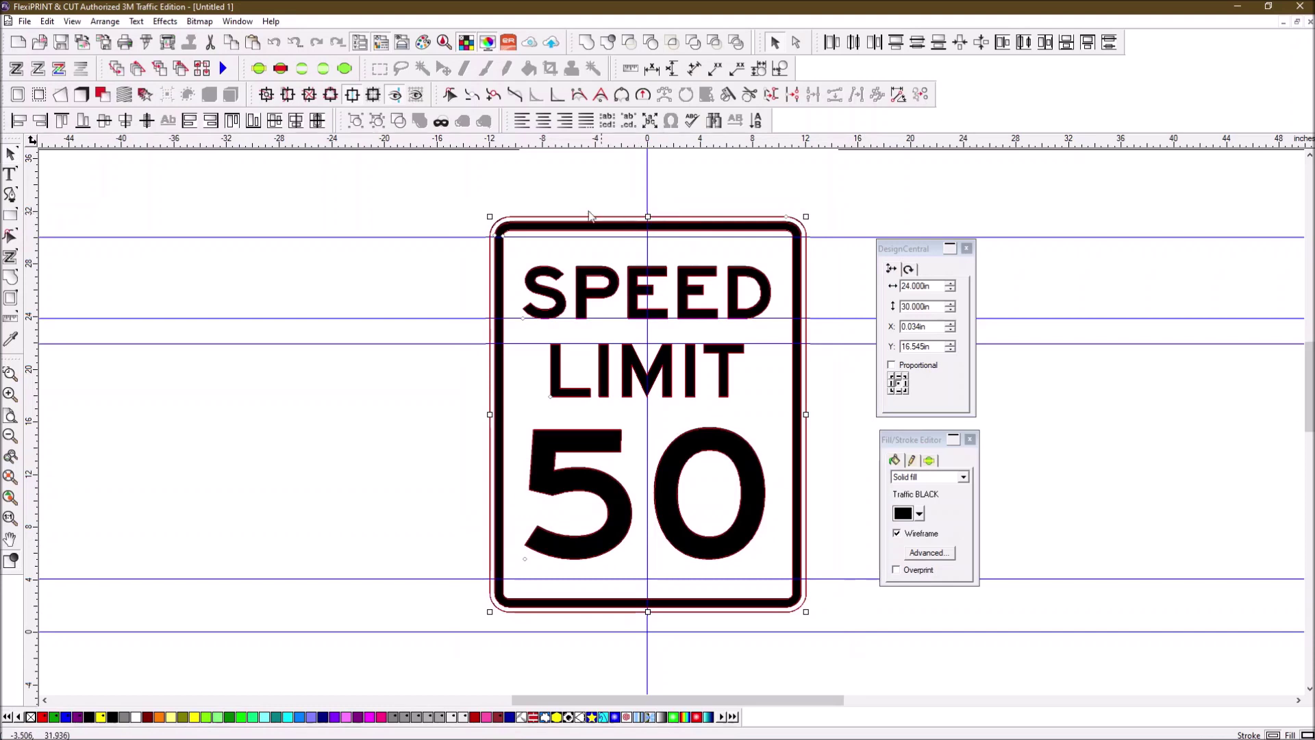
pyautogui.click(750, 176)
pyautogui.click(712, 274)
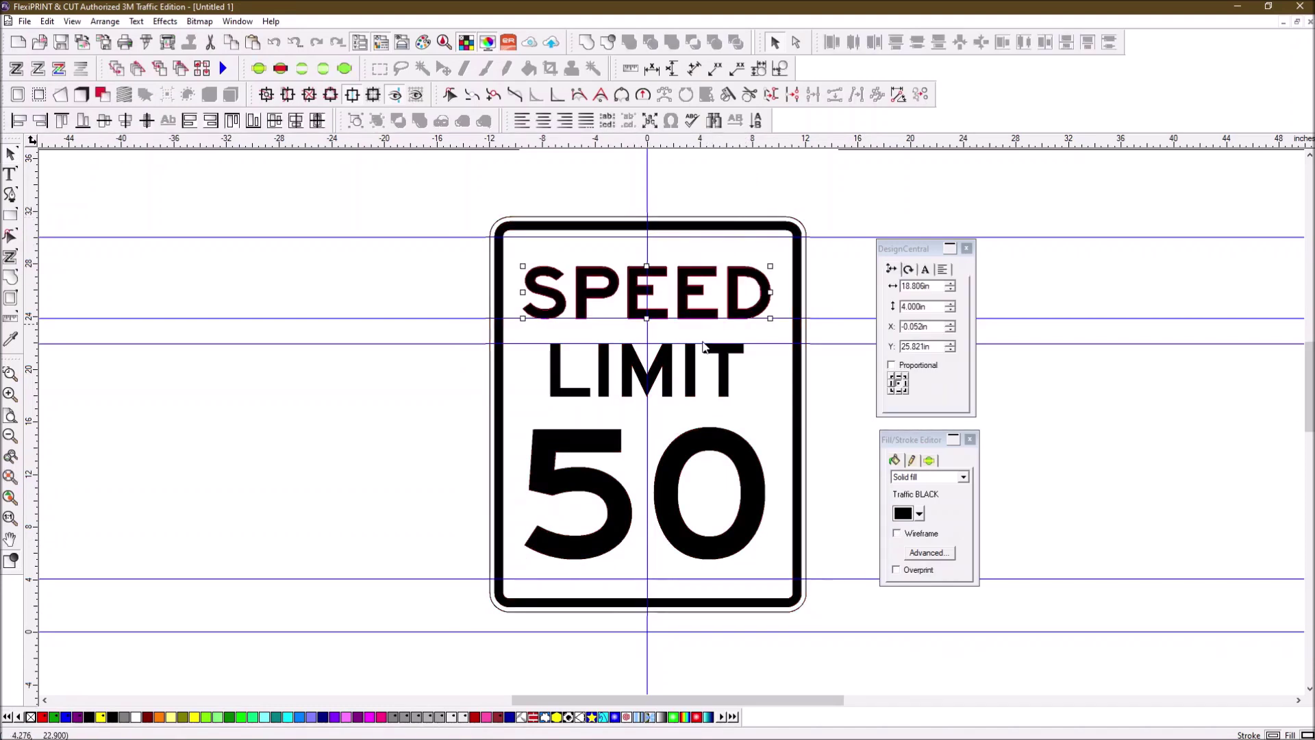
# Step: Check the horizontal positions of the LIMIT text and the 50 numerals, and clear the selection
pyautogui.click(695, 374)
pyautogui.click(693, 434)
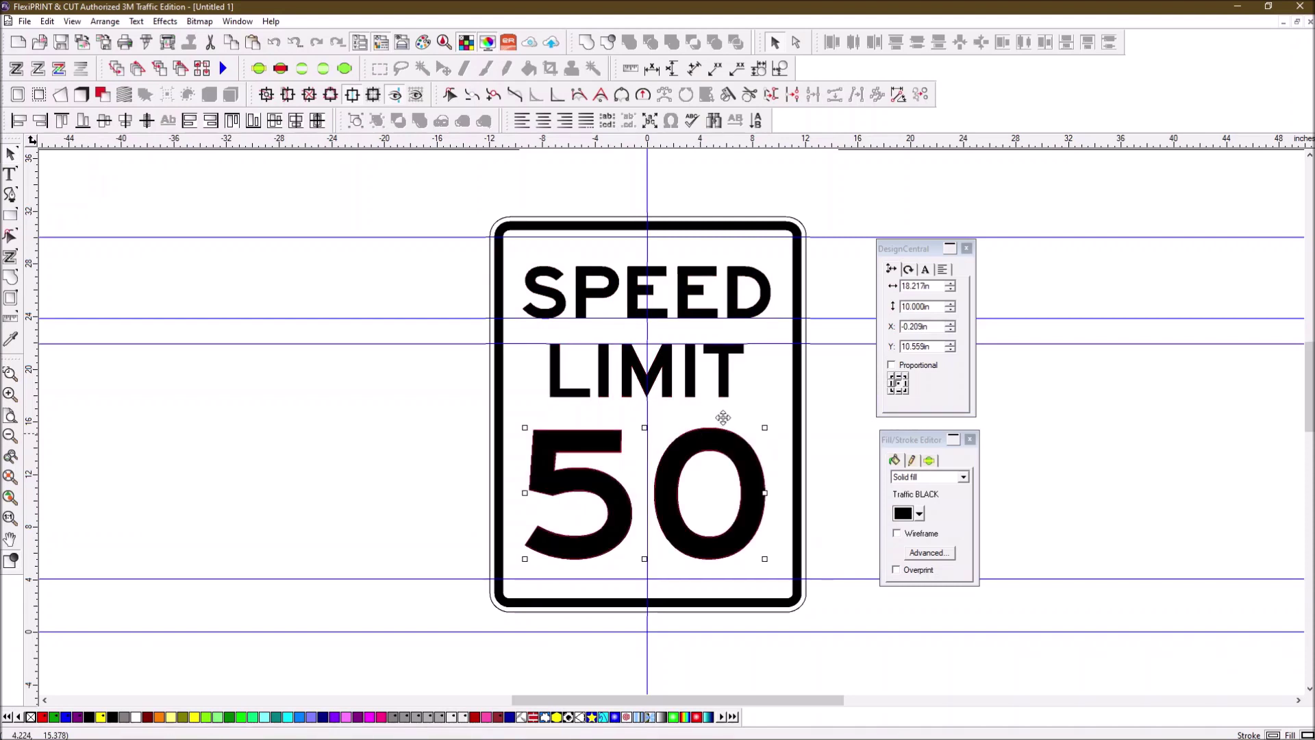
pyautogui.click(825, 205)
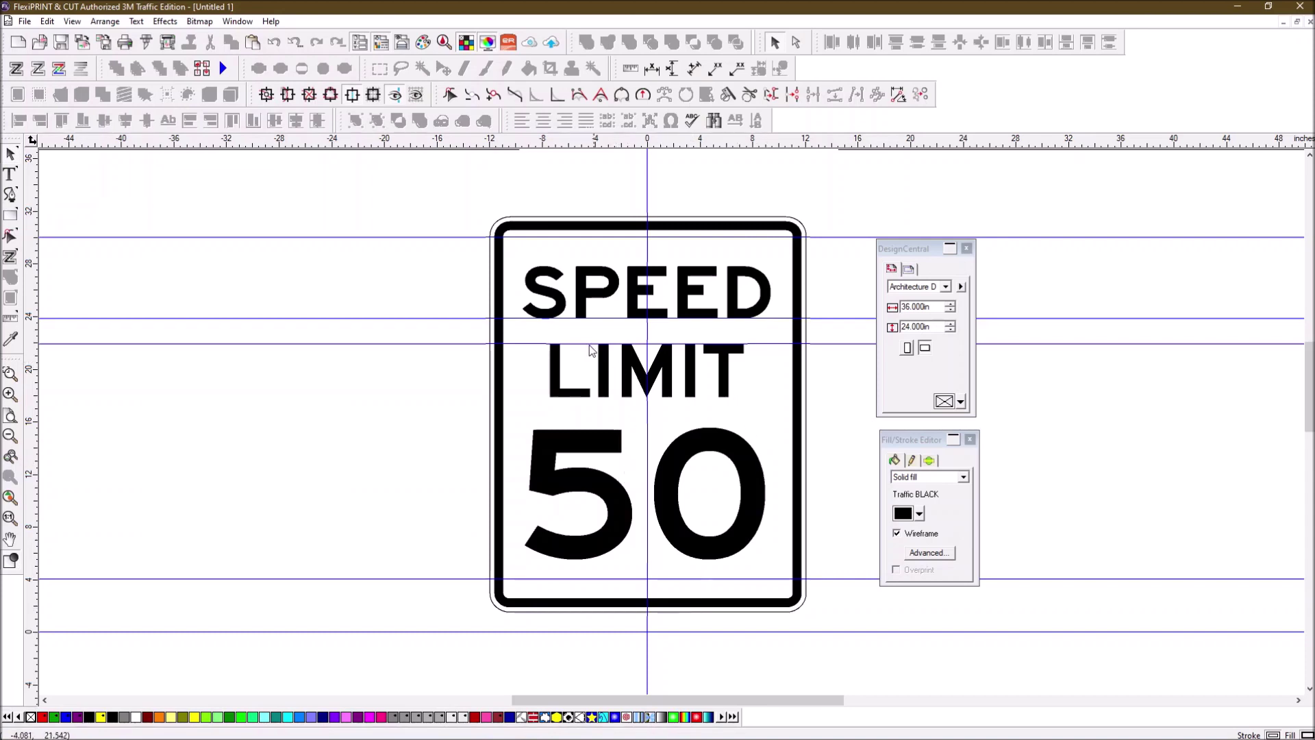
# Step: Delete the remaining horizontal guides and the vertical centre guide around the sign
pyautogui.moveTo(427, 319)
pyautogui.mouseDown()
pyautogui.moveTo(439, 240)
pyautogui.moveTo(436, 344)
pyautogui.mouseUp()
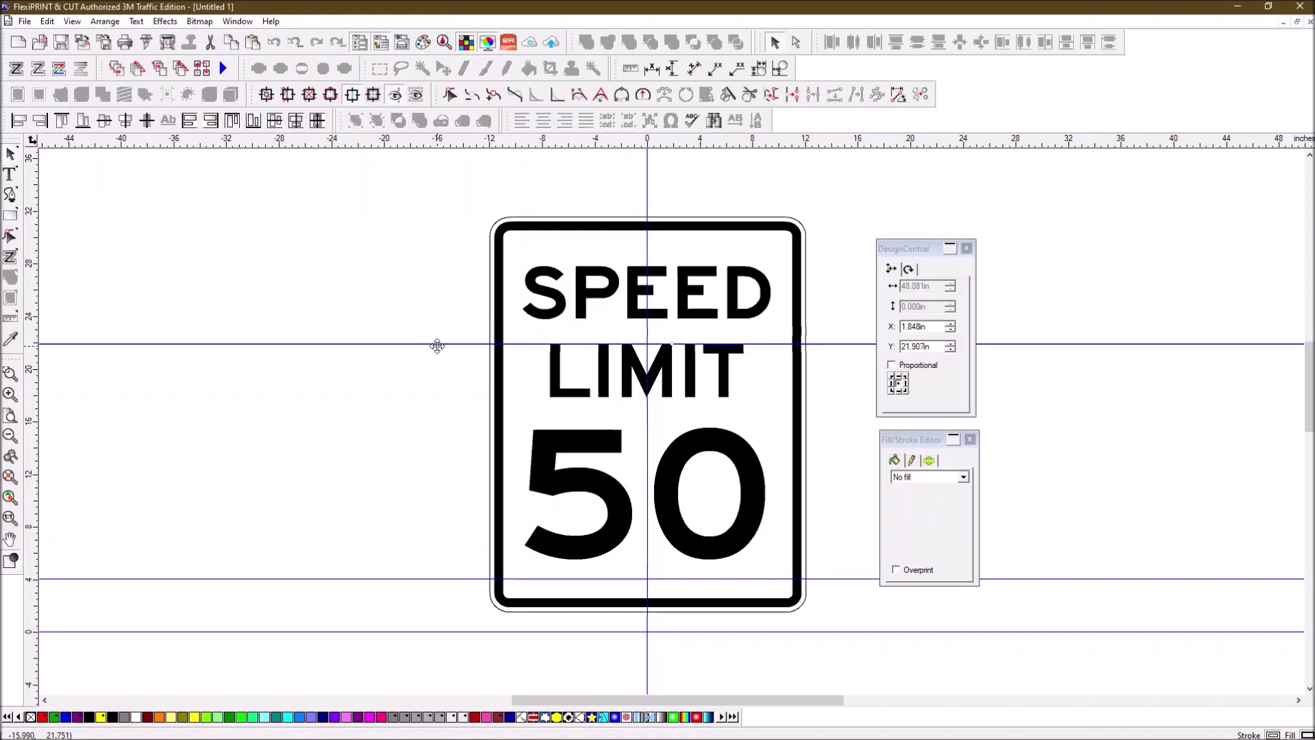
pyautogui.press('Delete')
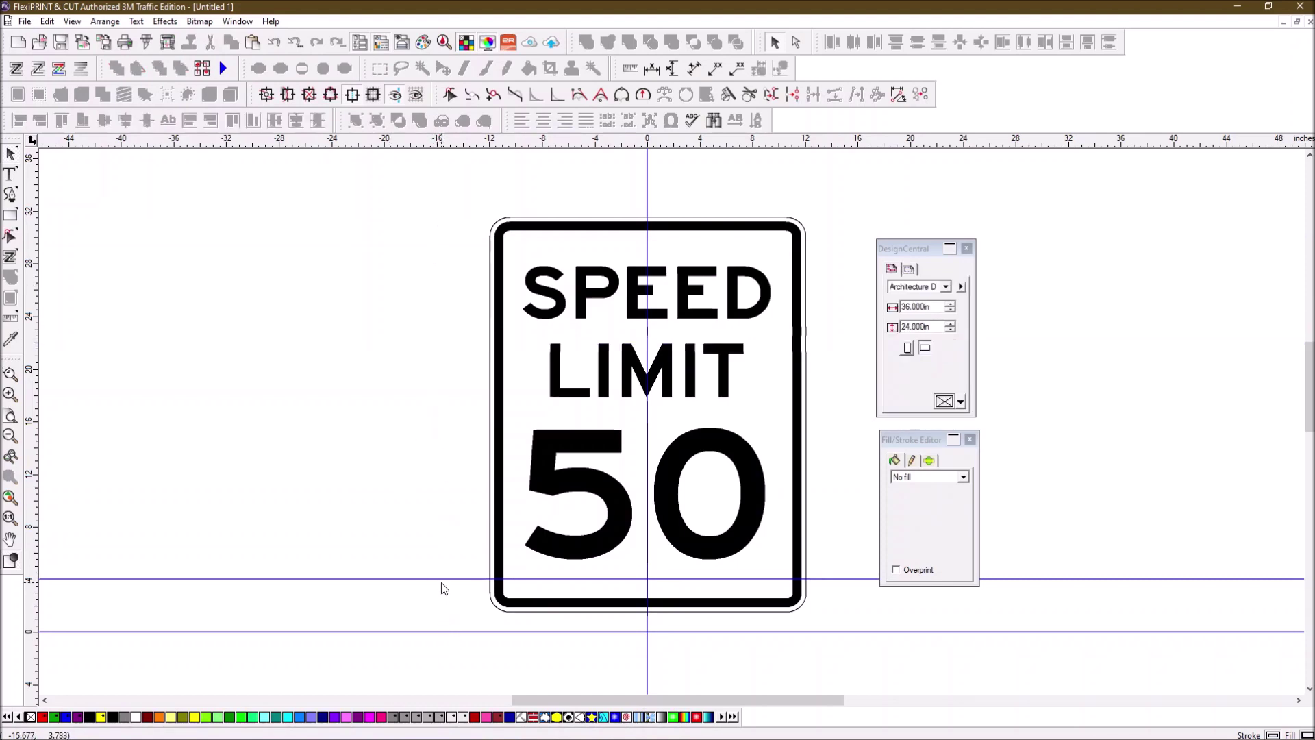
pyautogui.click(440, 580)
pyautogui.press('Delete')
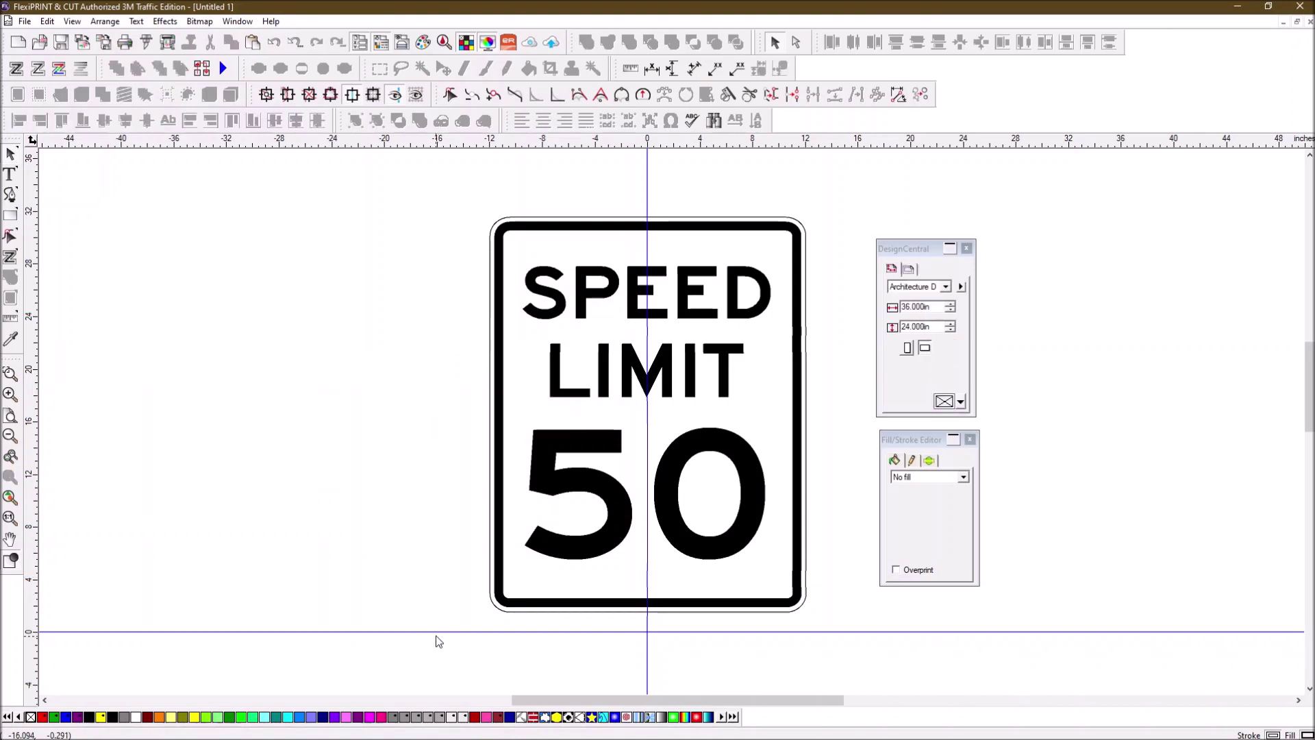
pyautogui.click(437, 633)
pyautogui.press('Delete')
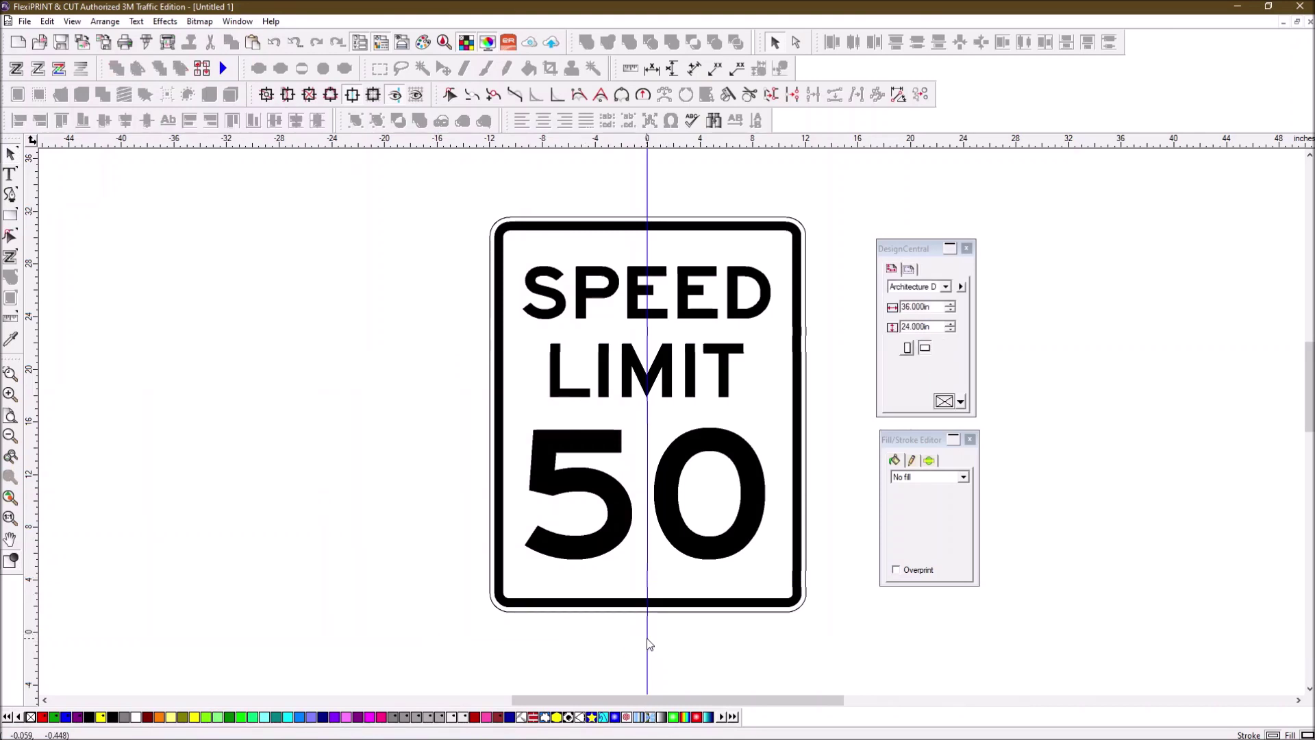
pyautogui.click(648, 644)
pyautogui.press('Delete')
pyautogui.rightClick(812, 241)
pyautogui.press('Escape')
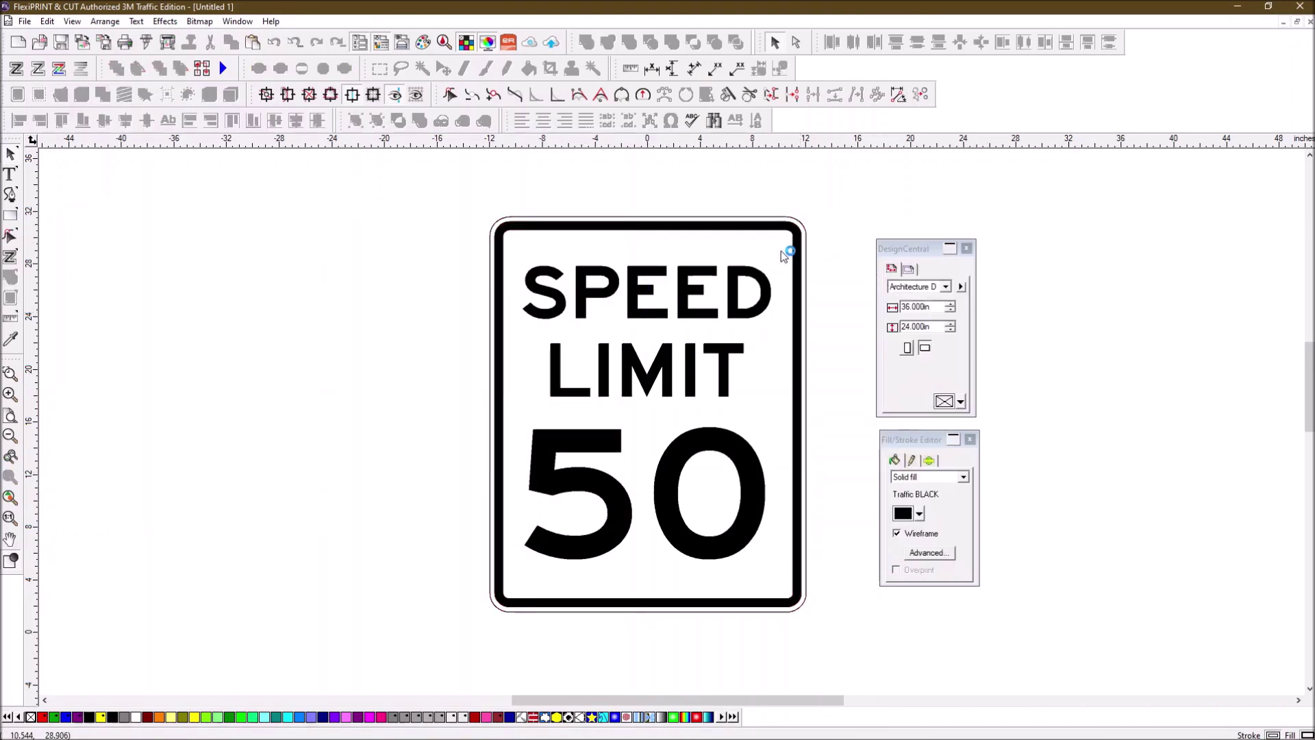
# Step: Ungroup the sign's outline and border completely, and group the black border with the SPEED, LIMIT and 50 lettering
pyautogui.rightClick(771, 233)
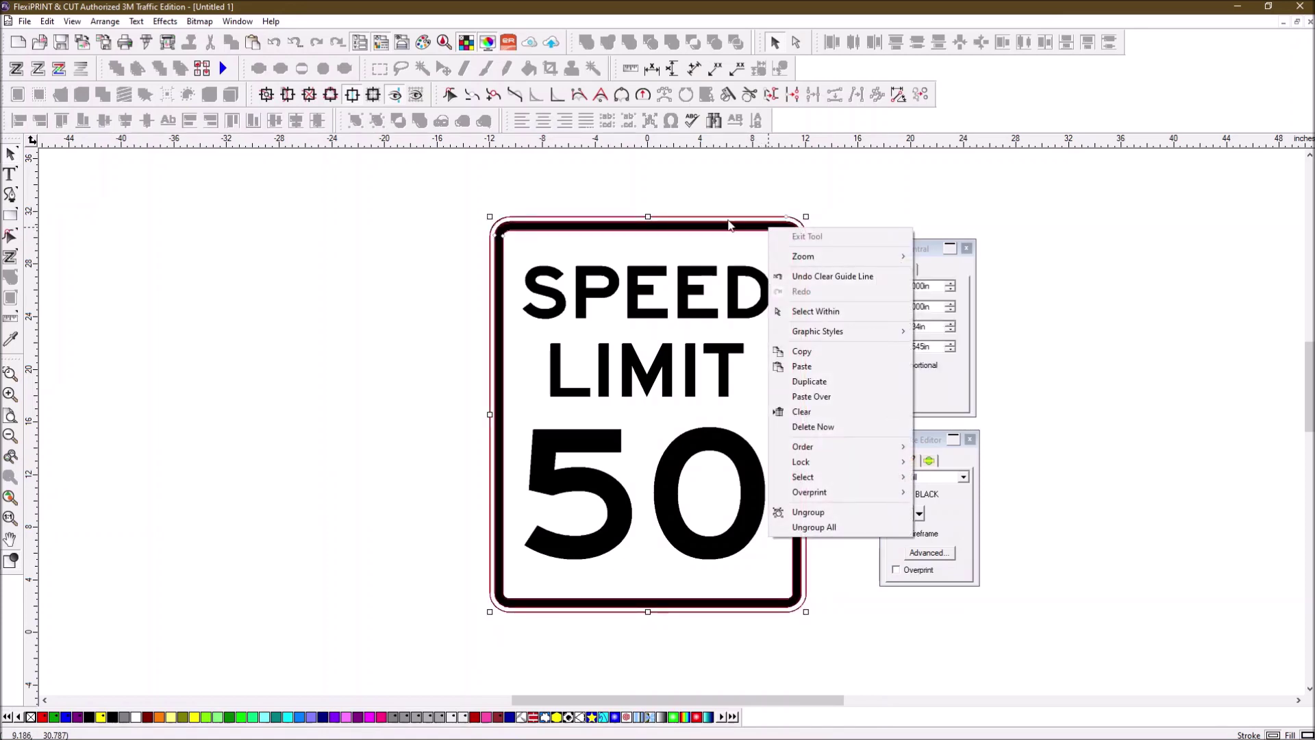
pyautogui.click(811, 527)
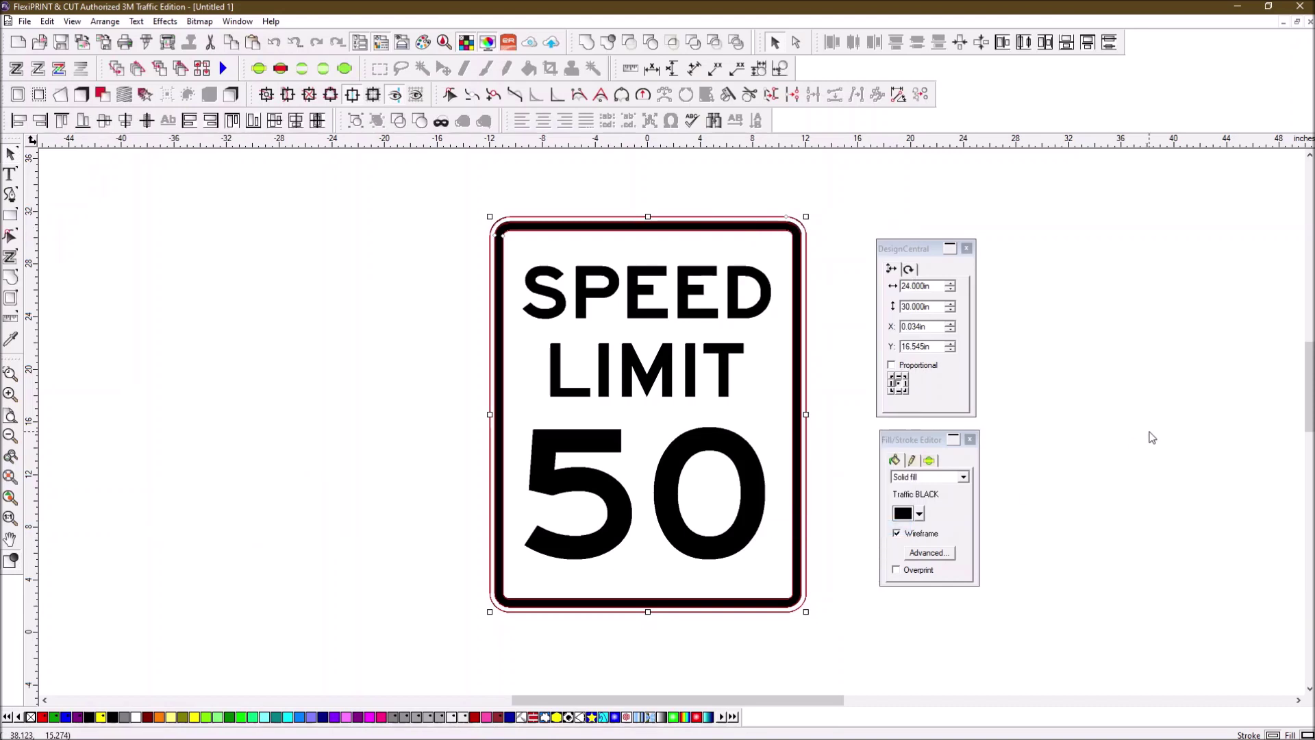
pyautogui.click(793, 238)
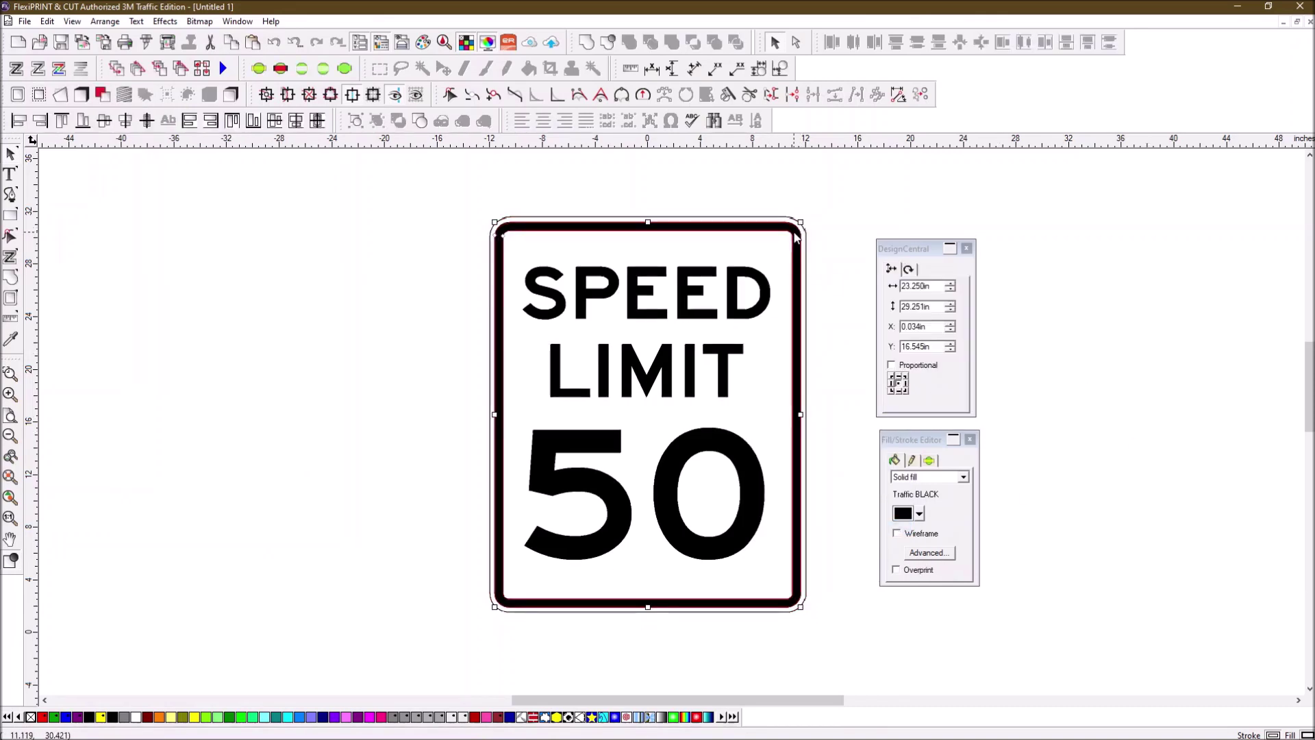
pyautogui.keyDown('shift'); pyautogui.click(766, 302); pyautogui.keyUp('shift')
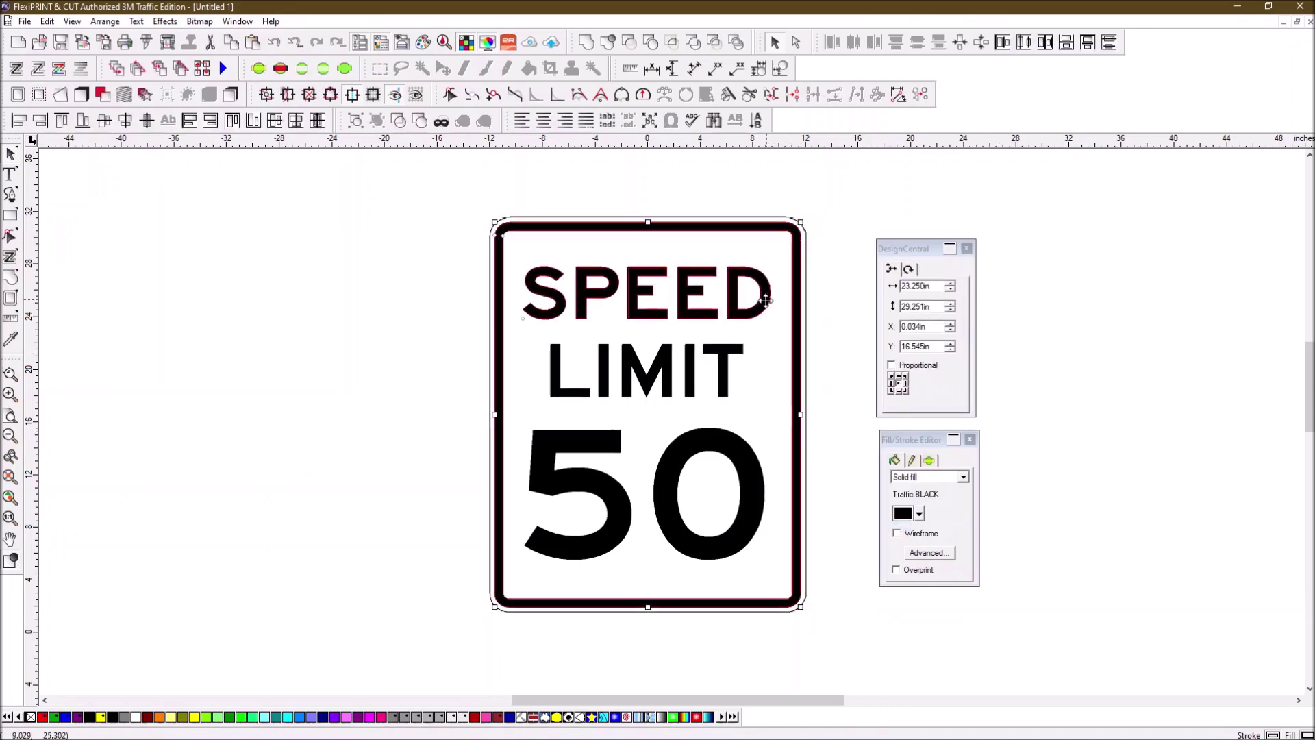
pyautogui.keyDown('shift'); pyautogui.click(727, 358); pyautogui.keyUp('shift')
pyautogui.keyDown('shift'); pyautogui.click(711, 443); pyautogui.keyUp('shift')
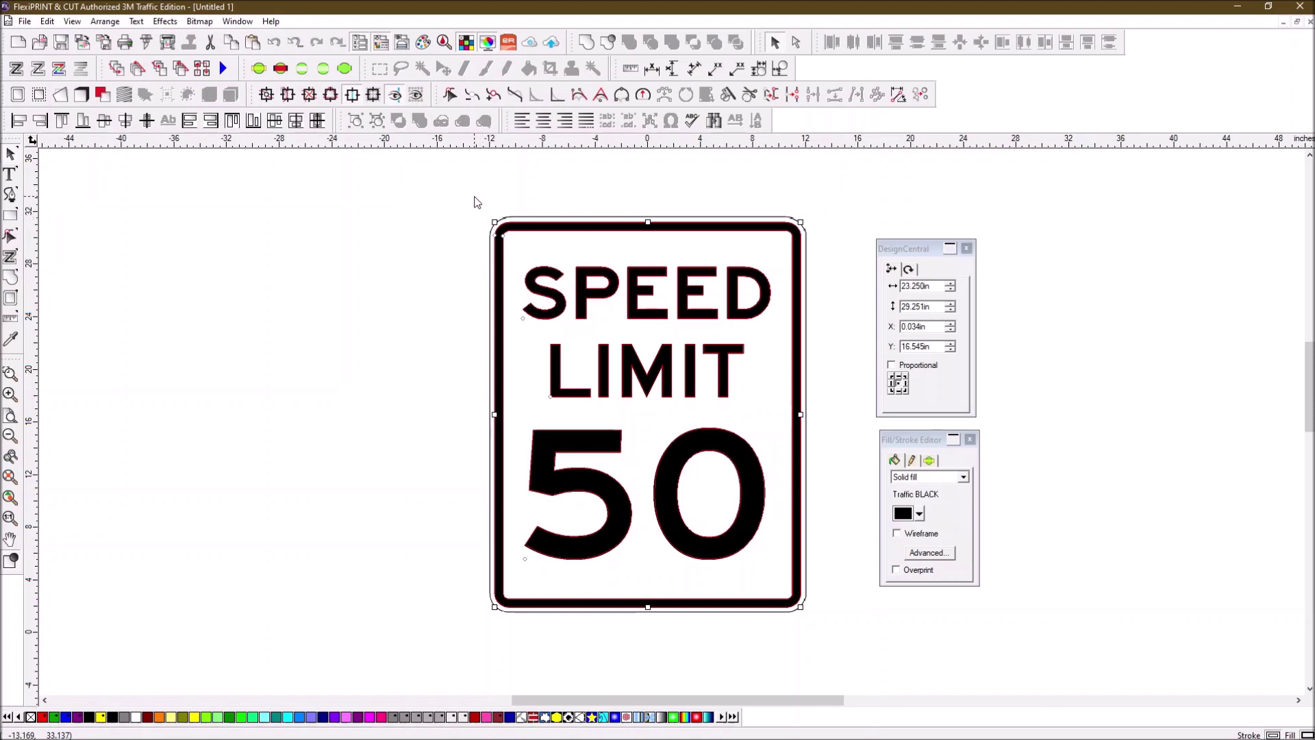
# Step: Copy the whole sign, including its outer outline, and paste the duplicate to the left of the original
pyautogui.moveTo(472, 199); pyautogui.dragTo(843, 651)
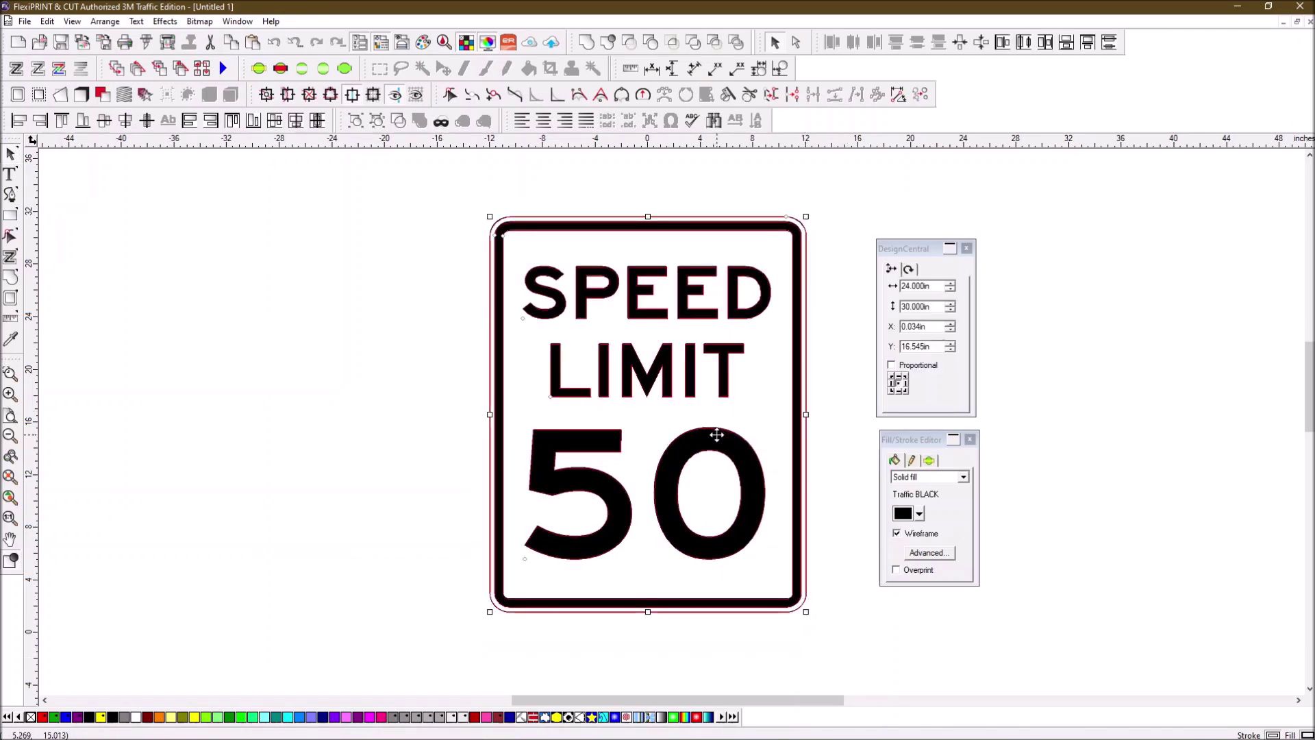
pyautogui.rightClick(717, 435)
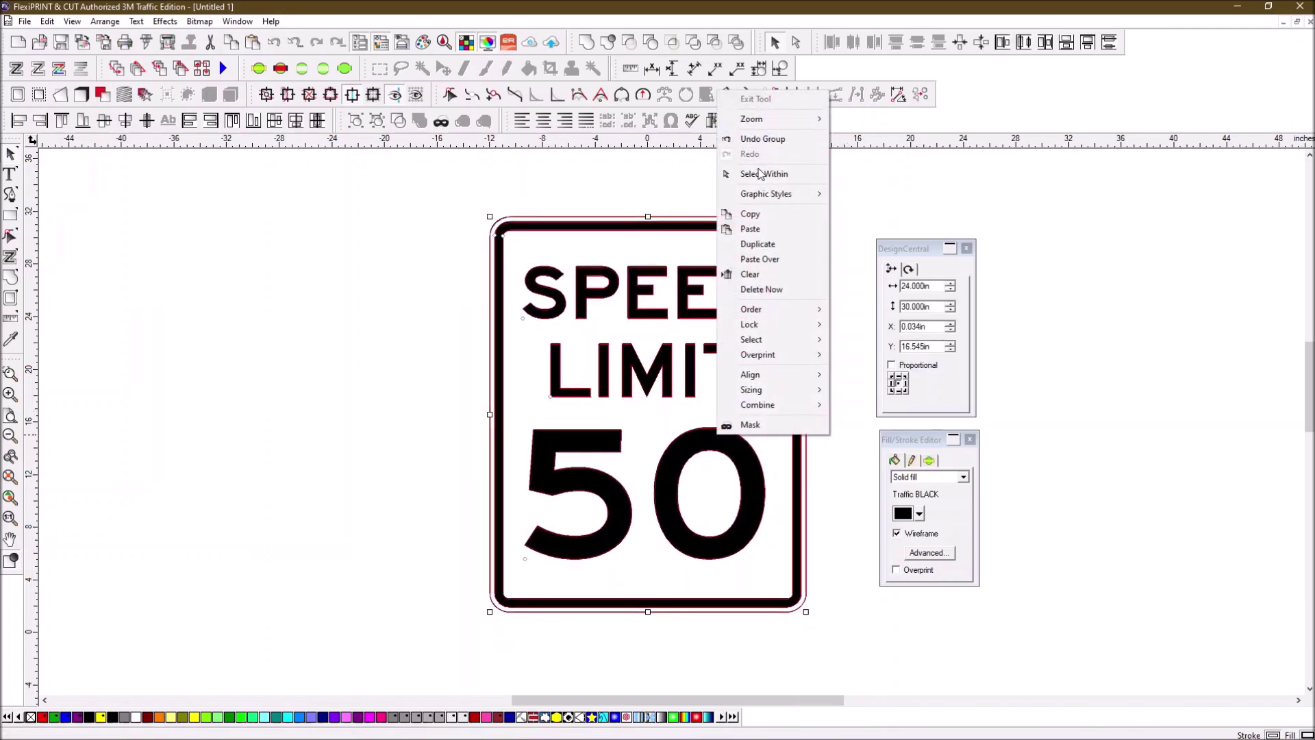
pyautogui.click(754, 214)
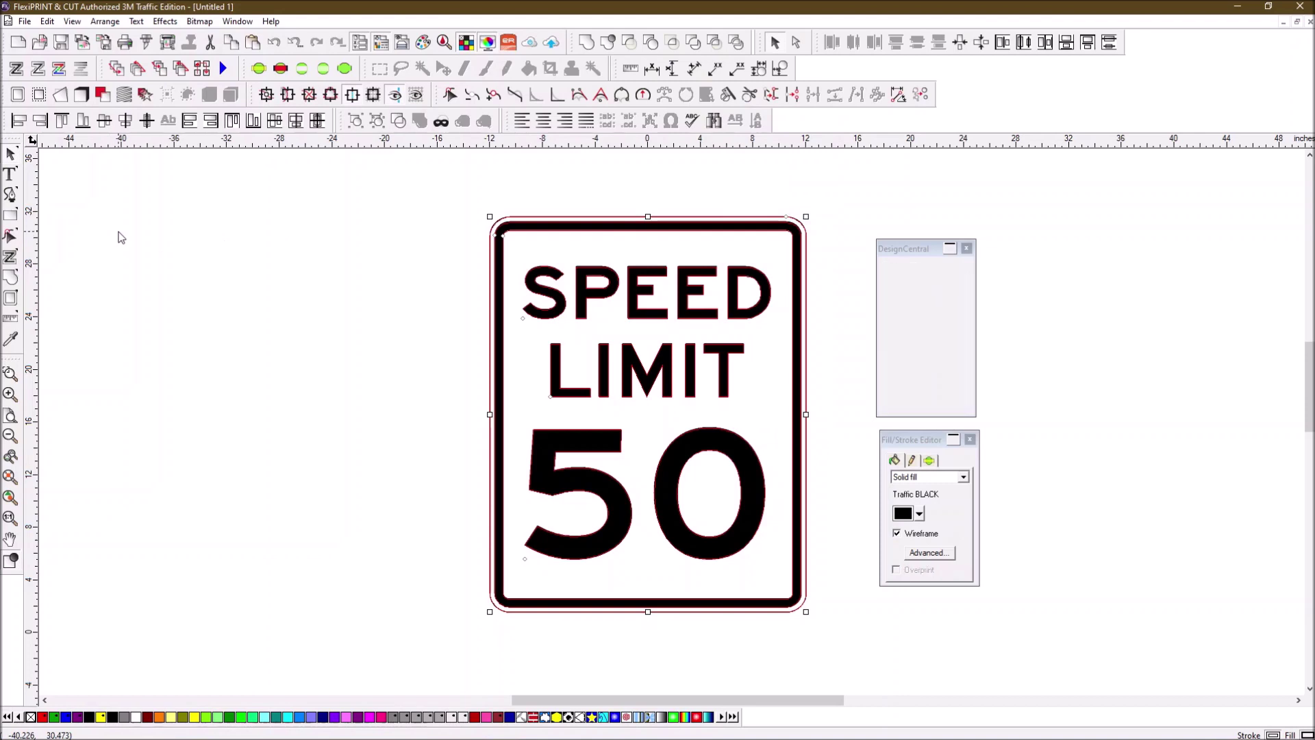
pyautogui.rightClick(121, 237)
pyautogui.click(151, 355)
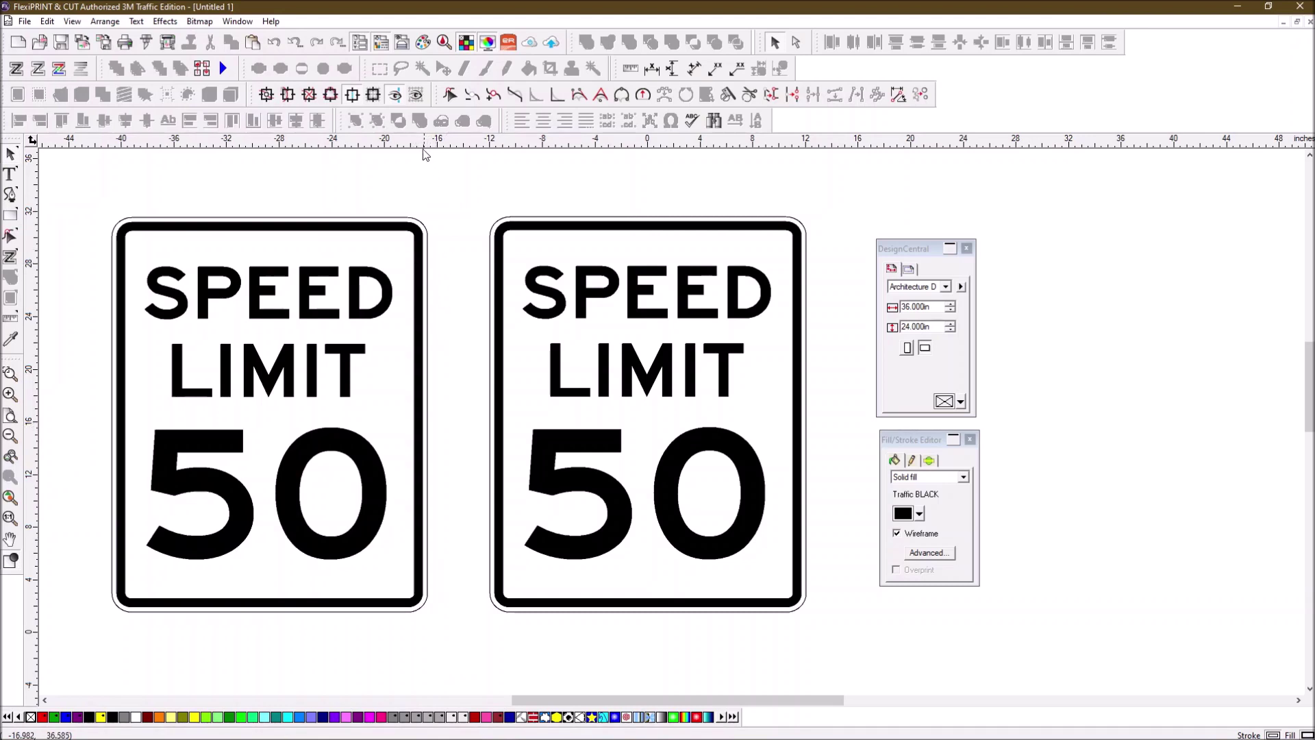
# Step: Place a horizontal guide along the base of the numerals and change the copied sign's speed from 50 to 35
pyautogui.moveTo(425, 142); pyautogui.dragTo(444, 562)
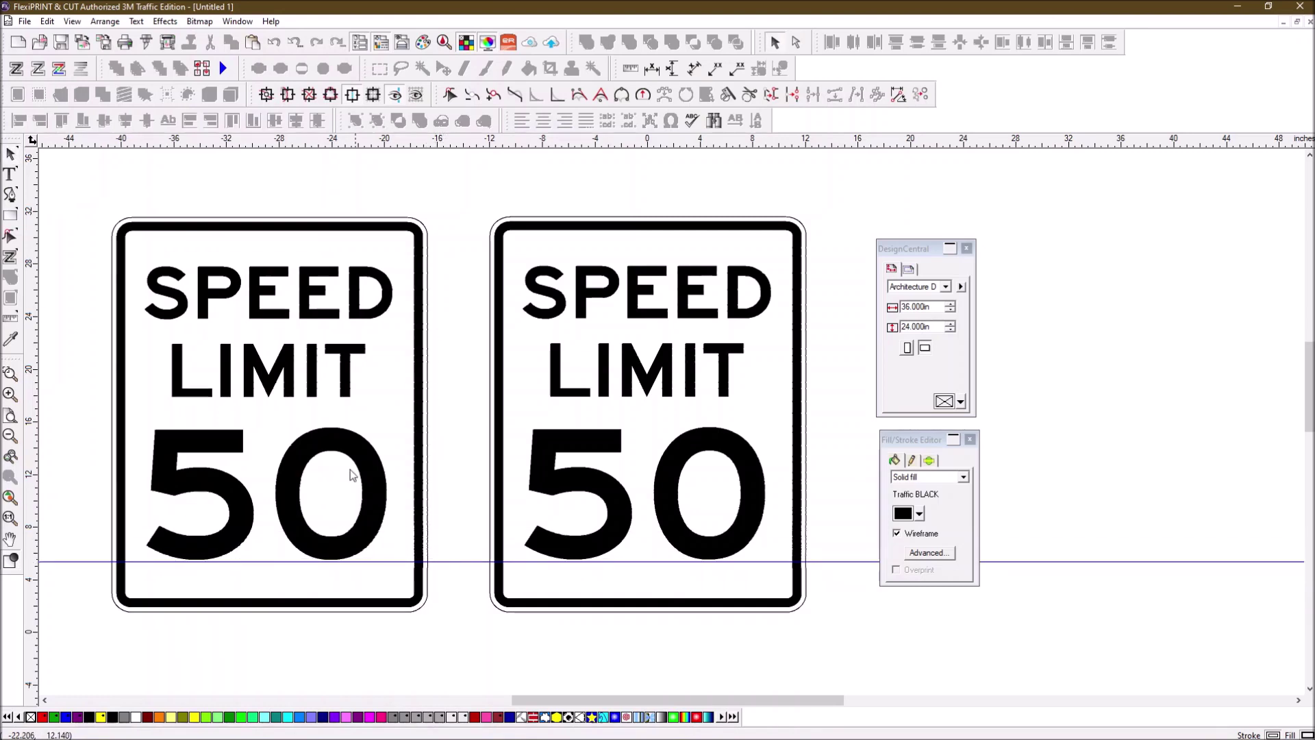
pyautogui.click(11, 175)
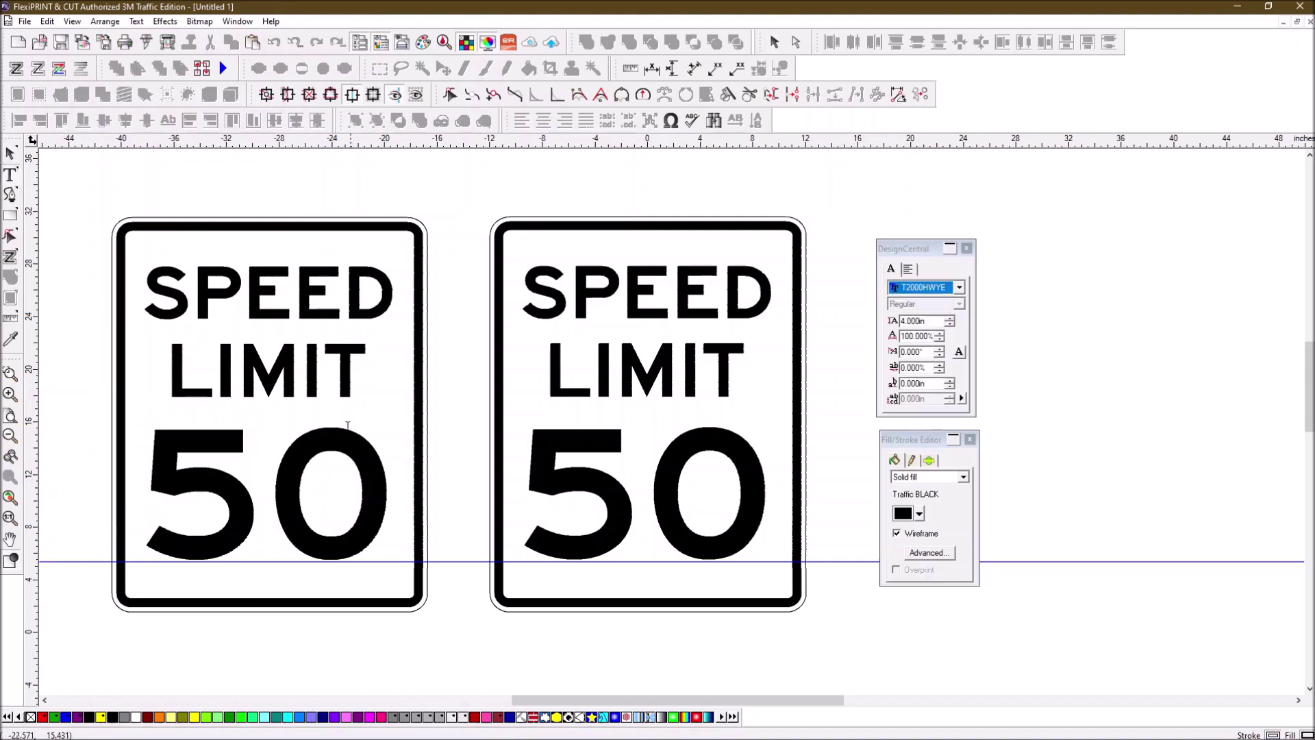
pyautogui.click(300, 502)
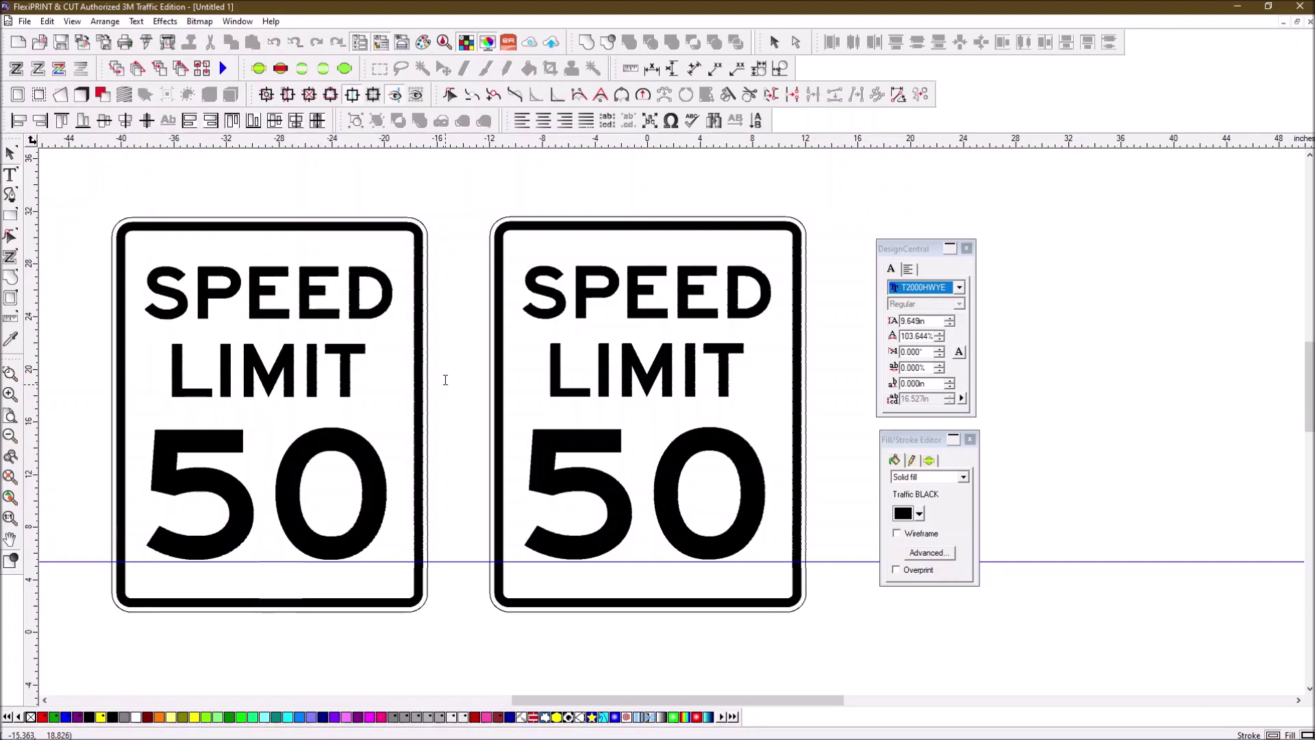
pyautogui.press('Delete')
pyautogui.press('BackSpace')
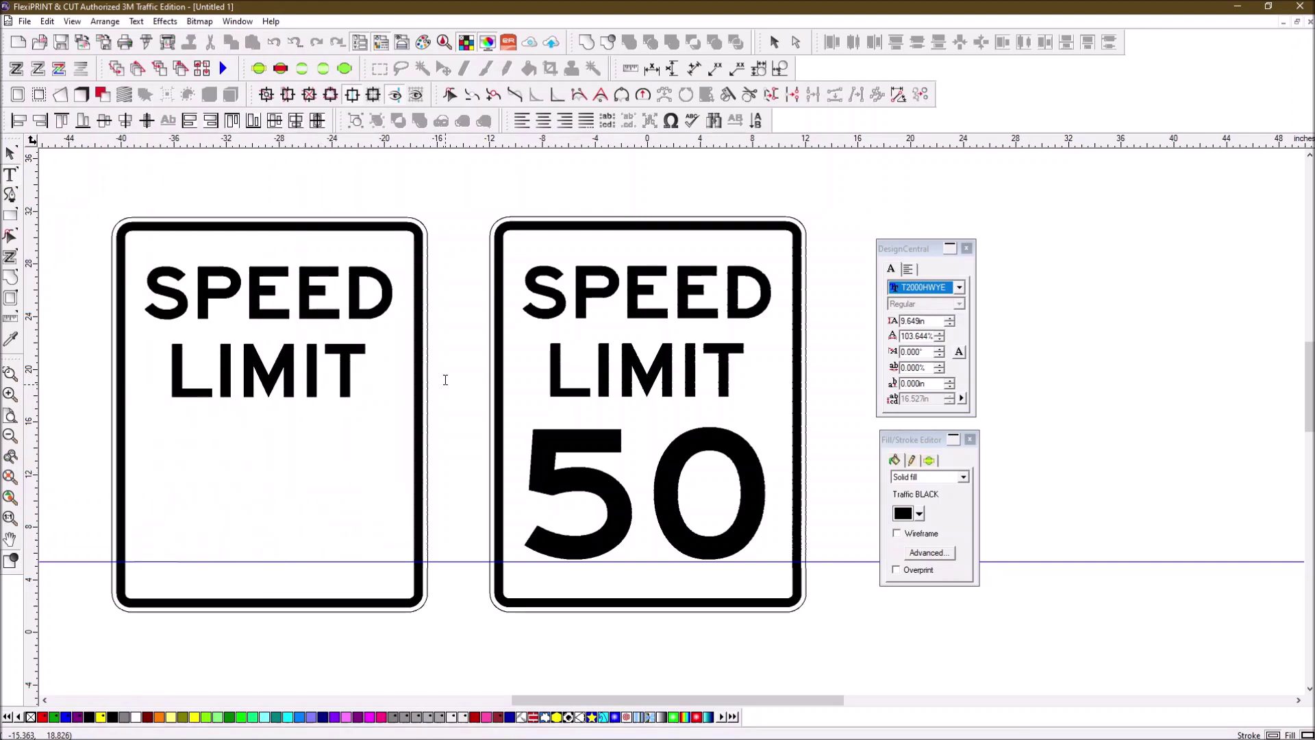
pyautogui.write('35')
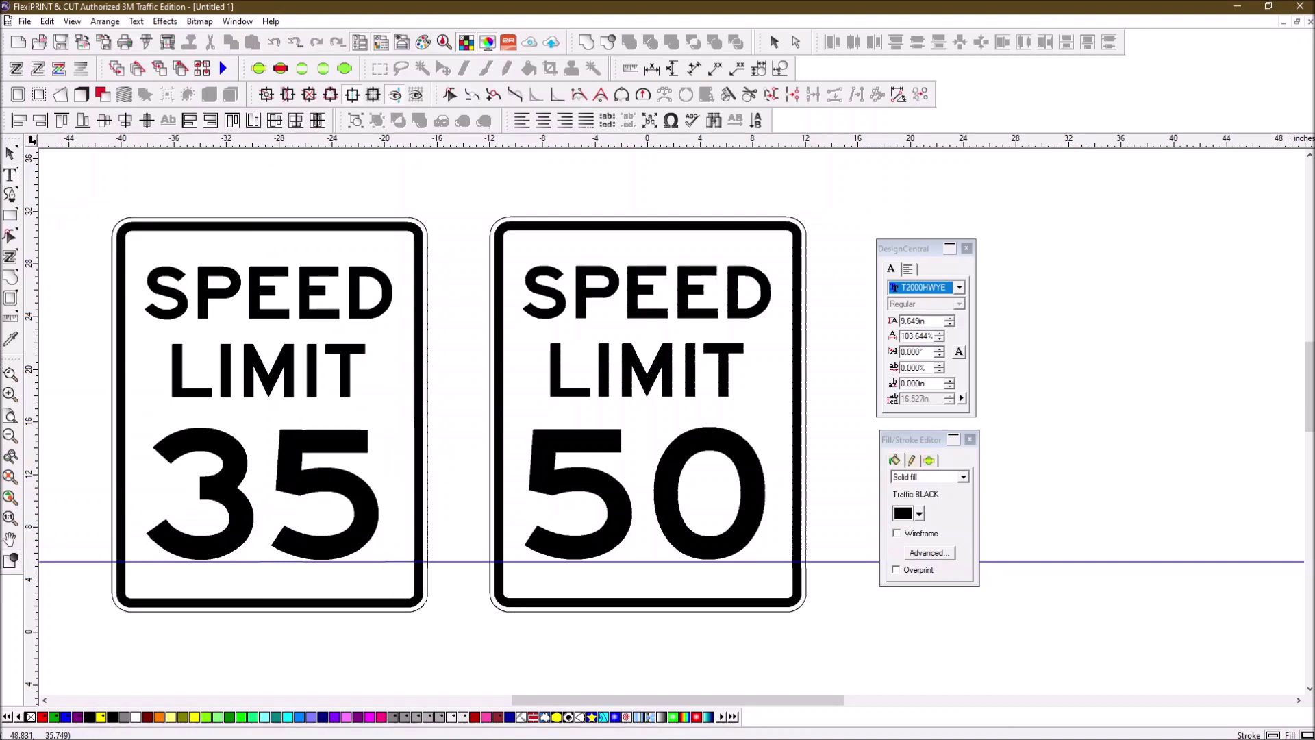
pyautogui.rightClick(1031, 233)
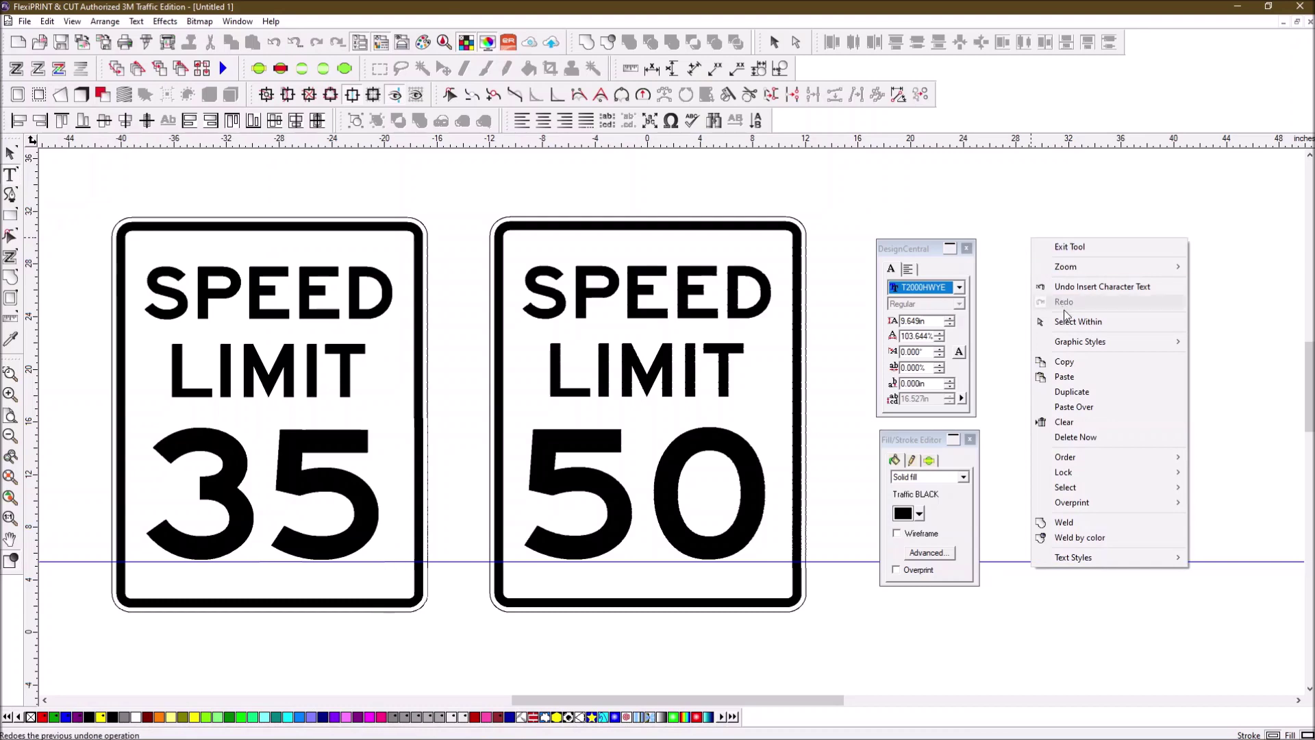
# Step: Open the file R2-1 Speed Limits 20-55 24 x 30 1.50 Radius.fs from the R2 Series folder
pyautogui.click(24, 21)
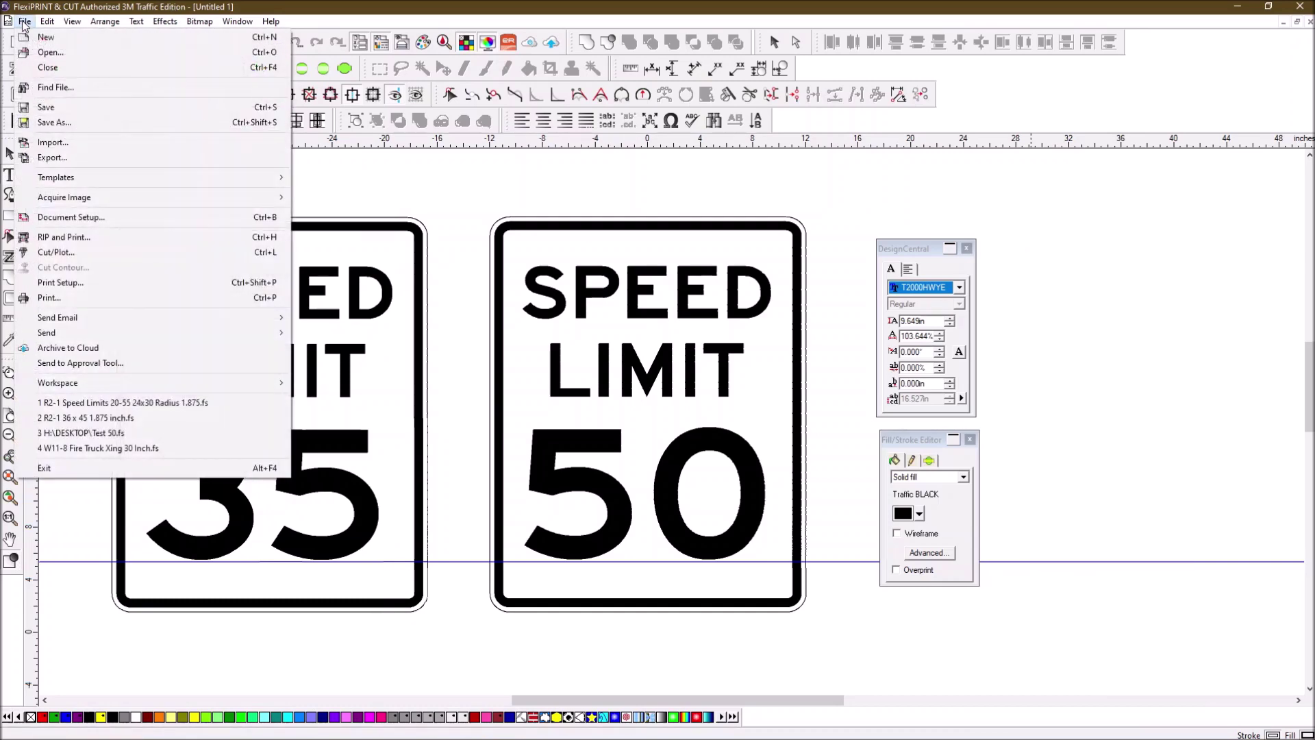
pyautogui.click(48, 53)
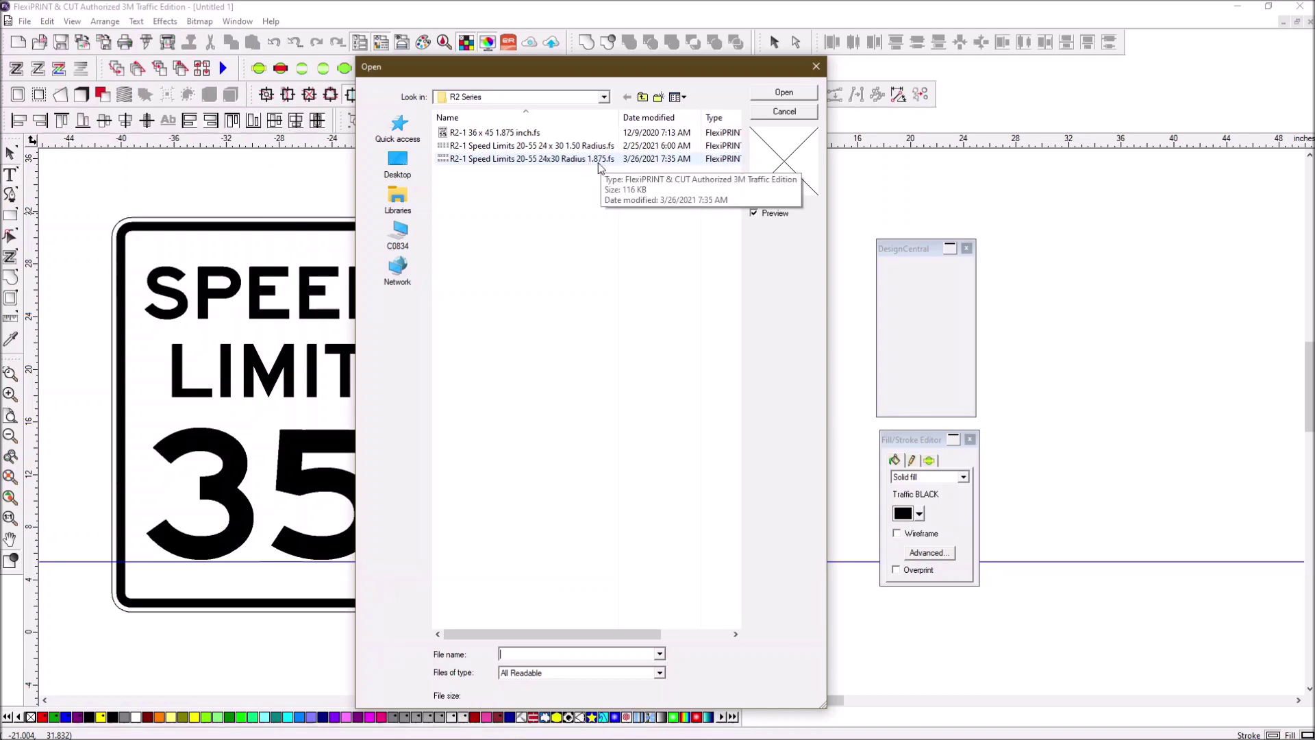
pyautogui.click(558, 154)
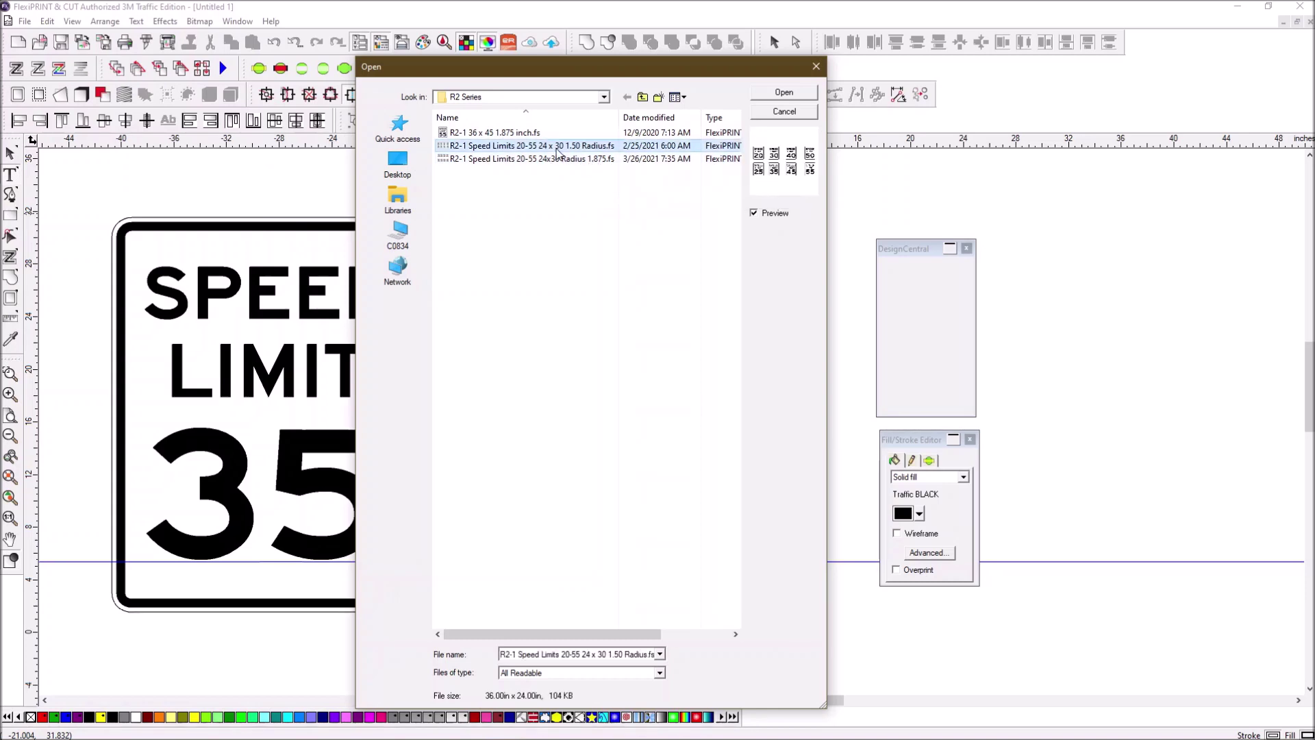
pyautogui.doubleClick(558, 154)
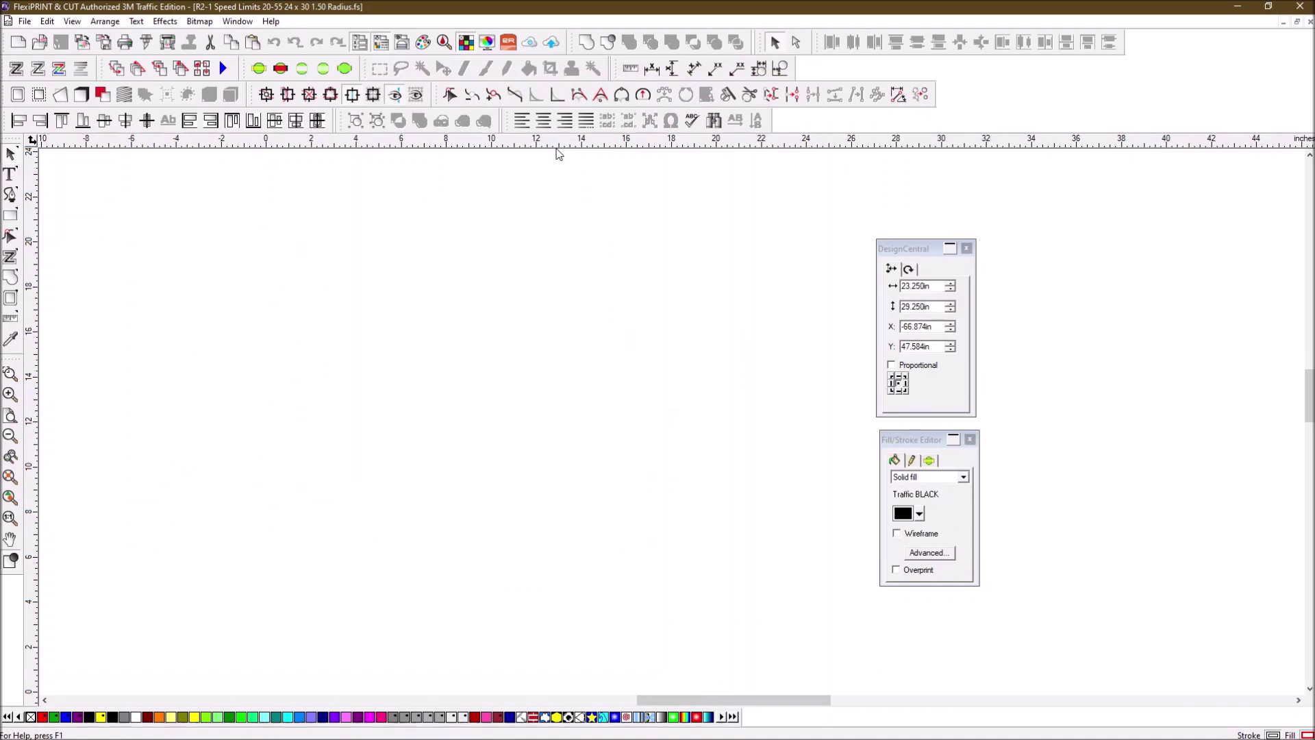
# Step: Examine the full set of speed limit signs from 20 to 55 in the opened file, and clear the selection
pyautogui.scroll(-5, 490, 302)
pyautogui.scroll(-1, 490, 302)
pyautogui.scroll(3, 490, 302)
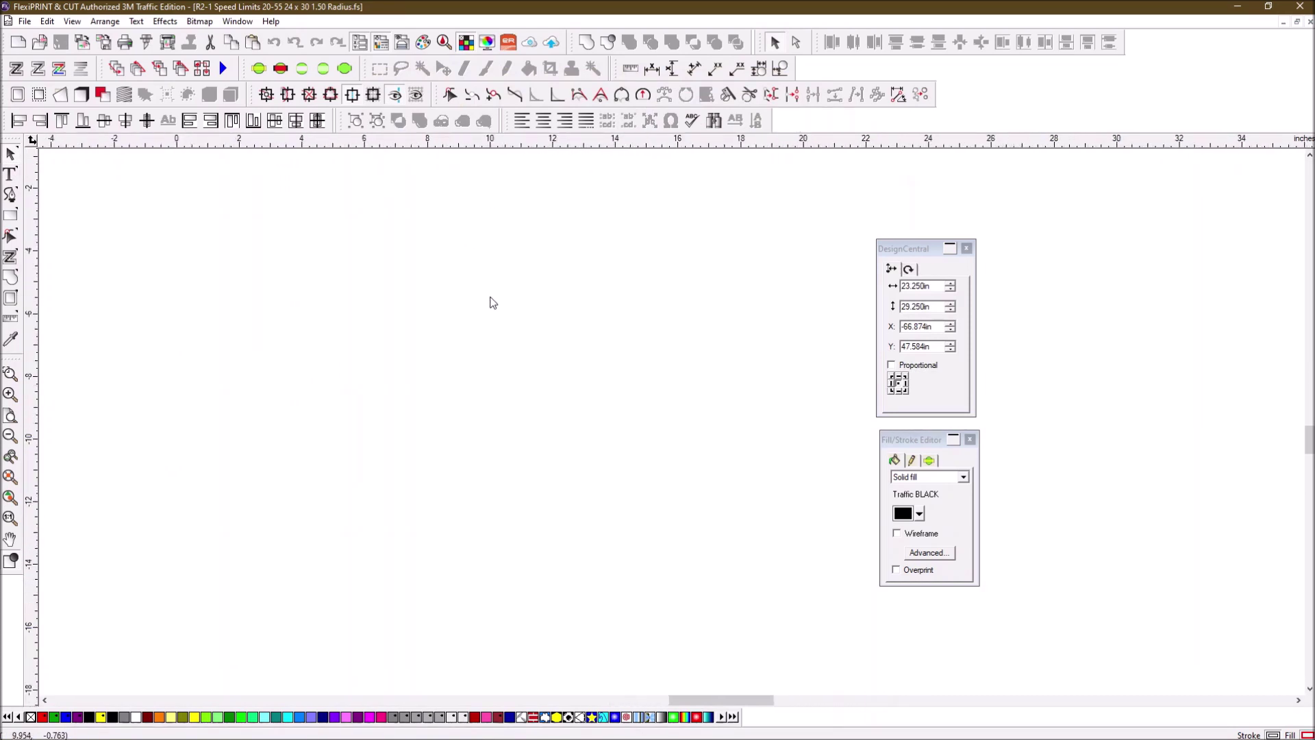
pyautogui.scroll(1, 490, 302)
pyautogui.moveTo(1308, 438); pyautogui.dragTo(1309, 305)
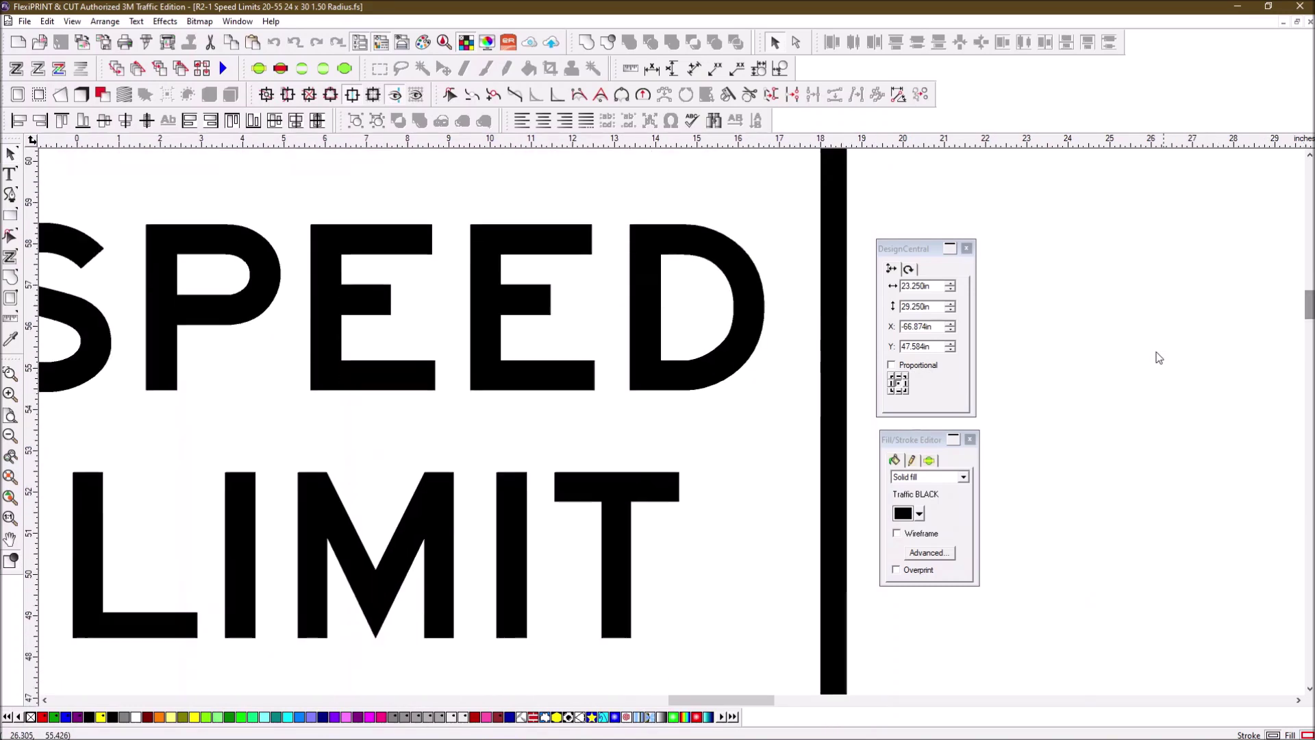
pyautogui.scroll(-2, 1101, 367)
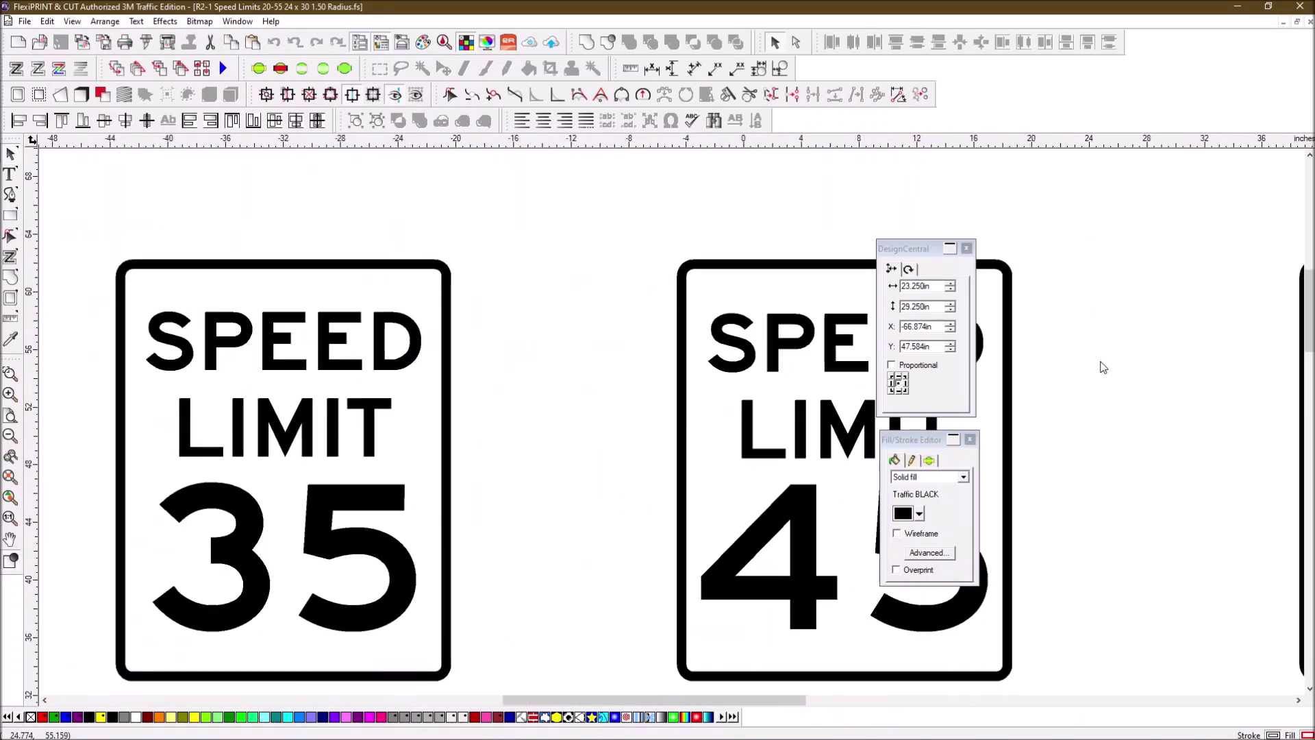
pyautogui.scroll(-4, 1101, 367)
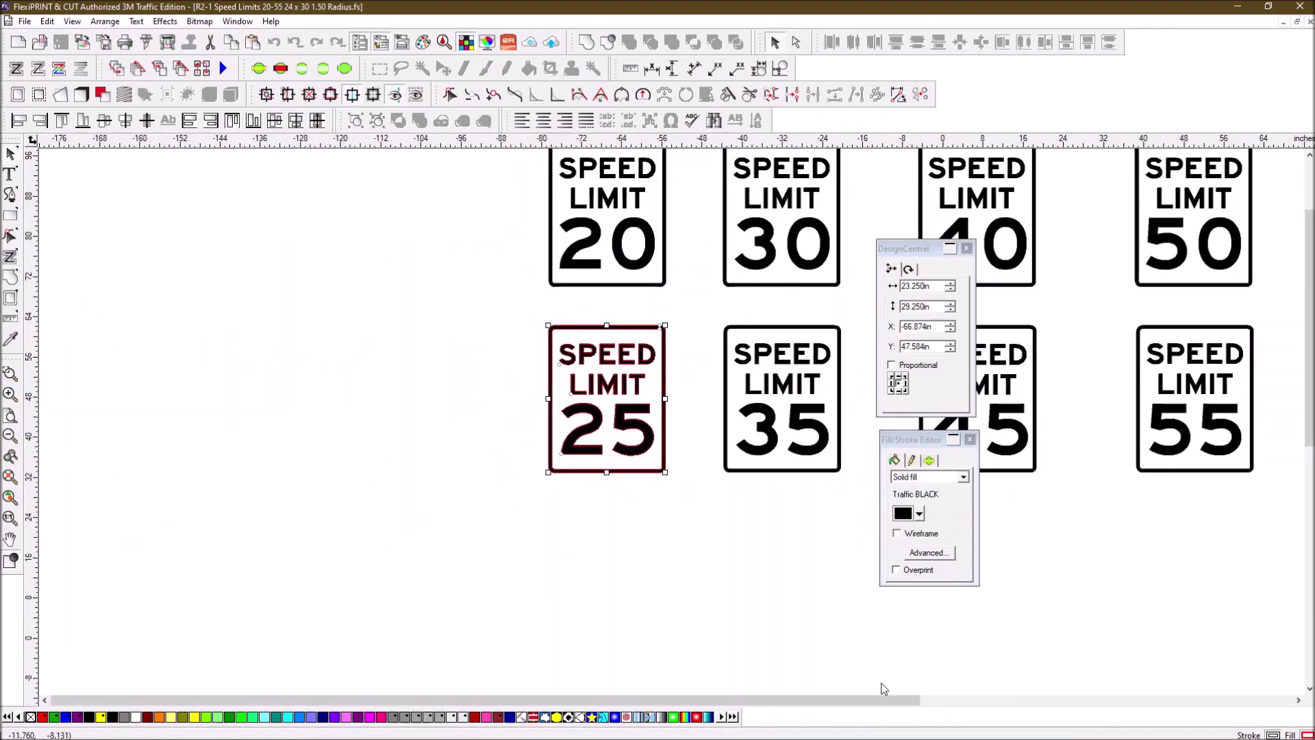
pyautogui.moveTo(880, 700); pyautogui.dragTo(1175, 647)
pyautogui.moveTo(1312, 323); pyautogui.dragTo(1312, 284)
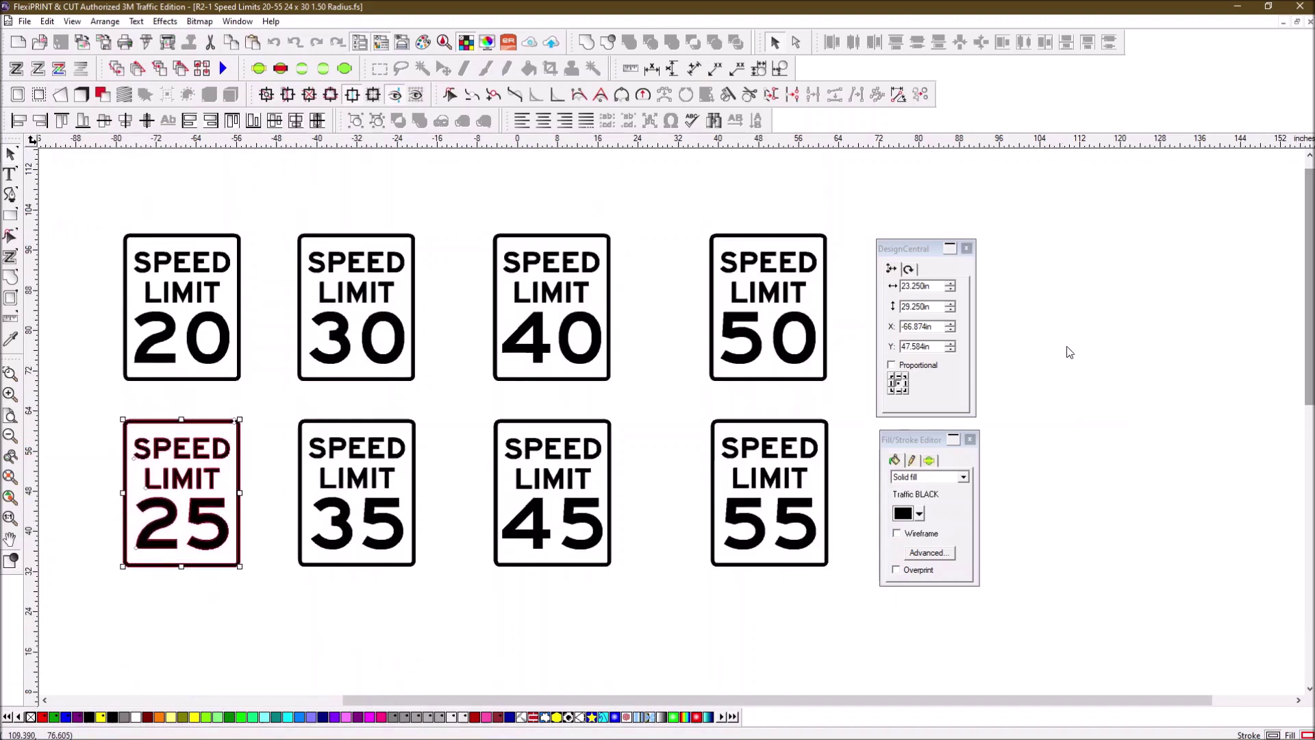
pyautogui.click(1074, 346)
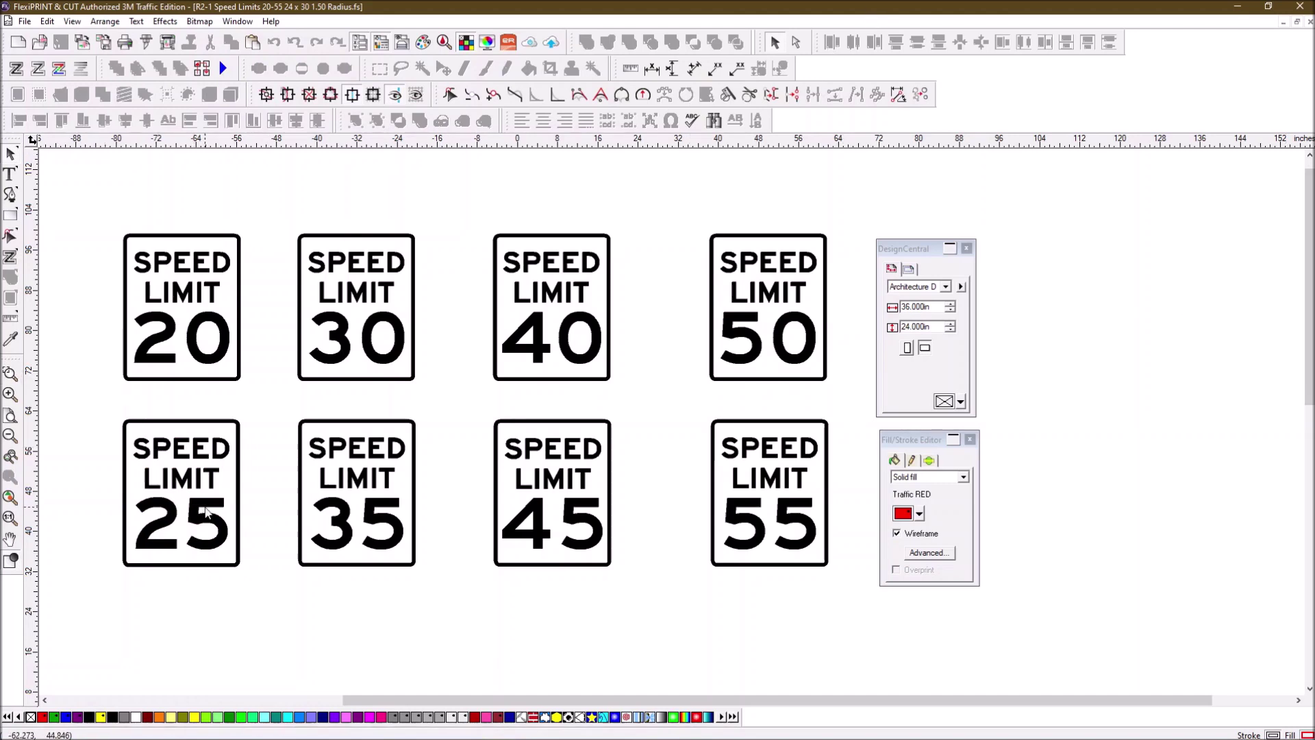
# Step: Select the Speed Limit 25 sign, preview its cut layout in Cut/Plot and close the preview without sending it
pyautogui.click(204, 507)
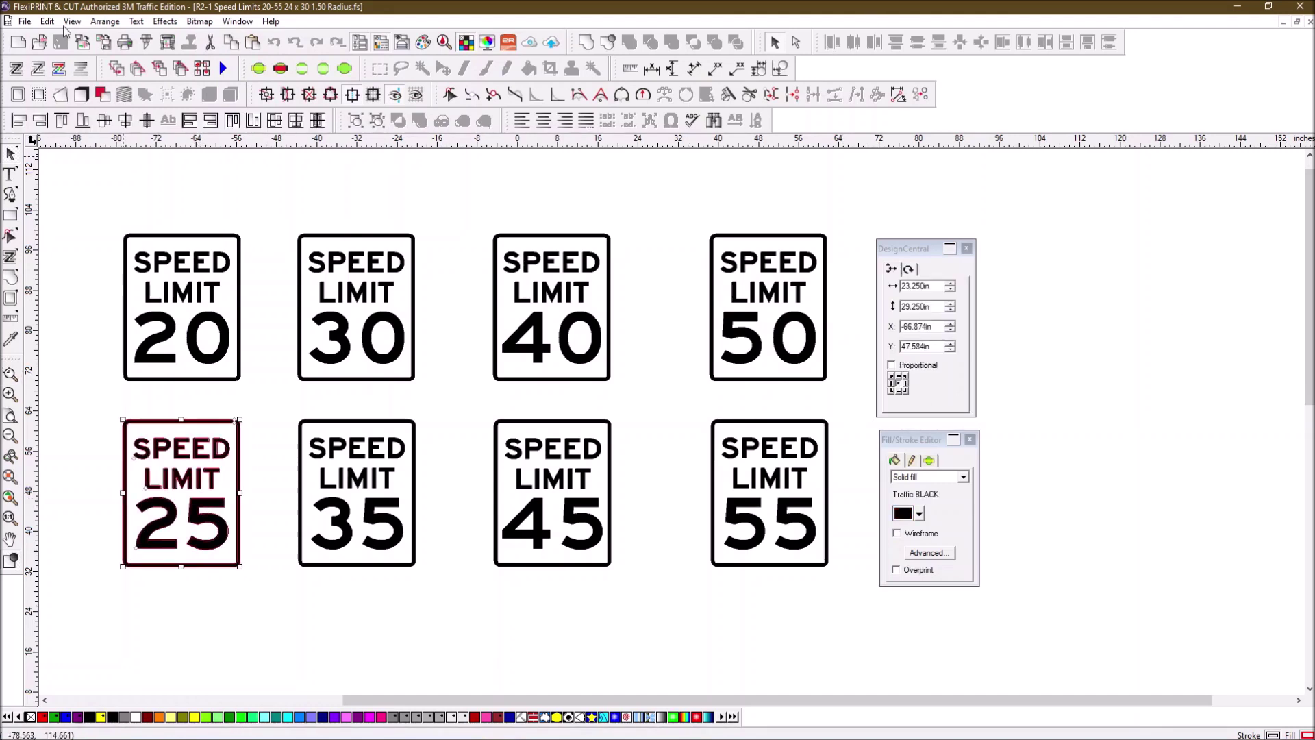
pyautogui.click(146, 42)
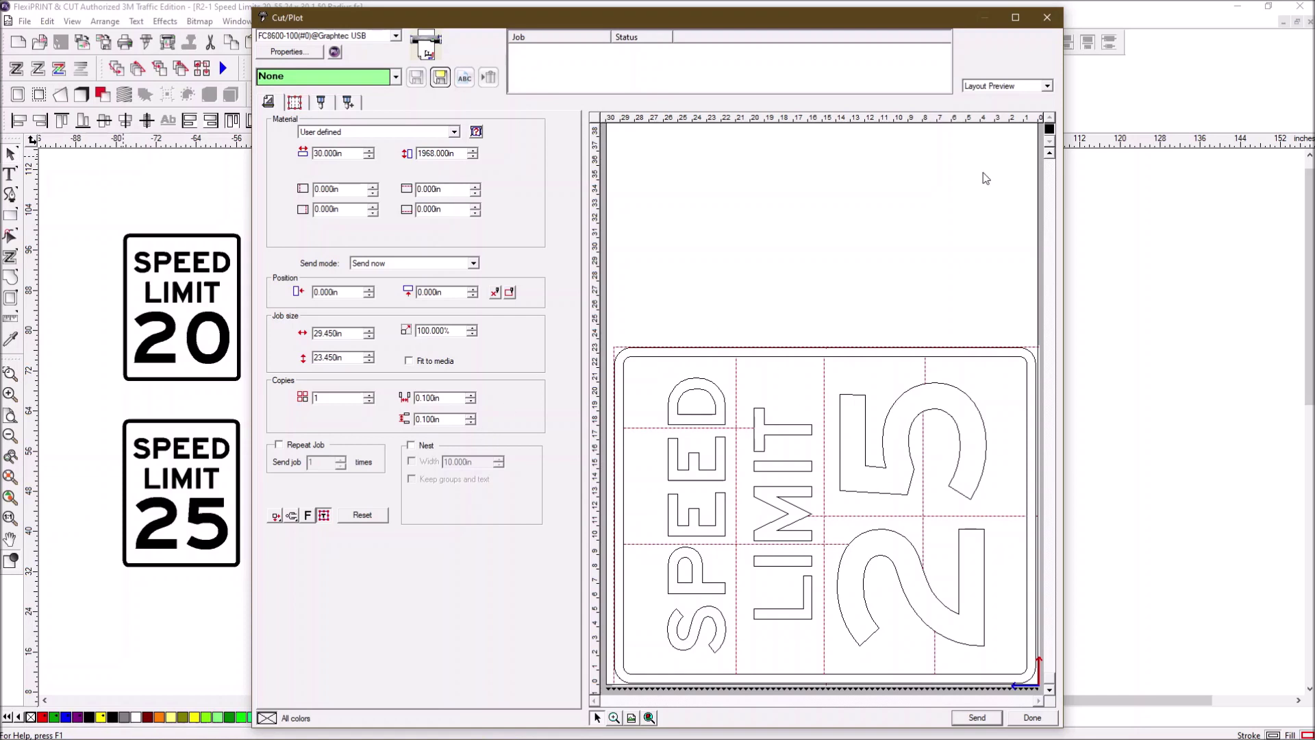
pyautogui.click(1046, 18)
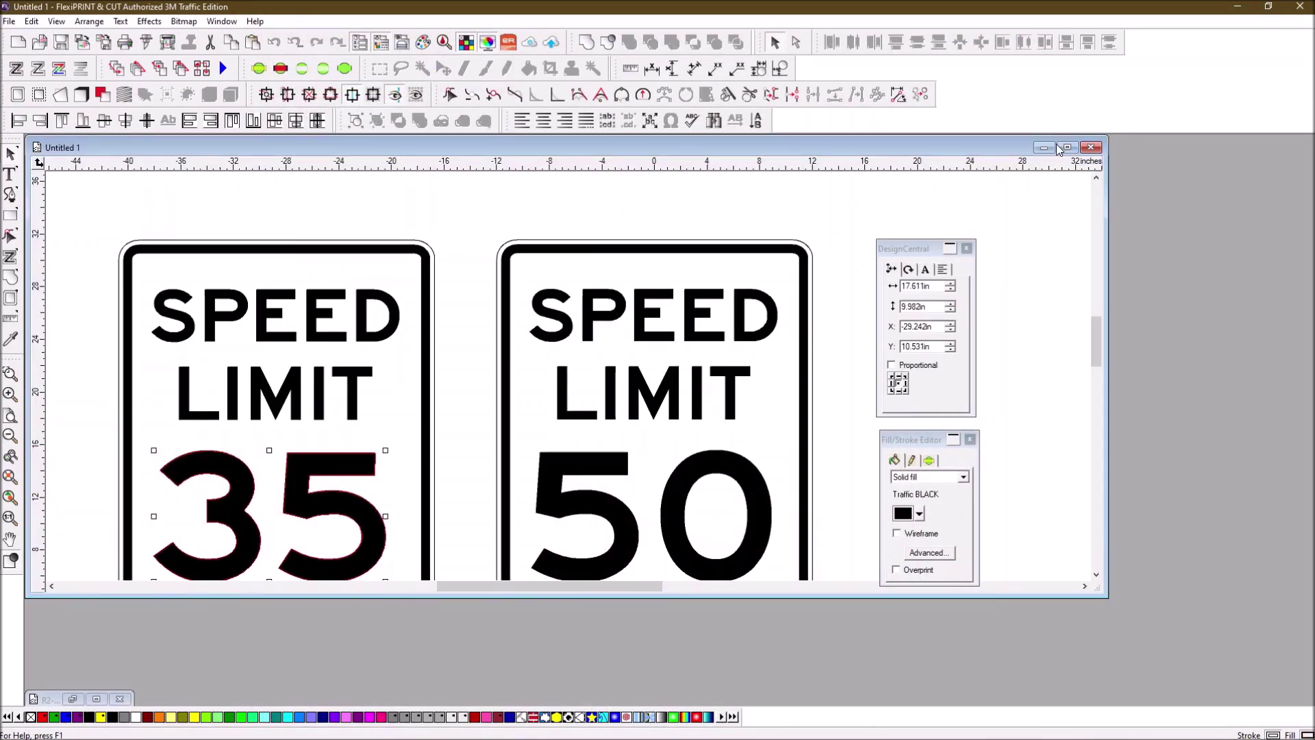
# Step: Bring up the untitled drawing, select the Speed Limit 50 sign, open its Cut/Plot layout and rotate the job sideways
pyautogui.click(1066, 147)
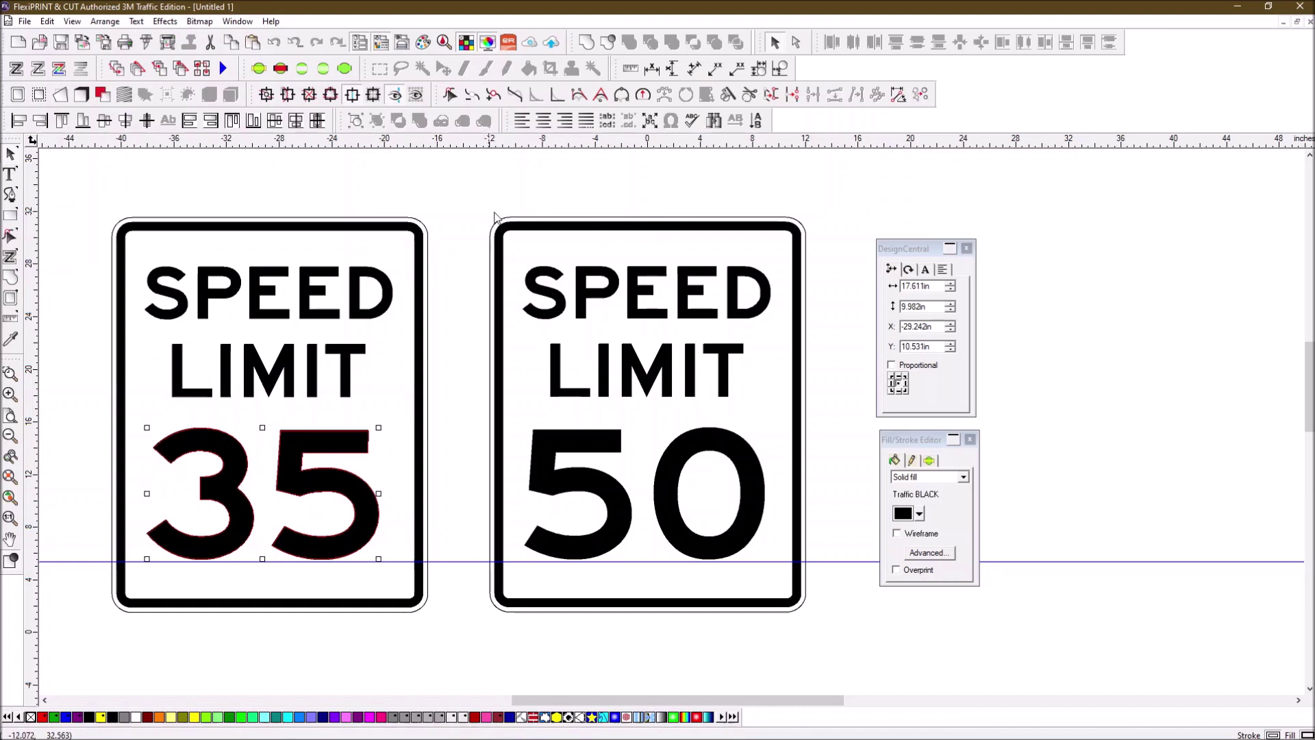
pyautogui.click(603, 366)
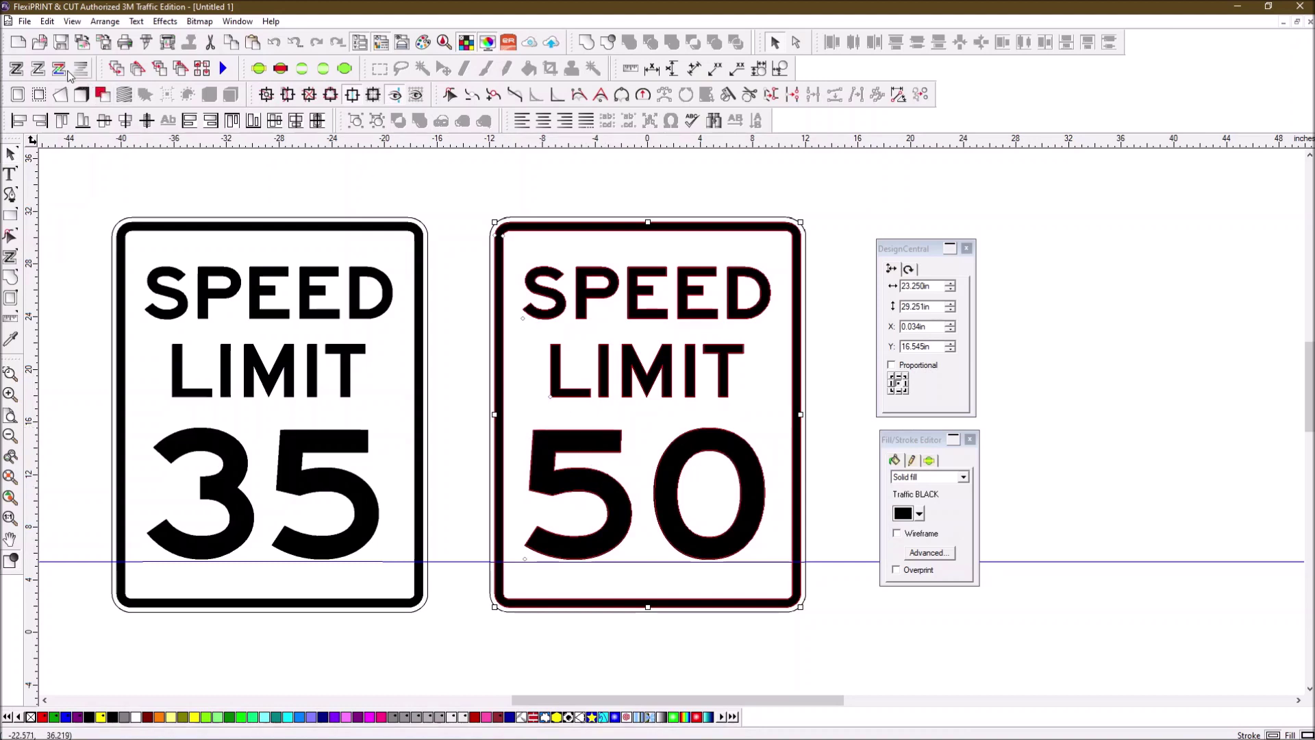
pyautogui.click(146, 44)
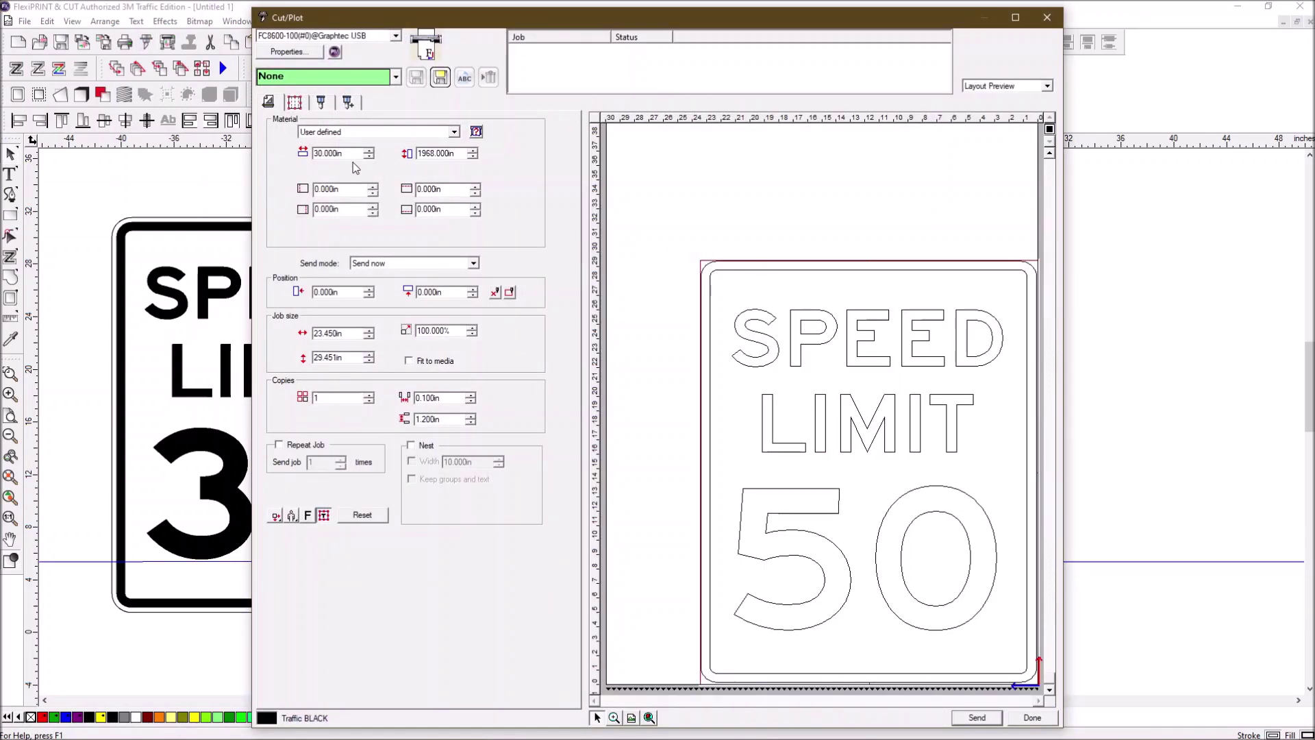
pyautogui.click(291, 517)
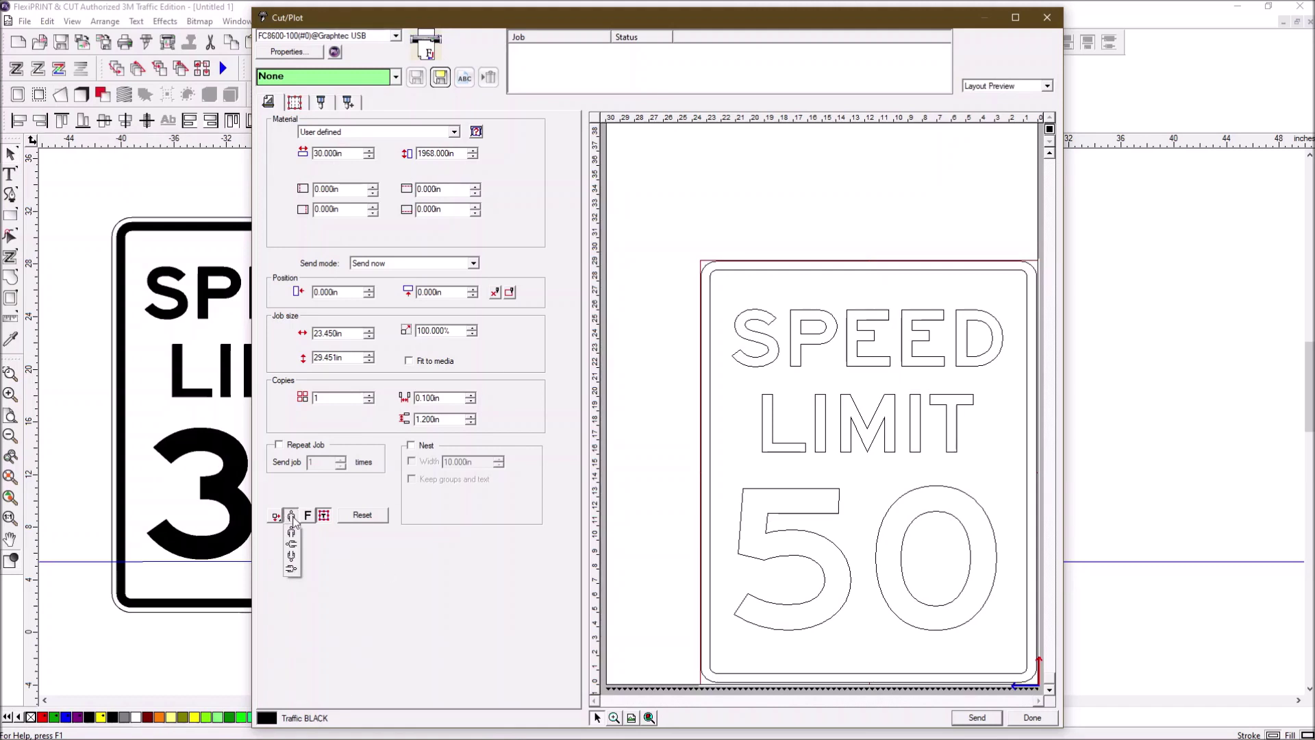
pyautogui.click(292, 548)
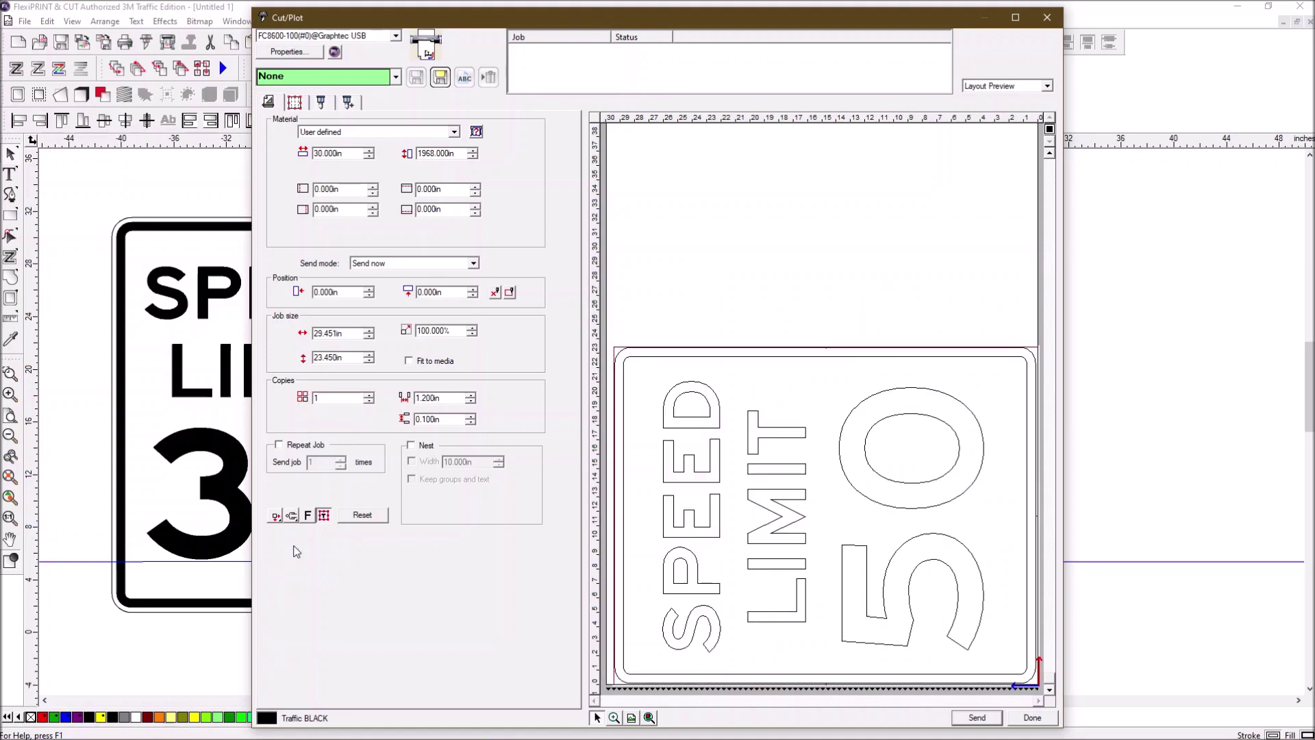
# Step: Add vertical split lines to the rotated layout between SPEED and LIMIT and between LIMIT and the 50
pyautogui.rightClick(737, 376)
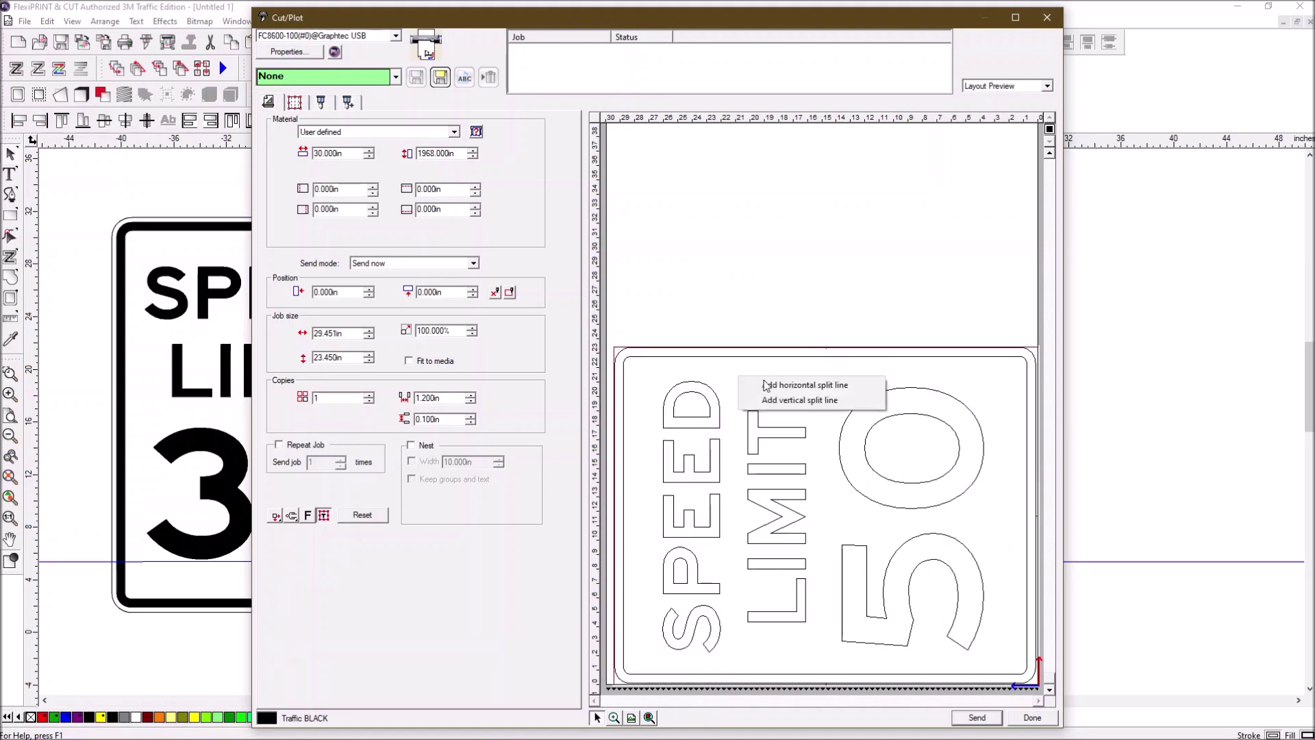
pyautogui.click(807, 402)
pyautogui.rightClick(816, 382)
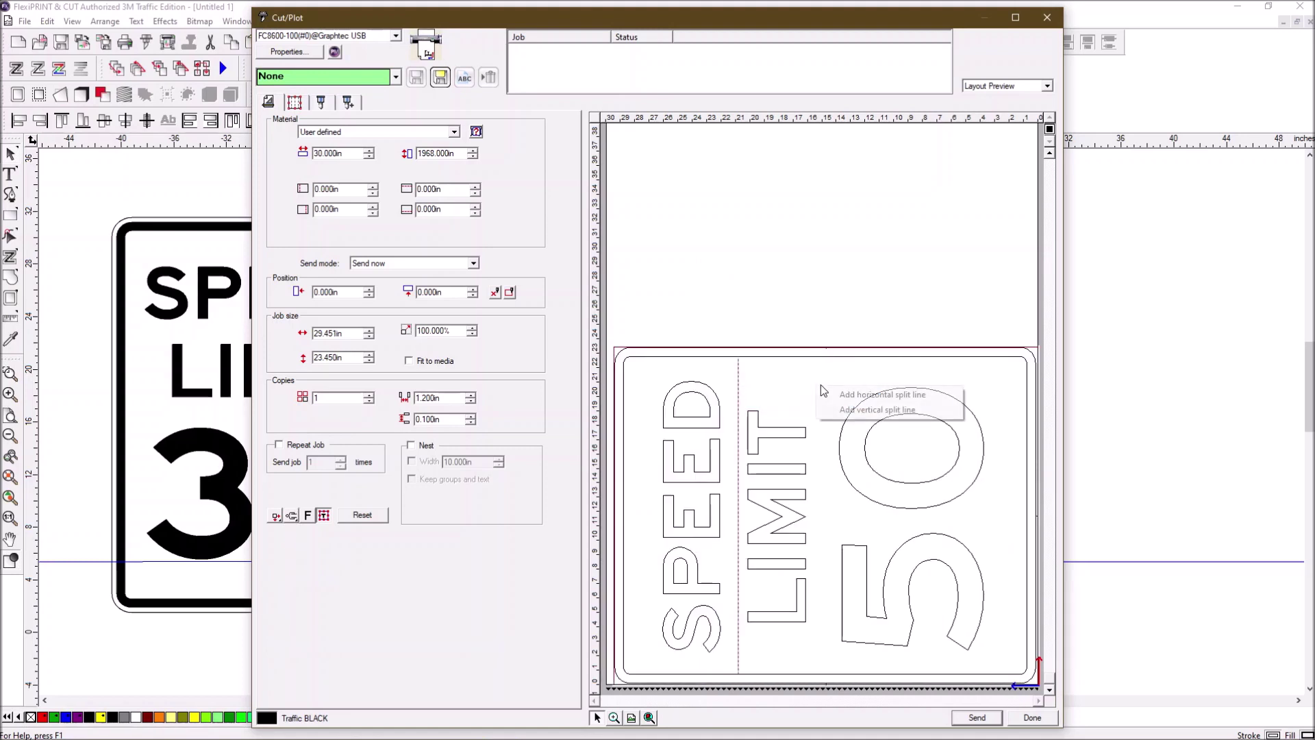
pyautogui.click(844, 408)
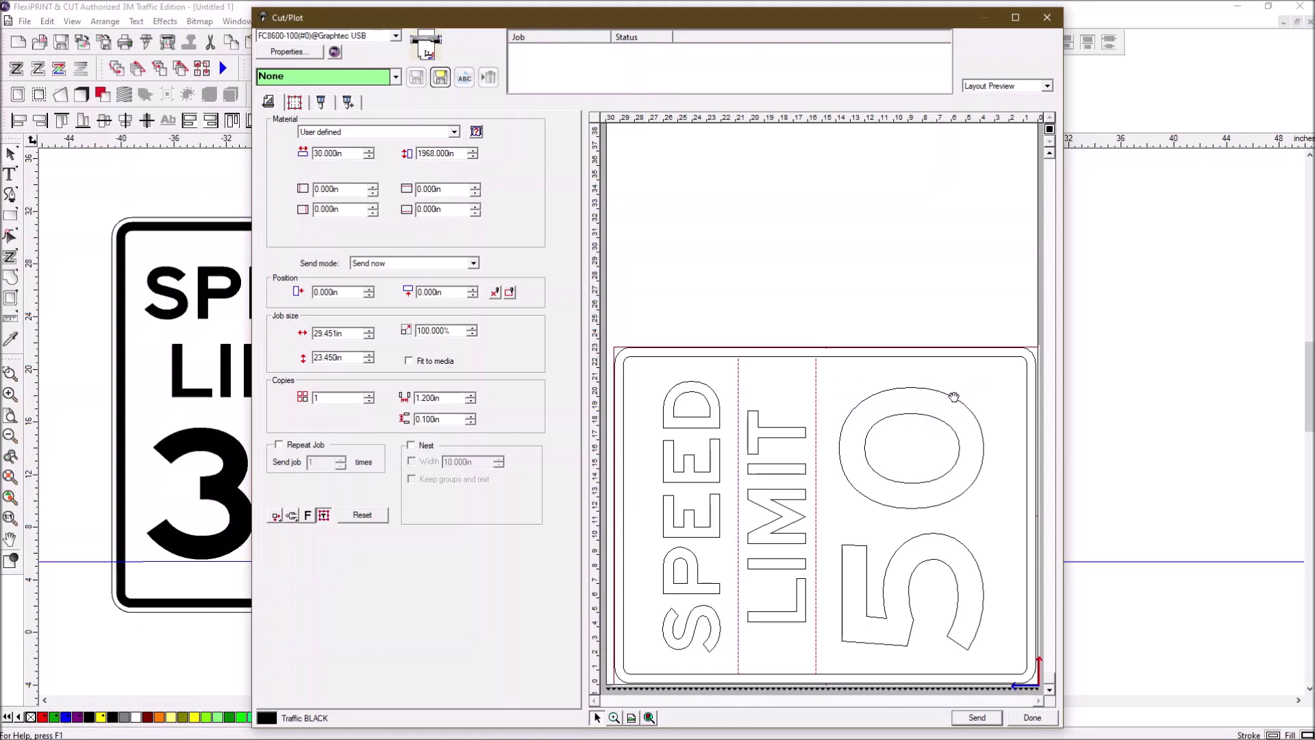
# Step: Add horizontal split lines from the middle of the 0 to the sign's border and between the 5 and the 0
pyautogui.rightClick(999, 447)
pyautogui.click(1031, 457)
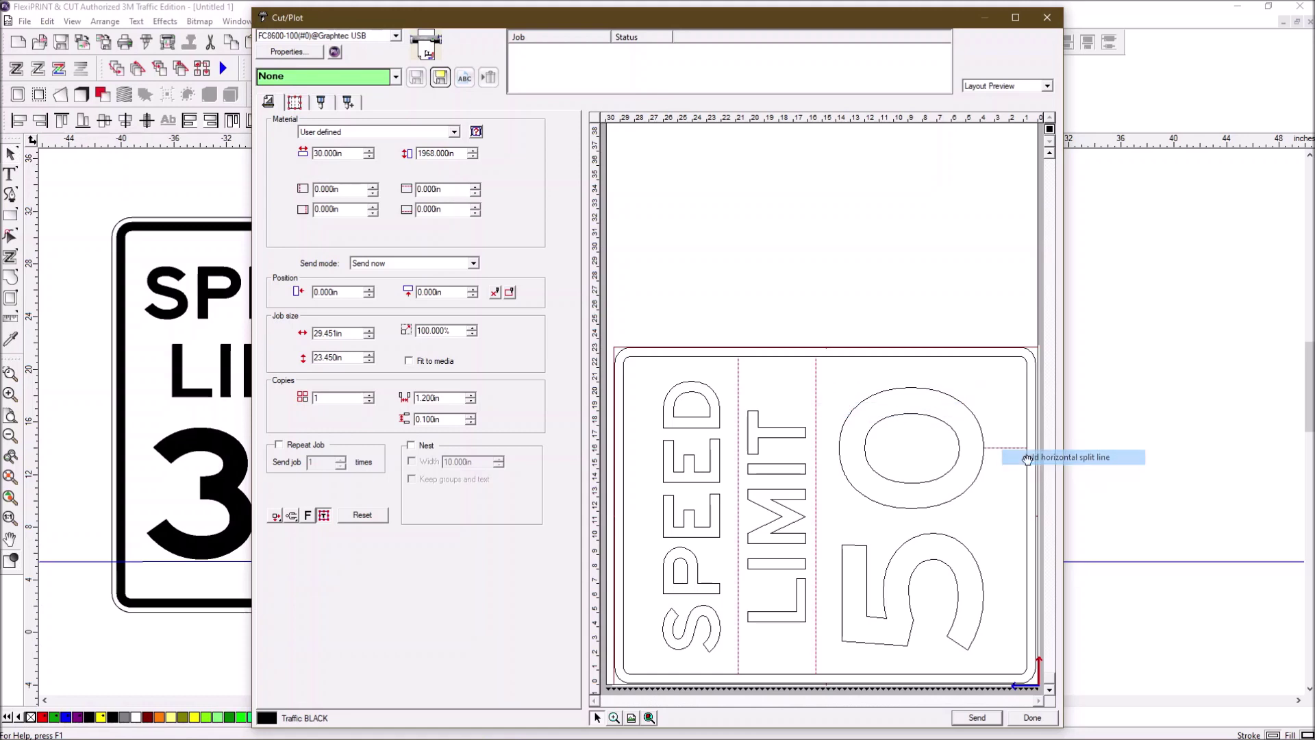
pyautogui.rightClick(991, 521)
pyautogui.click(1054, 544)
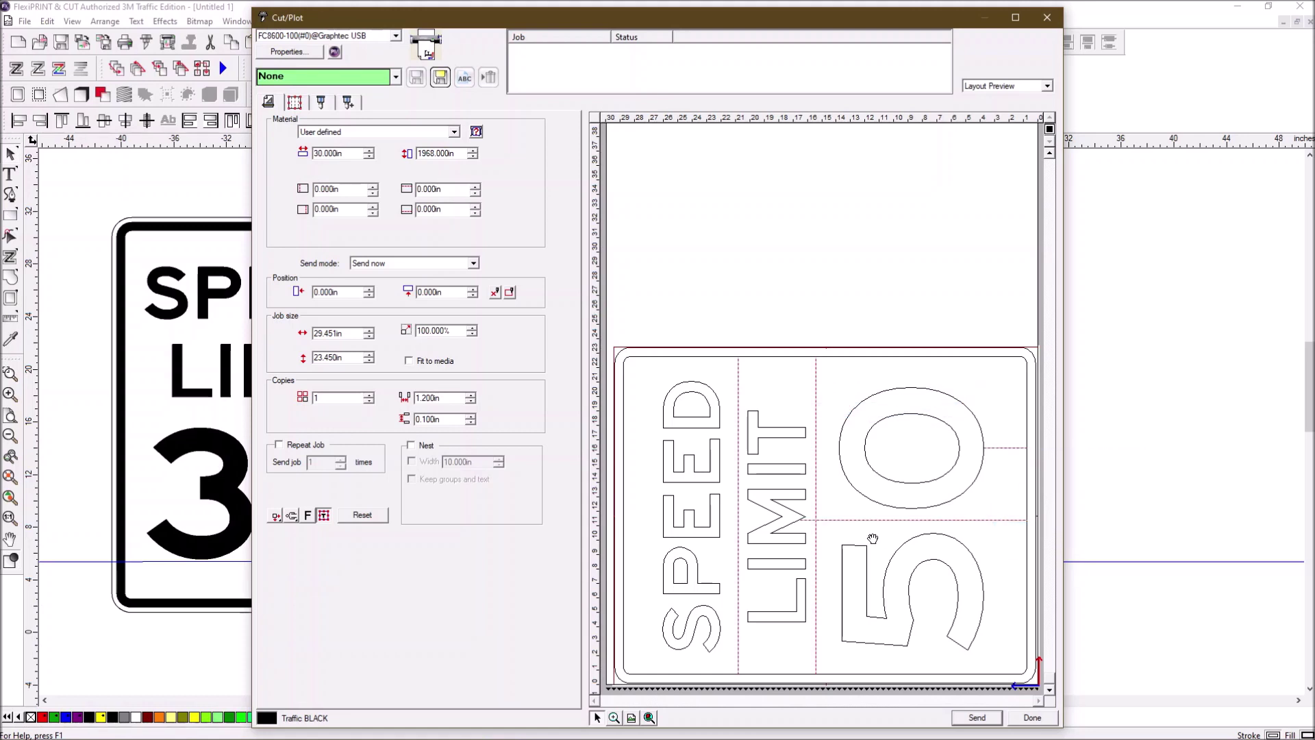
# Step: Add horizontal split lines in SPEED between the two E's, between E and D, and between S and P, nudging the E–D line between its letters
pyautogui.rightClick(641, 489)
pyautogui.click(680, 500)
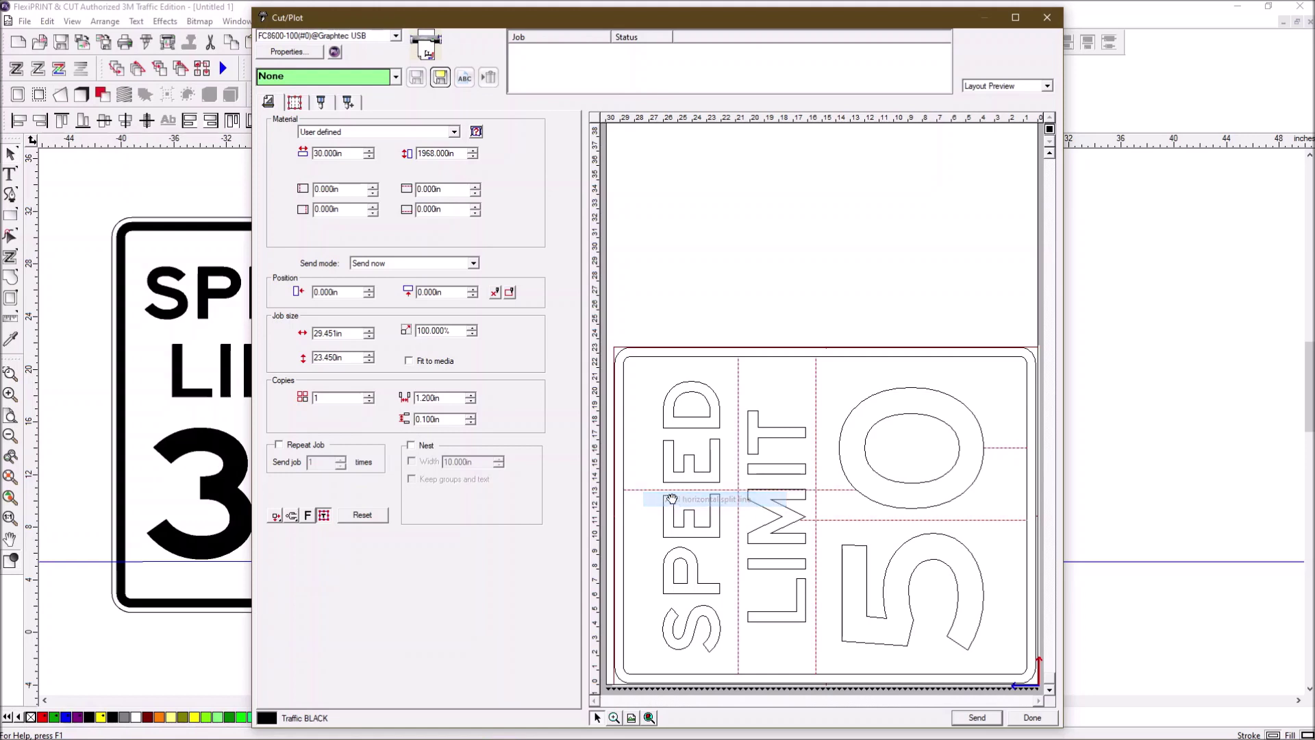
pyautogui.rightClick(634, 429)
pyautogui.click(654, 437)
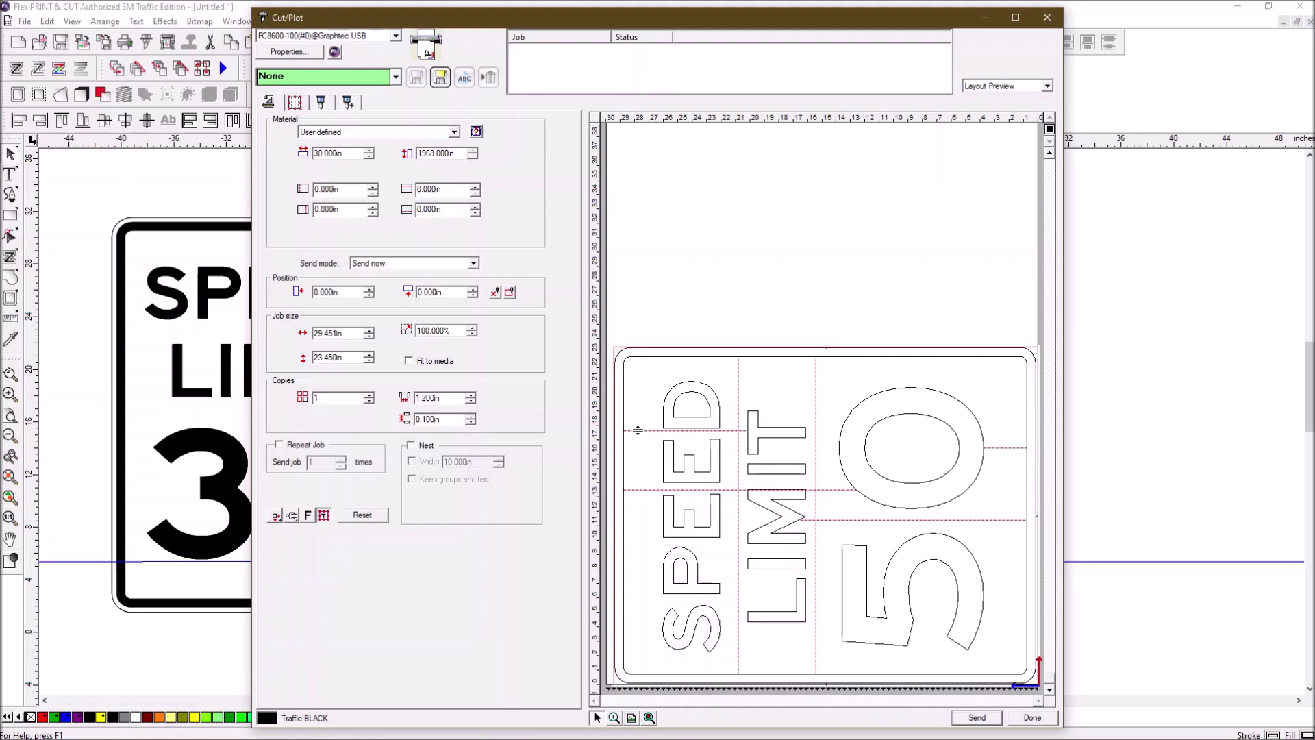
pyautogui.moveTo(638, 430); pyautogui.dragTo(638, 434)
pyautogui.rightClick(637, 602)
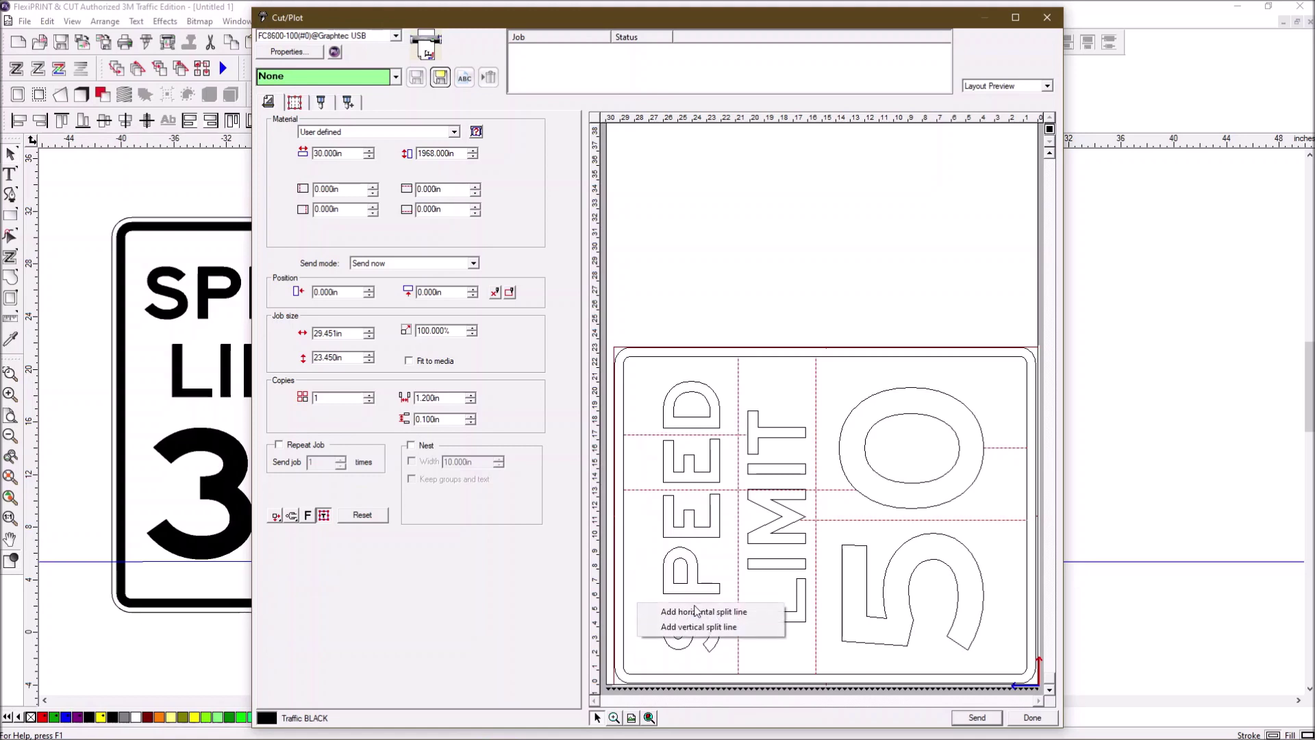
pyautogui.click(651, 608)
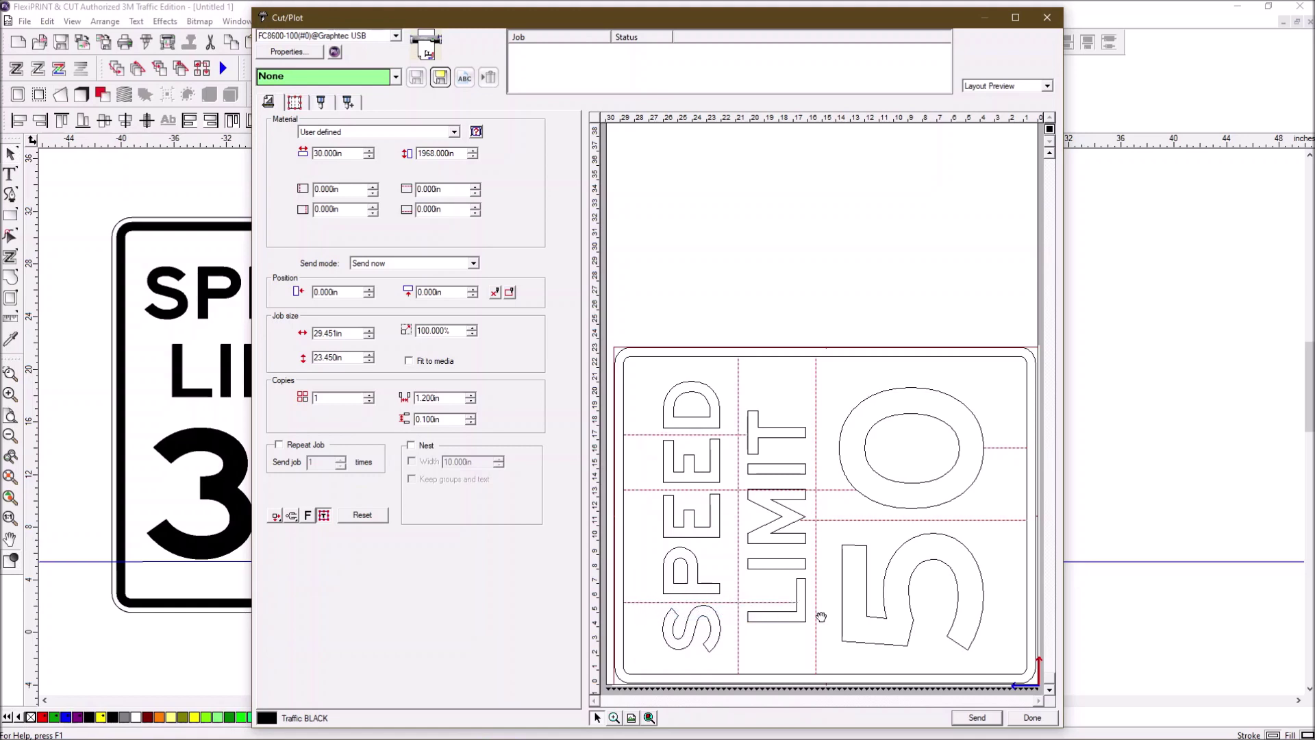
# Step: Add vertical split lines from inside the 5 and from the side of the 0 to the border, and close Cut/Plot without sending
pyautogui.rightClick(934, 602)
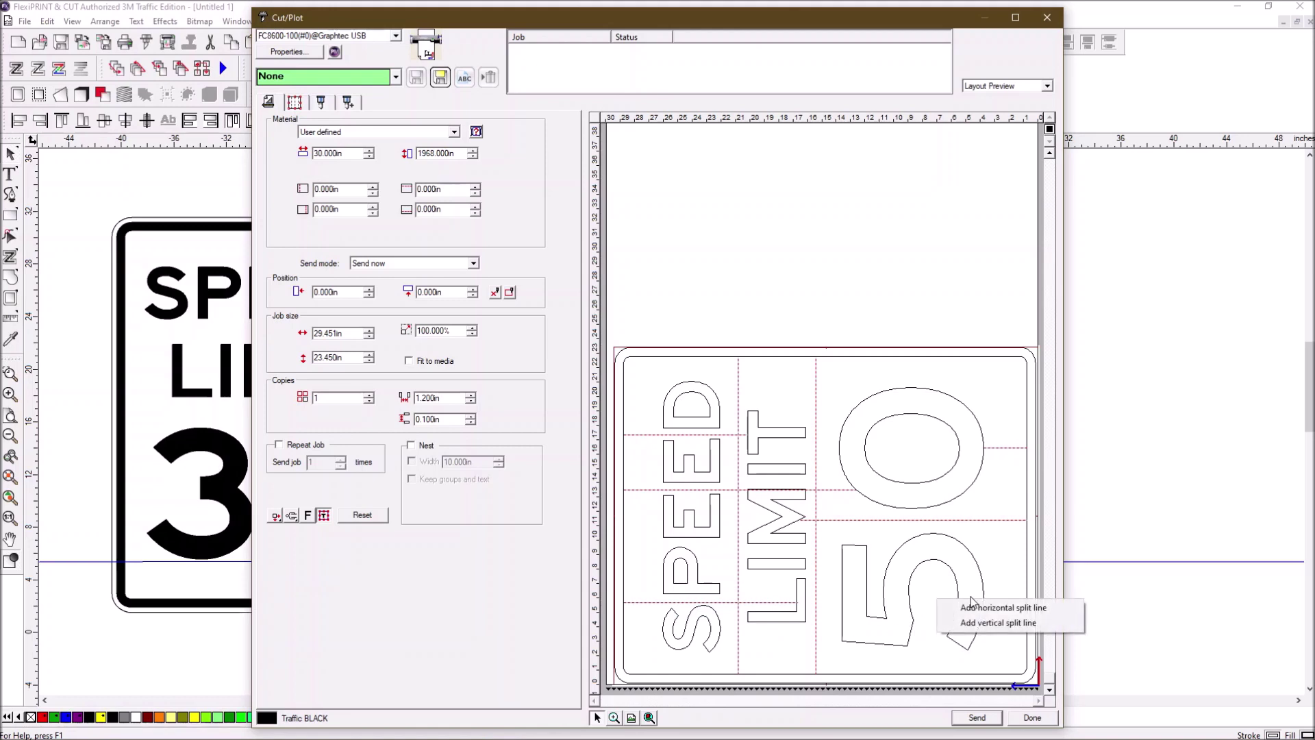
pyautogui.click(994, 621)
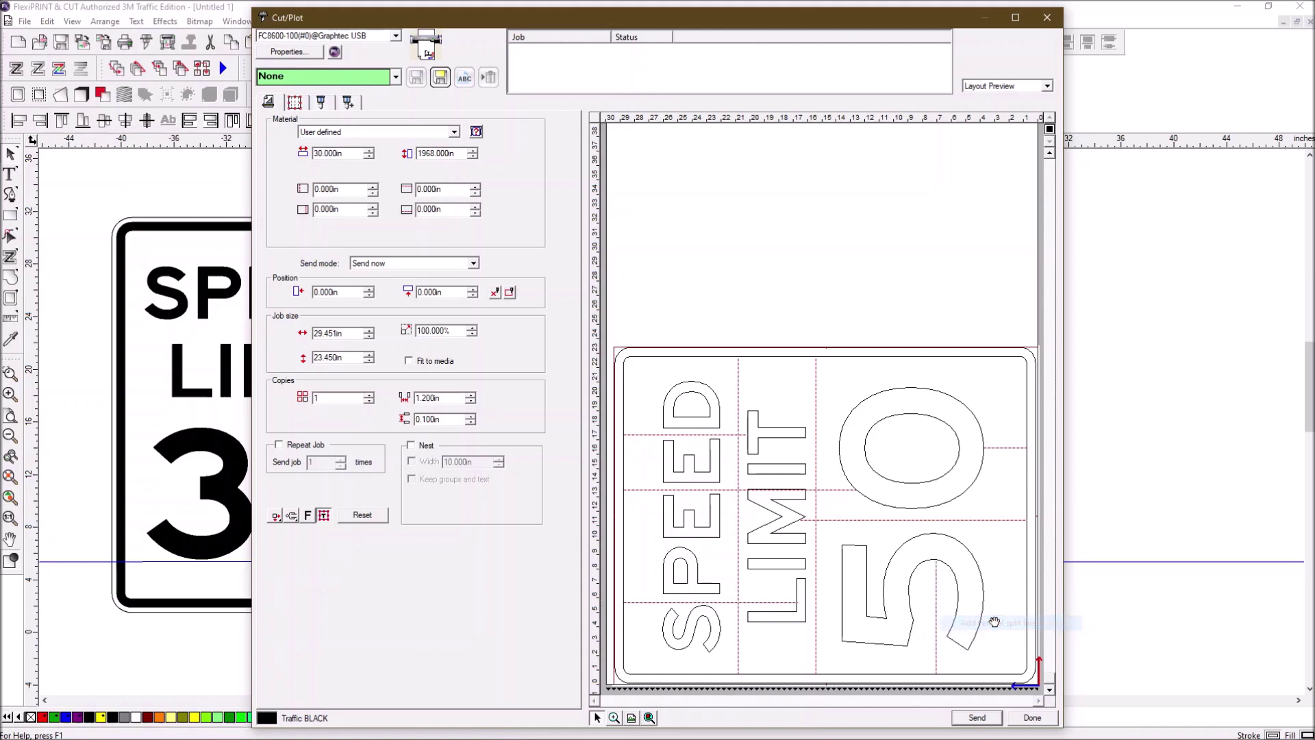
pyautogui.rightClick(909, 374)
pyautogui.click(965, 400)
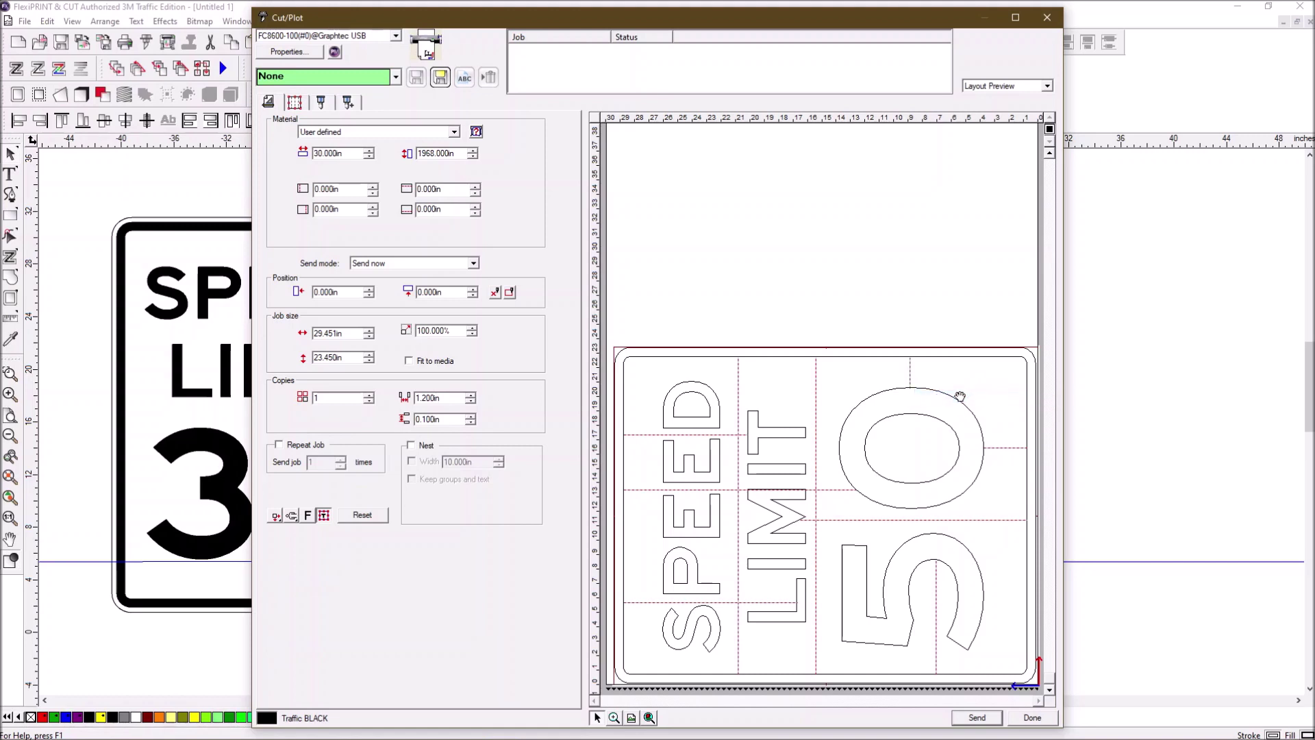
pyautogui.click(1047, 20)
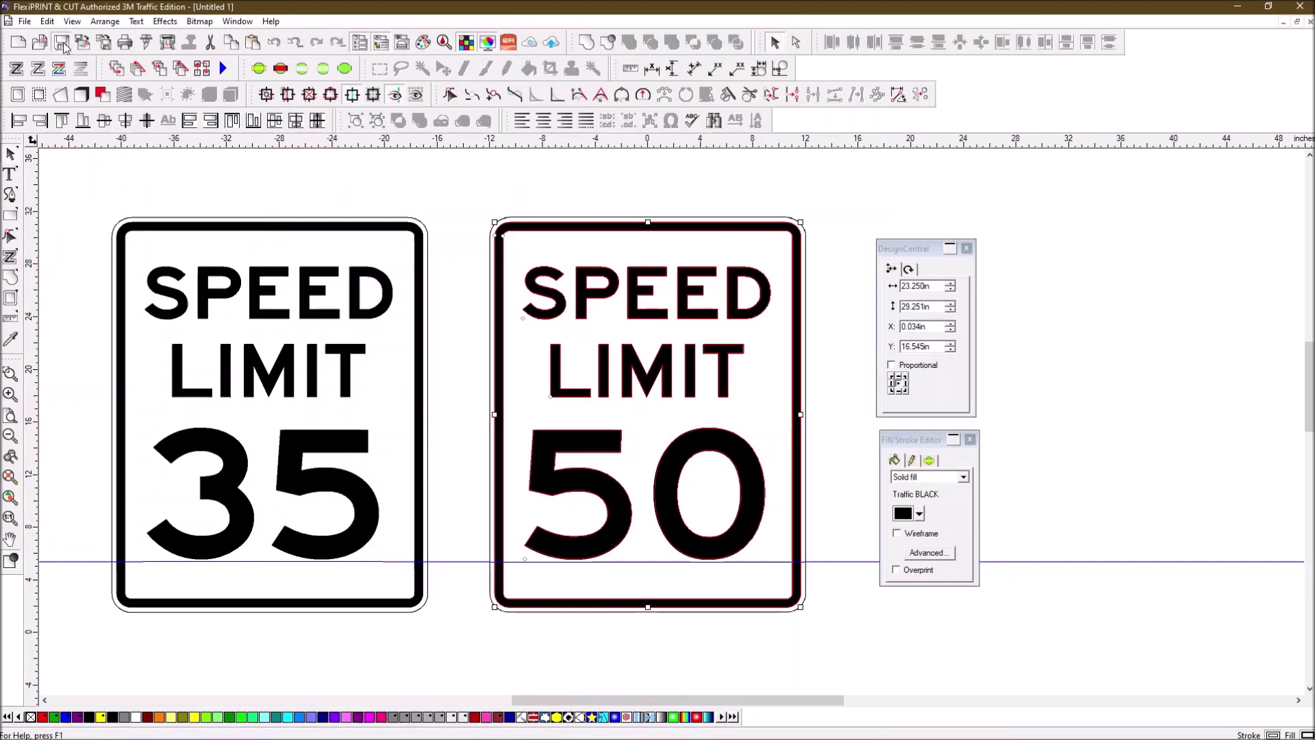
# Step: Switch to R2-1 Speed Limits 20-55 24 x 30 1.50 Radius.fs and close it without saving changes
pyautogui.hotkey('ctrl', 'Tab')
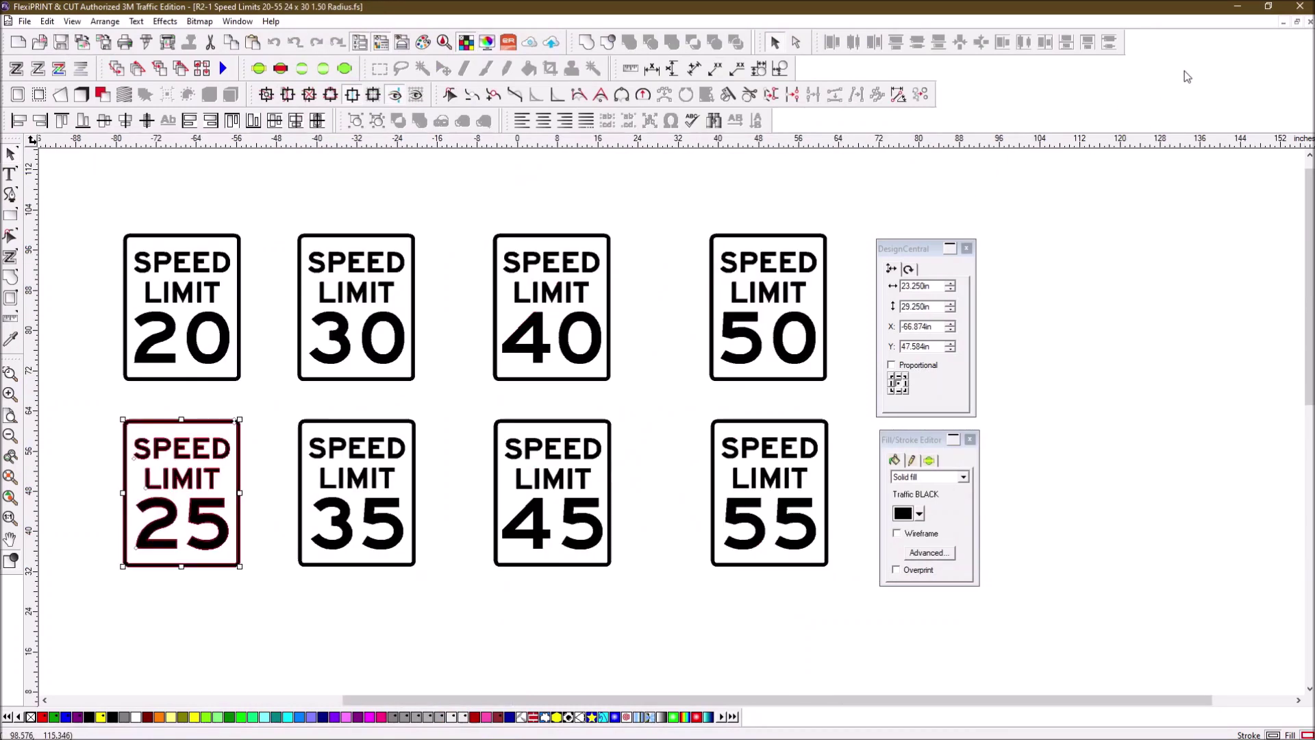
pyautogui.click(1309, 23)
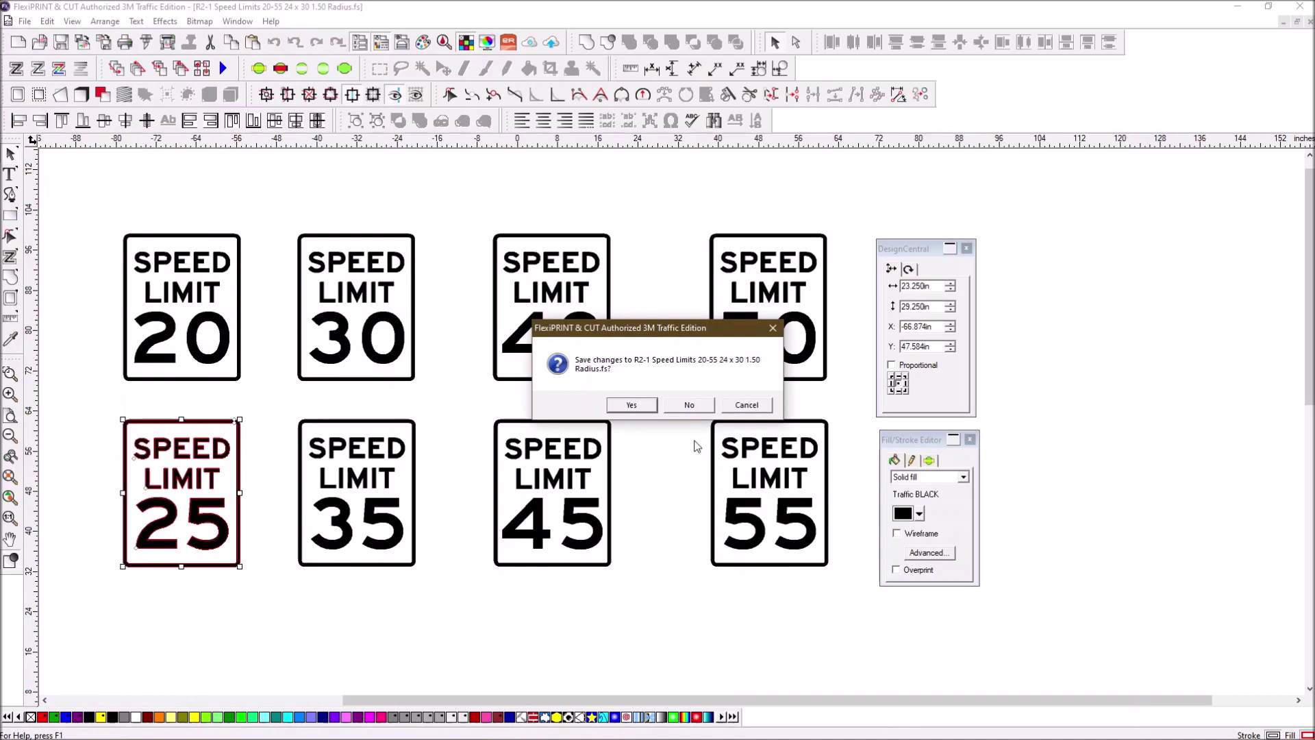
pyautogui.click(691, 405)
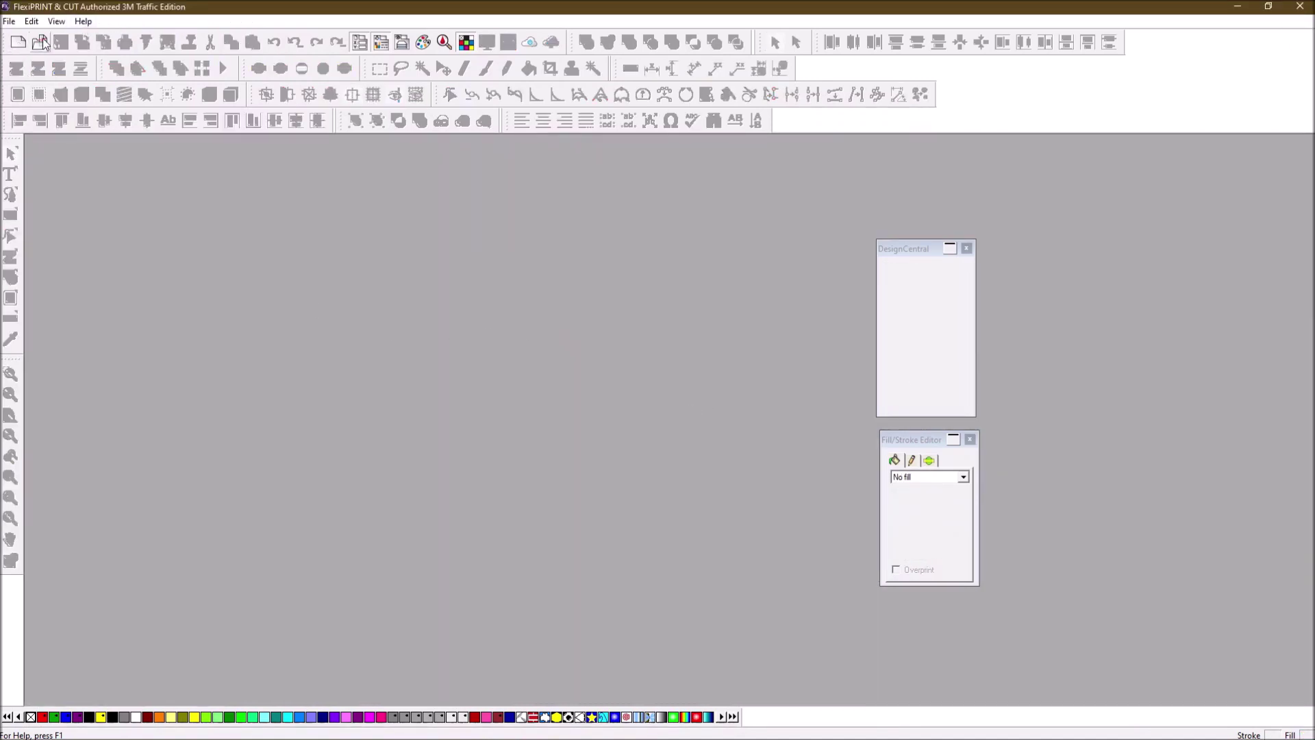
# Step: Start a new document and open the file 50 mph speed limit test sign.fs from the Desktop
pyautogui.click(18, 42)
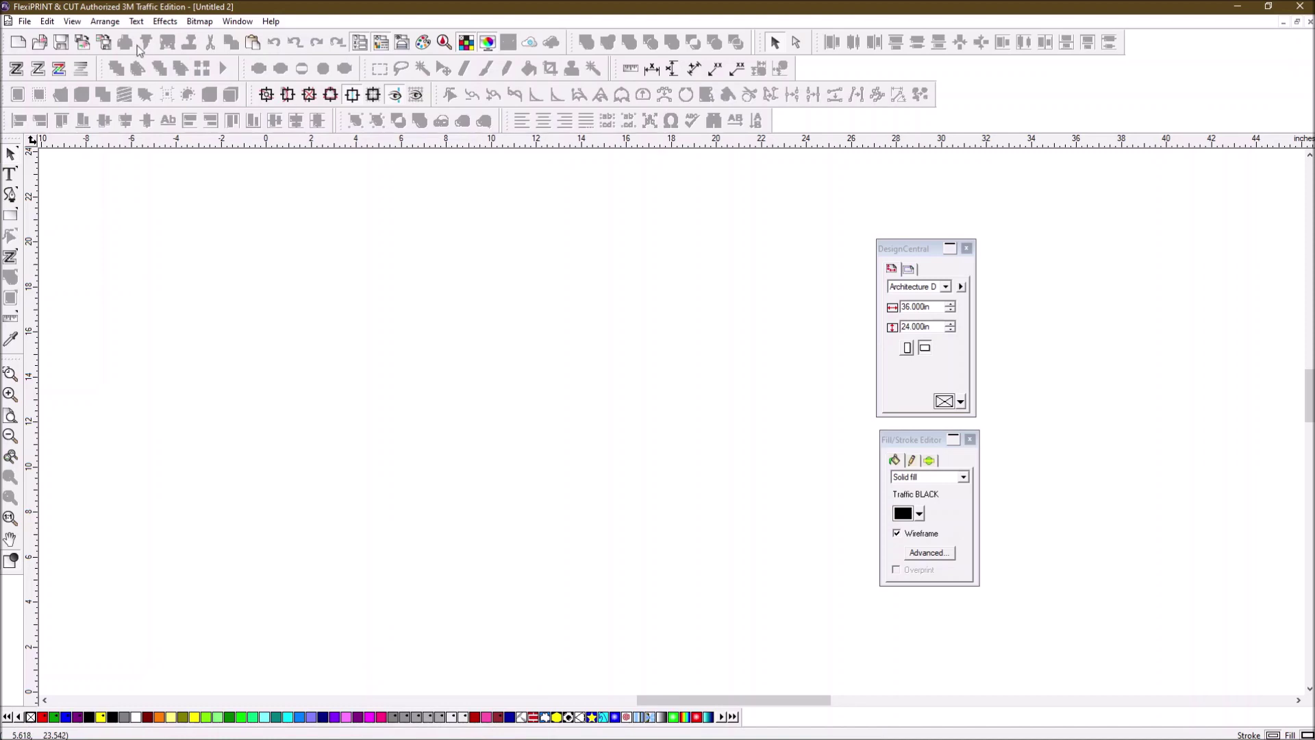
pyautogui.click(24, 22)
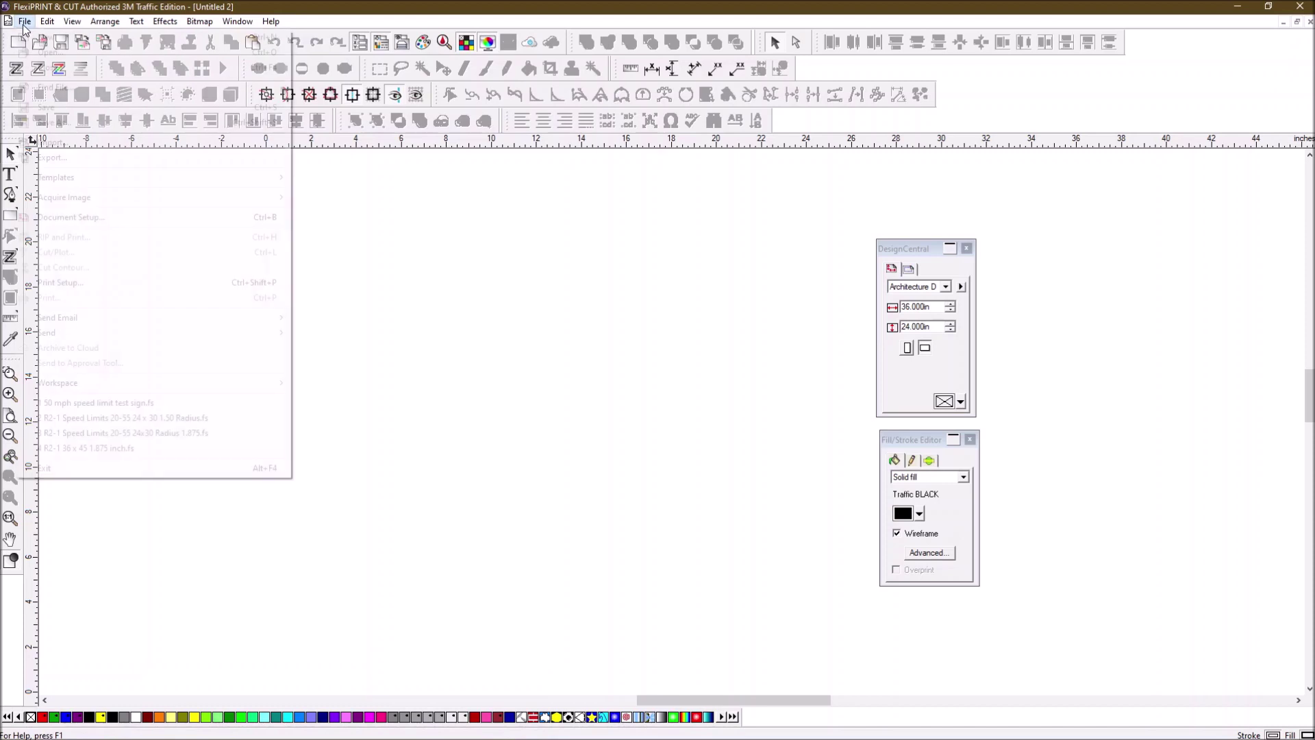
pyautogui.click(35, 52)
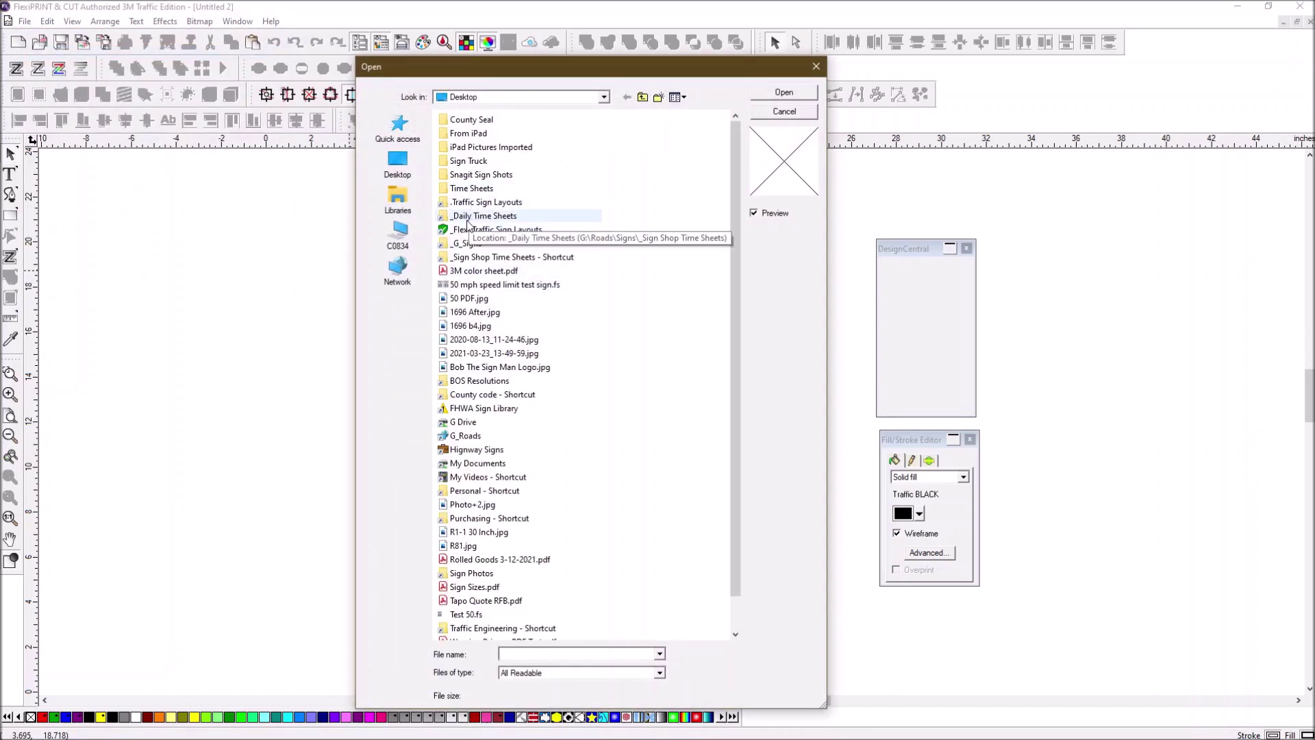
pyautogui.click(397, 165)
pyautogui.scroll(-3, 521, 487)
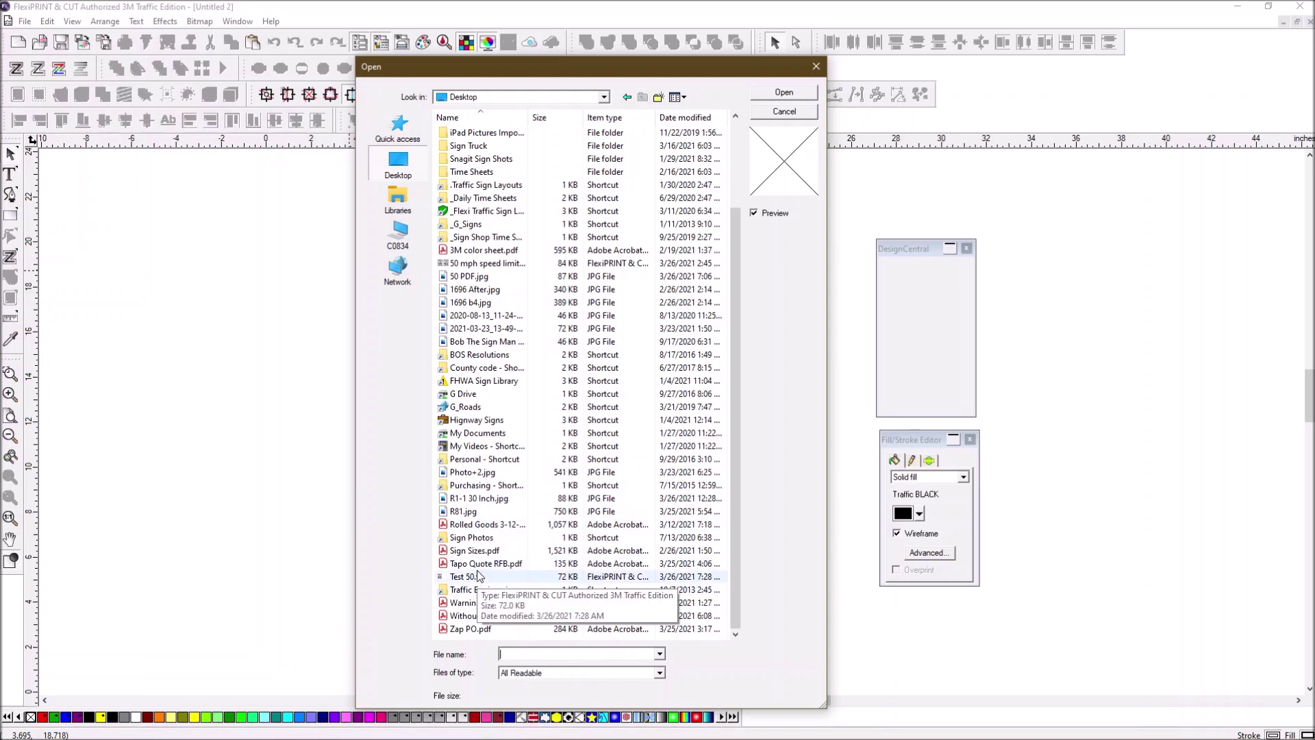
pyautogui.doubleClick(476, 268)
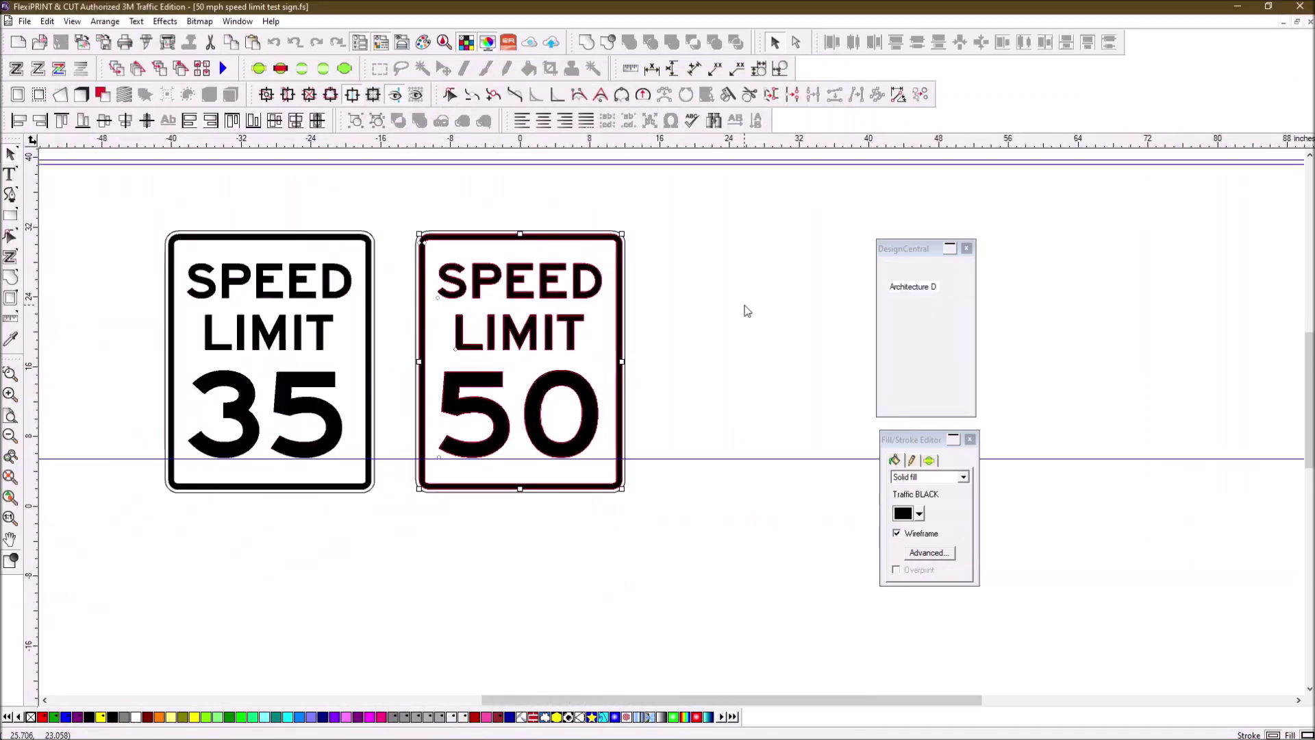
# Step: Select the Speed Limit 50 sign, check in Cut/Plot whether its split lines were stored with the file, and close the preview
pyautogui.click(747, 311)
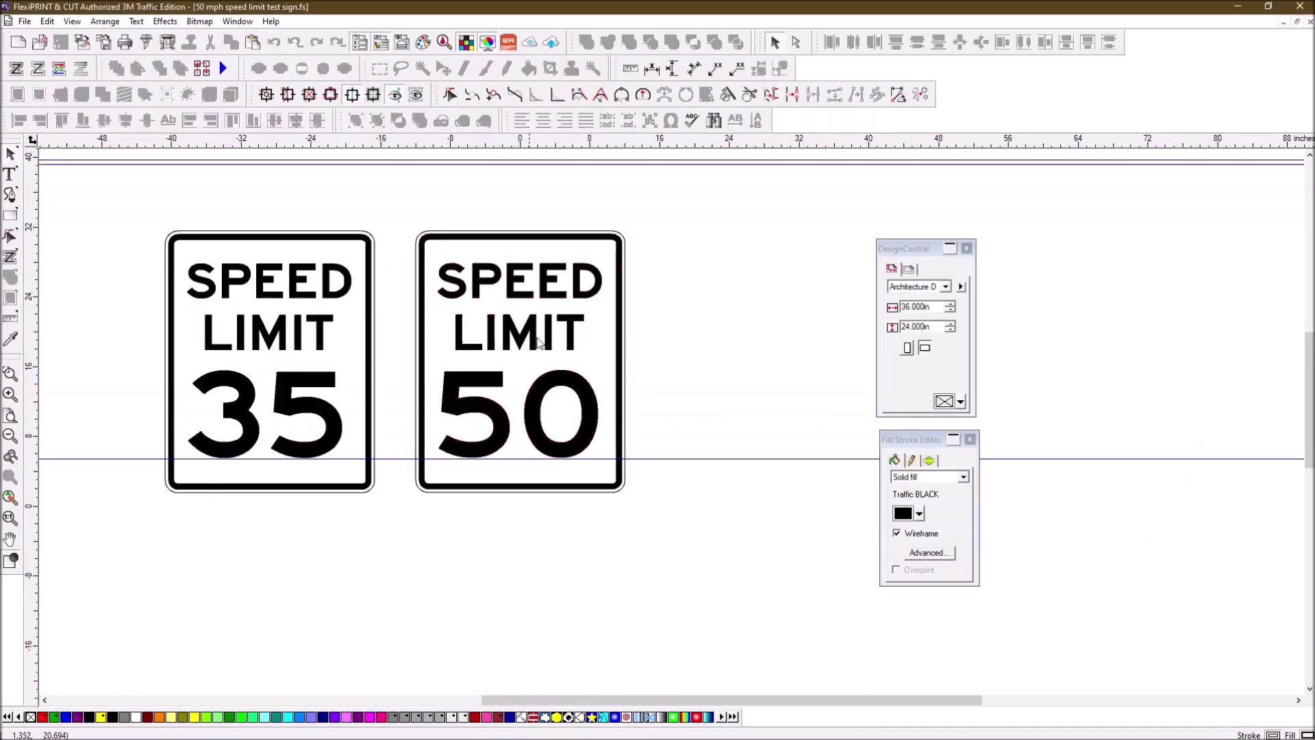
pyautogui.click(542, 383)
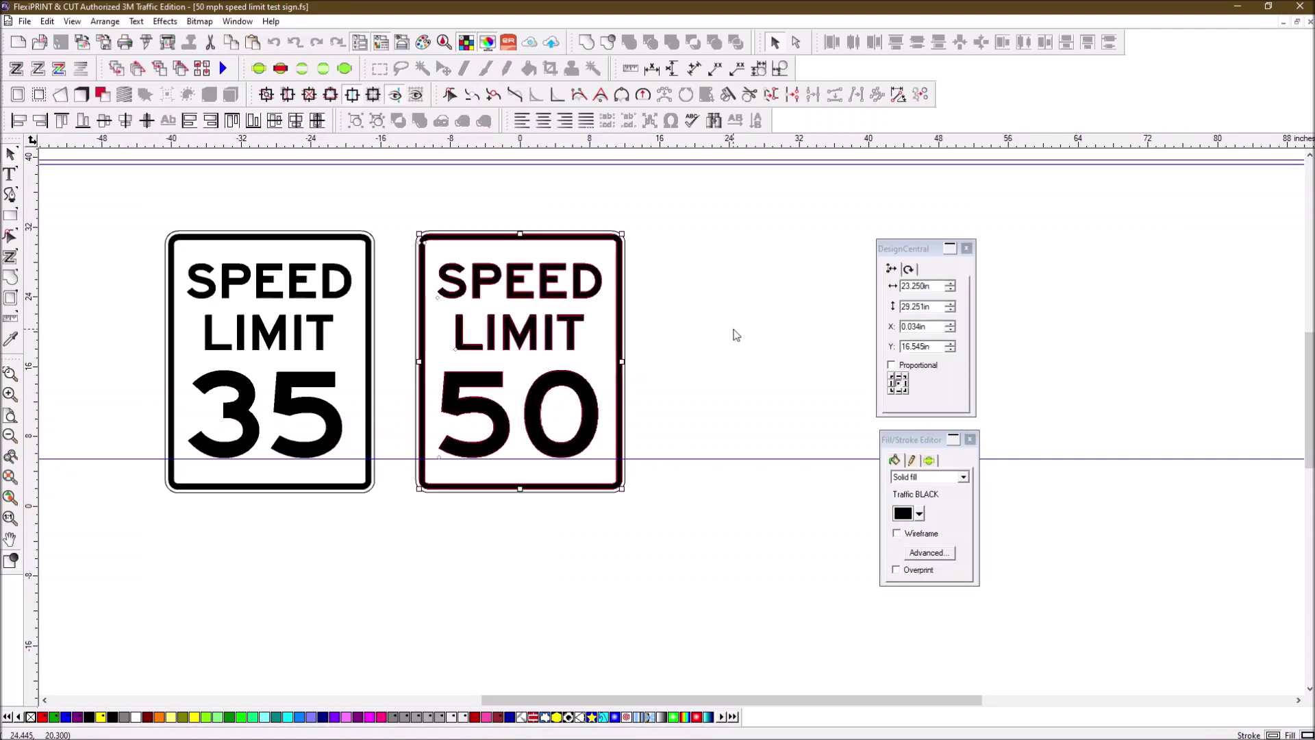
pyautogui.click(146, 43)
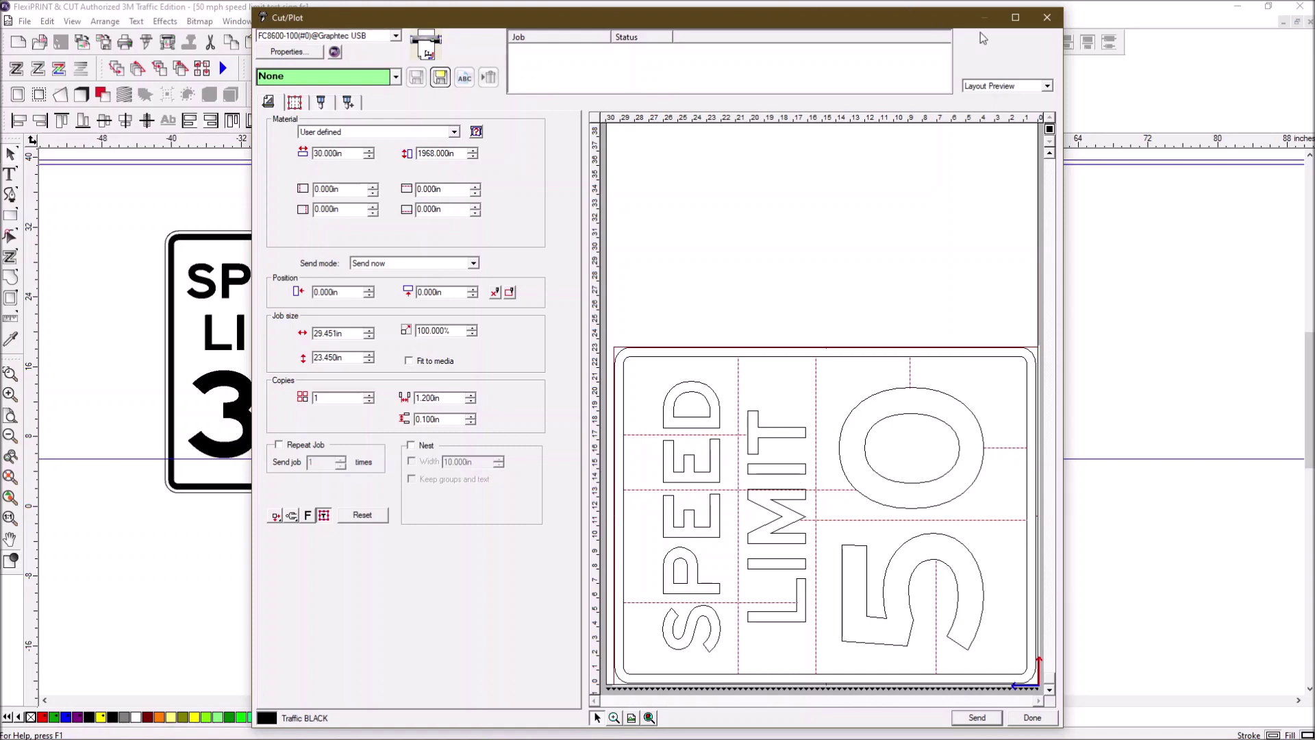
pyautogui.click(1047, 17)
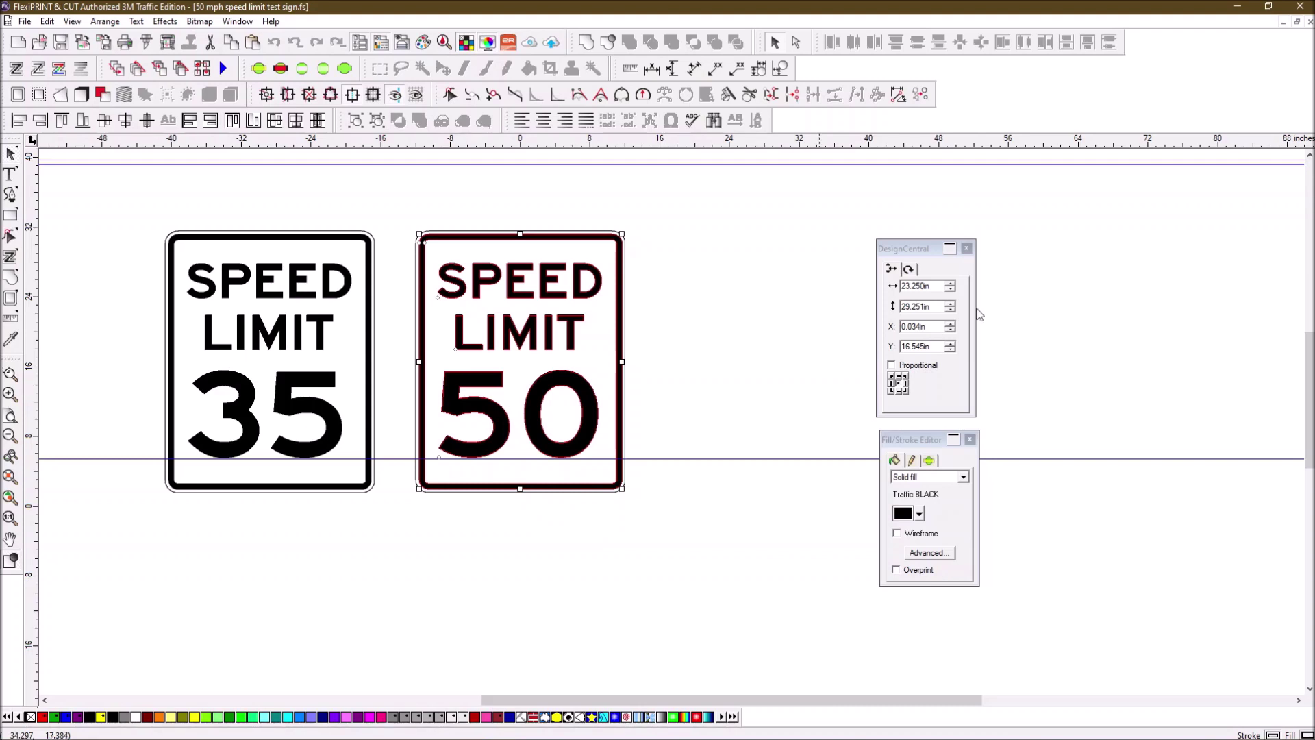
# Step: Look over the reference images 50 PDF.jpg and R1-1 30 Inch.jpg in Photos, and close both
pyautogui.hotkey('alt', 'Tab')
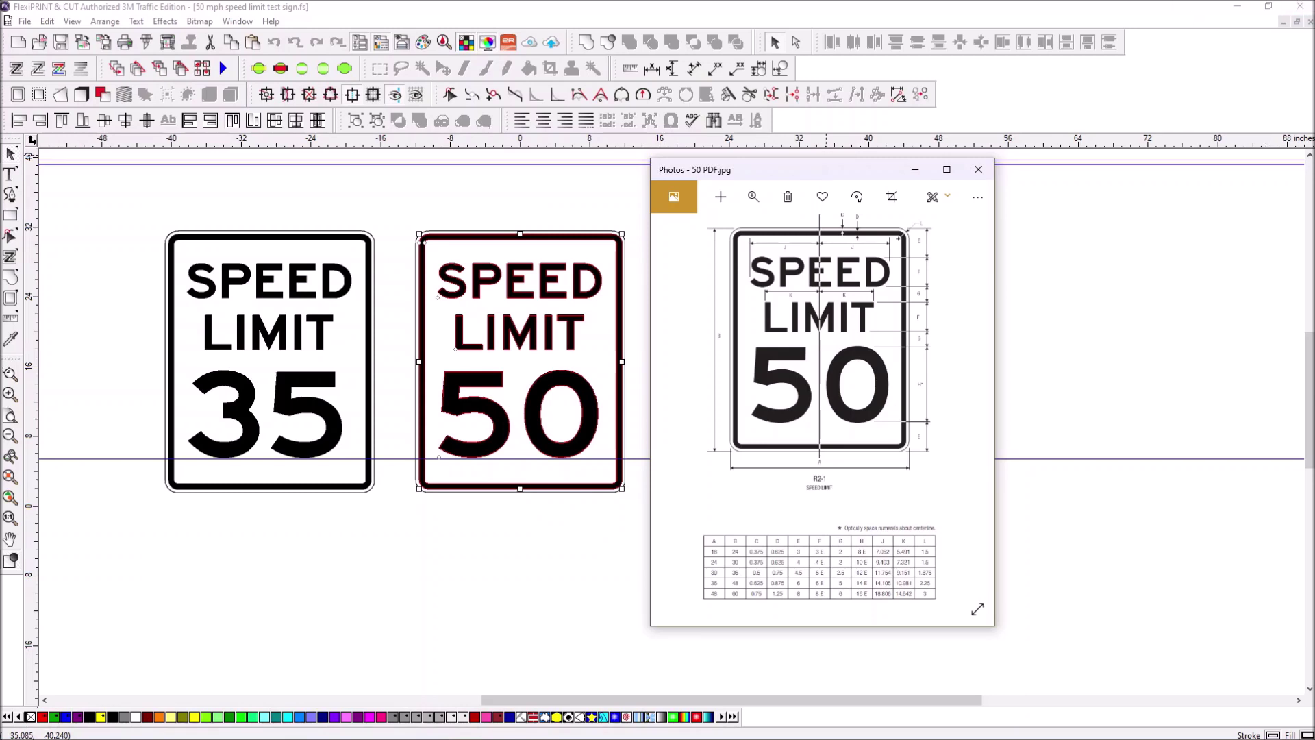
pyautogui.moveTo(925, 220); pyautogui.dragTo(891, 207)
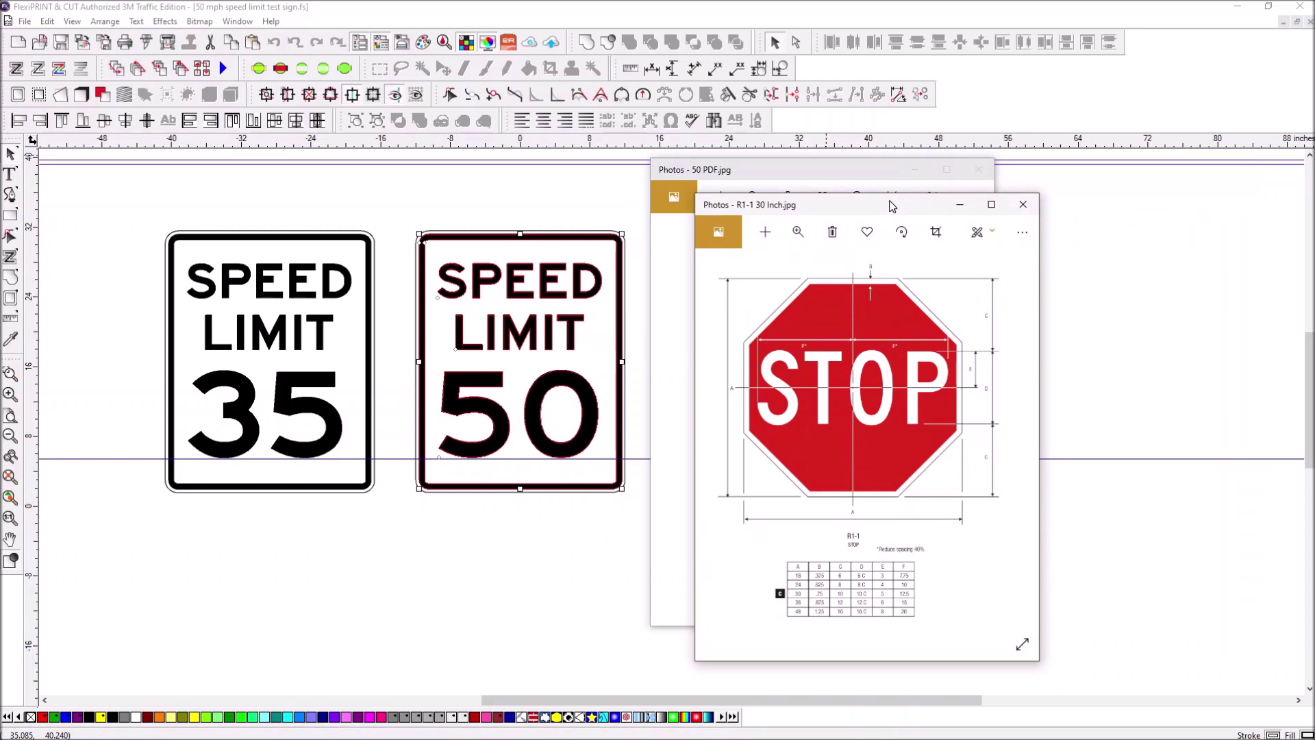
pyautogui.hotkey('alt', 'F4')
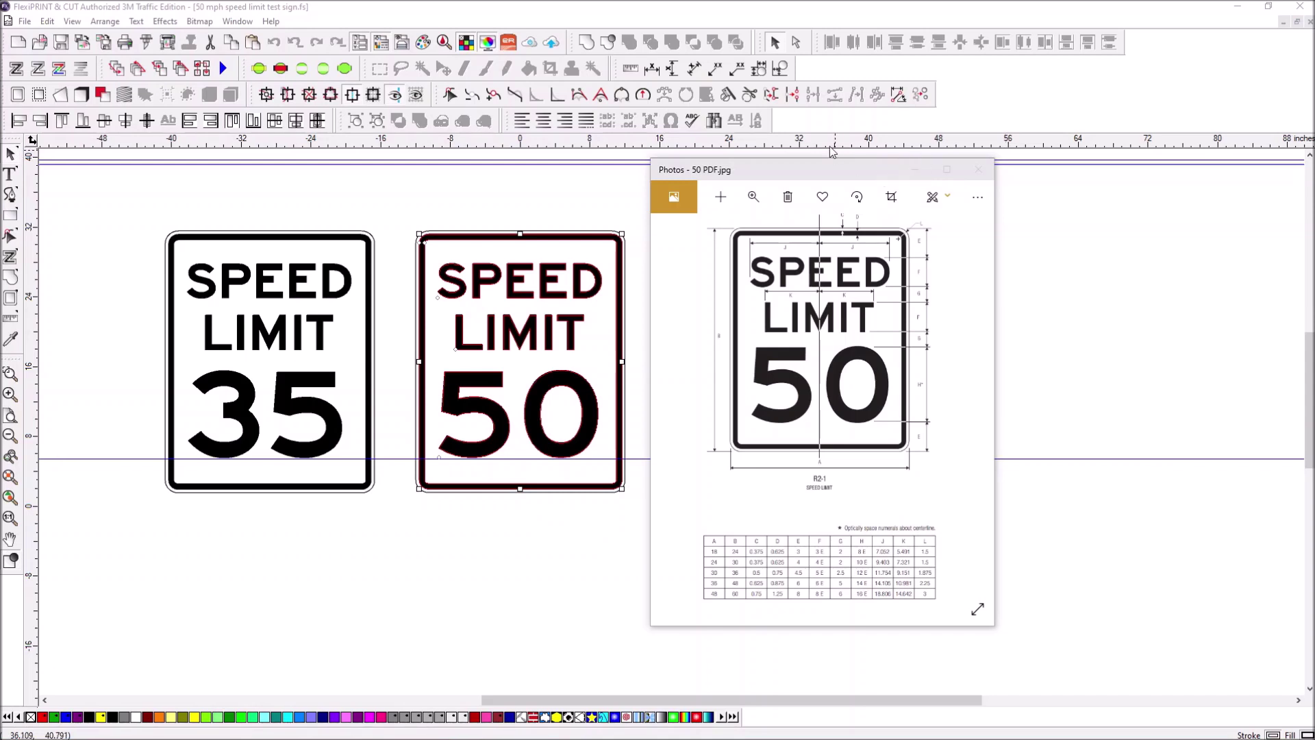
pyautogui.hotkey('alt', 'F4')
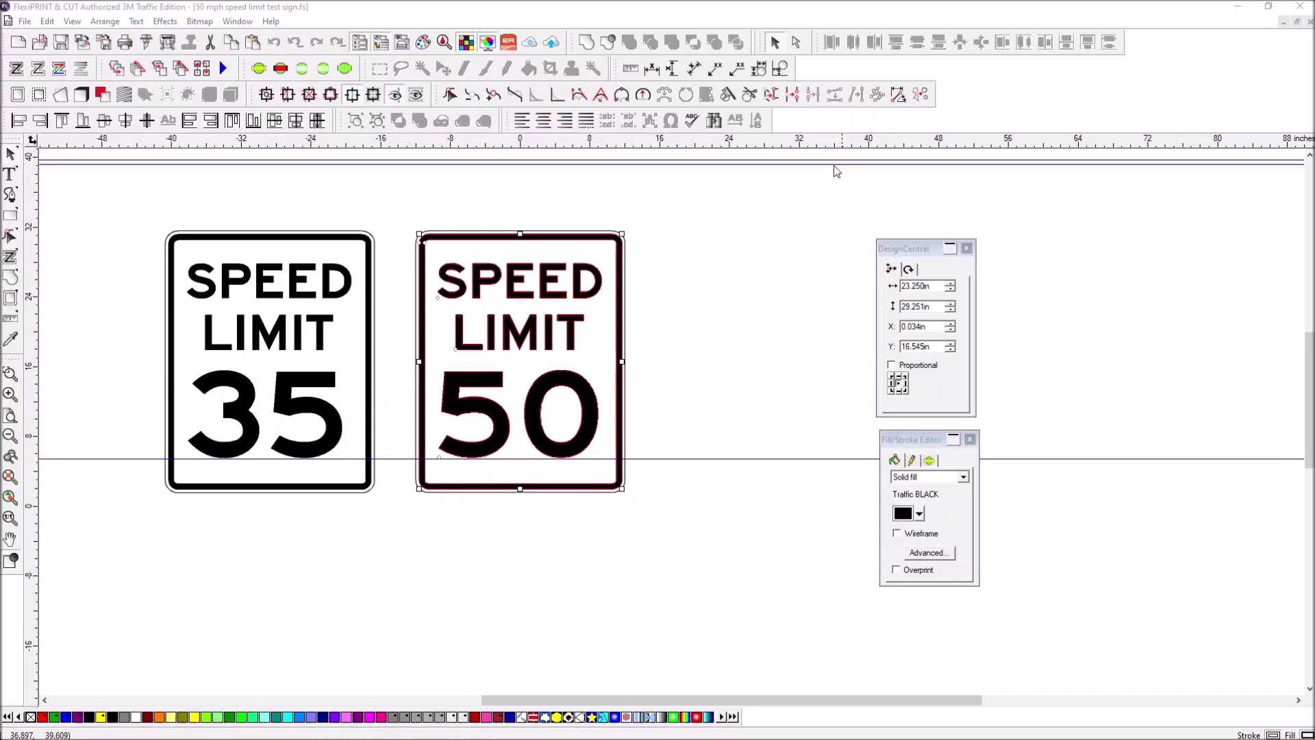
# Step: Move the lower of the two horizontal guides above the signs down to about Y 33.5 in
pyautogui.moveTo(787, 169); pyautogui.dragTo(783, 228)
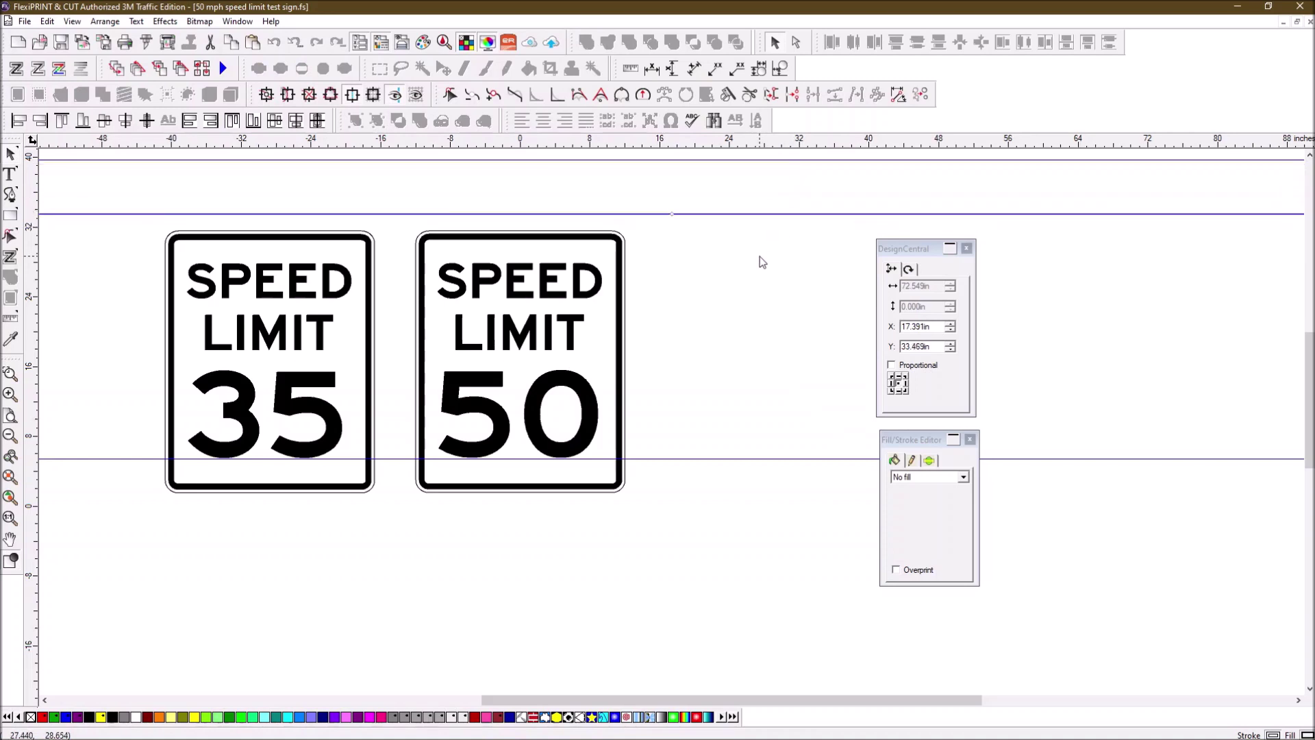